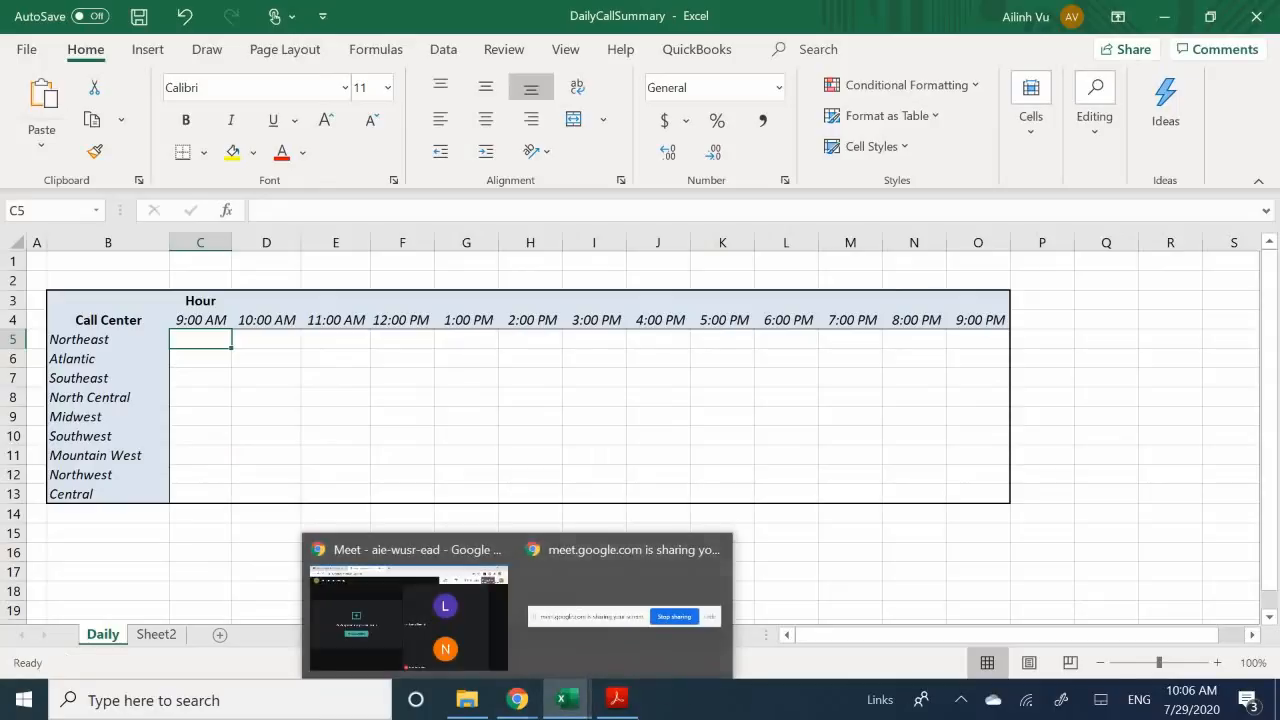
# Step: View the hourly call figures in the JanuaryCalls workbook and return to the DailyCallSummary workbook
pyautogui.moveTo(603, 708)
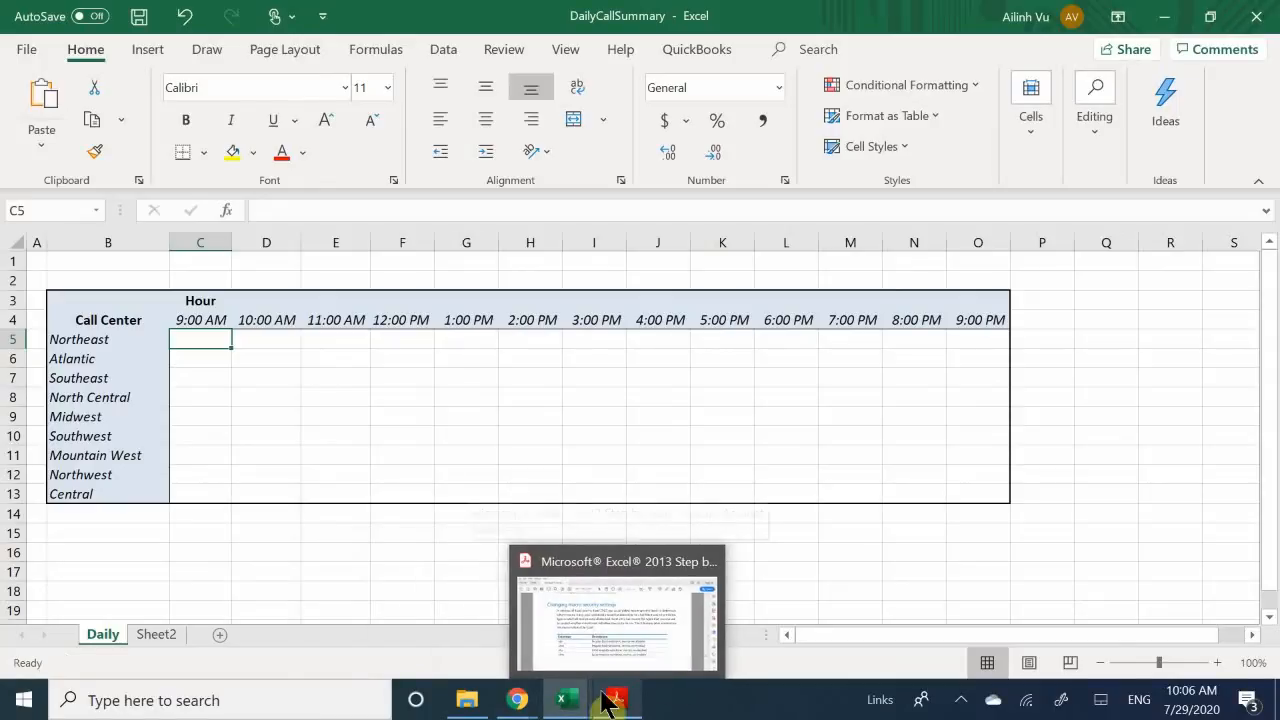
pyautogui.click(617, 700)
pyautogui.click(617, 700)
pyautogui.moveTo(567, 700)
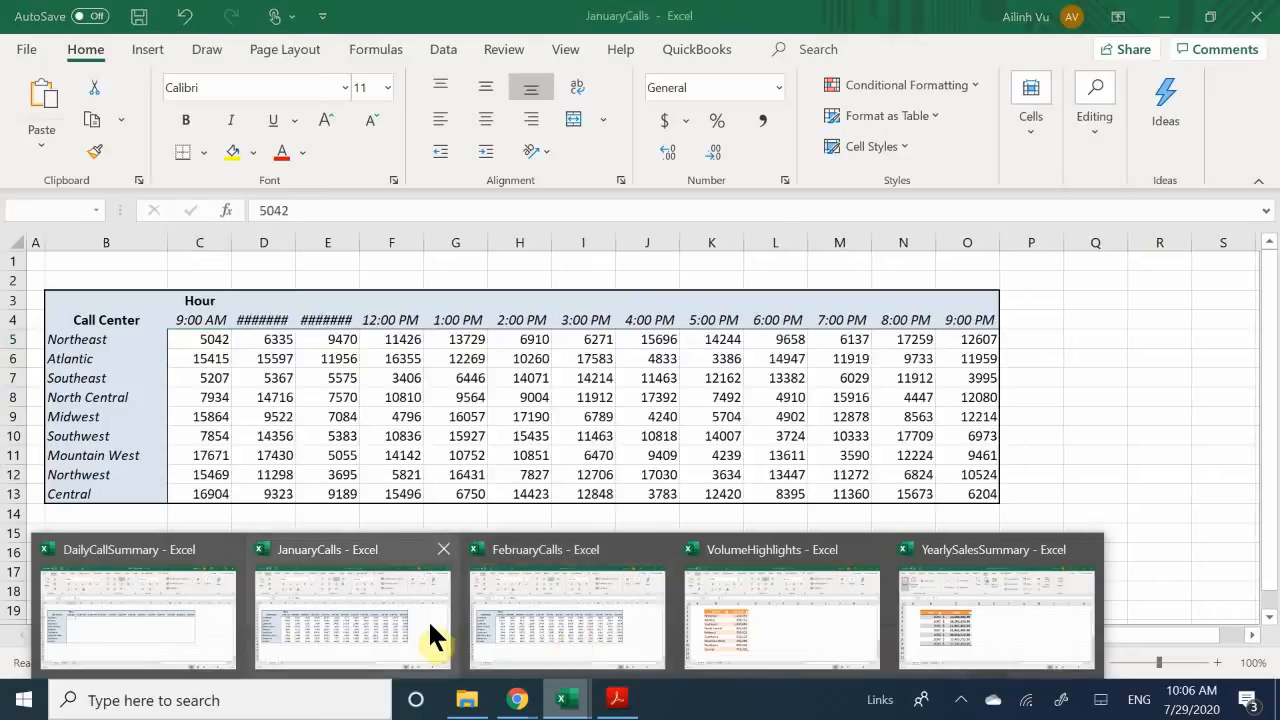
pyautogui.click(428, 619)
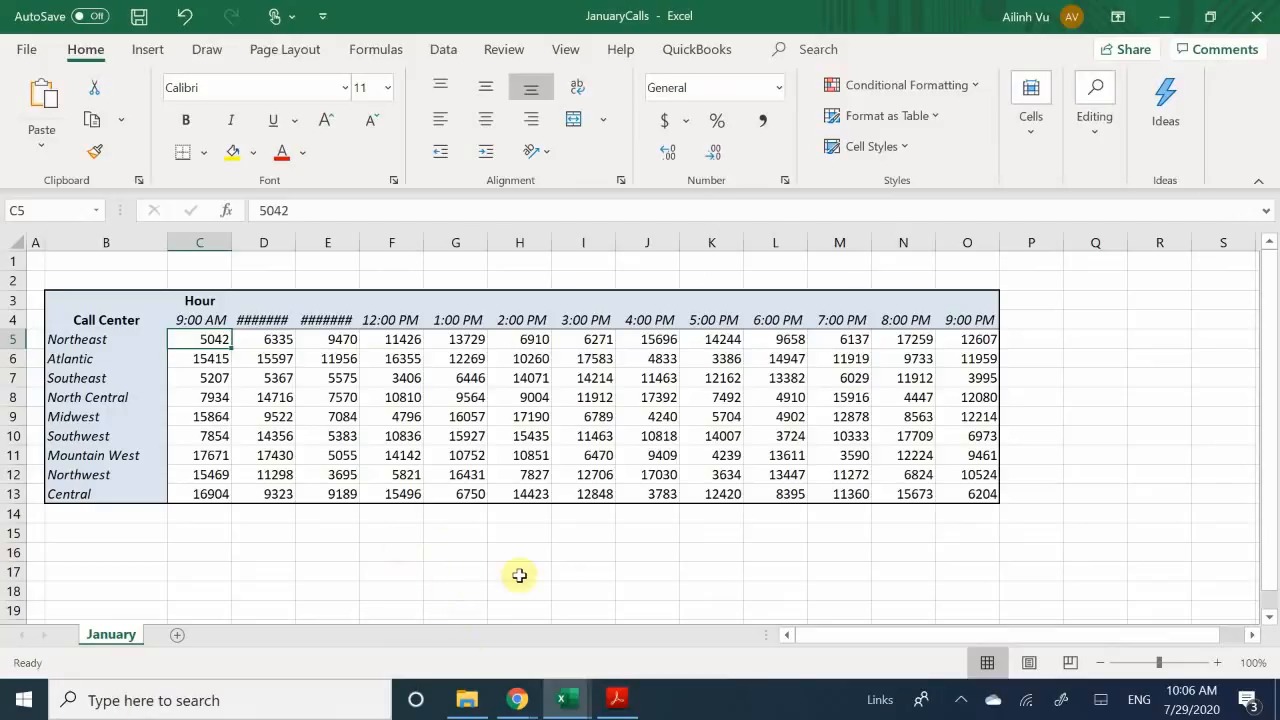
pyautogui.moveTo(563, 705)
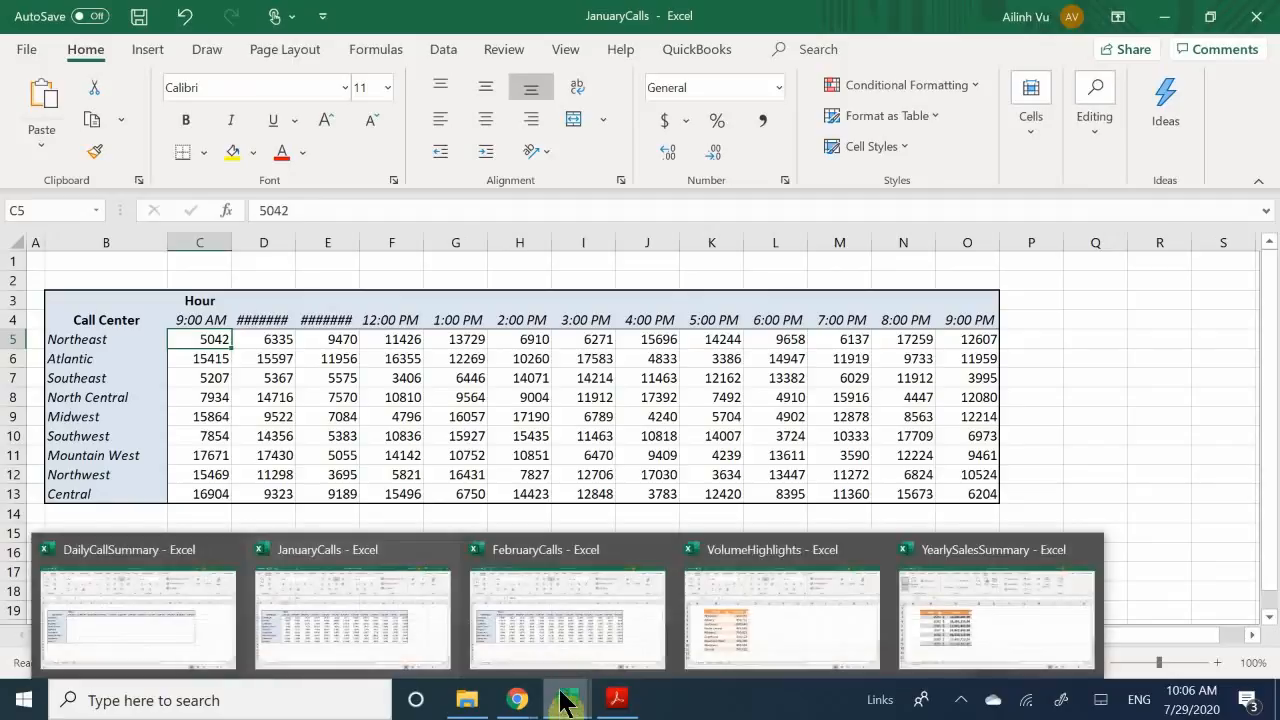
pyautogui.moveTo(158, 611)
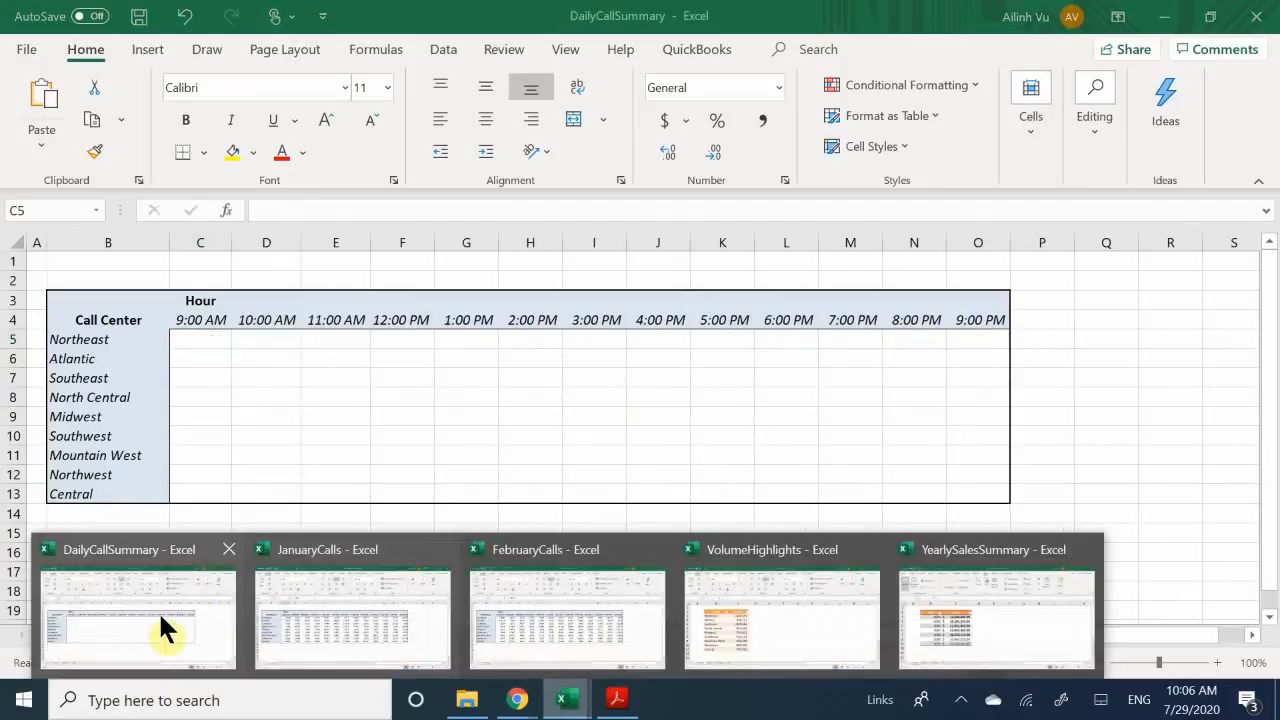
pyautogui.click(158, 611)
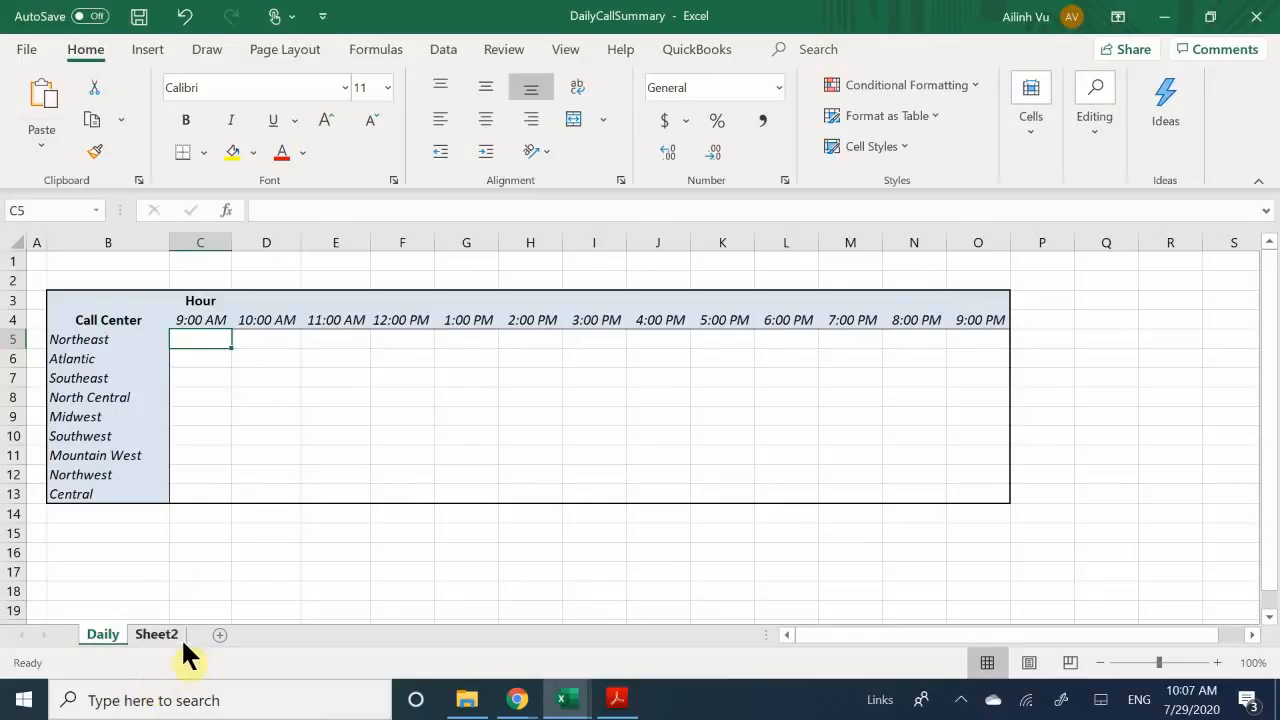
# Step: Insert a new worksheet after the Daily sheet and return to Daily
pyautogui.click(218, 634)
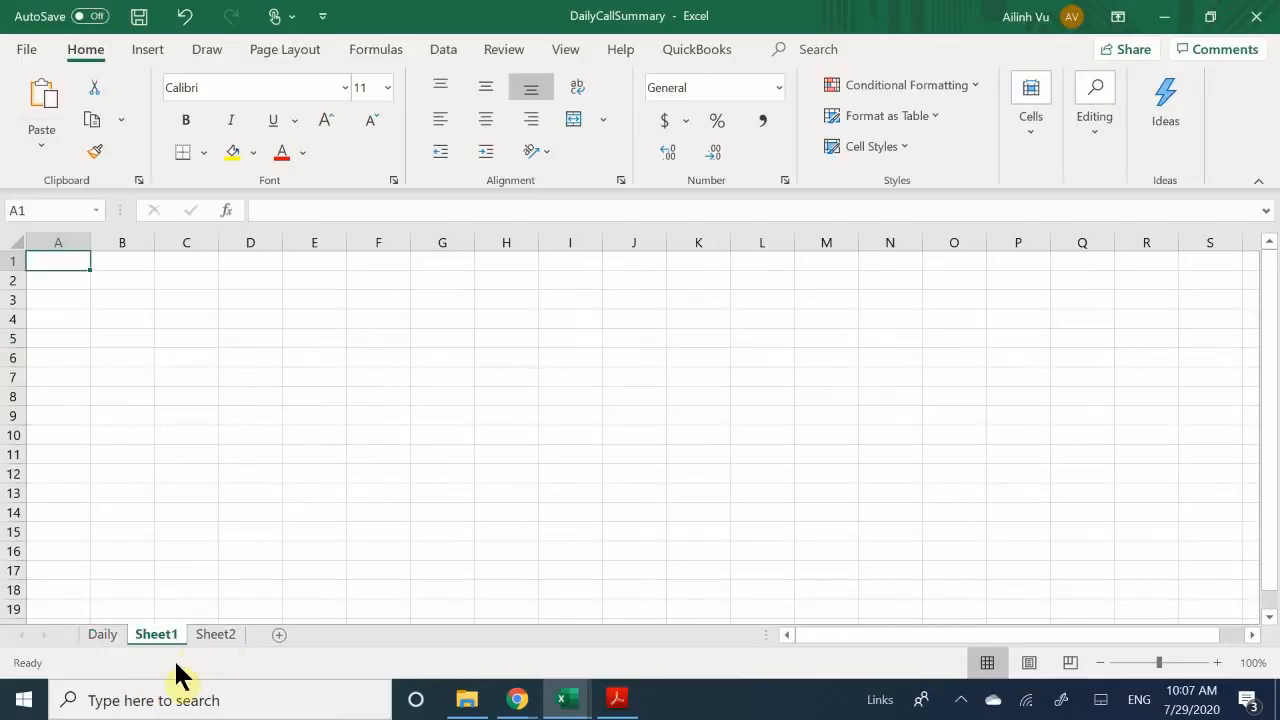
pyautogui.click(104, 636)
pyautogui.click(238, 357)
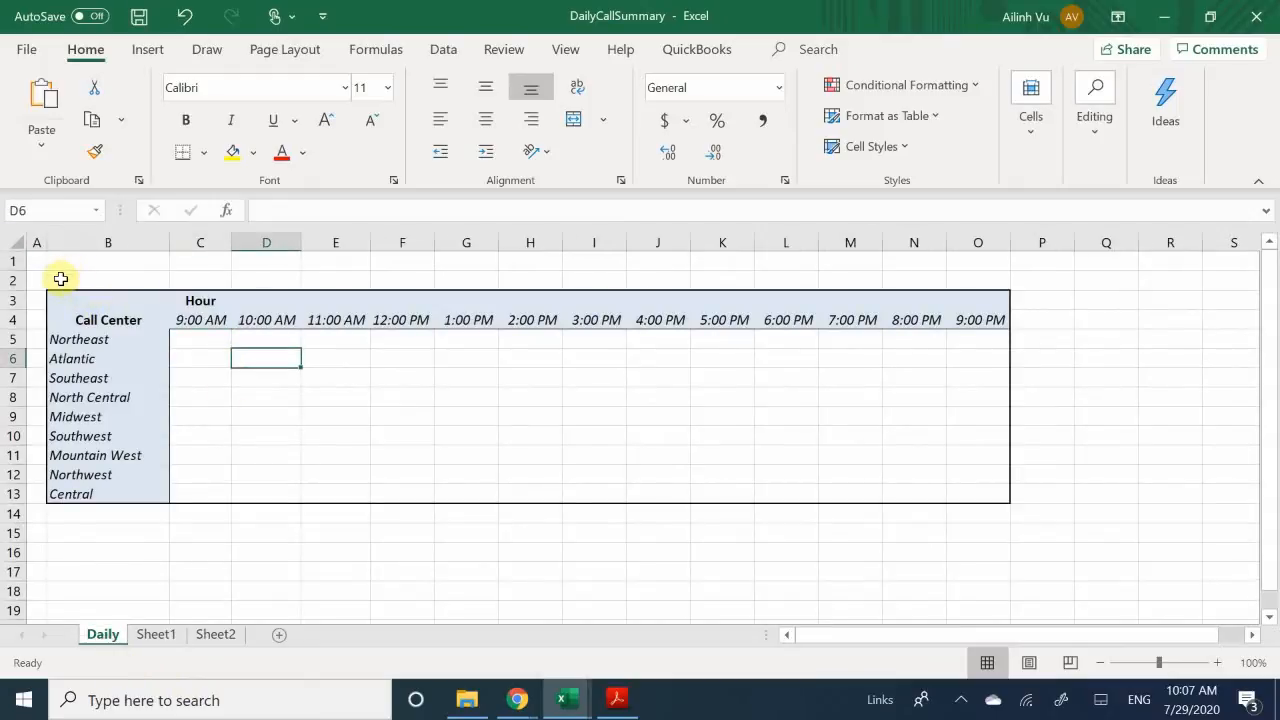
pyautogui.moveTo(82, 271); pyautogui.dragTo(980, 514)
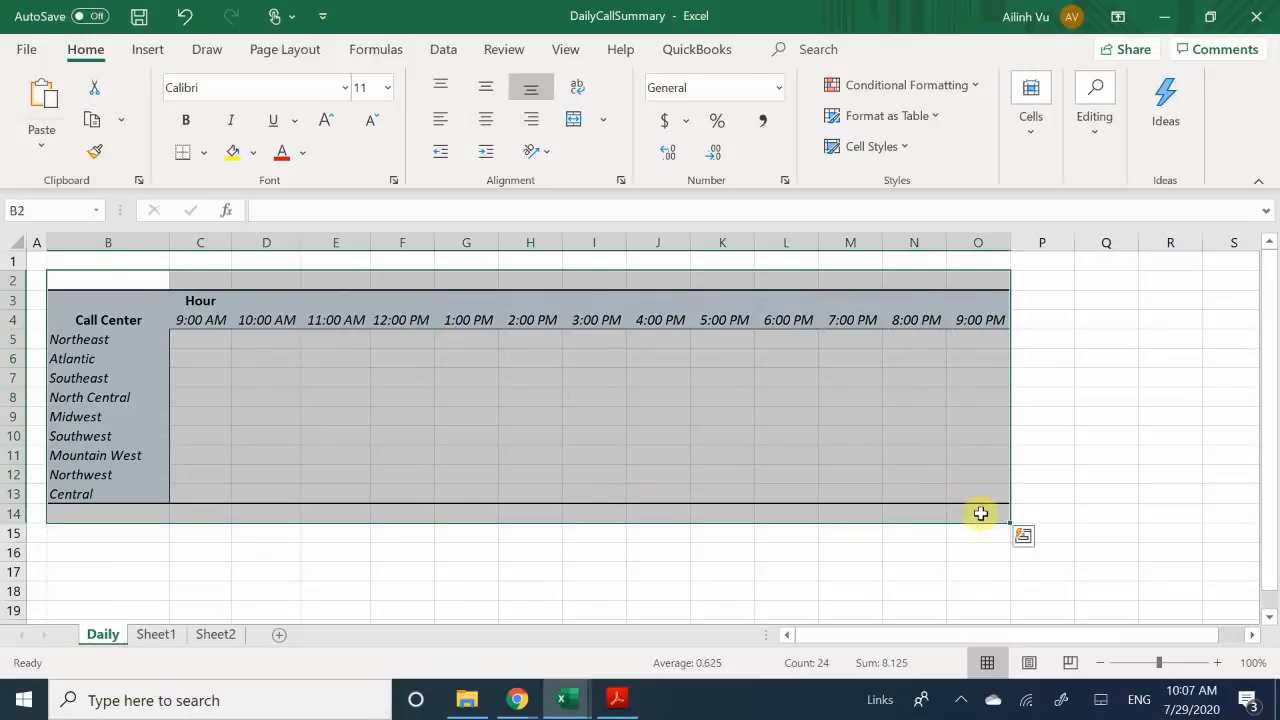
pyautogui.hotkey('ctrl', 'q')
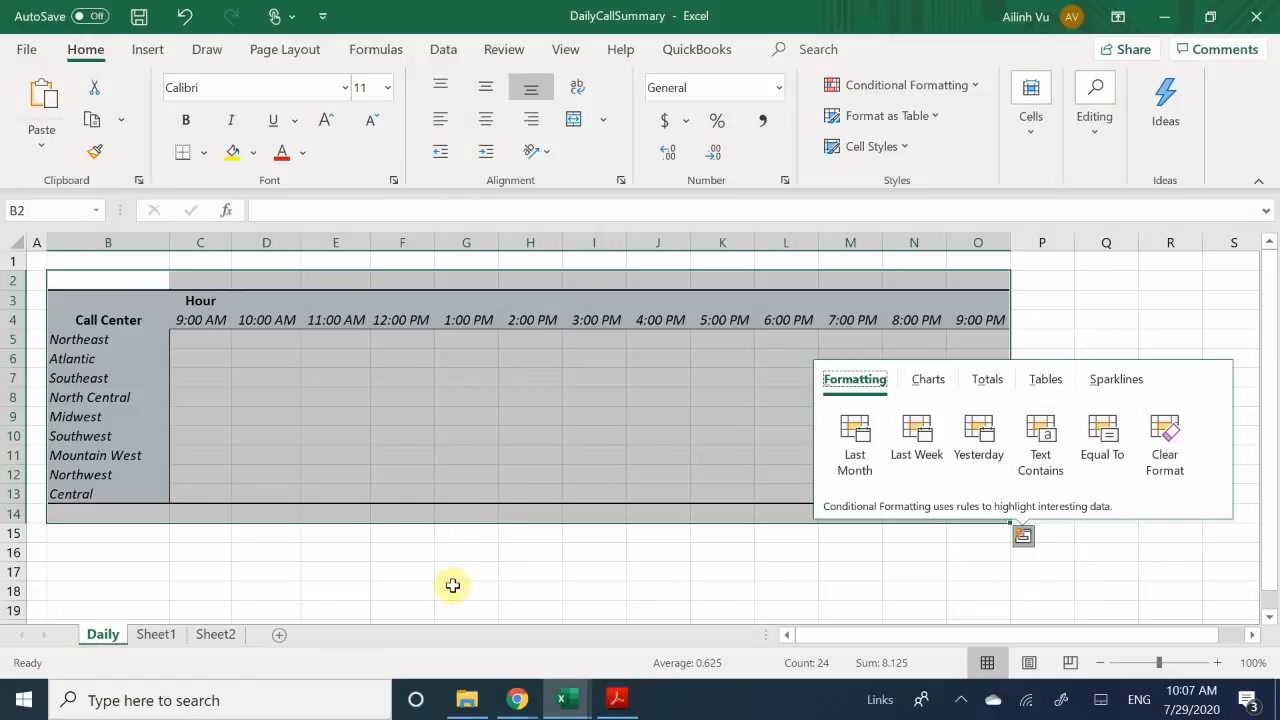
pyautogui.click(679, 397)
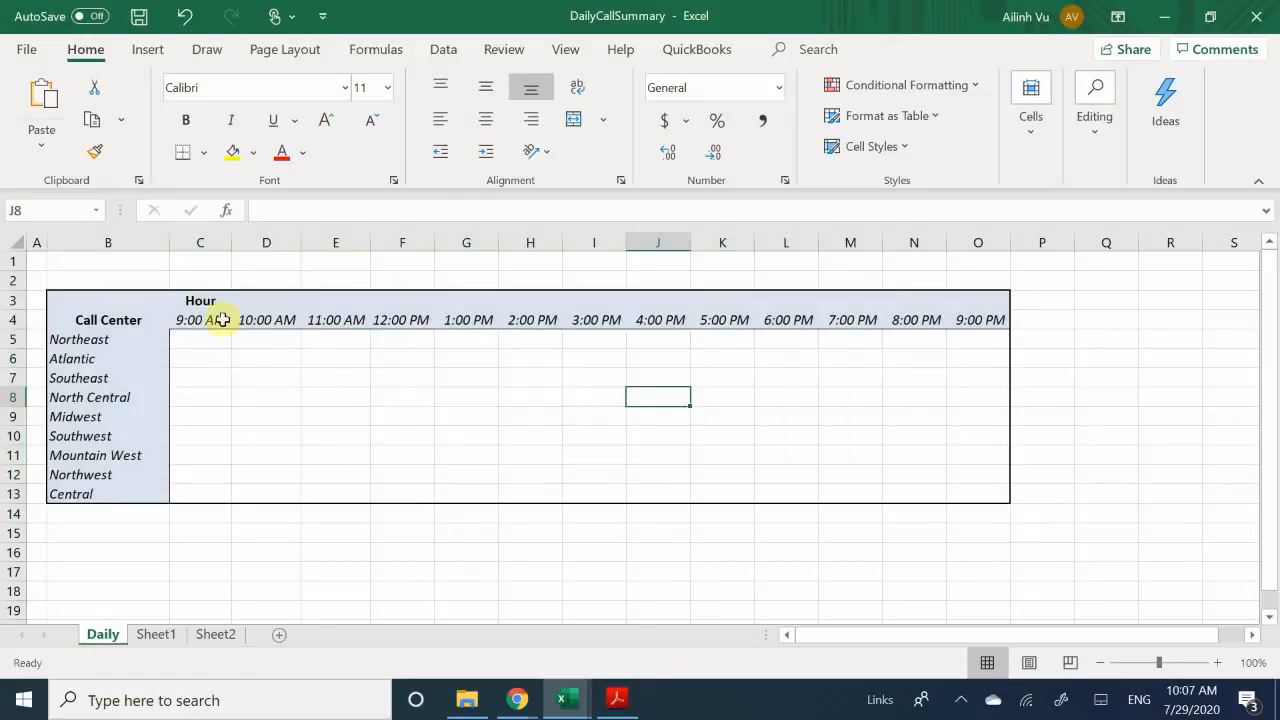
# Step: Copy the call center table range B2:P14 from Daily and paste it into Sheet2 starting at cell B3
pyautogui.moveTo(106, 273); pyautogui.dragTo(1031, 514)
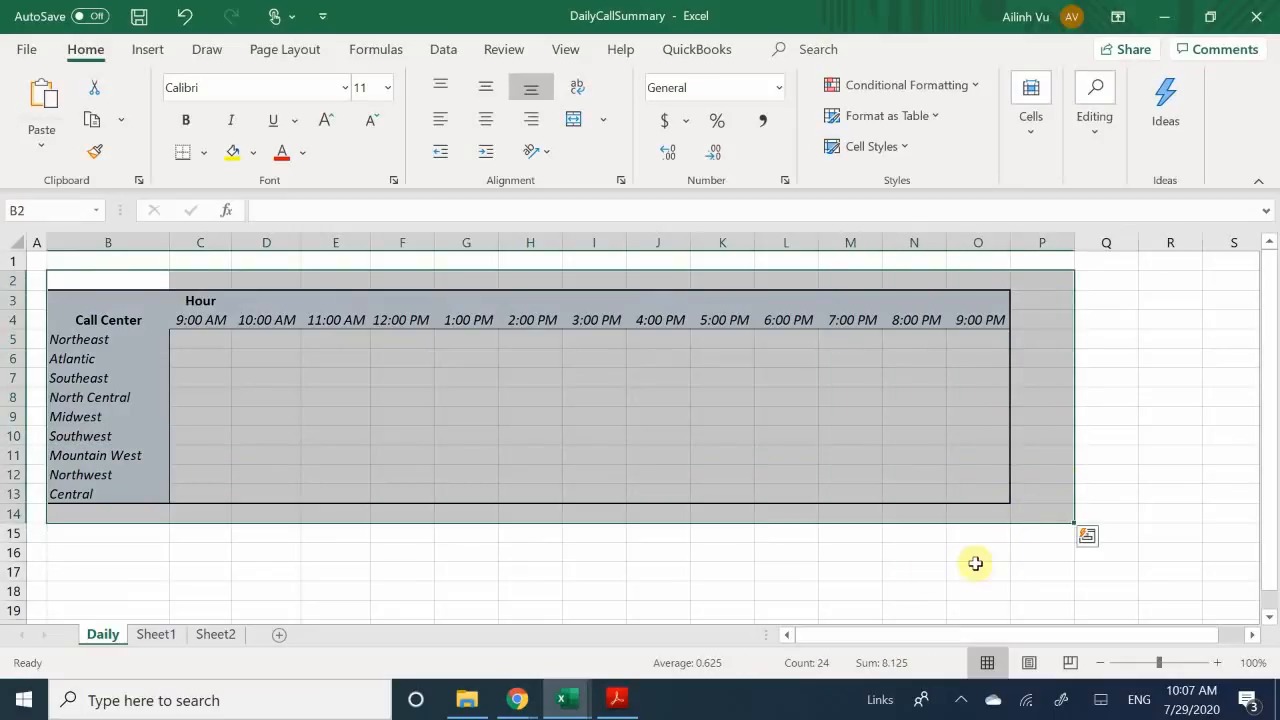
pyautogui.hotkey('ctrl', 'c')
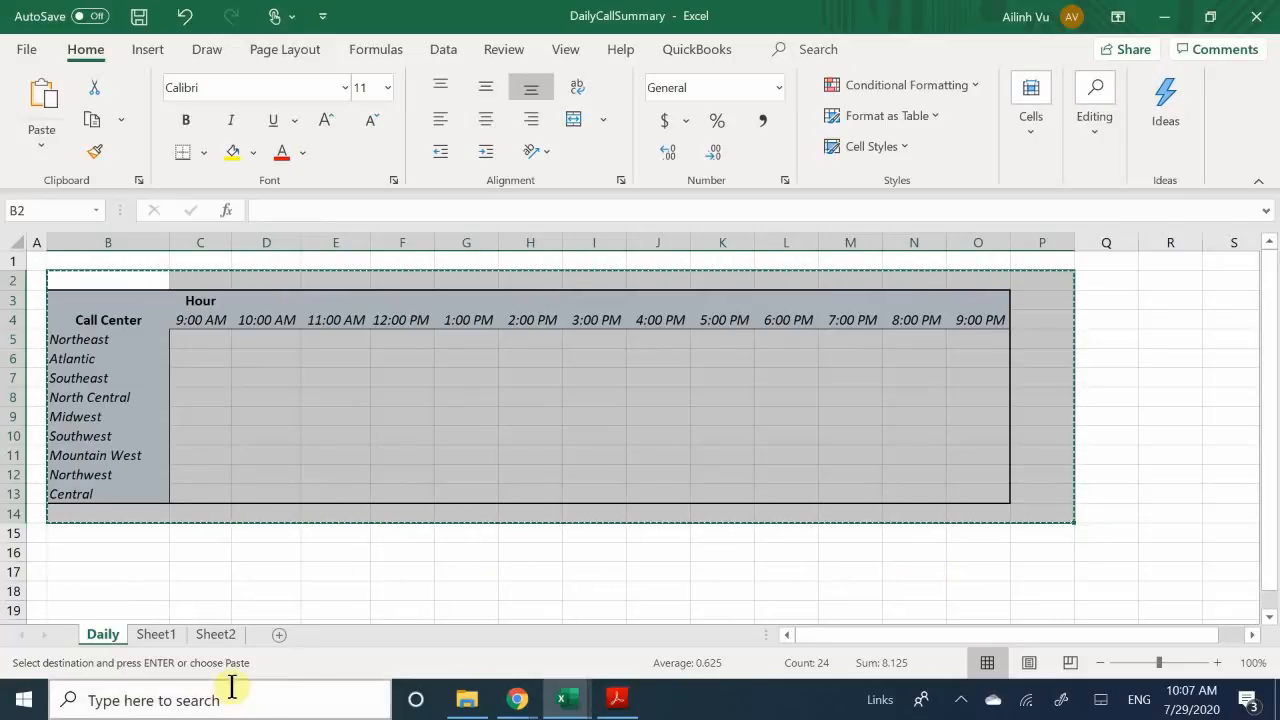
pyautogui.click(214, 634)
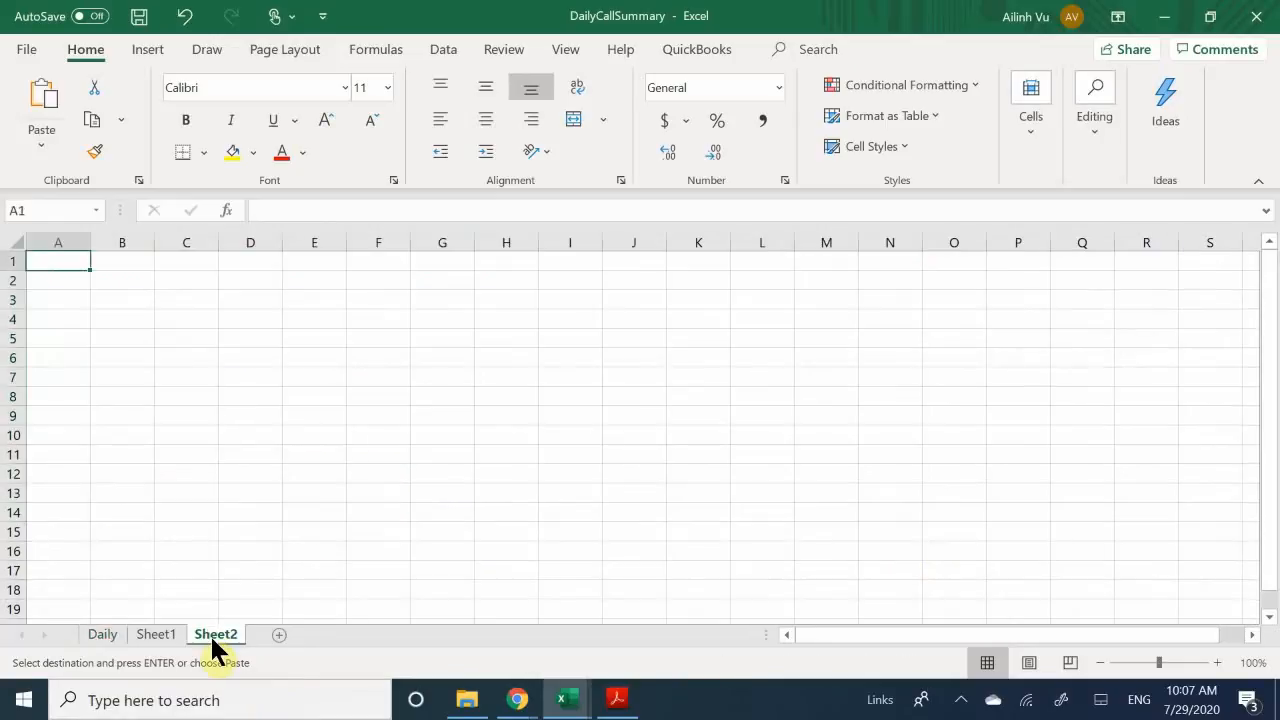
pyautogui.click(131, 303)
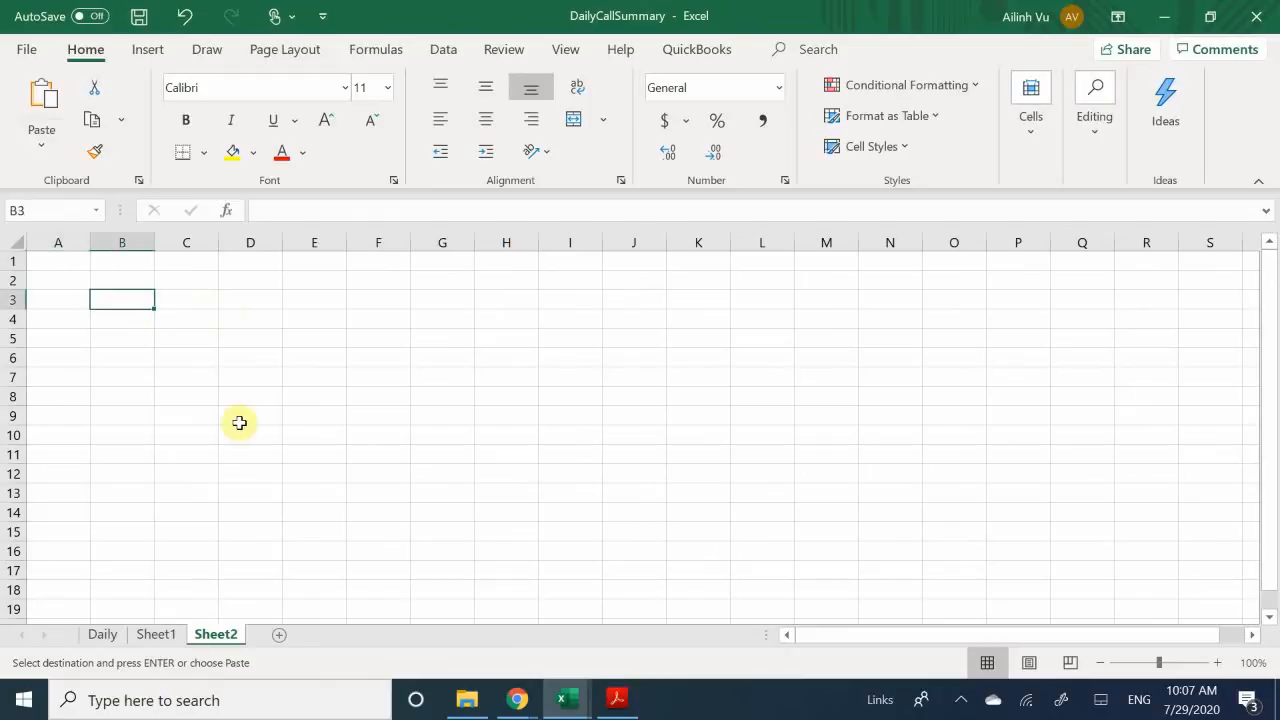
pyautogui.hotkey('ctrl', 'v')
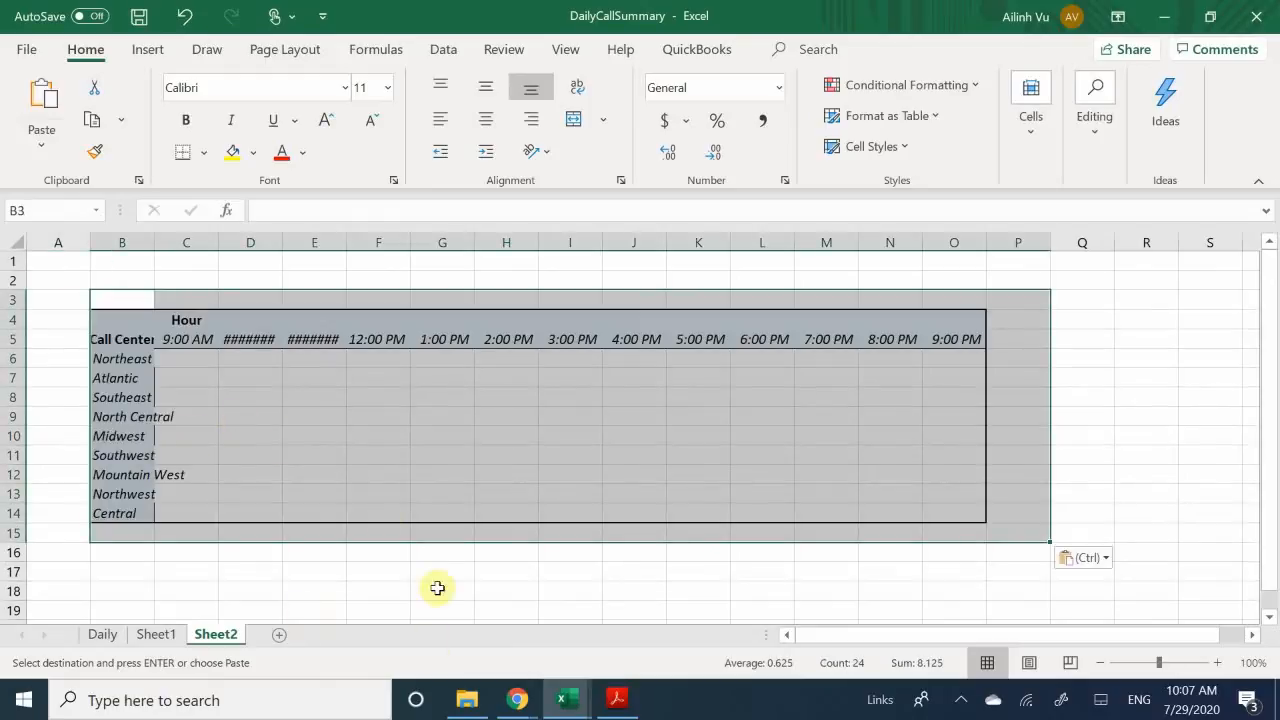
pyautogui.click(188, 589)
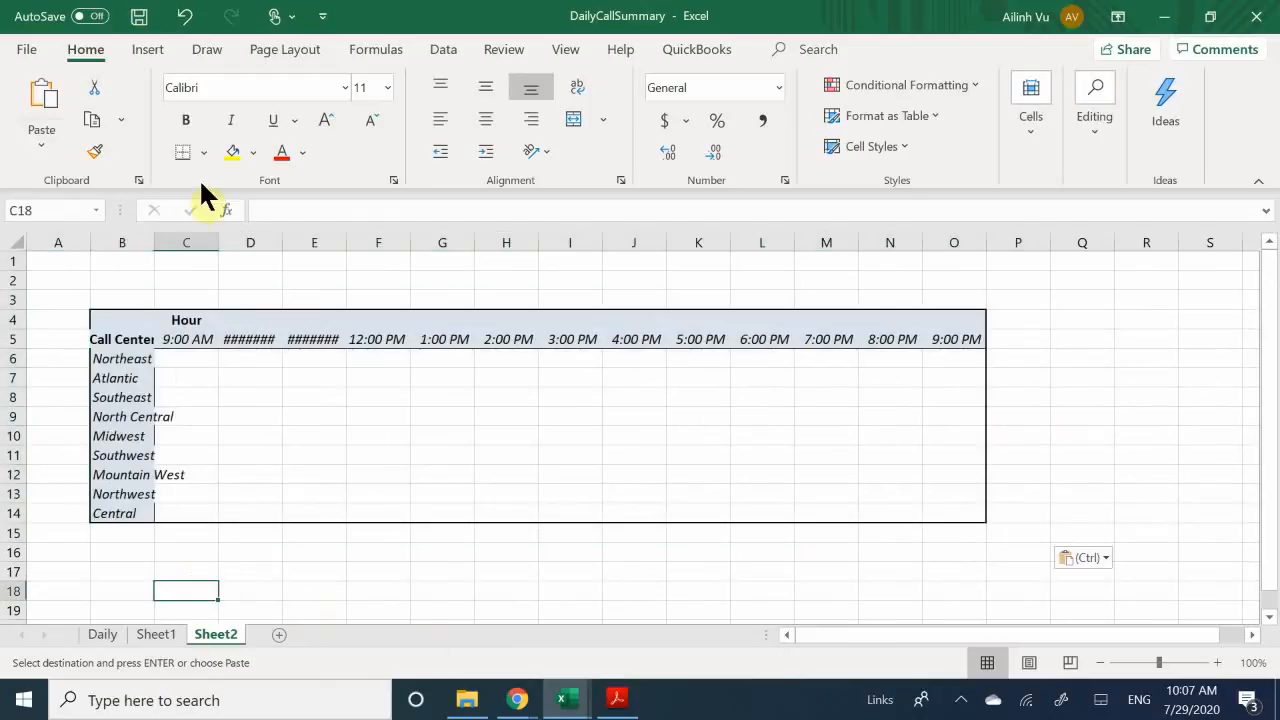
# Step: Widen columns B, D, E and F on Sheet2 so the call center names and hour headings fit completely
pyautogui.moveTo(152, 245); pyautogui.dragTo(182, 246)
pyautogui.click(282, 244)
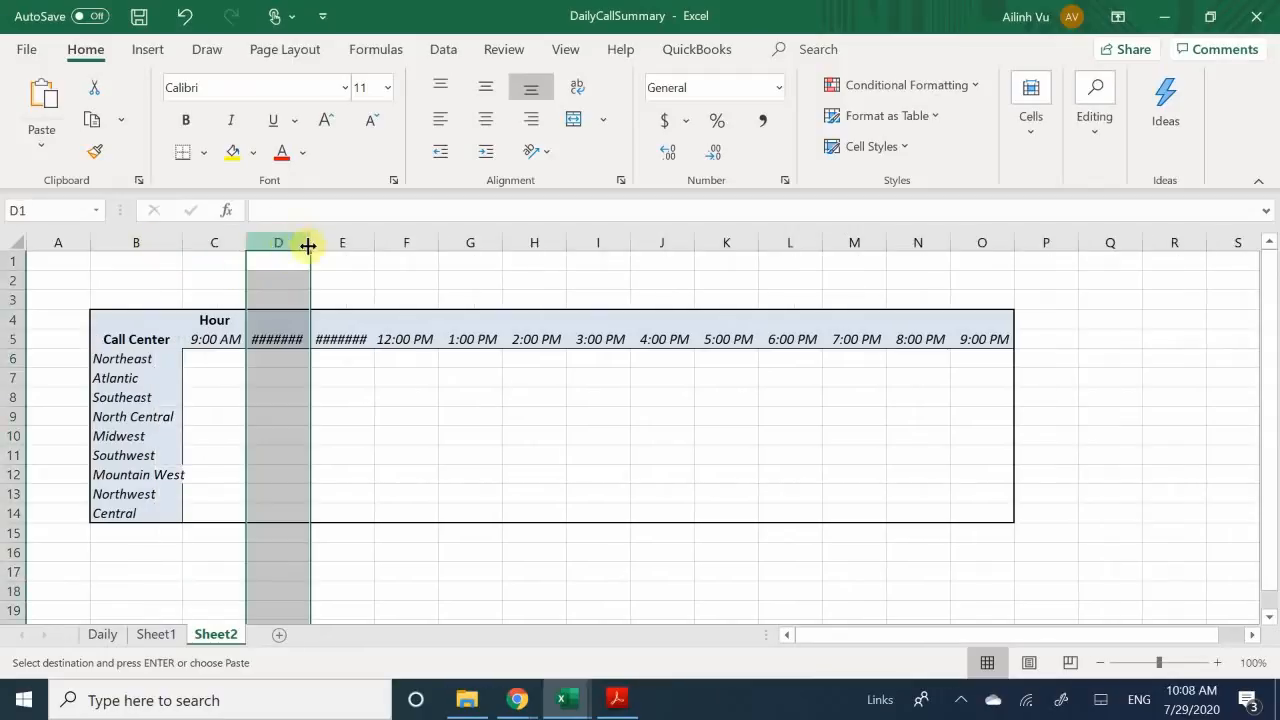
pyautogui.moveTo(307, 246); pyautogui.dragTo(343, 244)
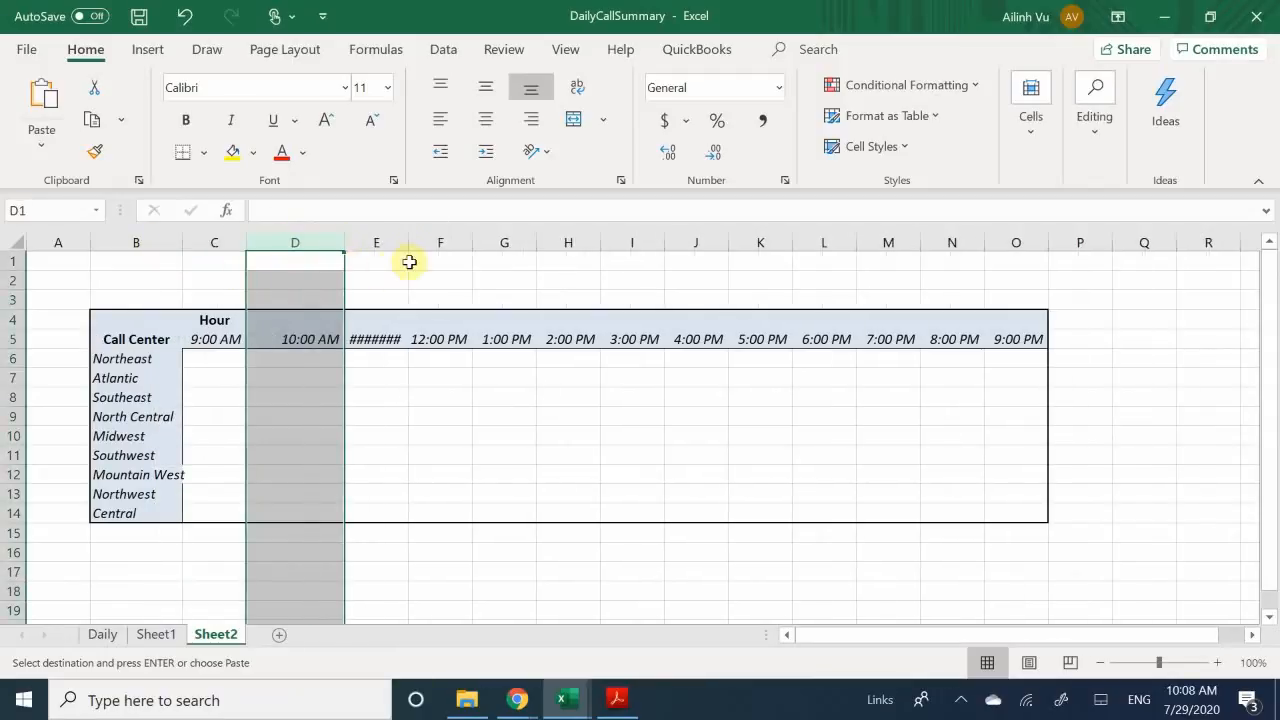
pyautogui.click(392, 243)
pyautogui.click(417, 244)
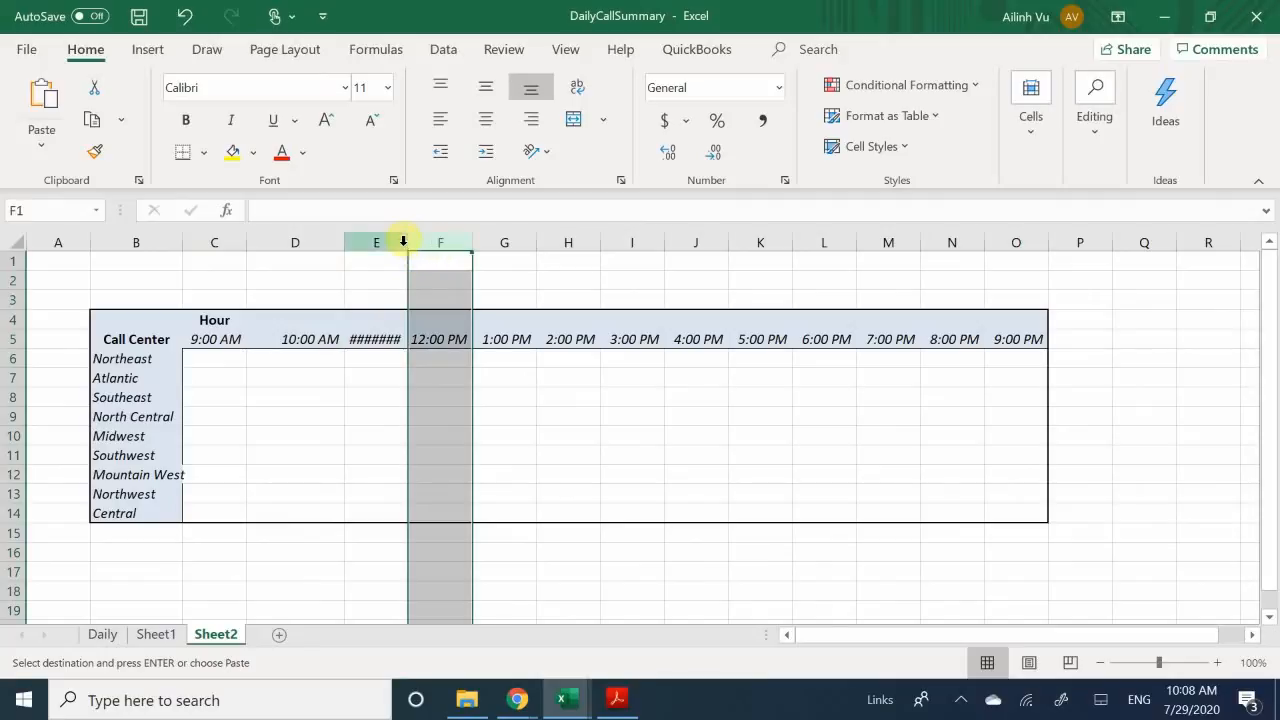
pyautogui.moveTo(403, 242); pyautogui.dragTo(436, 250)
pyautogui.click(482, 244)
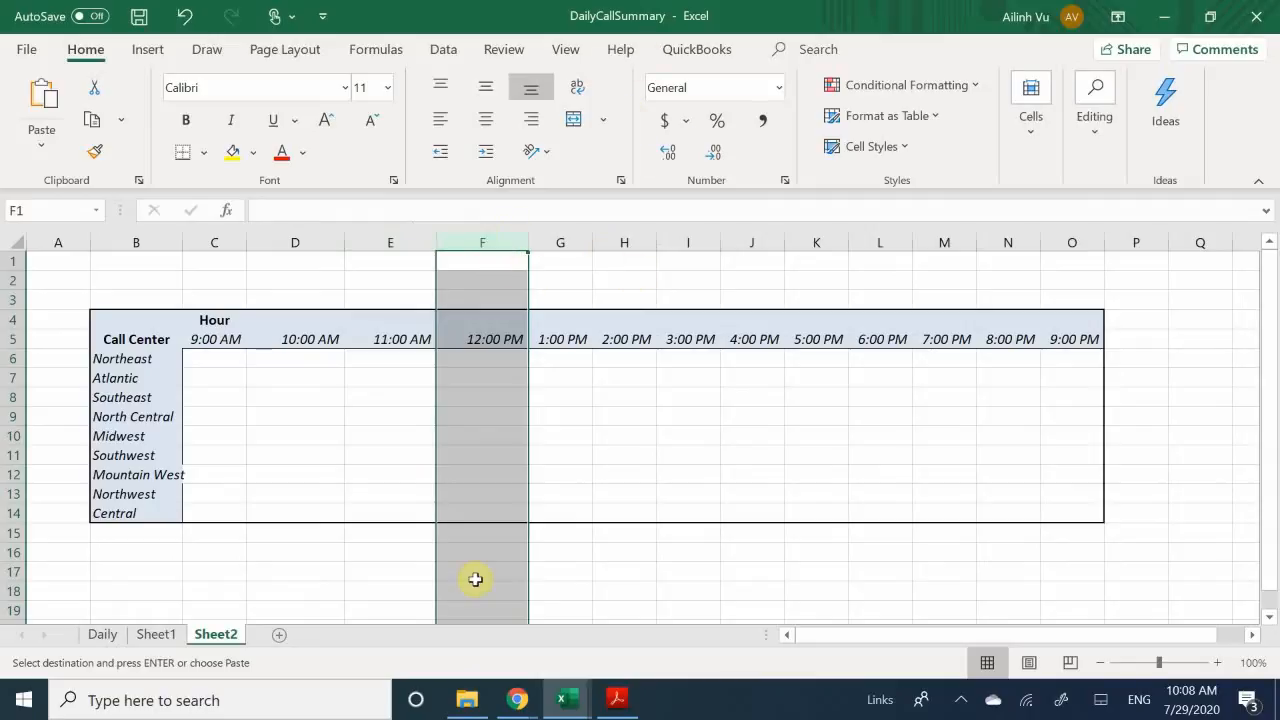
pyautogui.click(158, 240)
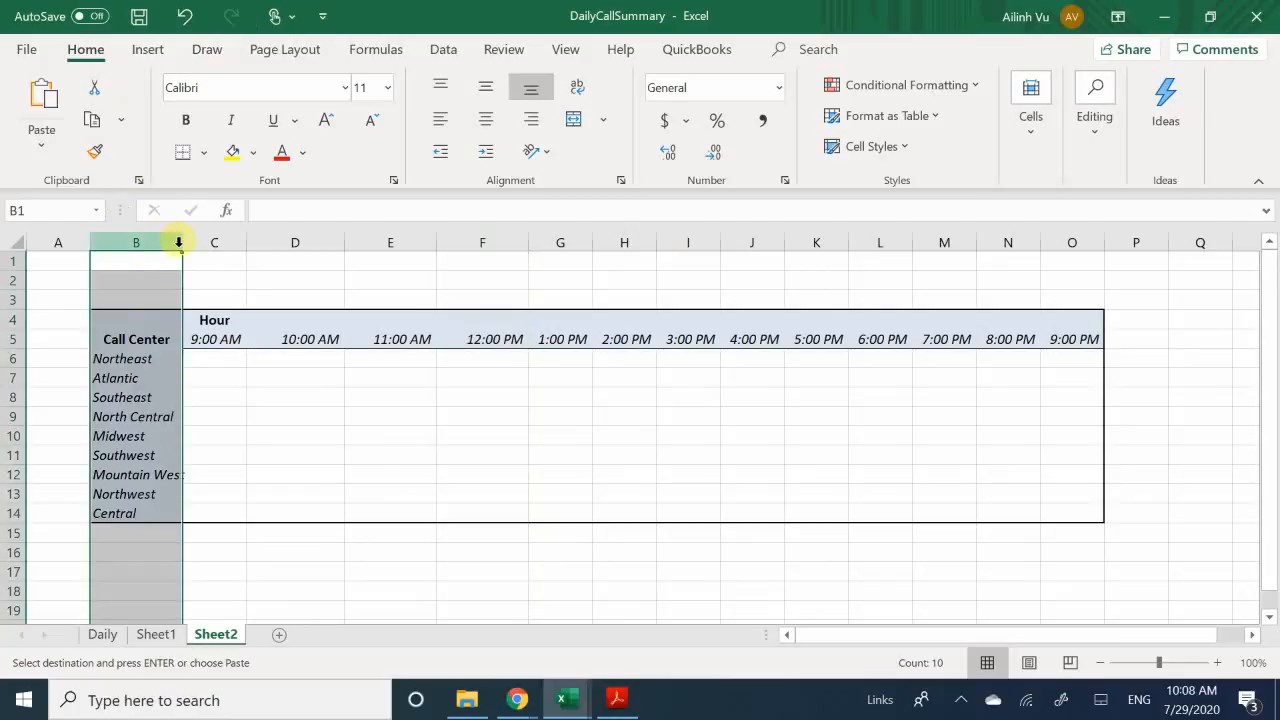
pyautogui.moveTo(183, 246); pyautogui.dragTo(234, 236)
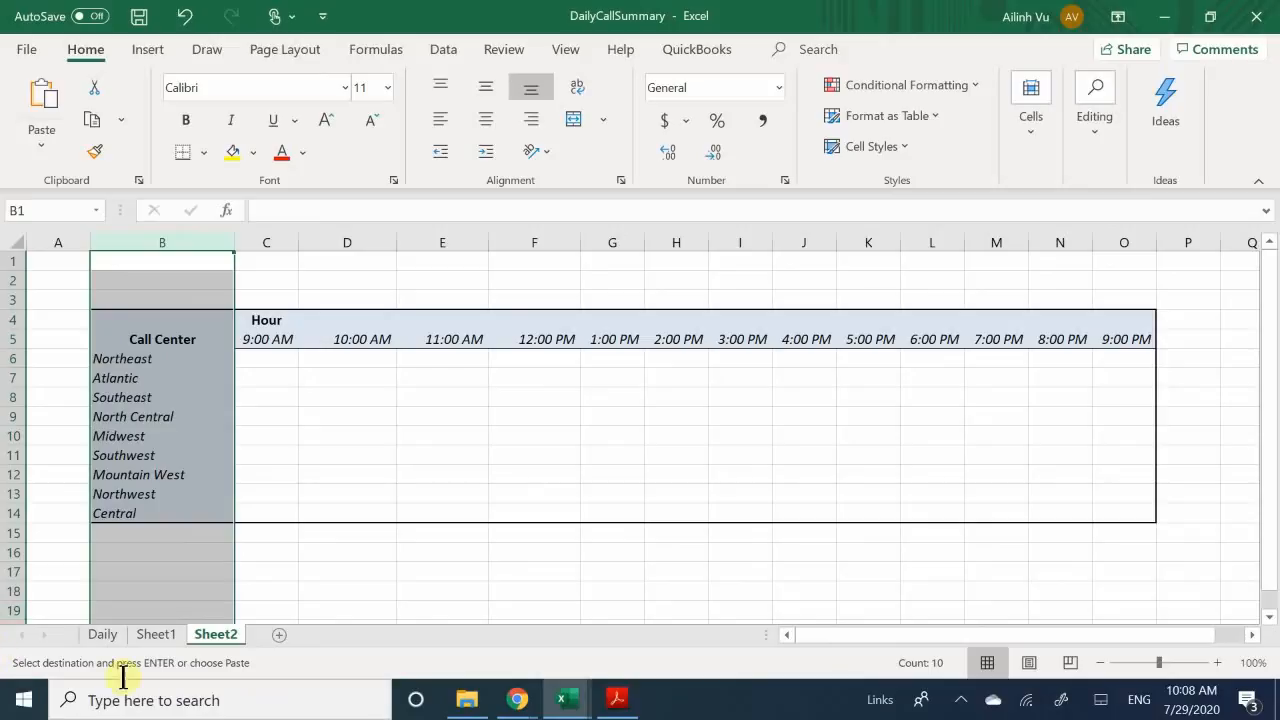
pyautogui.click(317, 557)
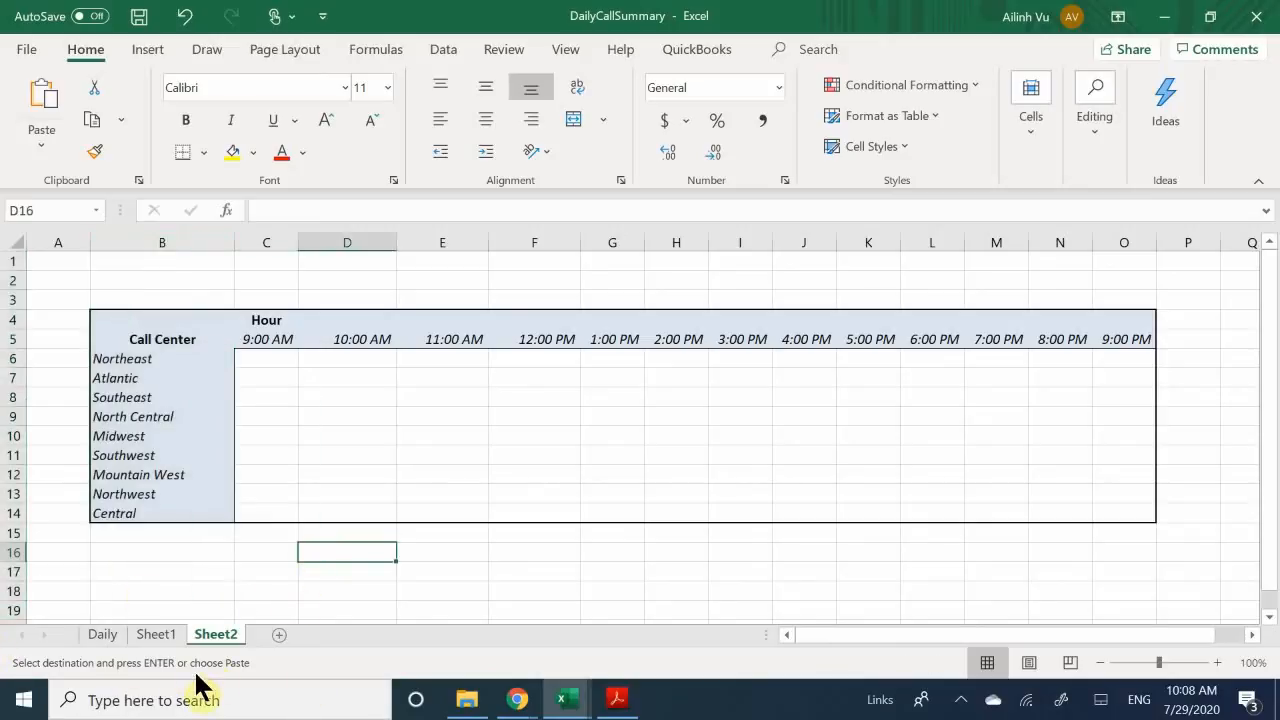
# Step: Return to the Daily sheet and clear the pending copy of the table range
pyautogui.click(156, 636)
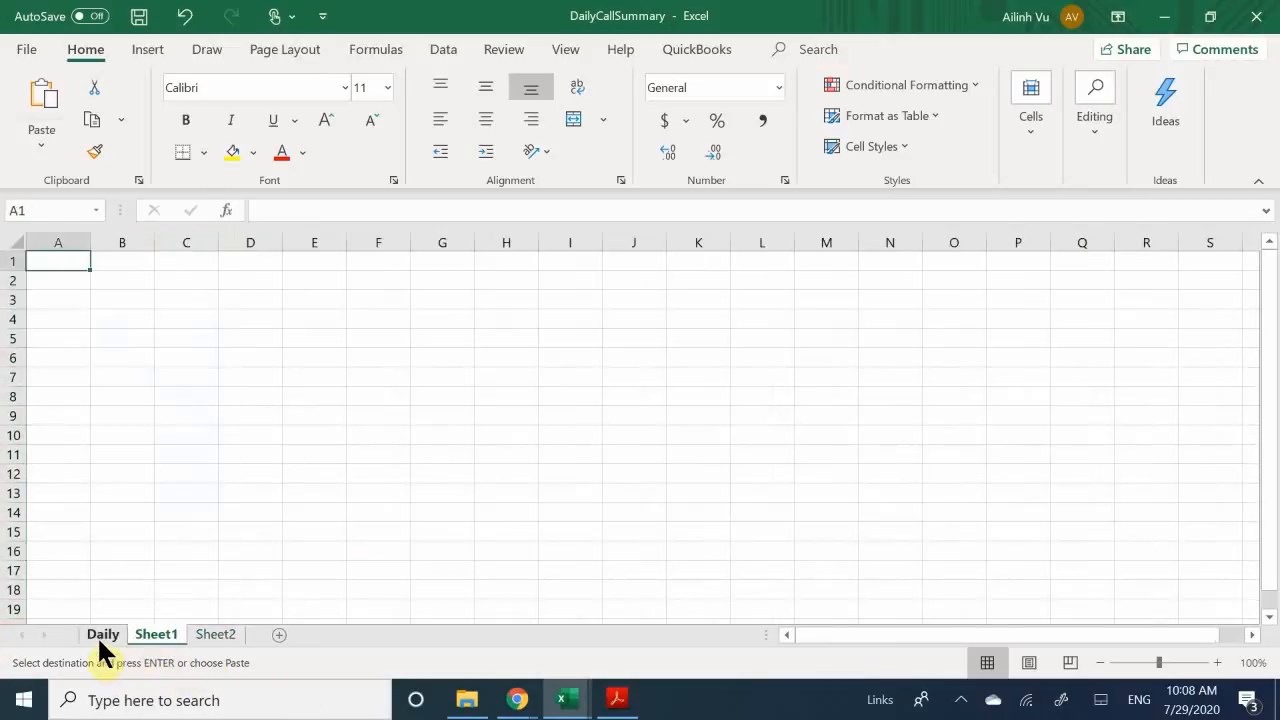
pyautogui.click(101, 634)
pyautogui.click(202, 530)
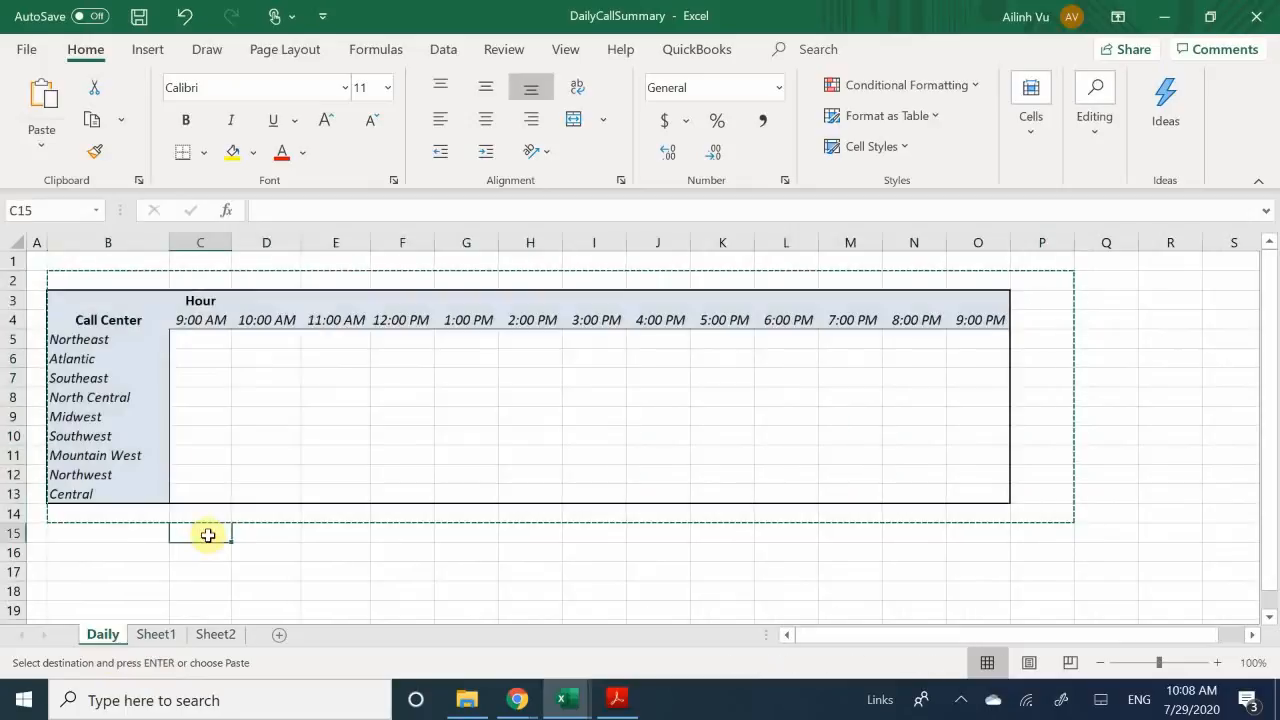
pyautogui.click(171, 586)
pyautogui.doubleClick(171, 586)
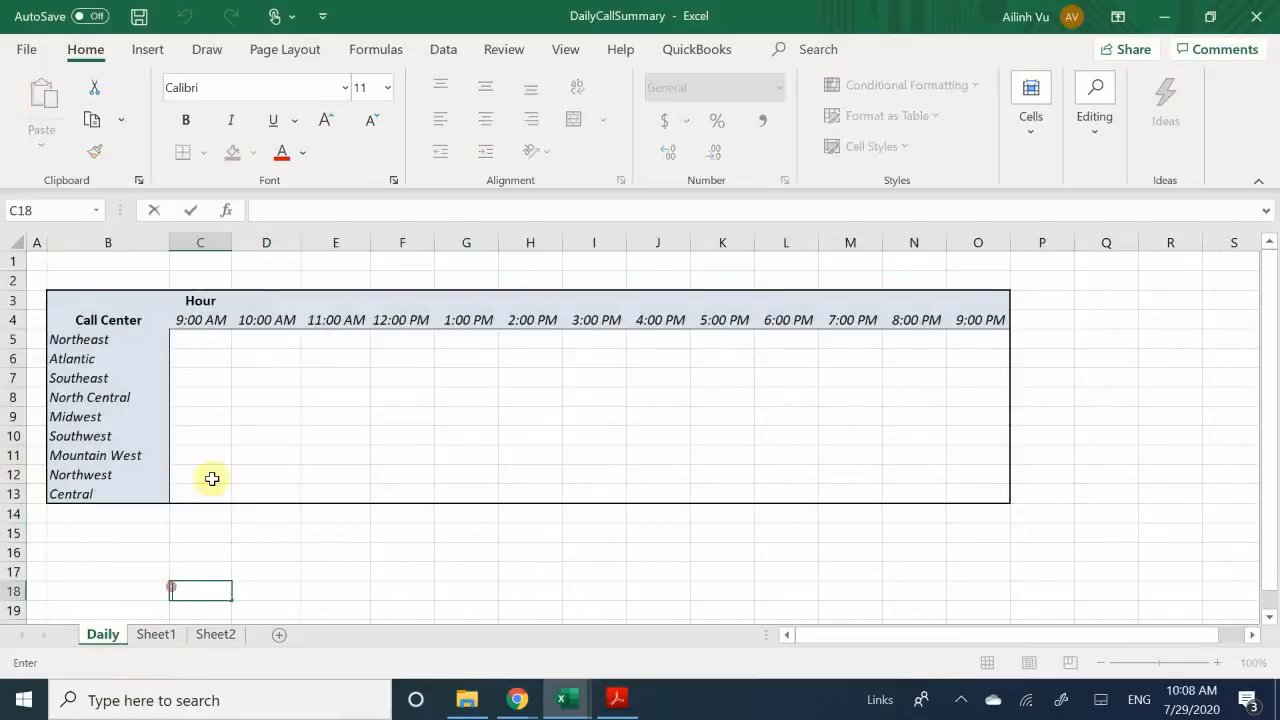
pyautogui.rightClick(111, 634)
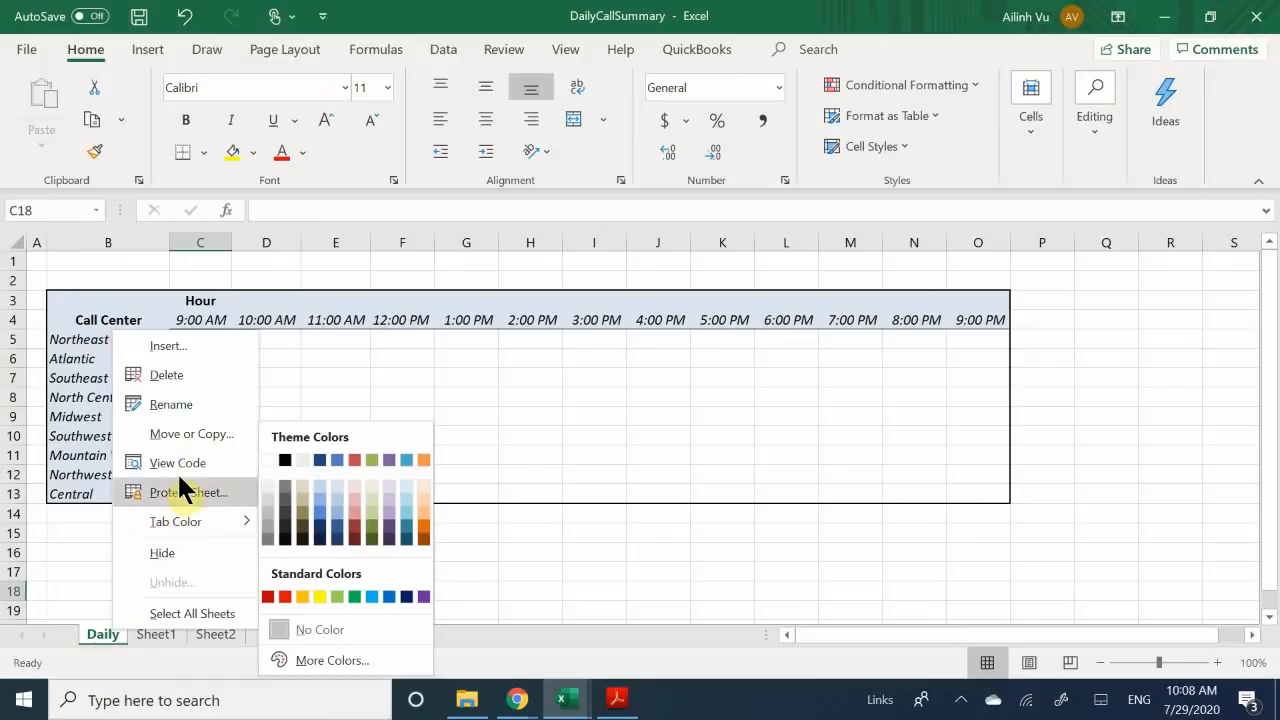
pyautogui.click(201, 433)
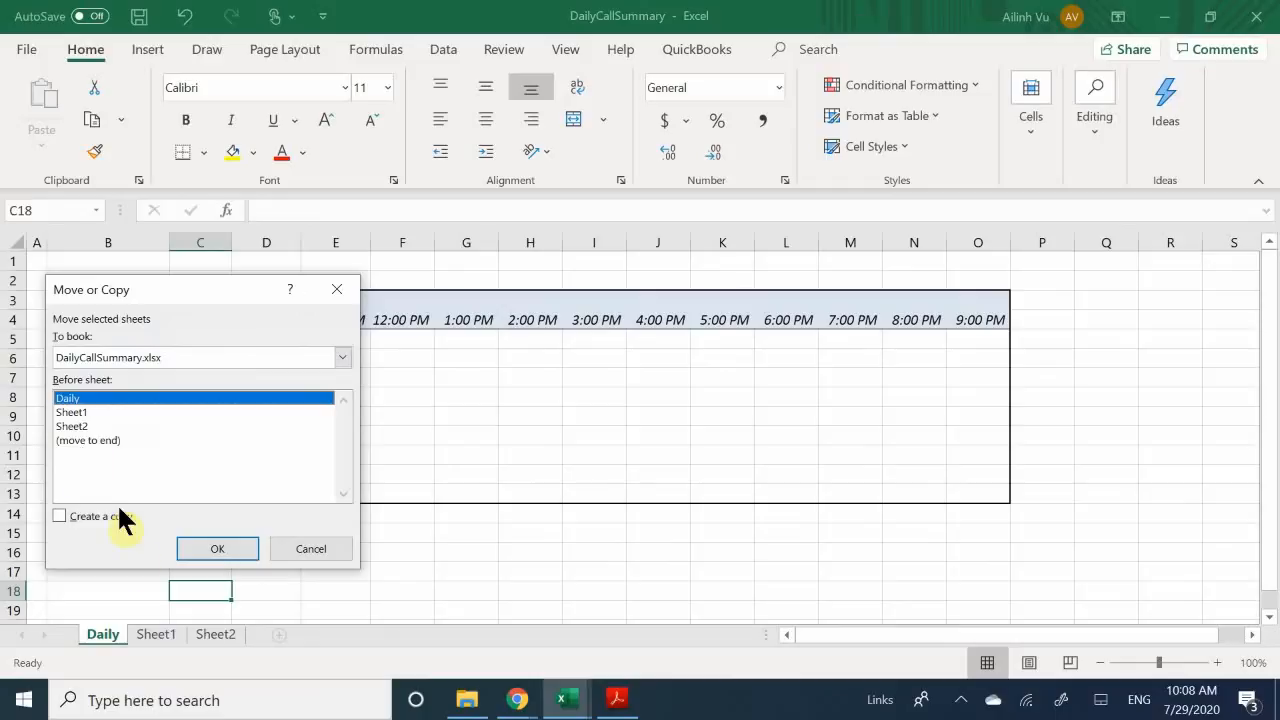
pyautogui.click(311, 547)
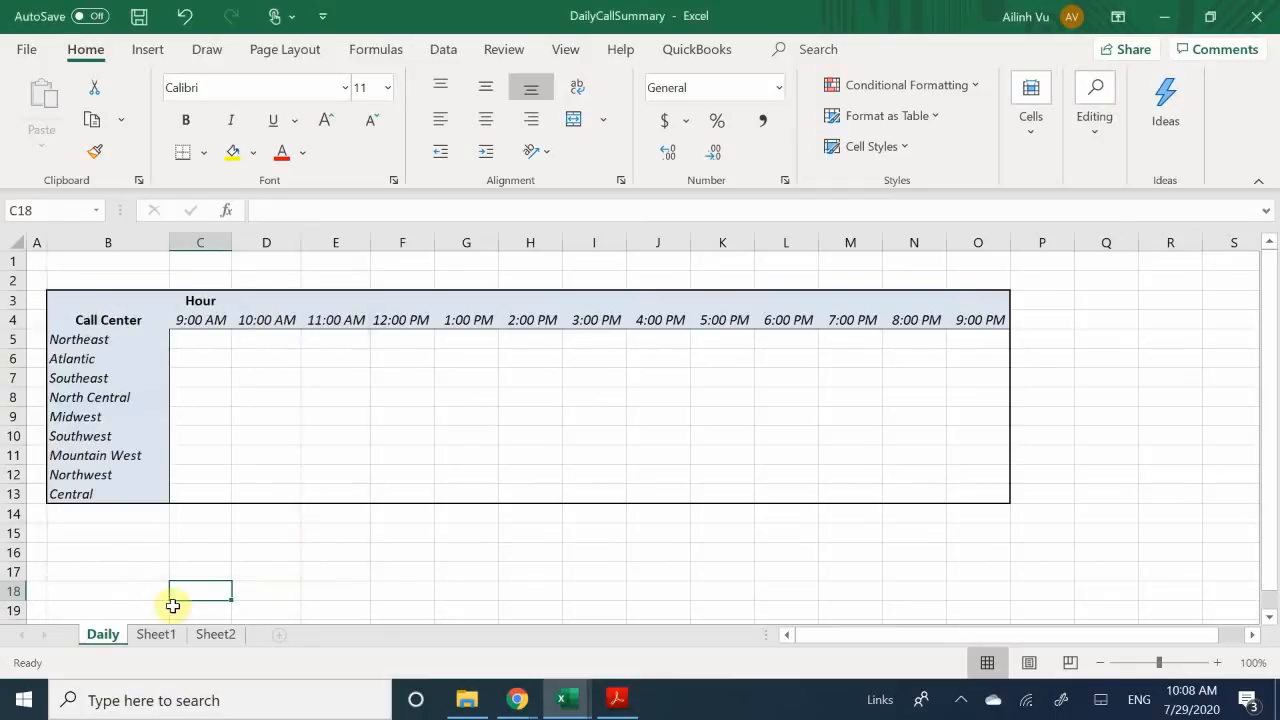
# Step: Insert a new worksheet directly after Daily and rename it March
pyautogui.click(283, 636)
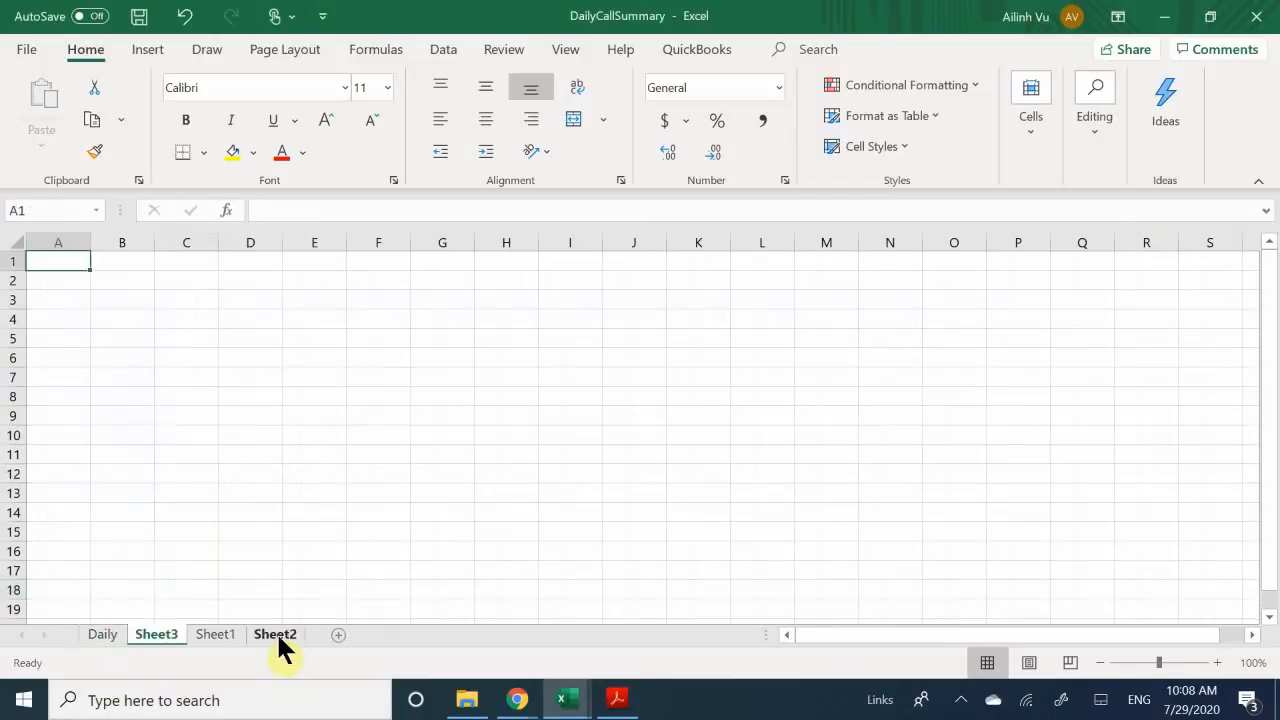
pyautogui.doubleClick(150, 634)
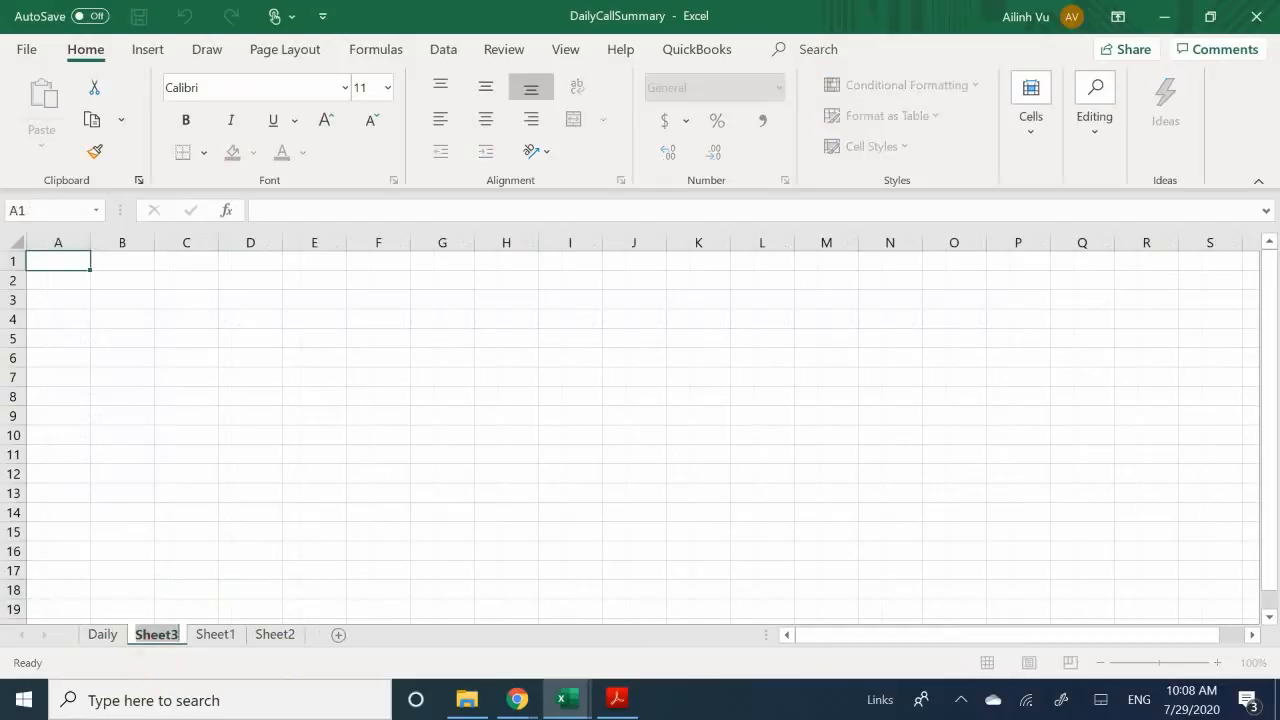
pyautogui.write('Ju')
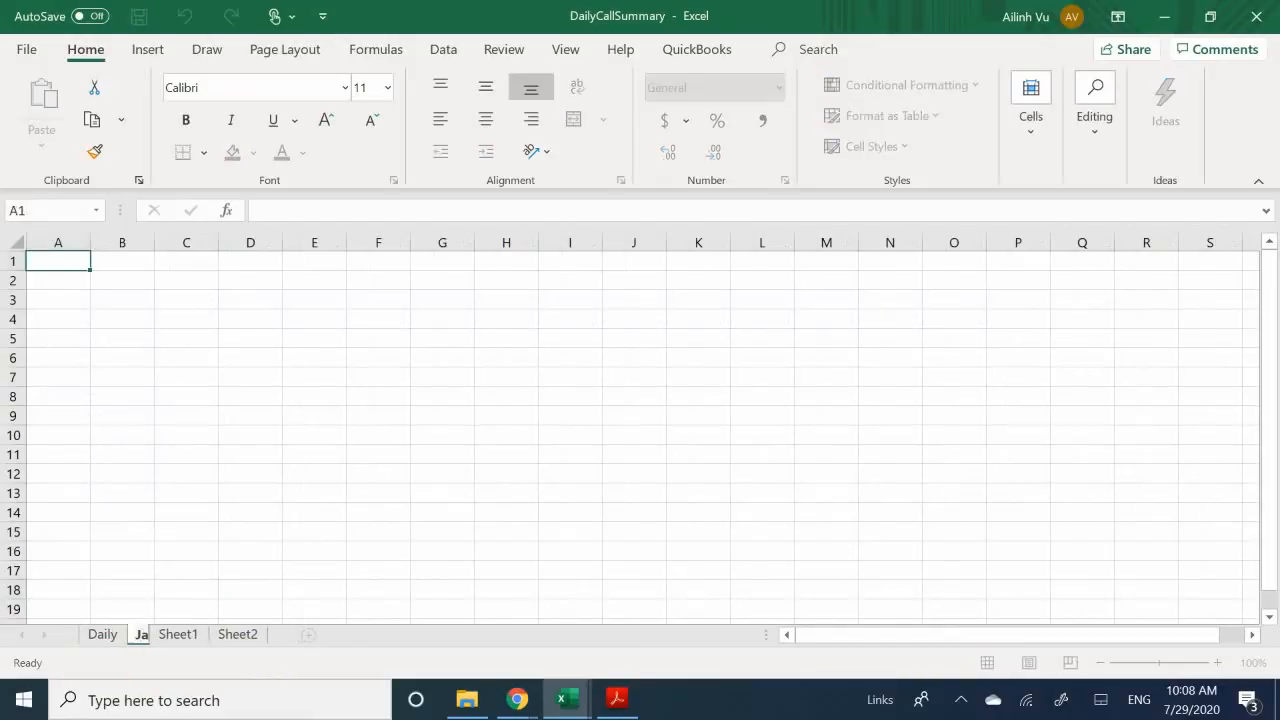
pyautogui.press('BackSpace')
pyautogui.press('BackSpace')
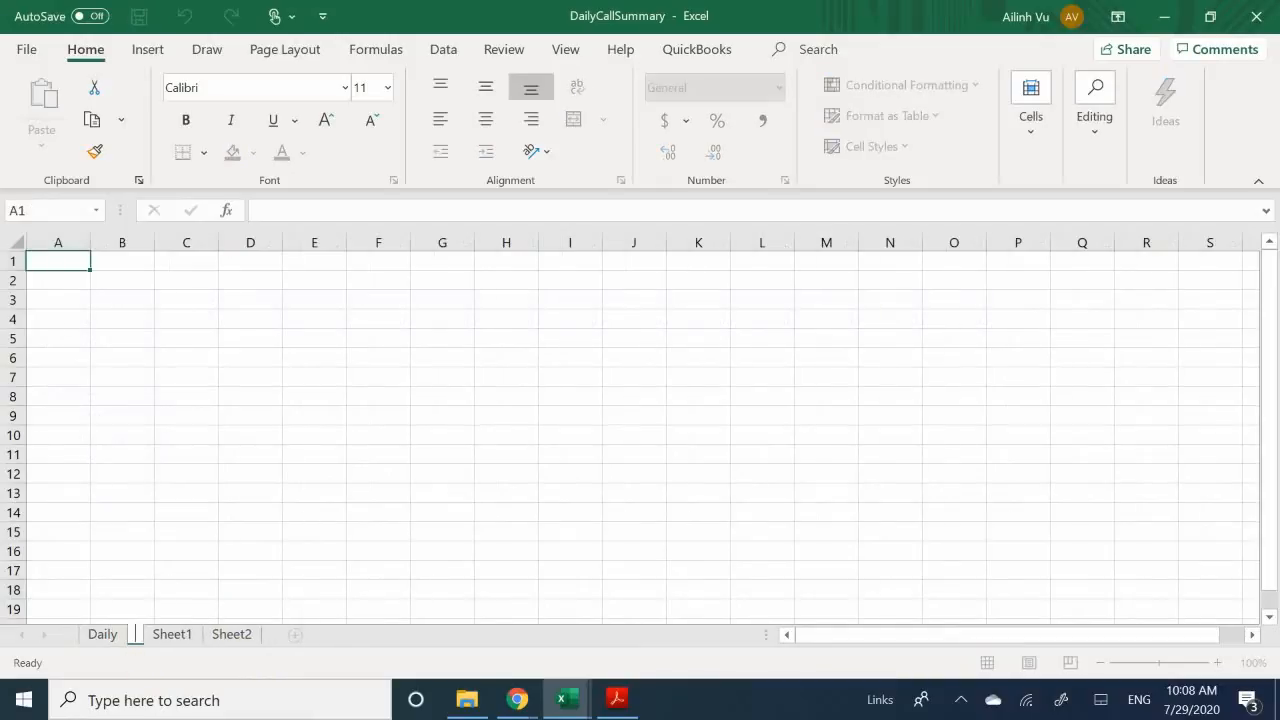
pyautogui.write('March')
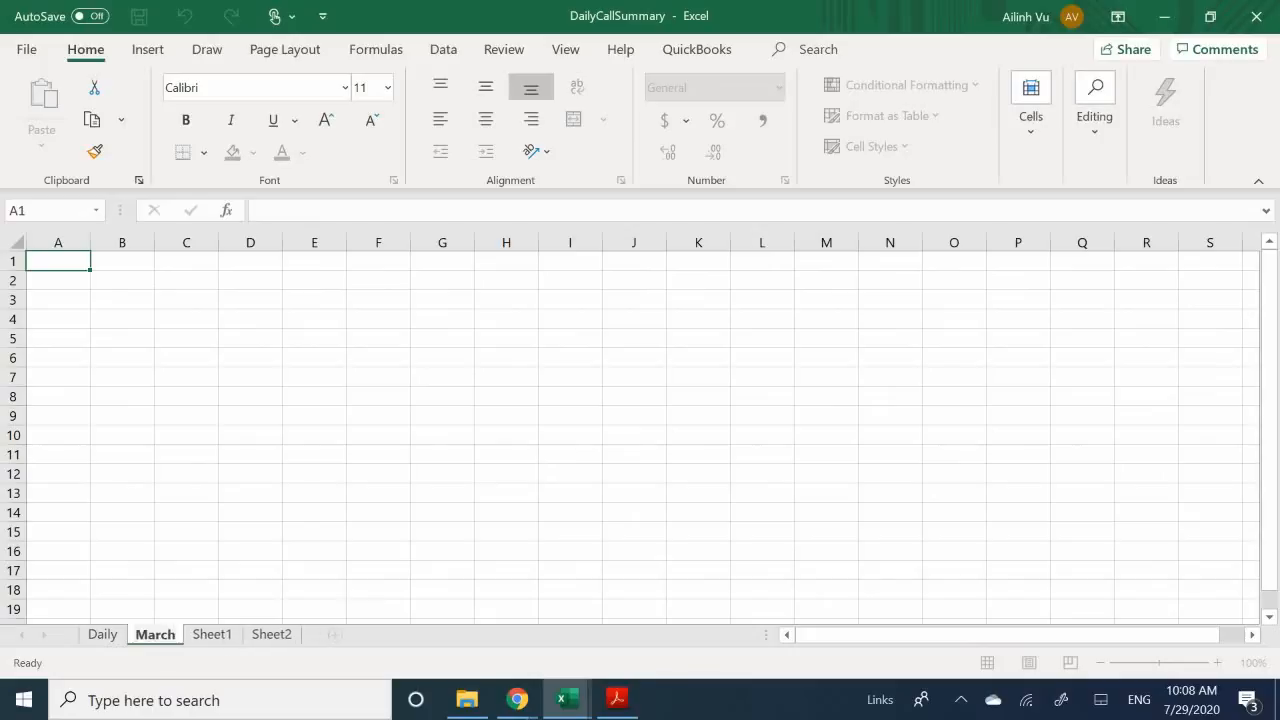
pyautogui.press('Return')
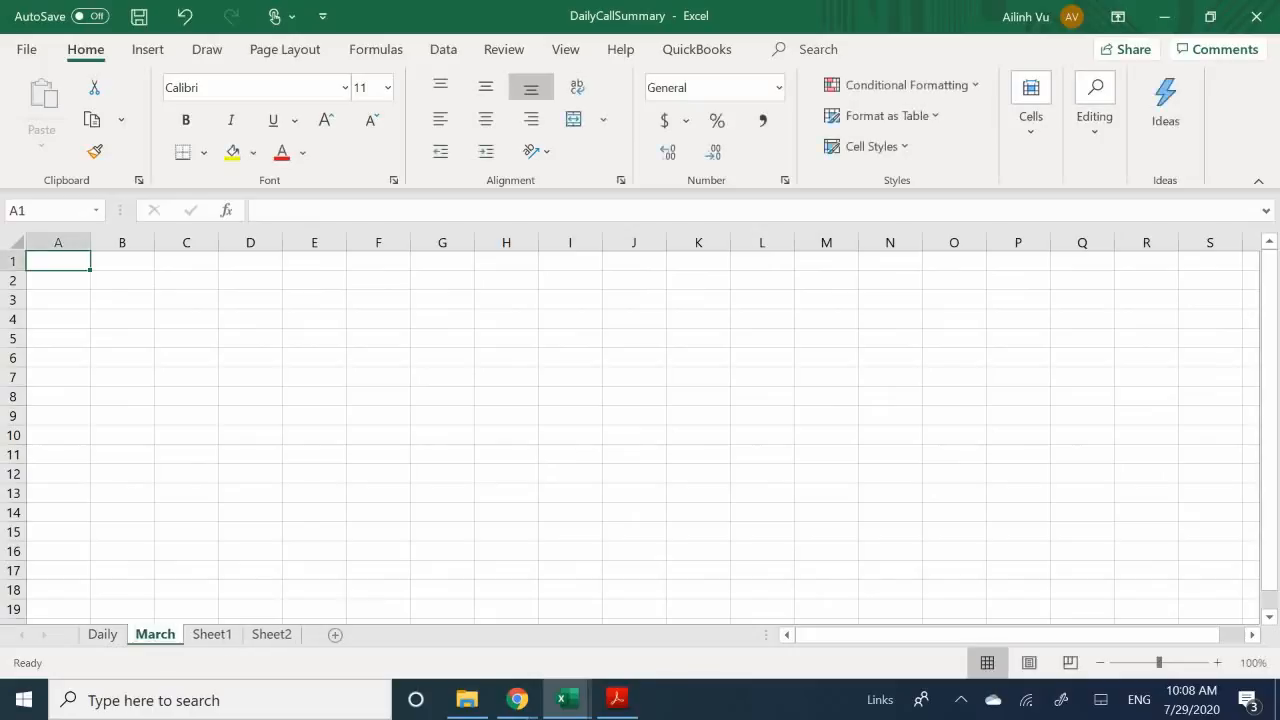
# Step: Try to move the Daily sheet before March within DailyCallSummary.xlsx, without creating a copy
pyautogui.rightClick(104, 636)
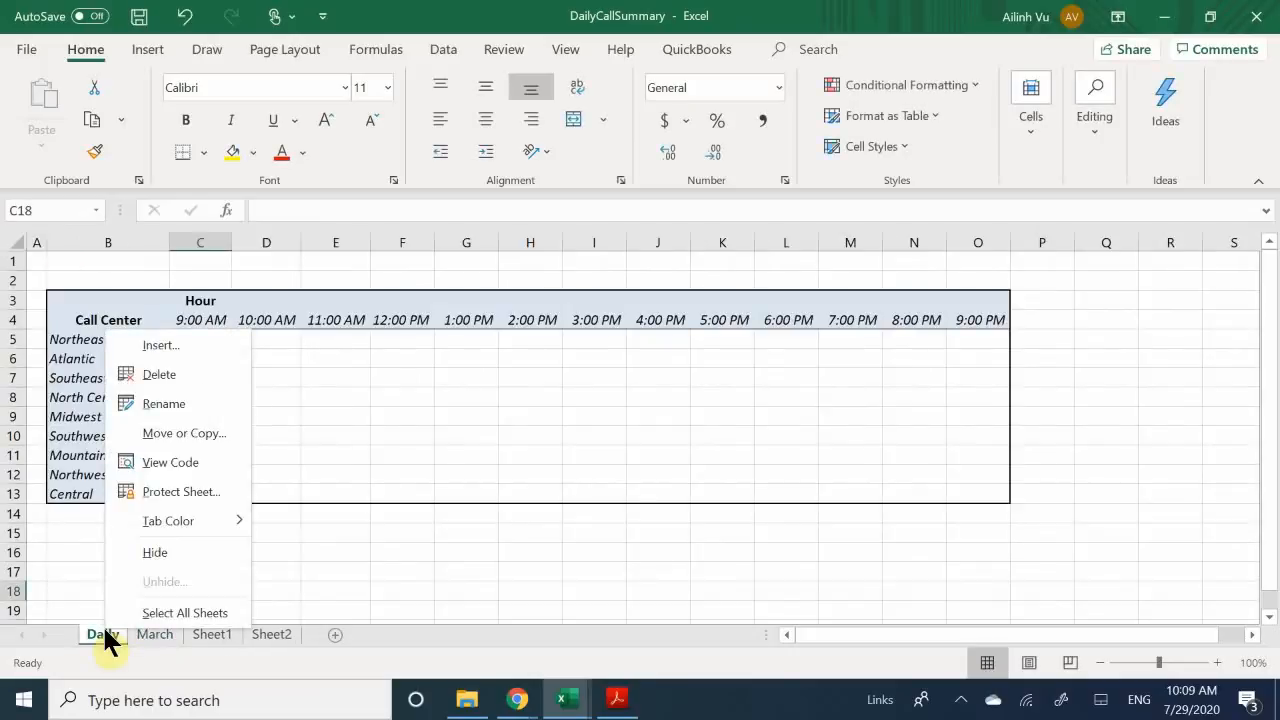
pyautogui.click(178, 434)
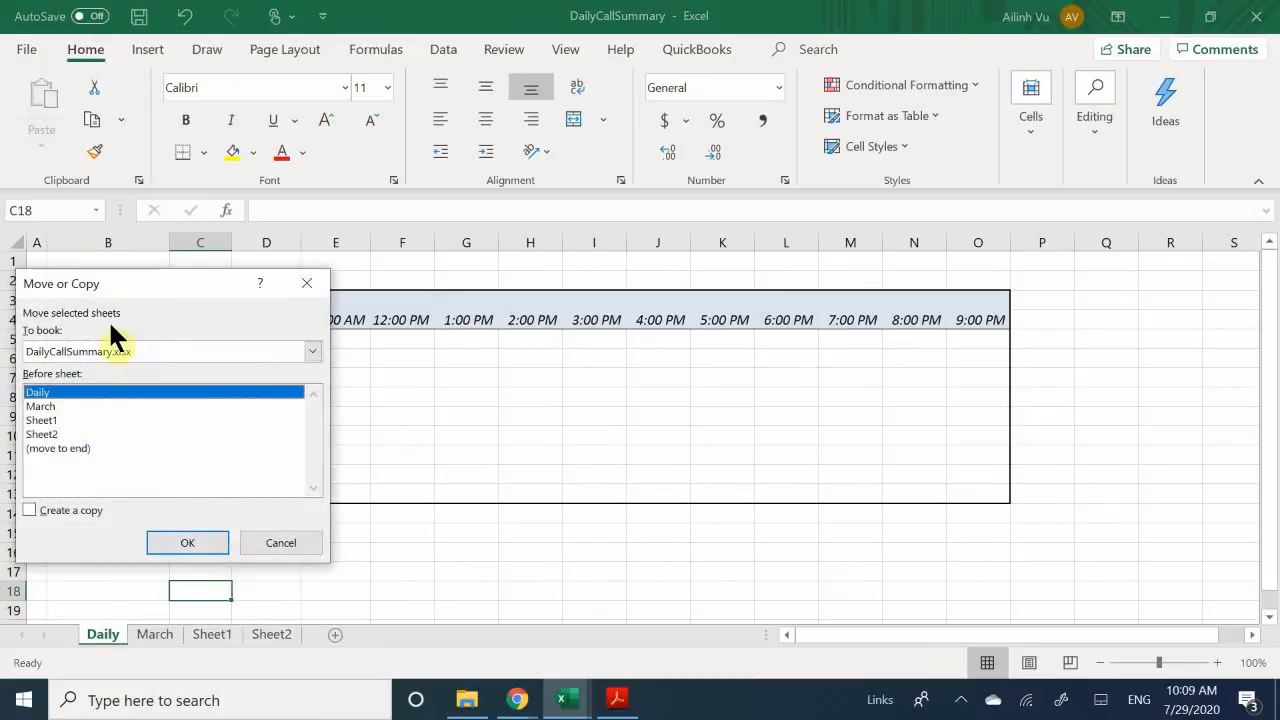
pyautogui.click(57, 406)
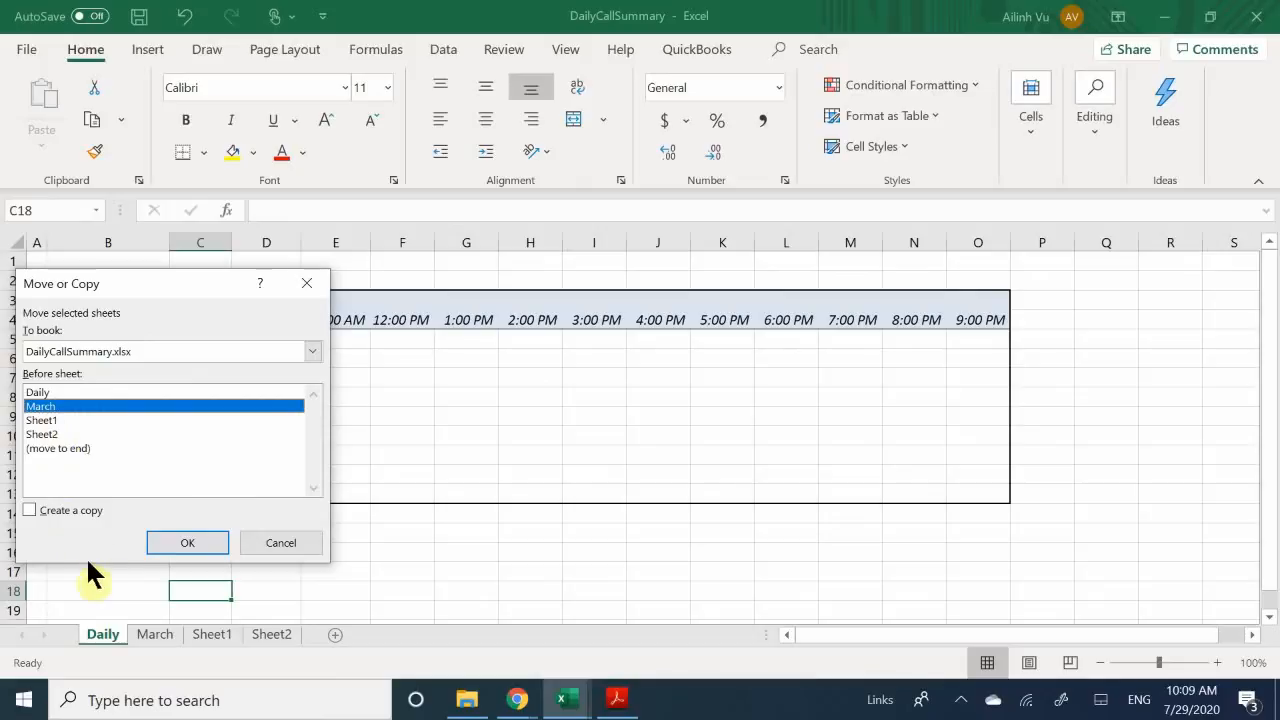
pyautogui.click(189, 535)
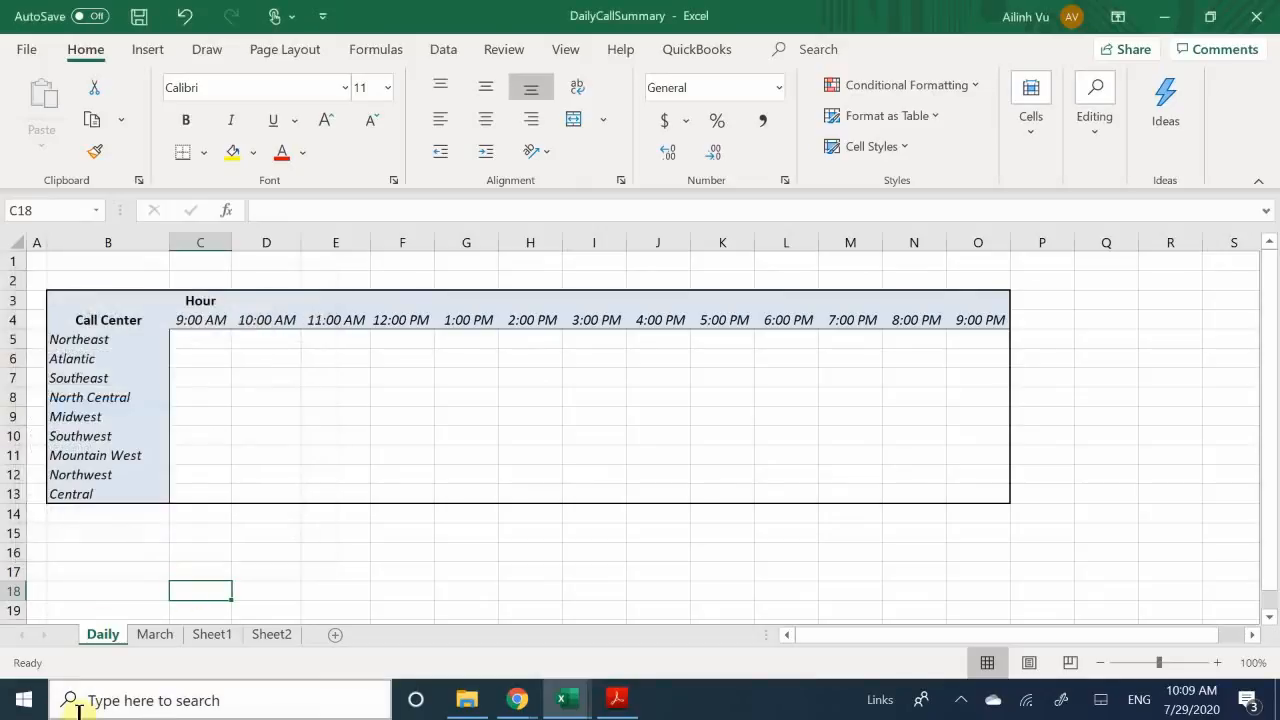
# Step: Check the contents of the March, Sheet1 and Sheet2 worksheets for a copy of the call center table
pyautogui.click(155, 638)
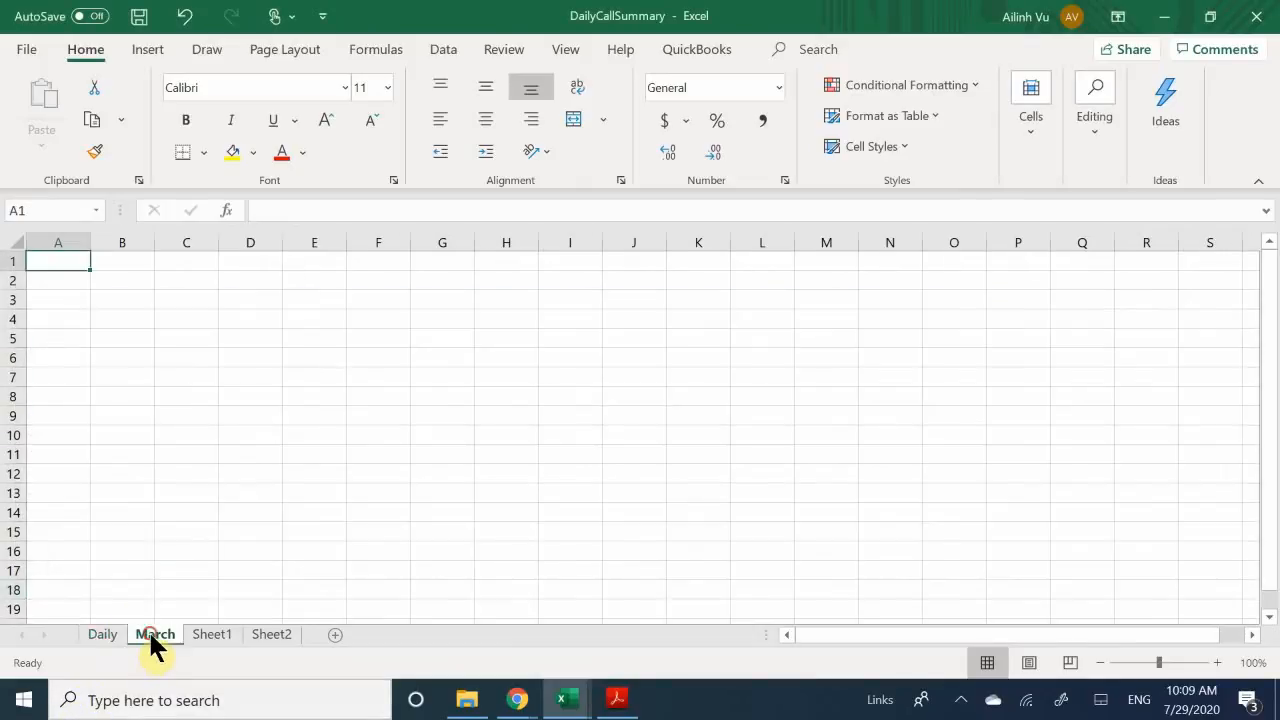
pyautogui.click(209, 637)
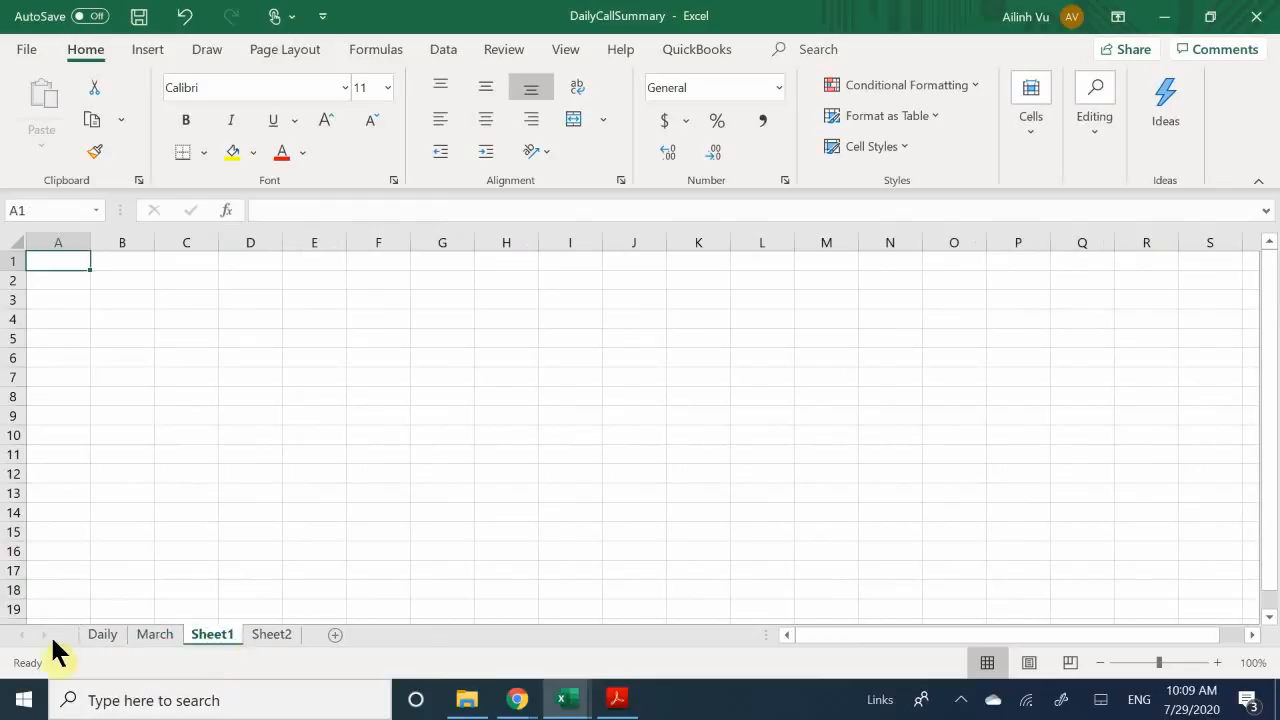
pyautogui.click(158, 638)
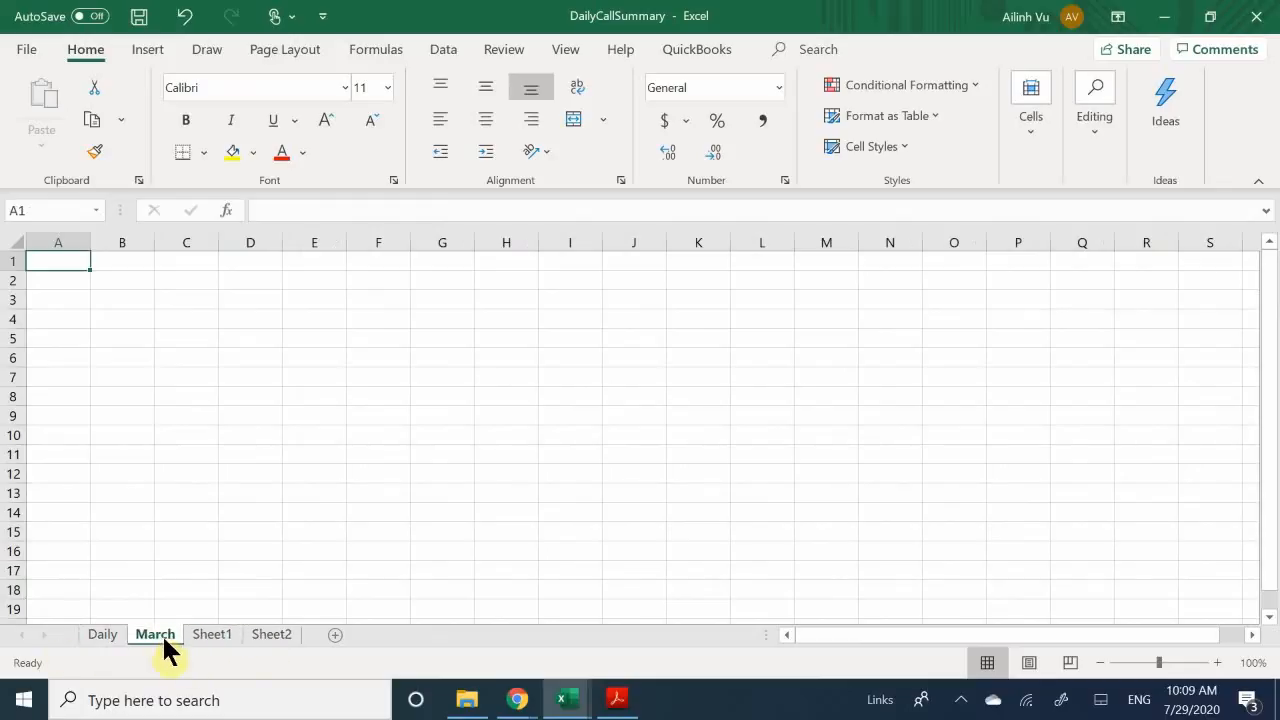
pyautogui.click(214, 640)
pyautogui.click(257, 645)
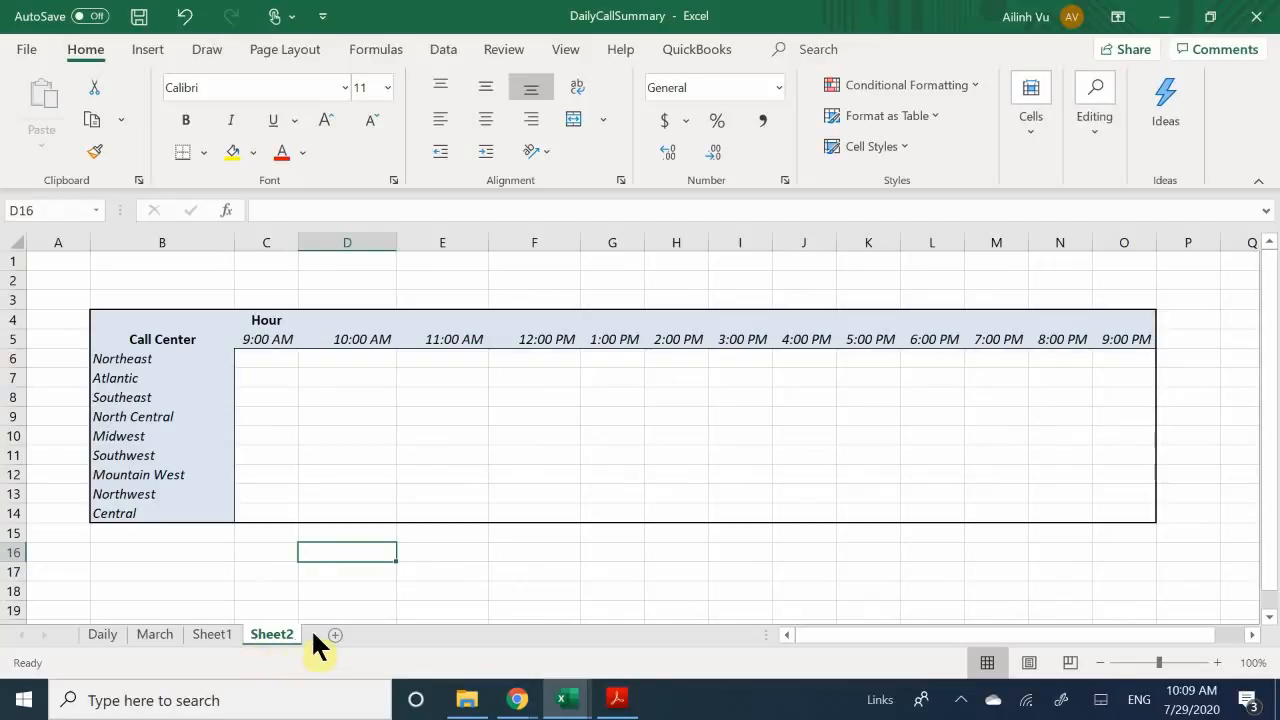
pyautogui.click(194, 640)
pyautogui.click(150, 638)
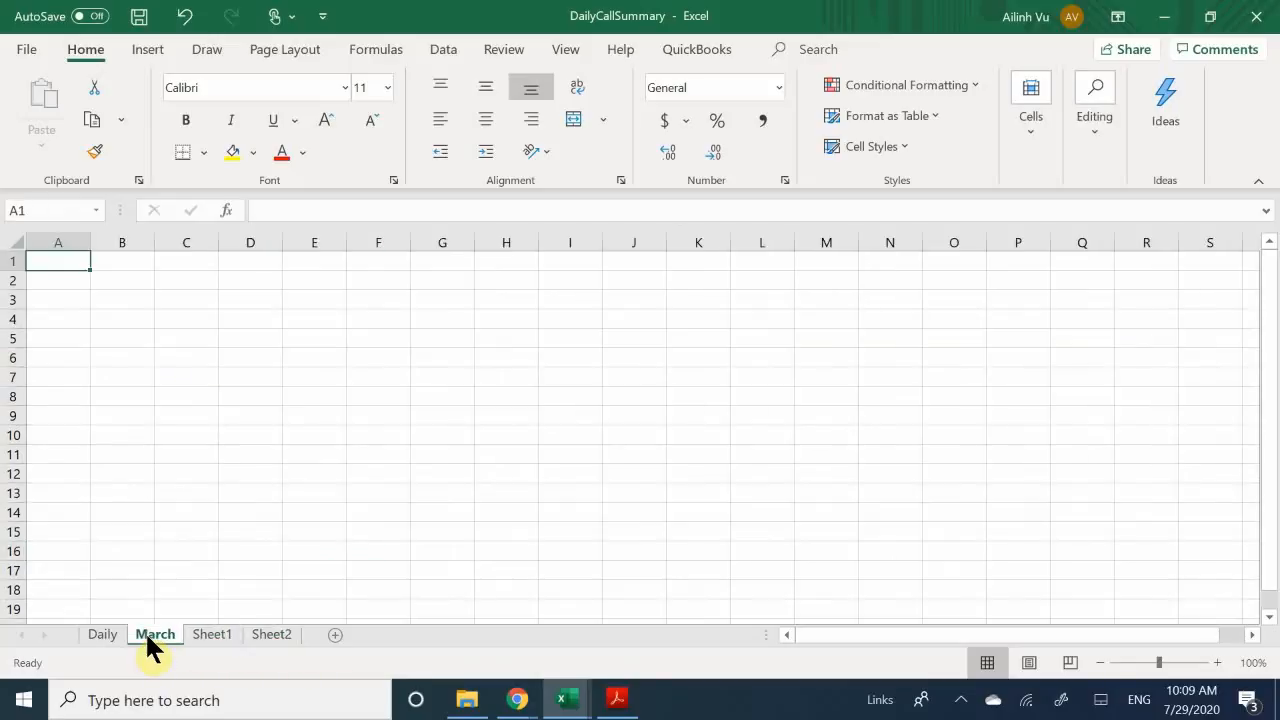
pyautogui.scroll(-20, 286, 391)
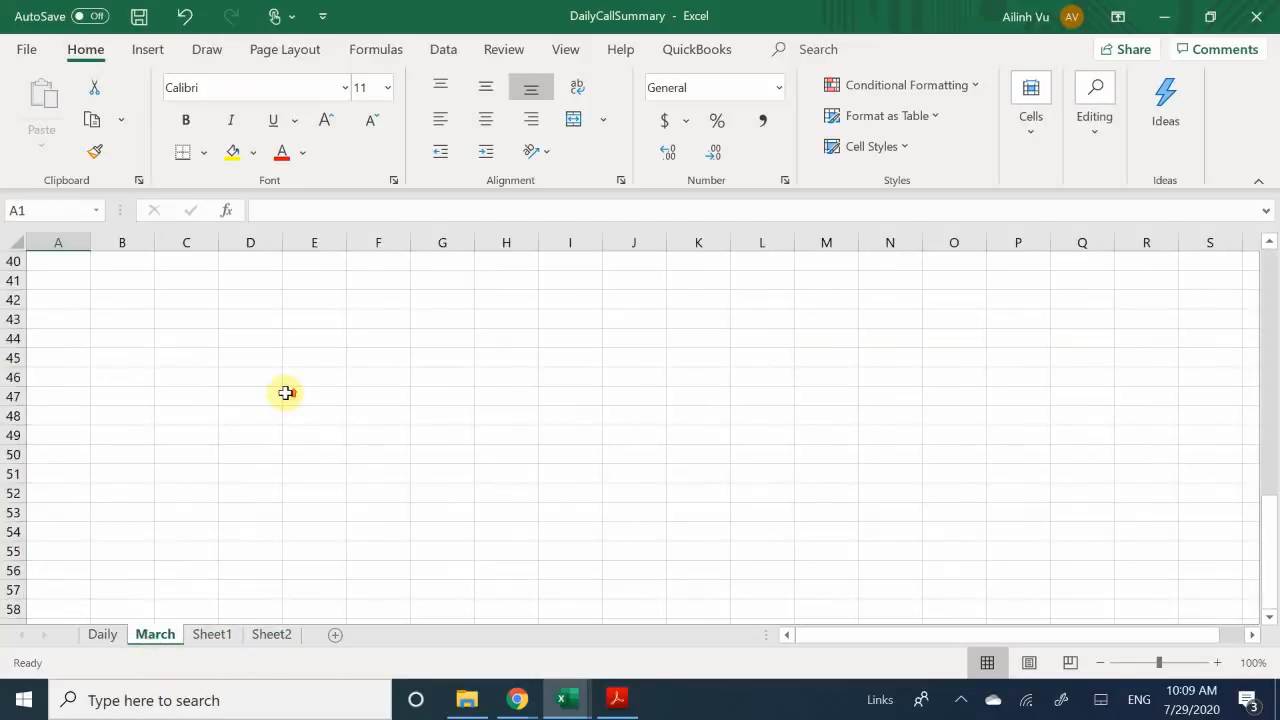
pyautogui.click(381, 309)
pyautogui.scroll(20, 381, 309)
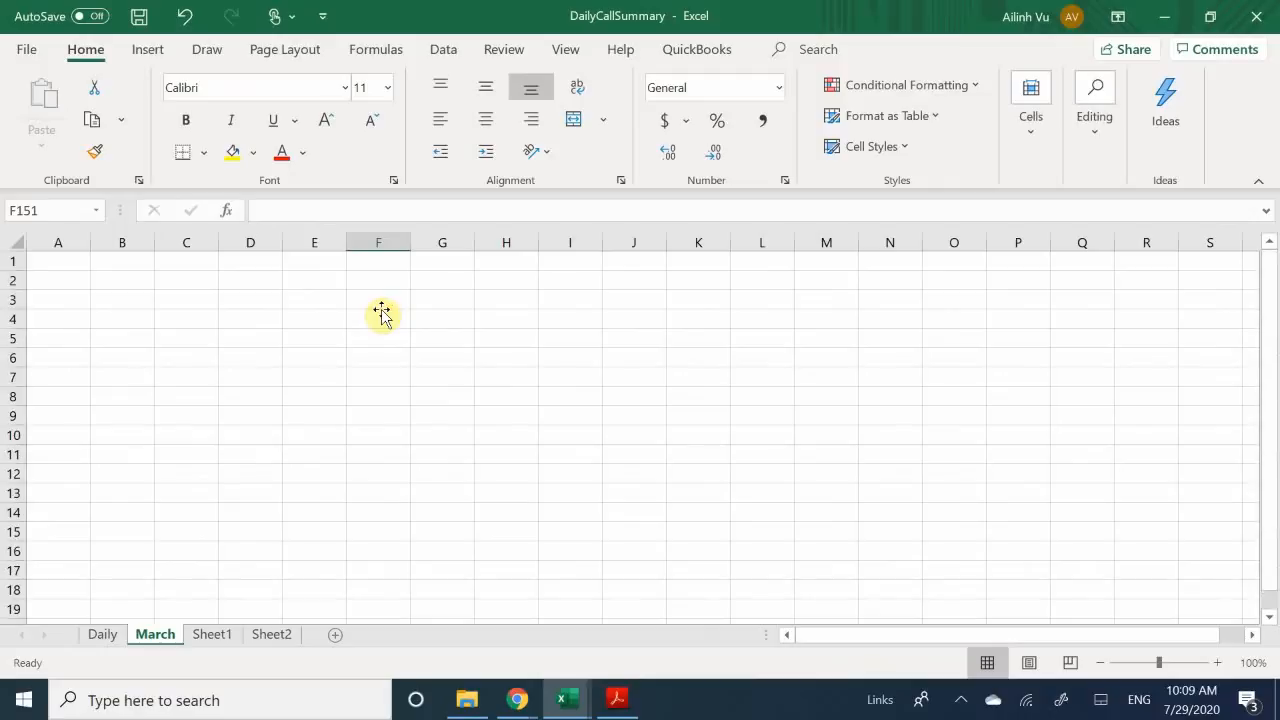
pyautogui.click(260, 316)
# Step: Create a copy of the Daily sheet in the same workbook, placed before Daily
pyautogui.click(103, 634)
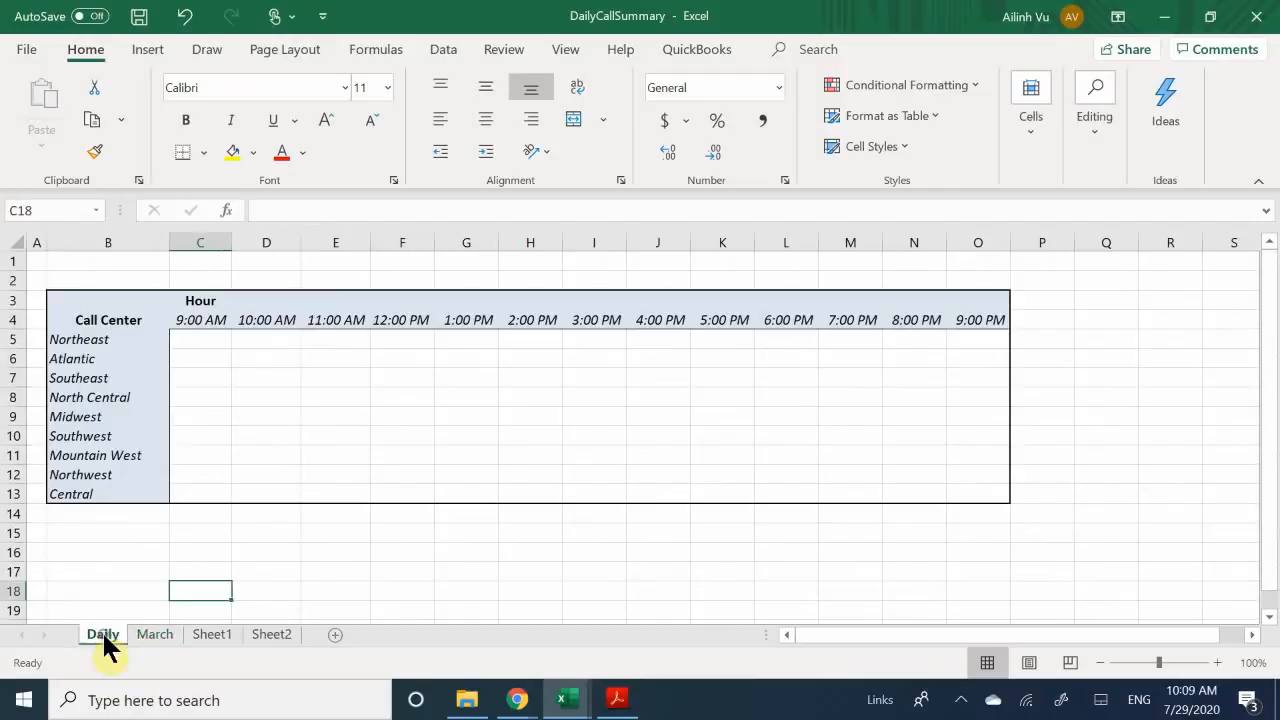
pyautogui.rightClick(102, 638)
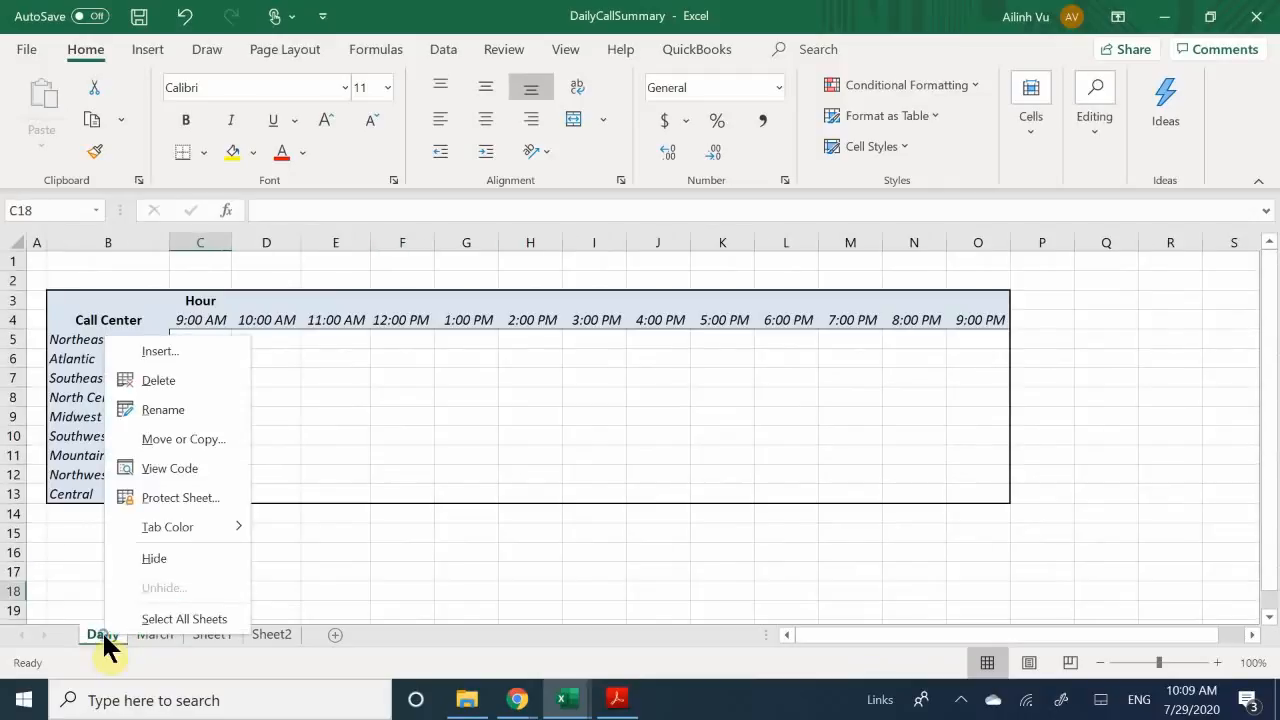
pyautogui.click(190, 439)
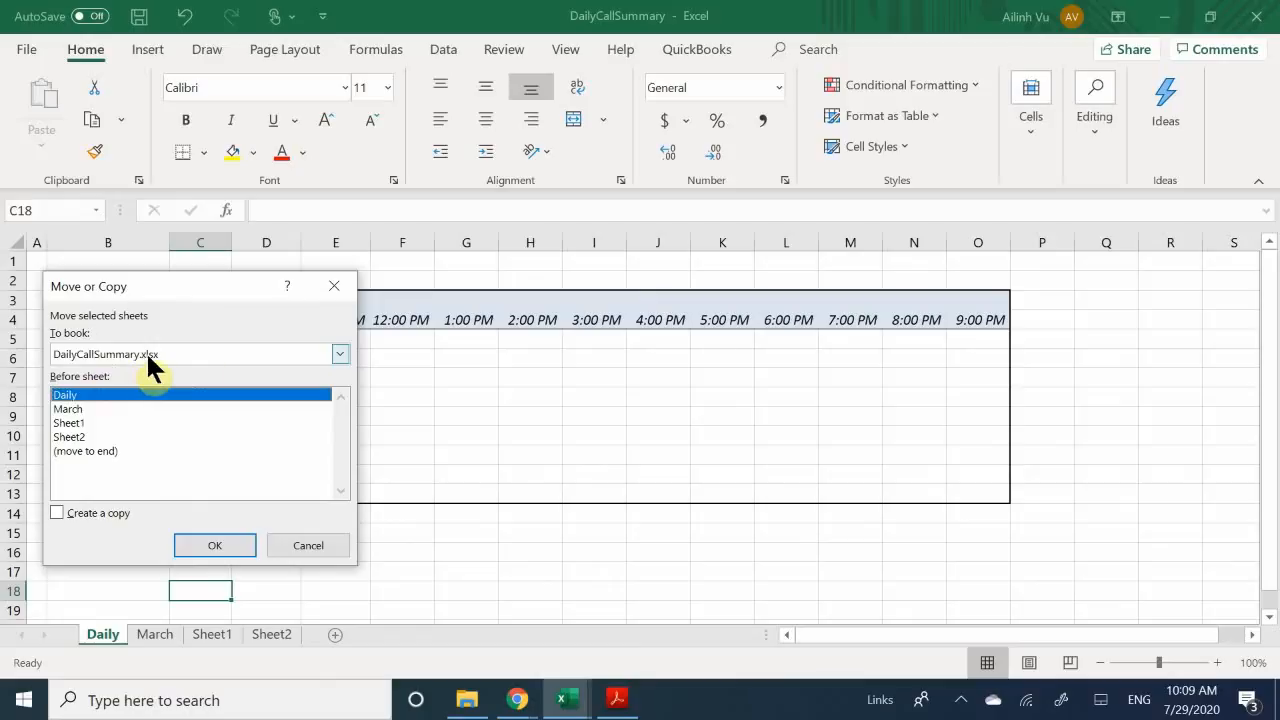
pyautogui.click(60, 512)
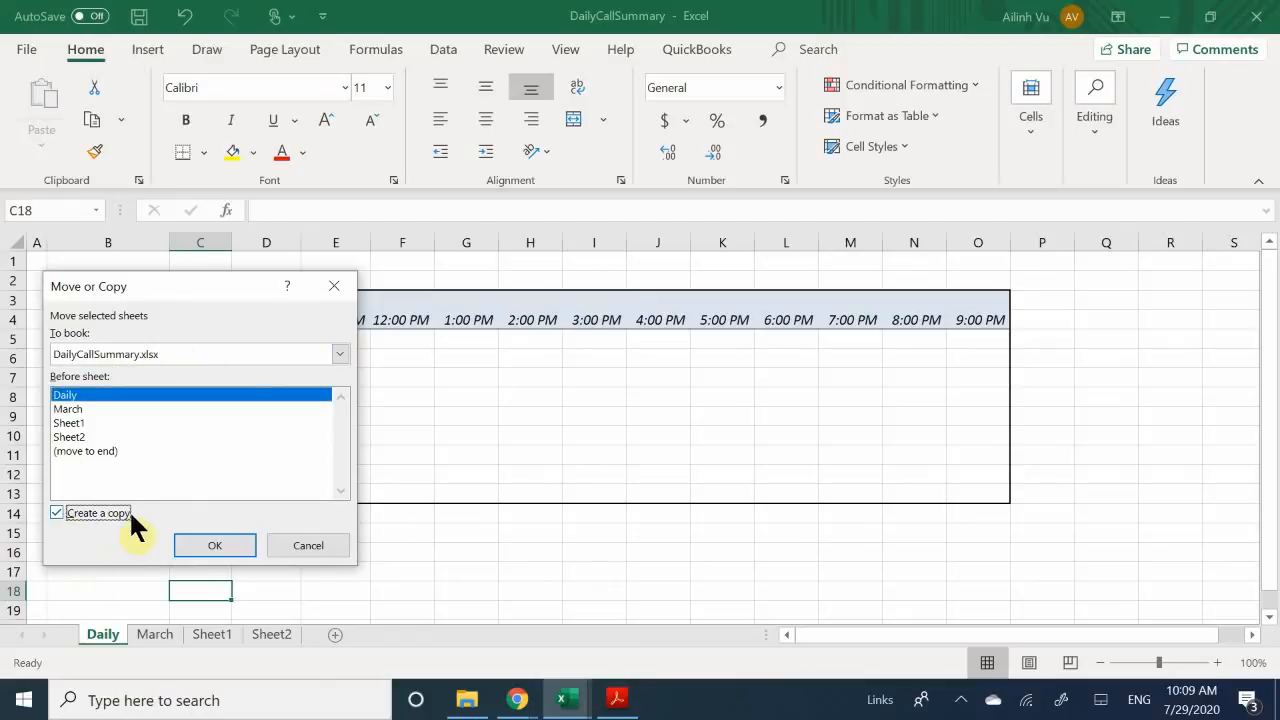
pyautogui.click(213, 540)
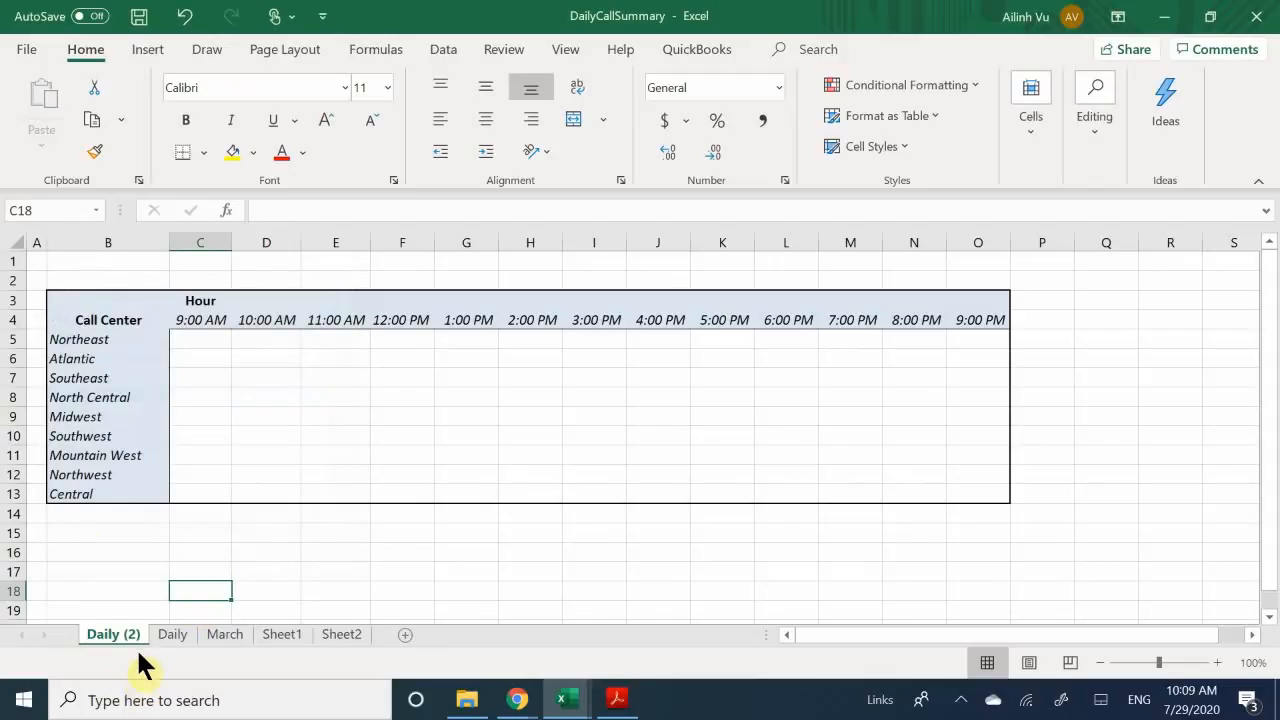
# Step: Compare the Daily (2) copy with the original Daily sheet and look through March, Sheet1 and Sheet2
pyautogui.click(221, 635)
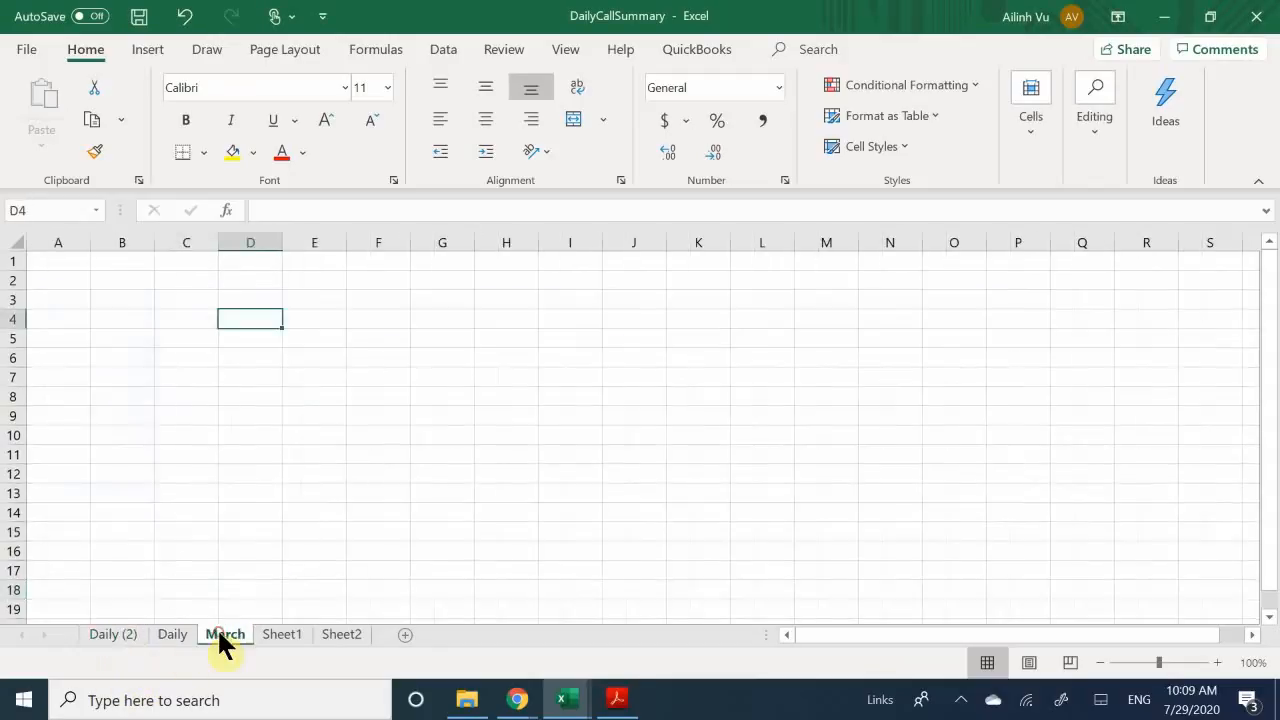
pyautogui.click(107, 637)
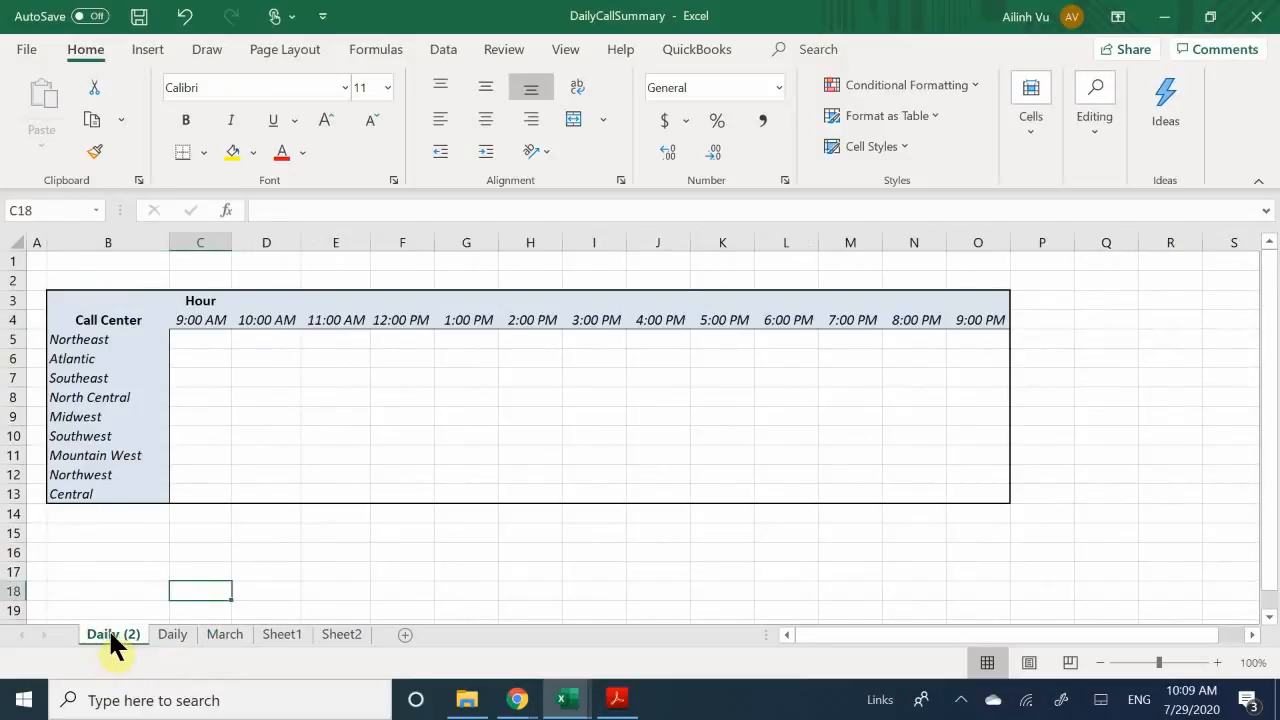
pyautogui.click(167, 634)
pyautogui.click(122, 635)
pyautogui.click(158, 635)
pyautogui.click(124, 627)
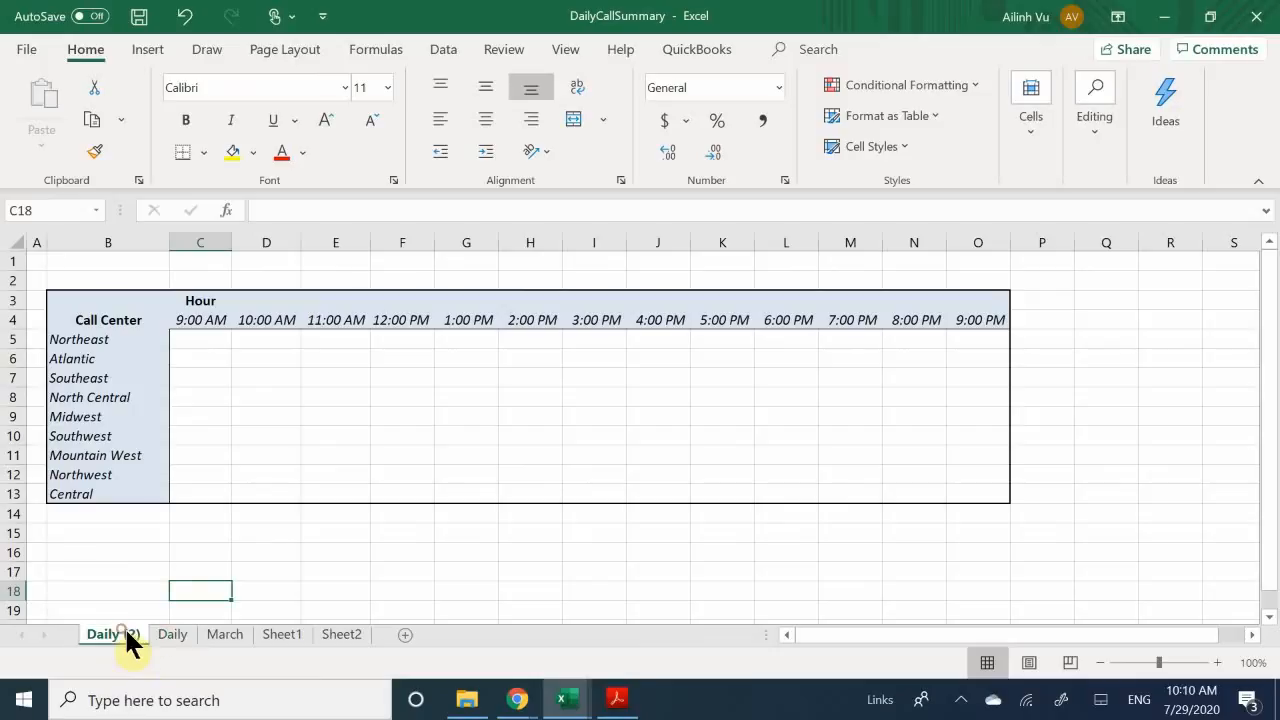
pyautogui.click(282, 634)
pyautogui.click(340, 636)
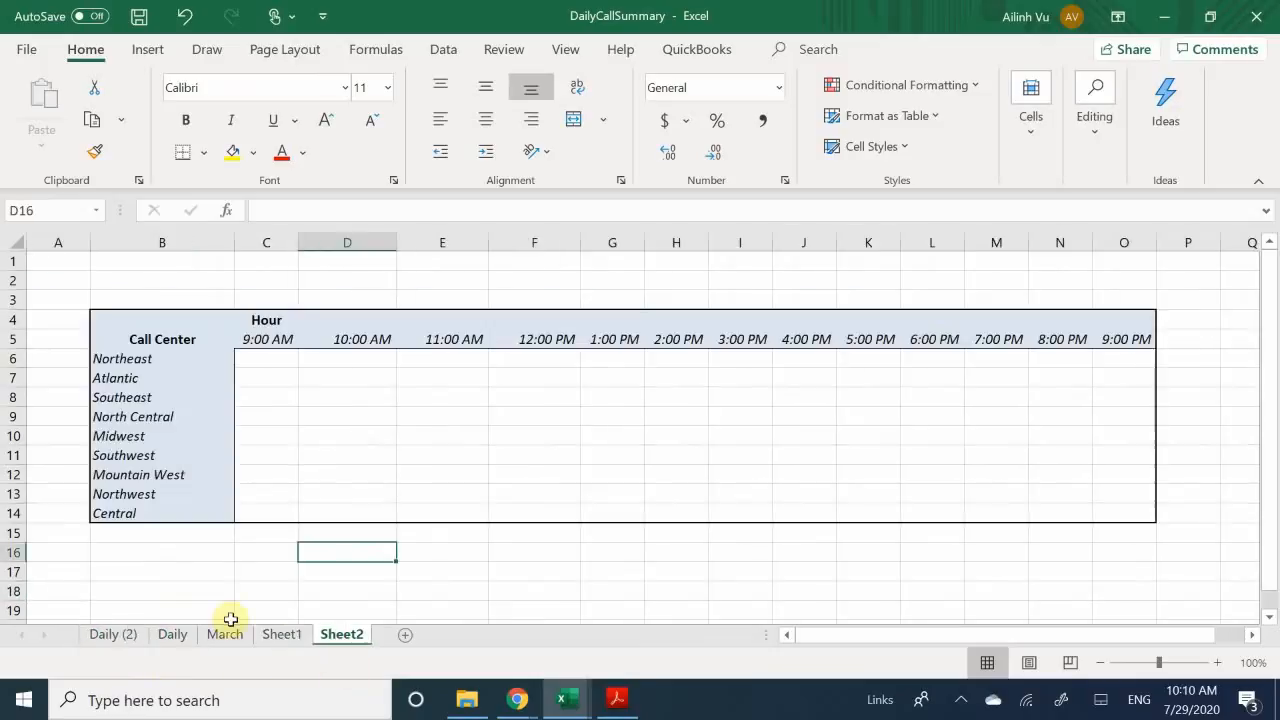
pyautogui.click(165, 634)
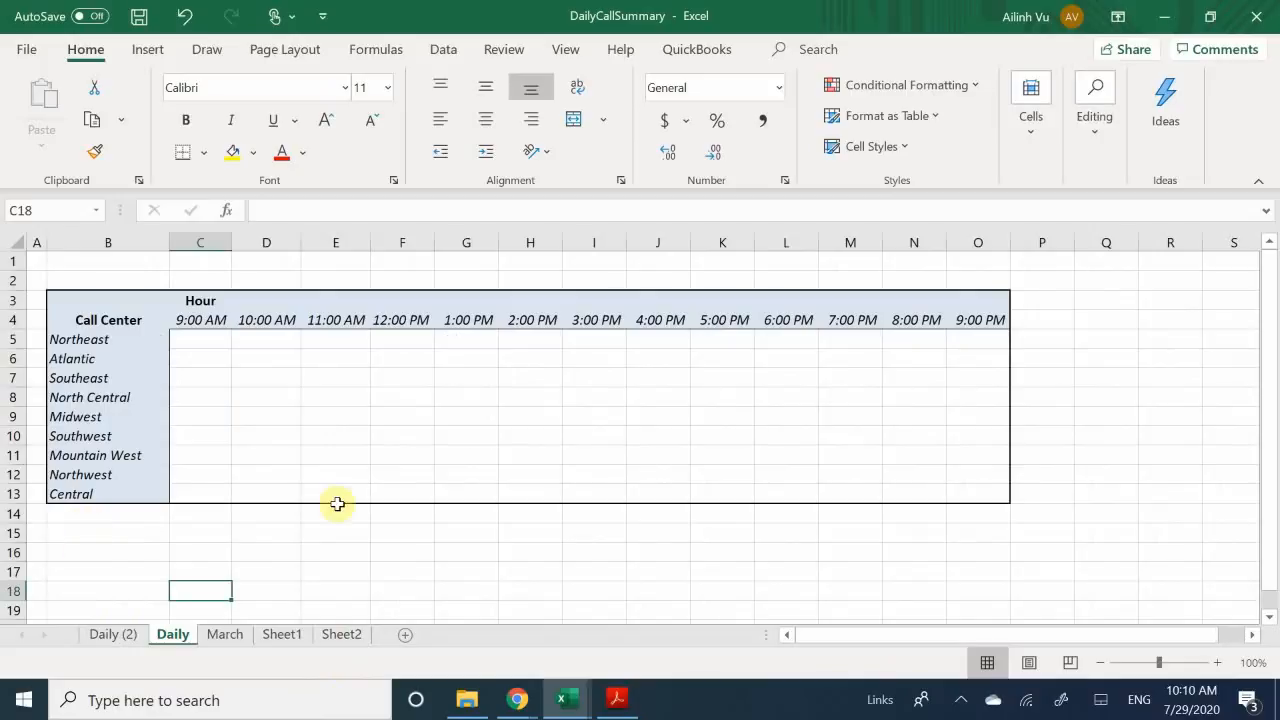
pyautogui.click(222, 494)
pyautogui.click(314, 496)
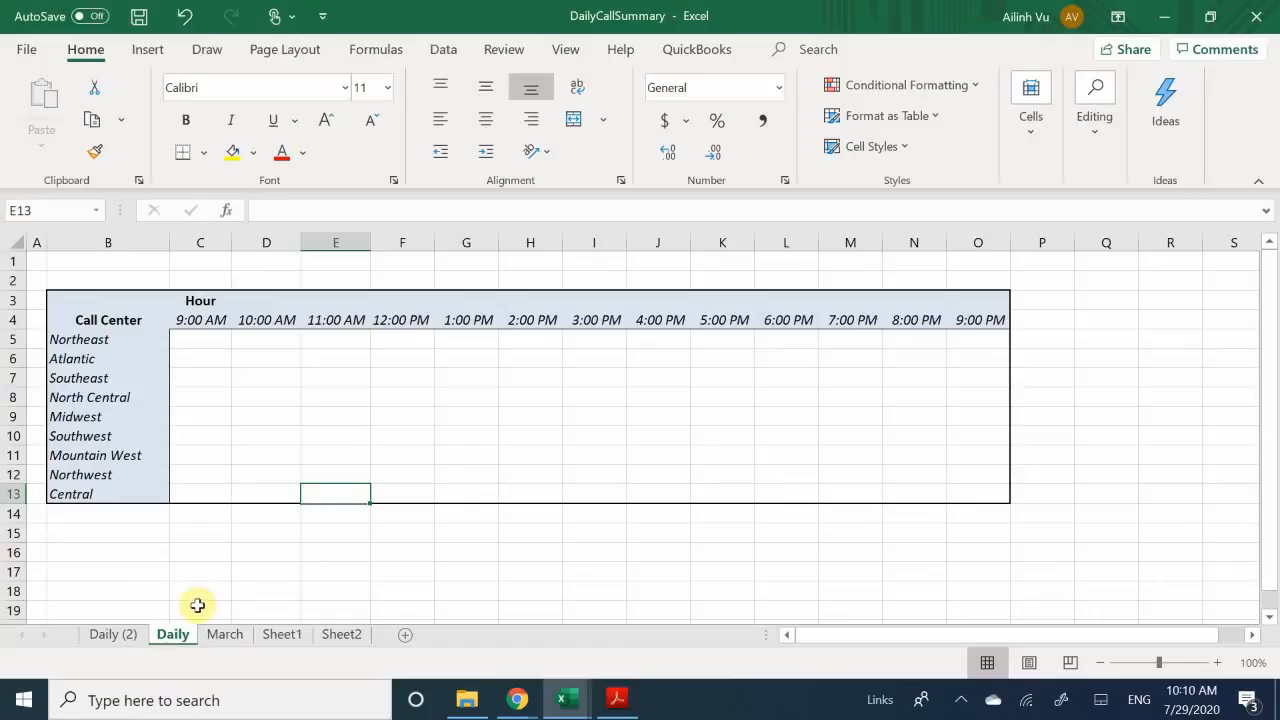
# Step: Save the workbook as an Excel Template (*.xltx) named DailyCallSummary in Custom Office Templates, replacing the existing template
pyautogui.click(28, 50)
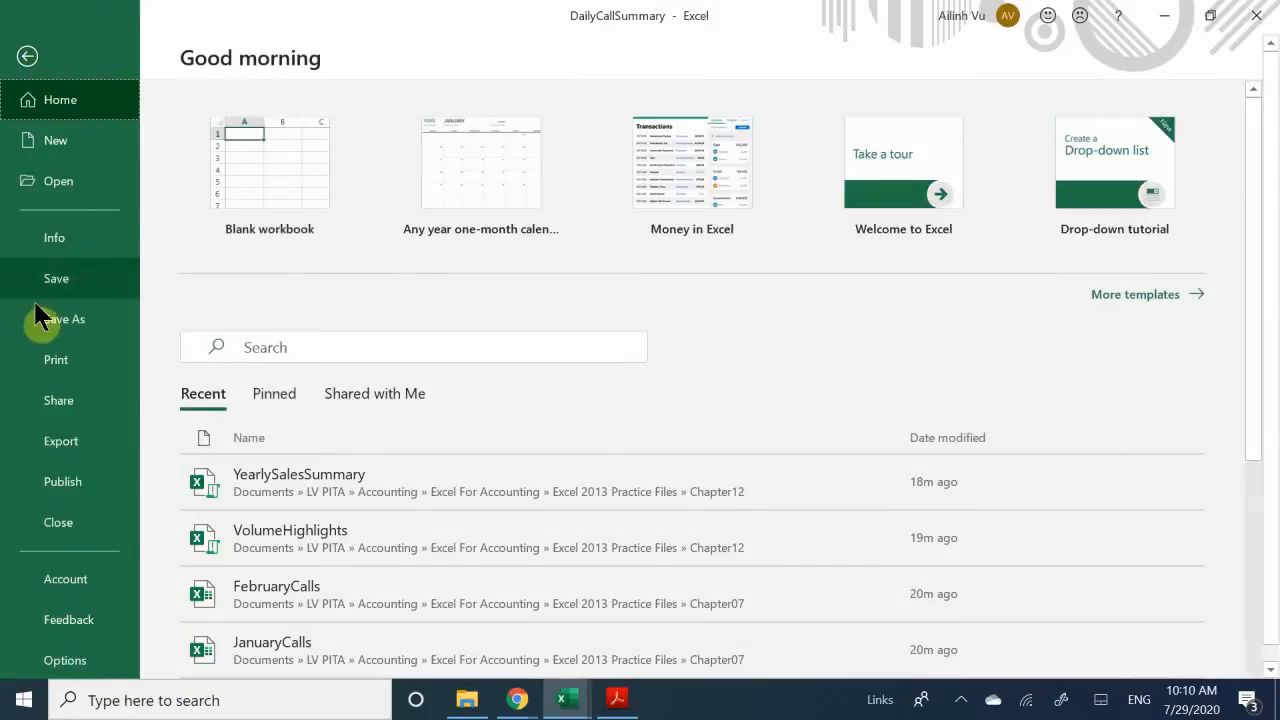
pyautogui.click(85, 320)
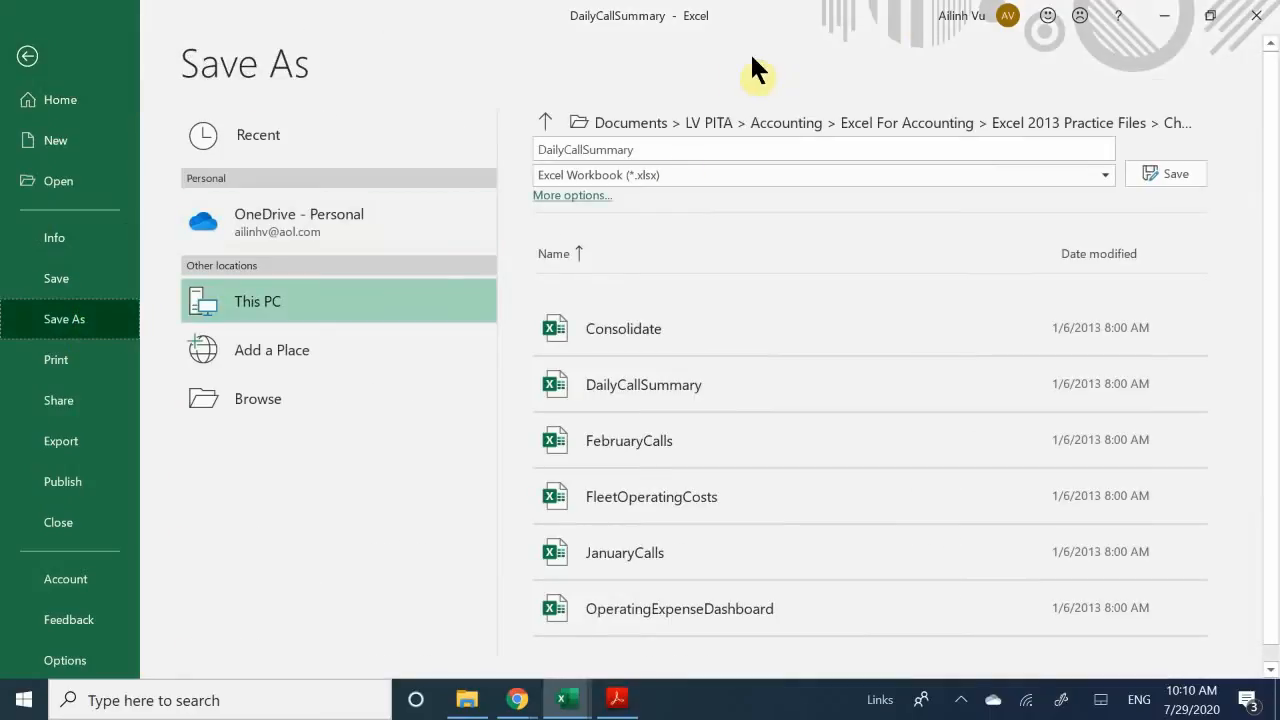
pyautogui.click(629, 175)
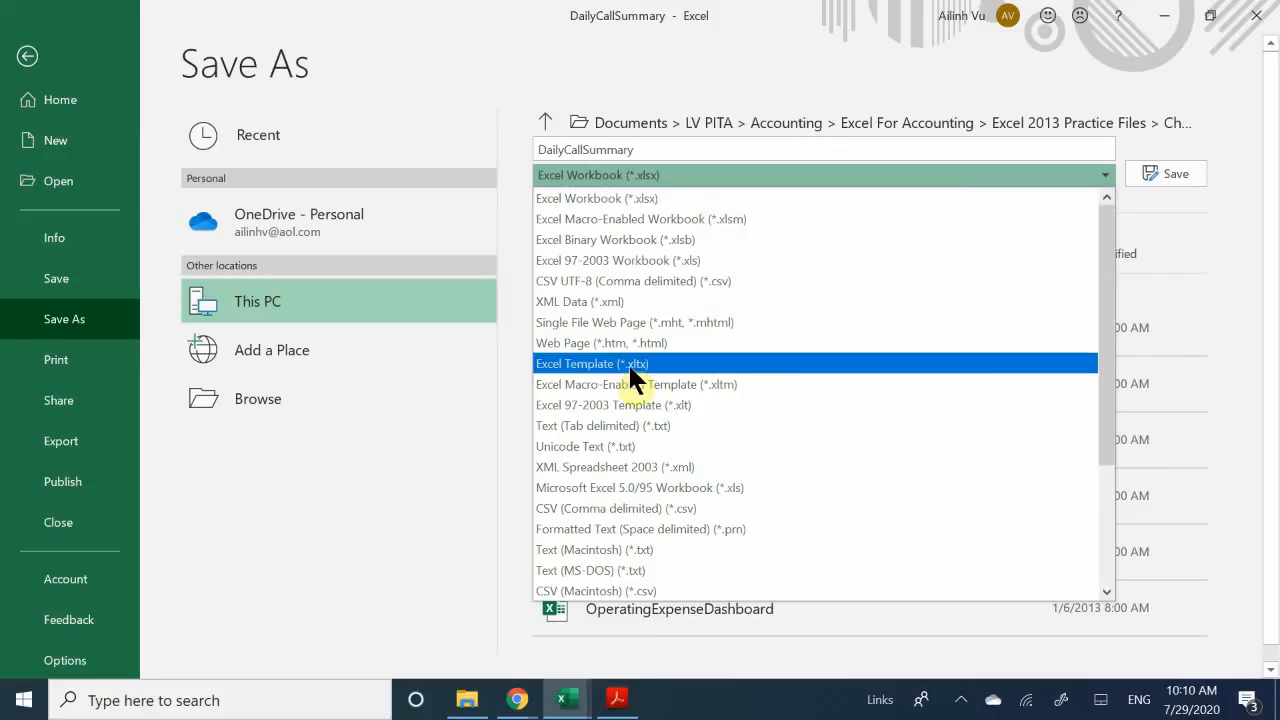
pyautogui.click(550, 364)
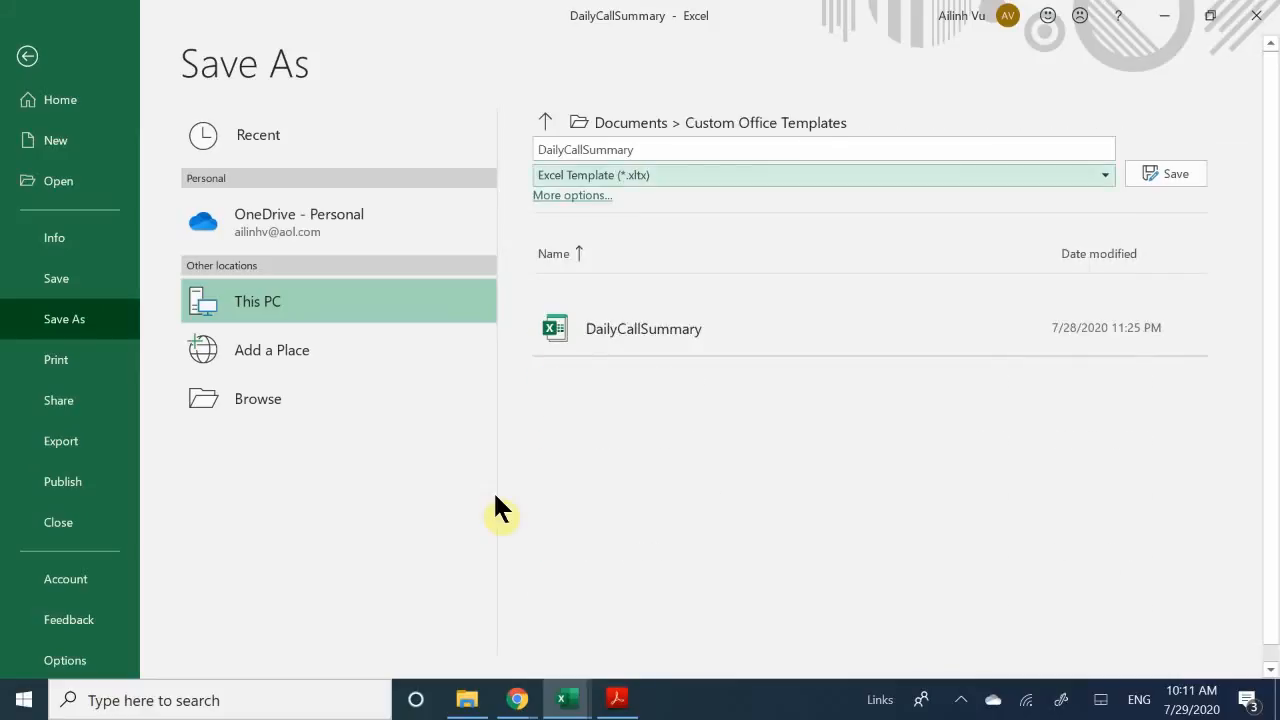
pyautogui.click(621, 336)
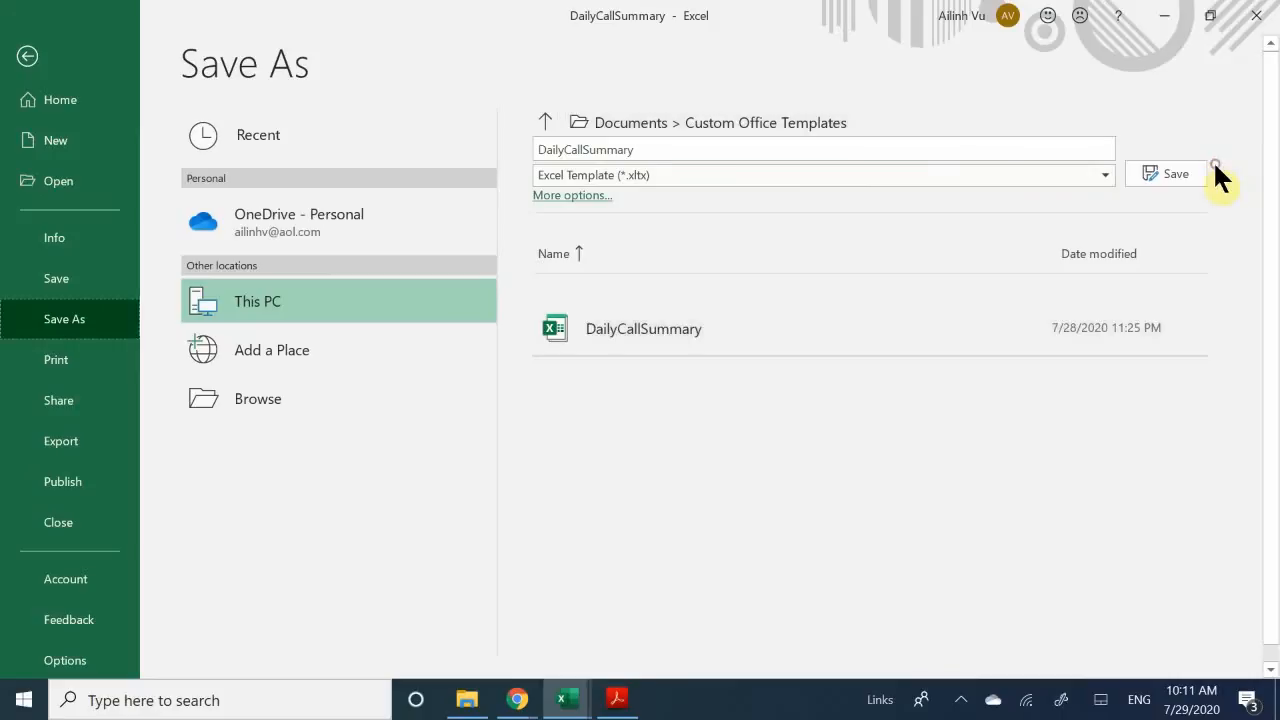
pyautogui.click(1148, 175)
pyautogui.click(657, 420)
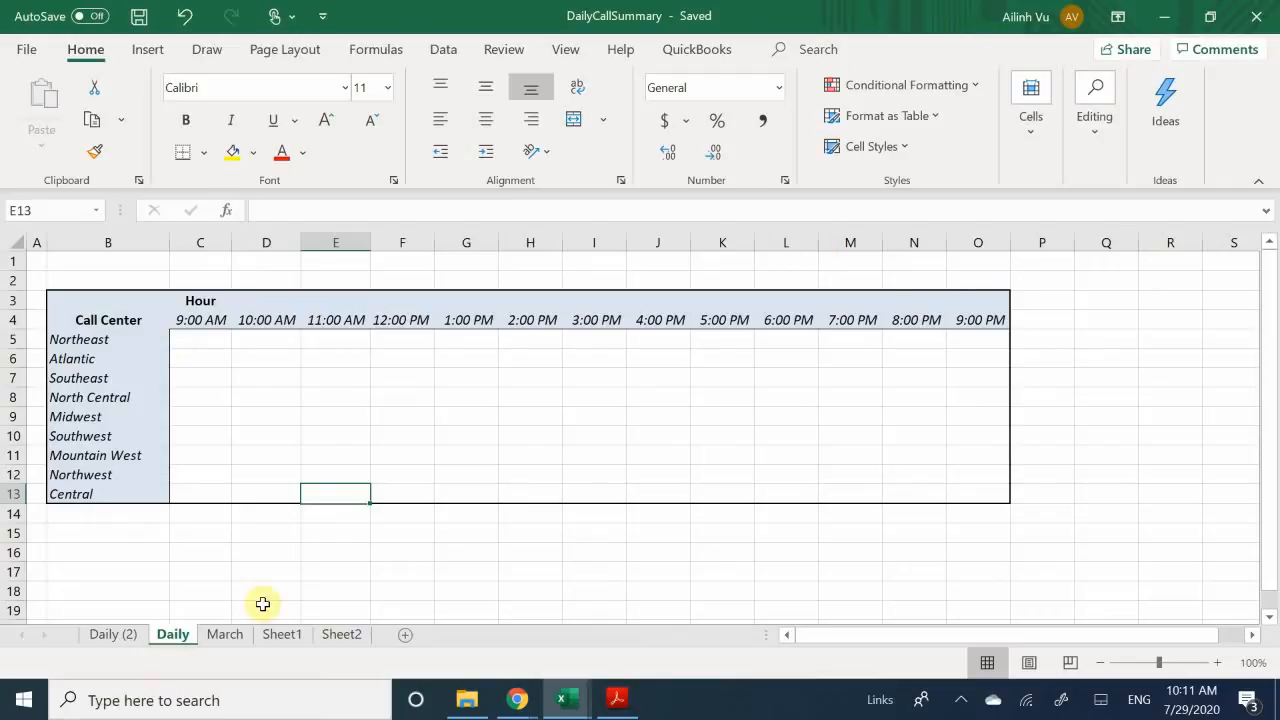
# Step: Insert a Time Card worksheet from the built-in Spreadsheet Solutions templates, placed before Sheet1
pyautogui.click(283, 635)
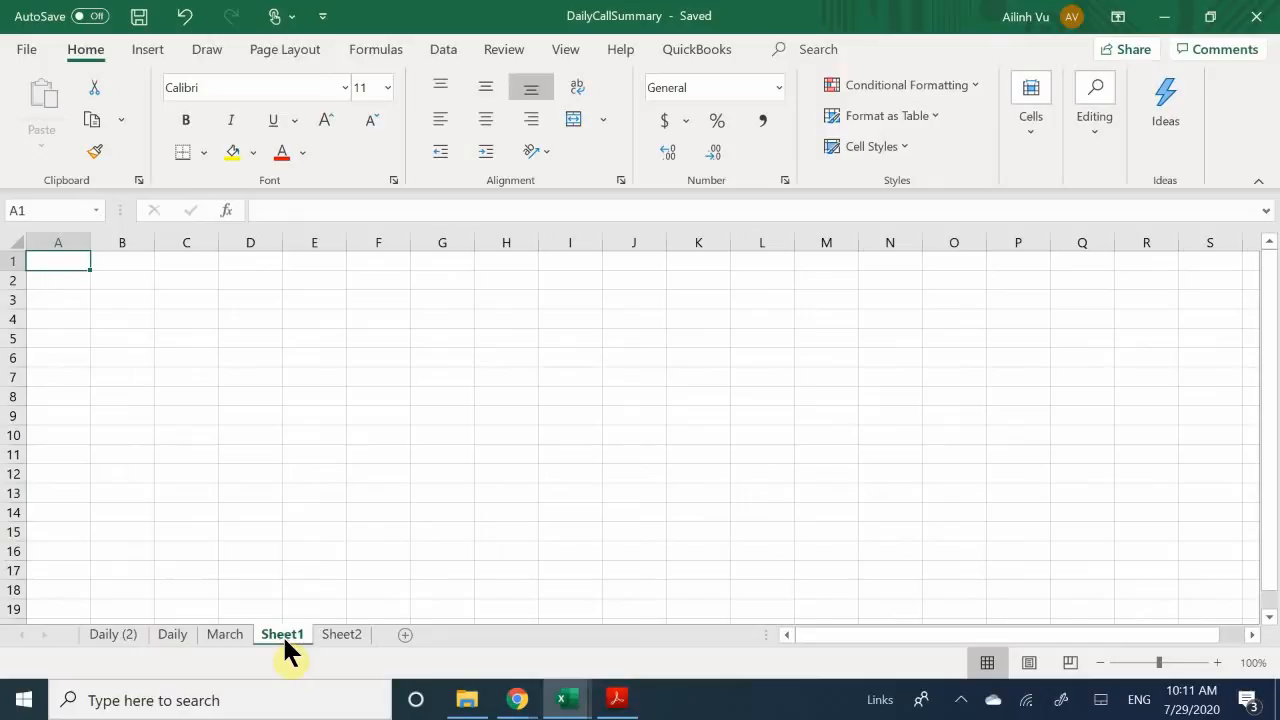
pyautogui.click(333, 635)
pyautogui.click(283, 638)
pyautogui.rightClick(281, 640)
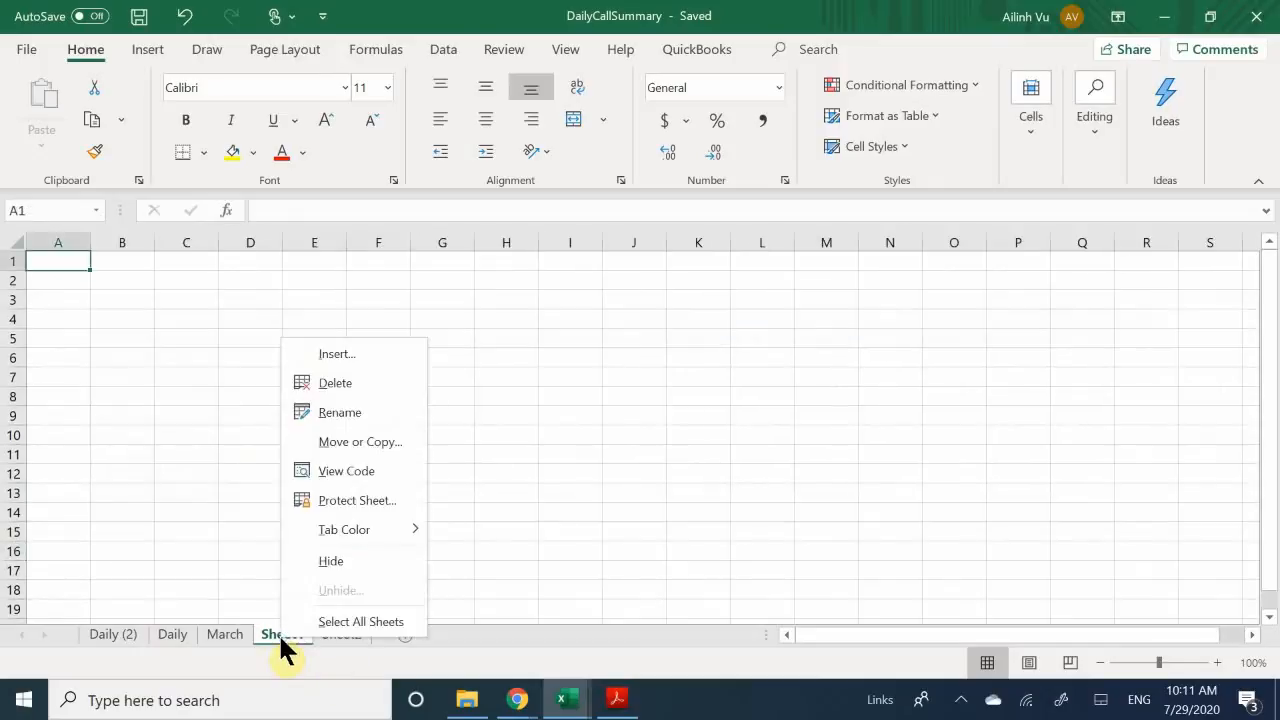
pyautogui.click(386, 361)
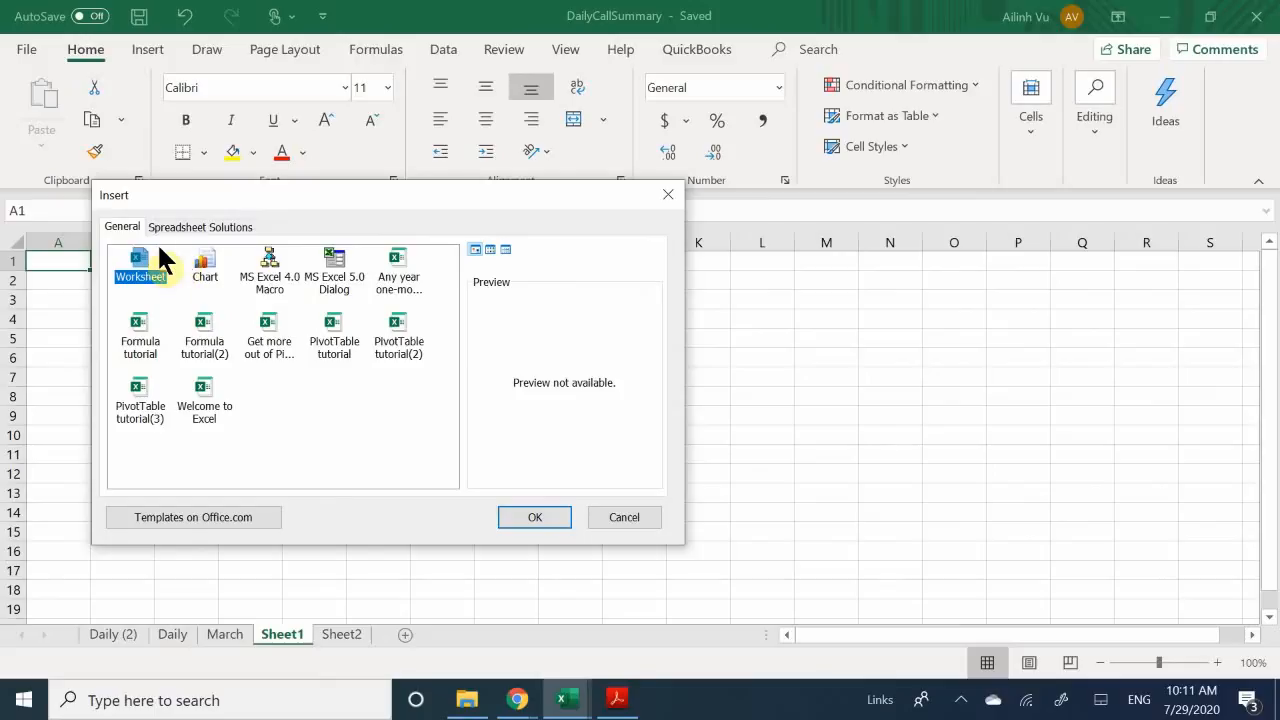
pyautogui.click(183, 228)
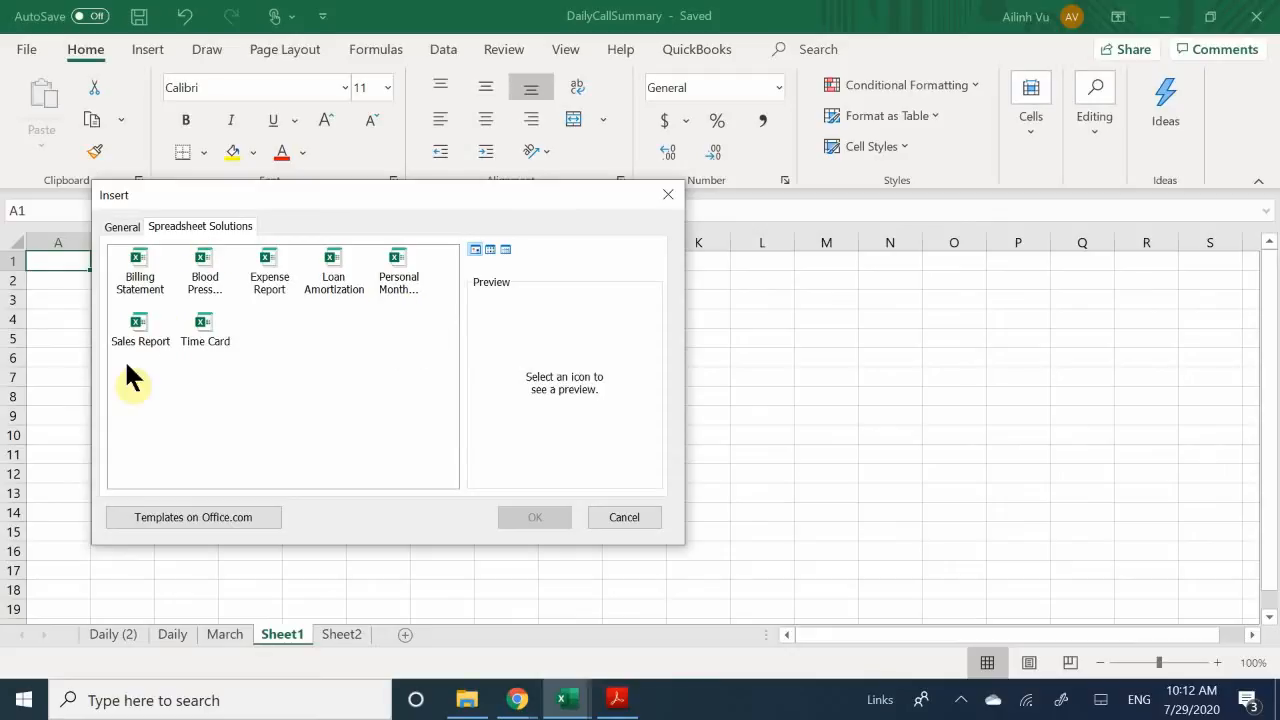
pyautogui.click(203, 323)
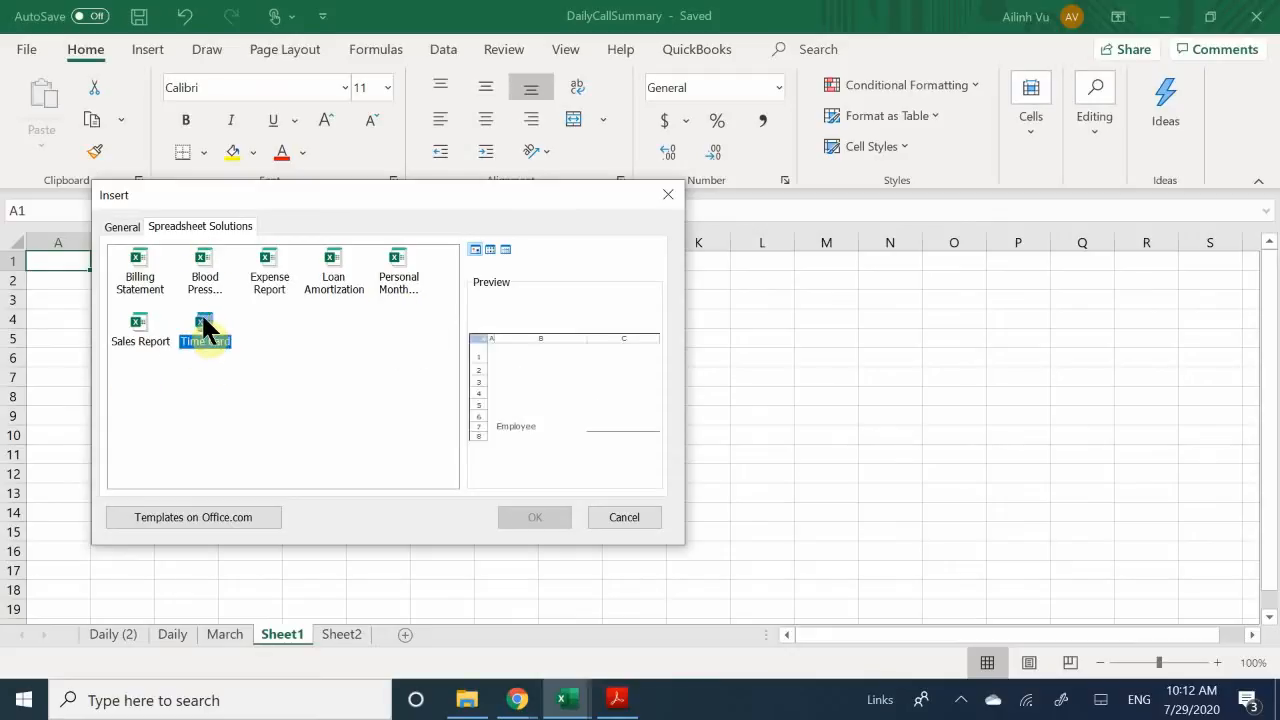
pyautogui.doubleClick(203, 323)
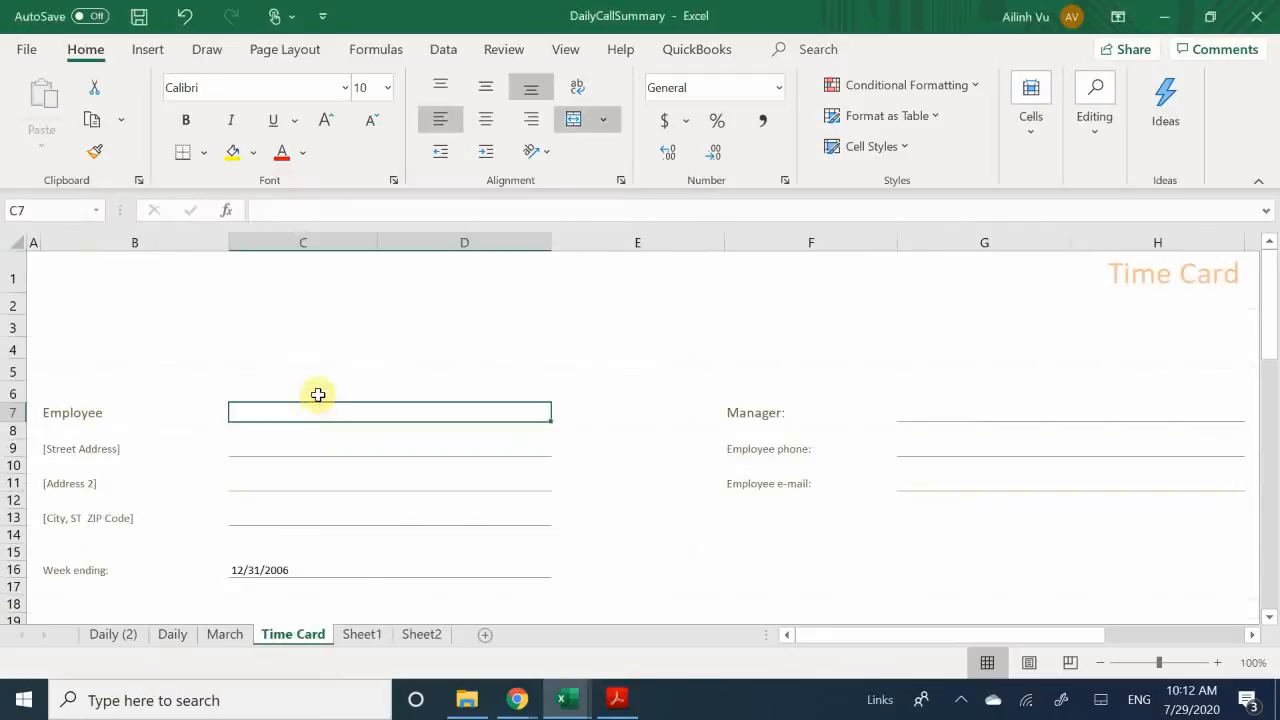
# Step: Look through the Time Card sheet from the employee details down to the signature lines and back to the hours table
pyautogui.scroll(-5, 303, 366)
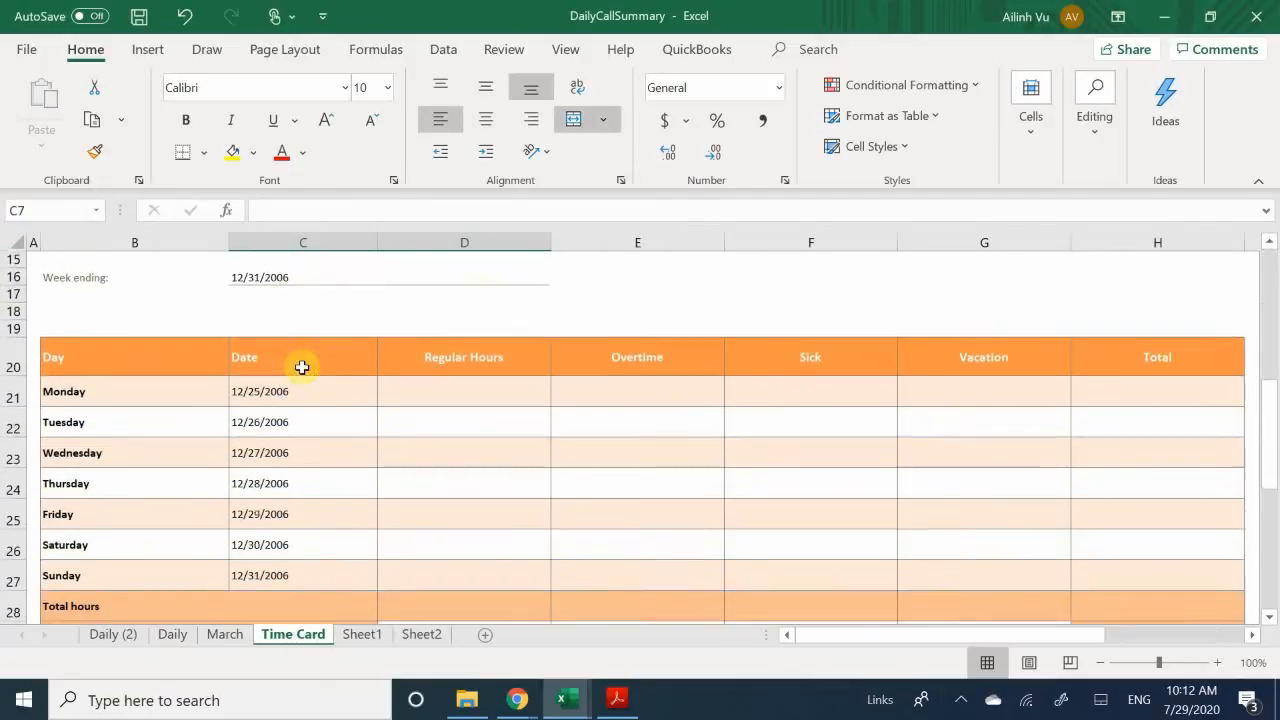
pyautogui.scroll(-3, 302, 367)
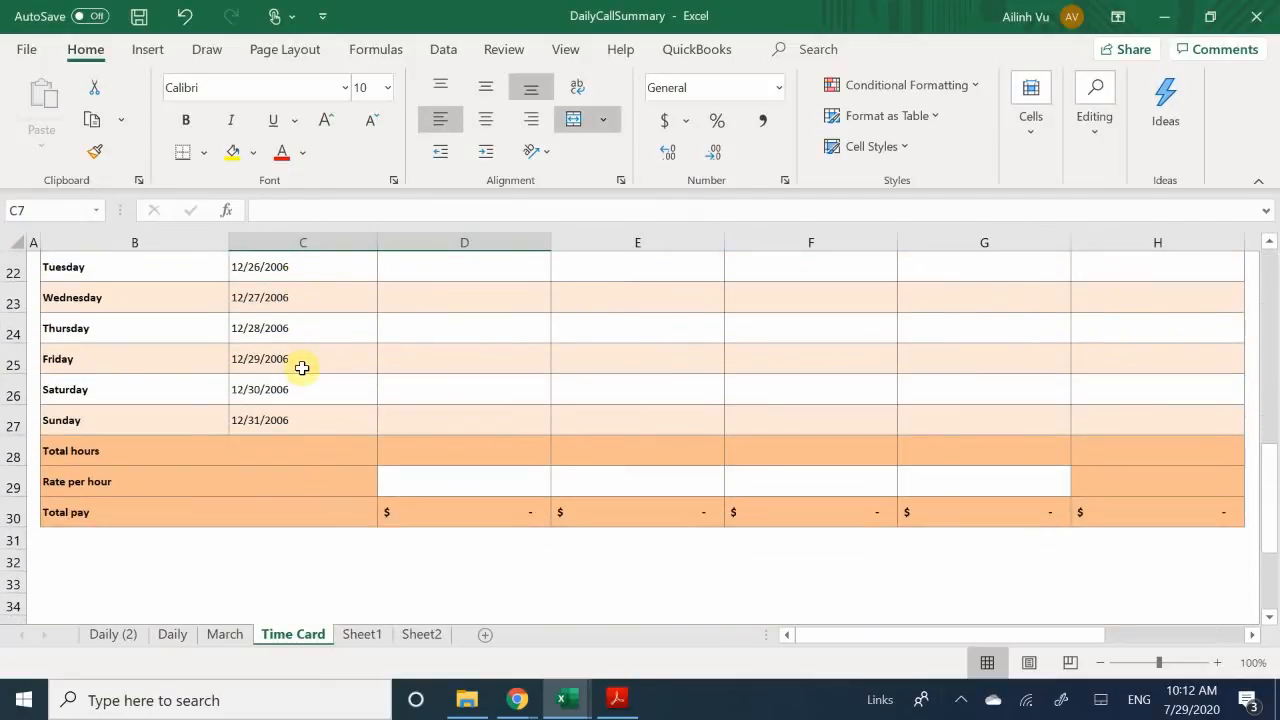
pyautogui.scroll(-3, 415, 370)
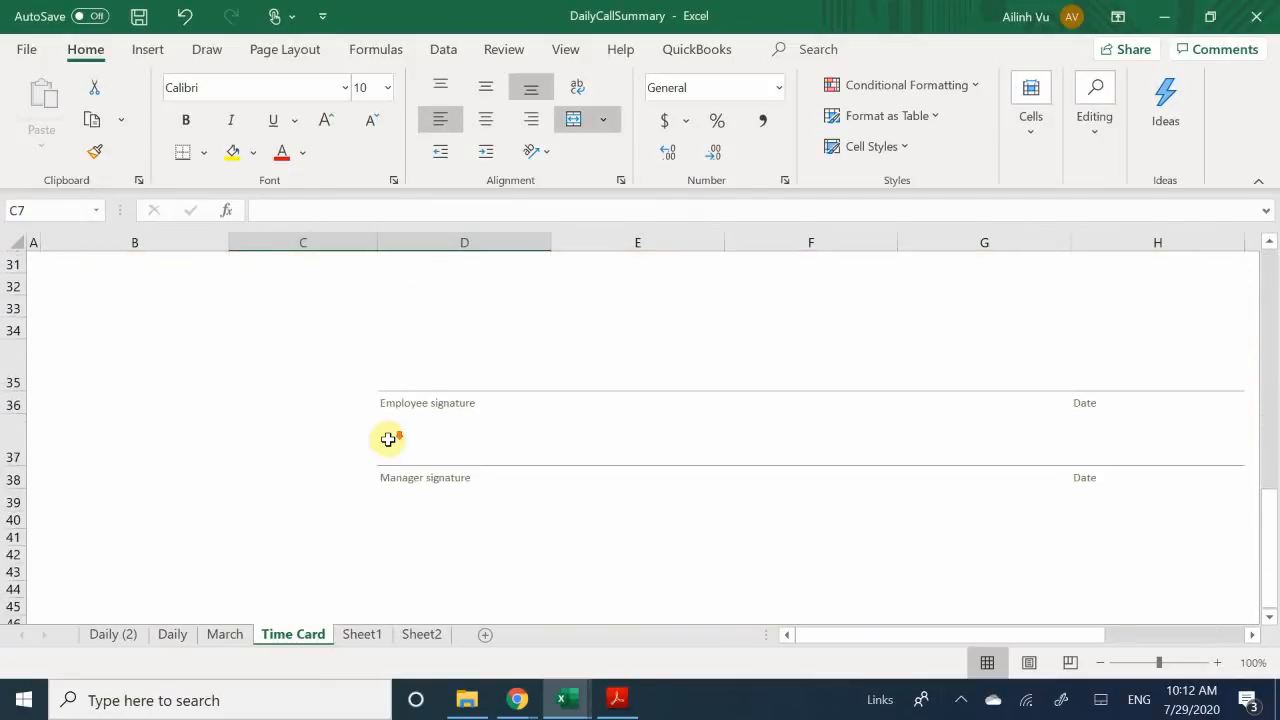
pyautogui.scroll(6, 206, 460)
pyautogui.click(360, 486)
pyautogui.click(439, 482)
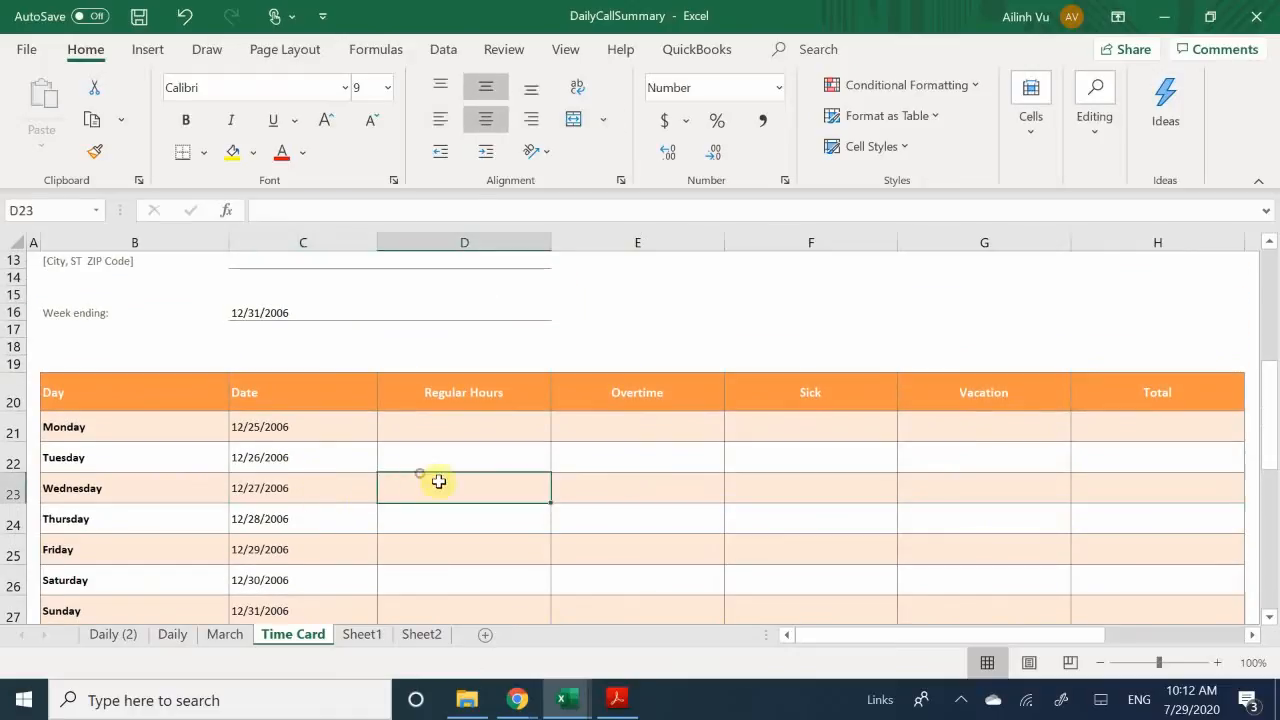
# Step: Compare the Daily and March sheets with the Time Card sheet, reviewing its employee details and weekly hours and pay table
pyautogui.click(173, 636)
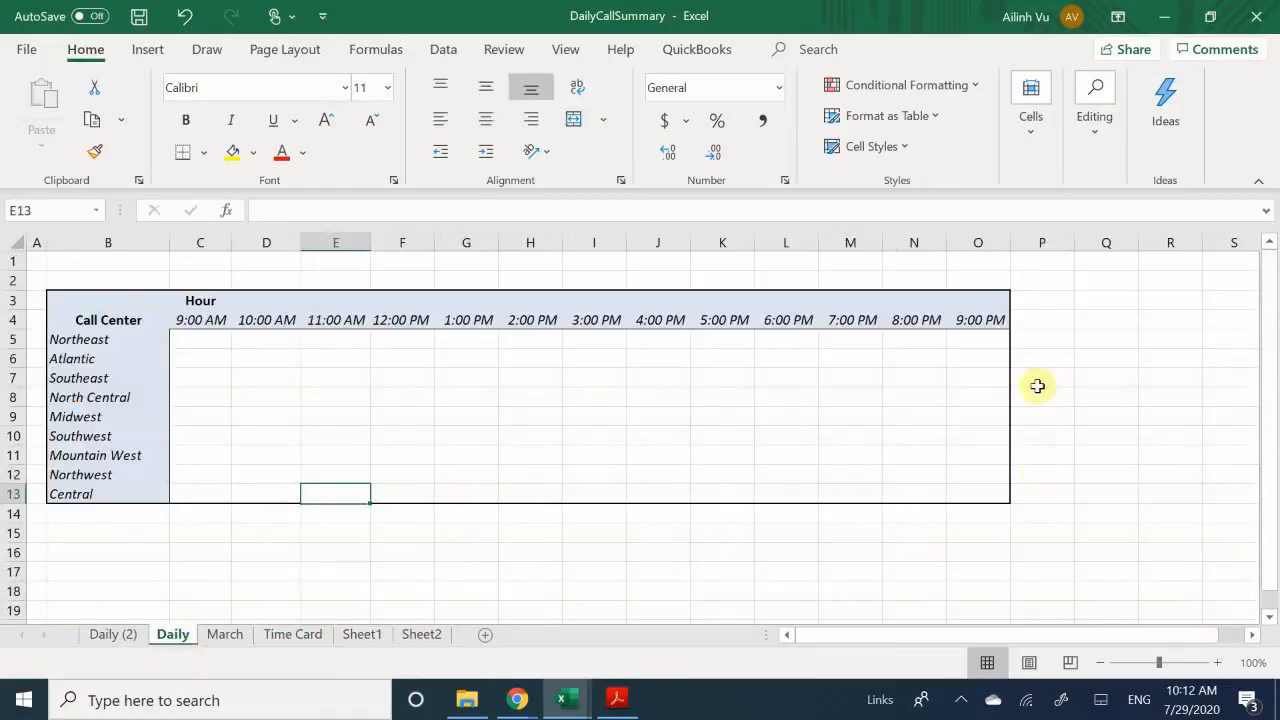
pyautogui.click(232, 636)
pyautogui.click(267, 638)
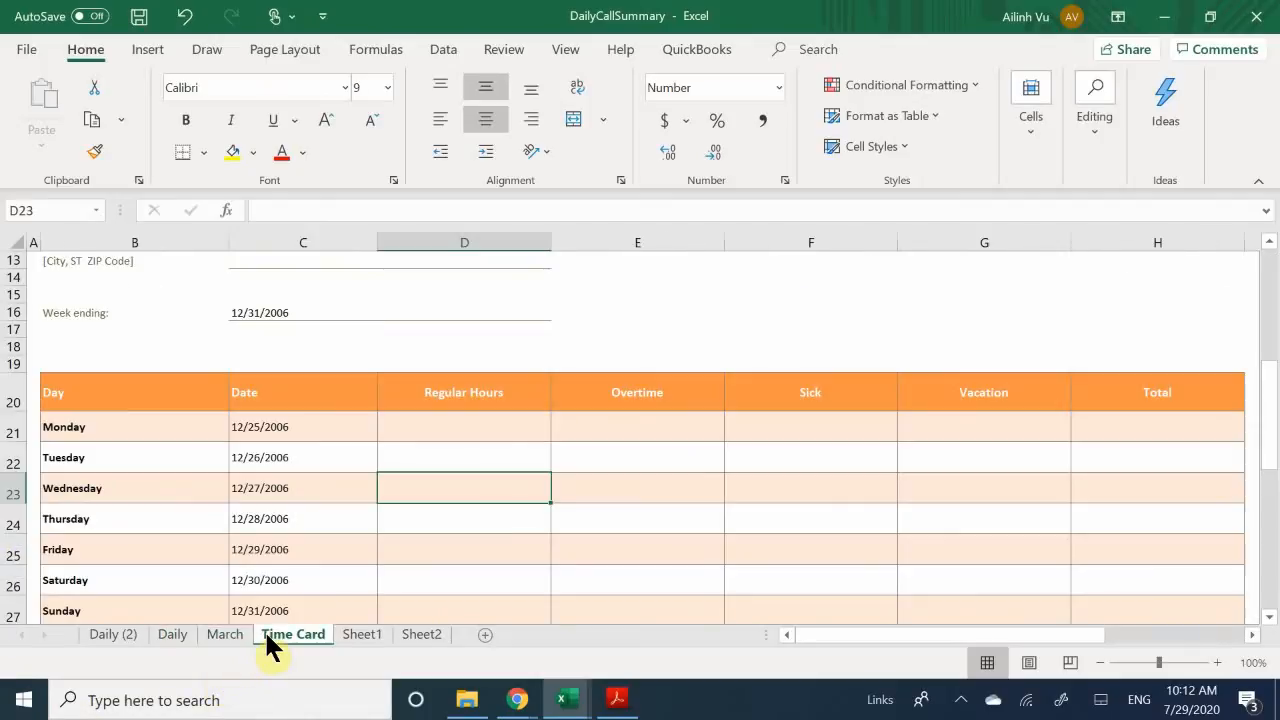
pyautogui.scroll(-2, 306, 403)
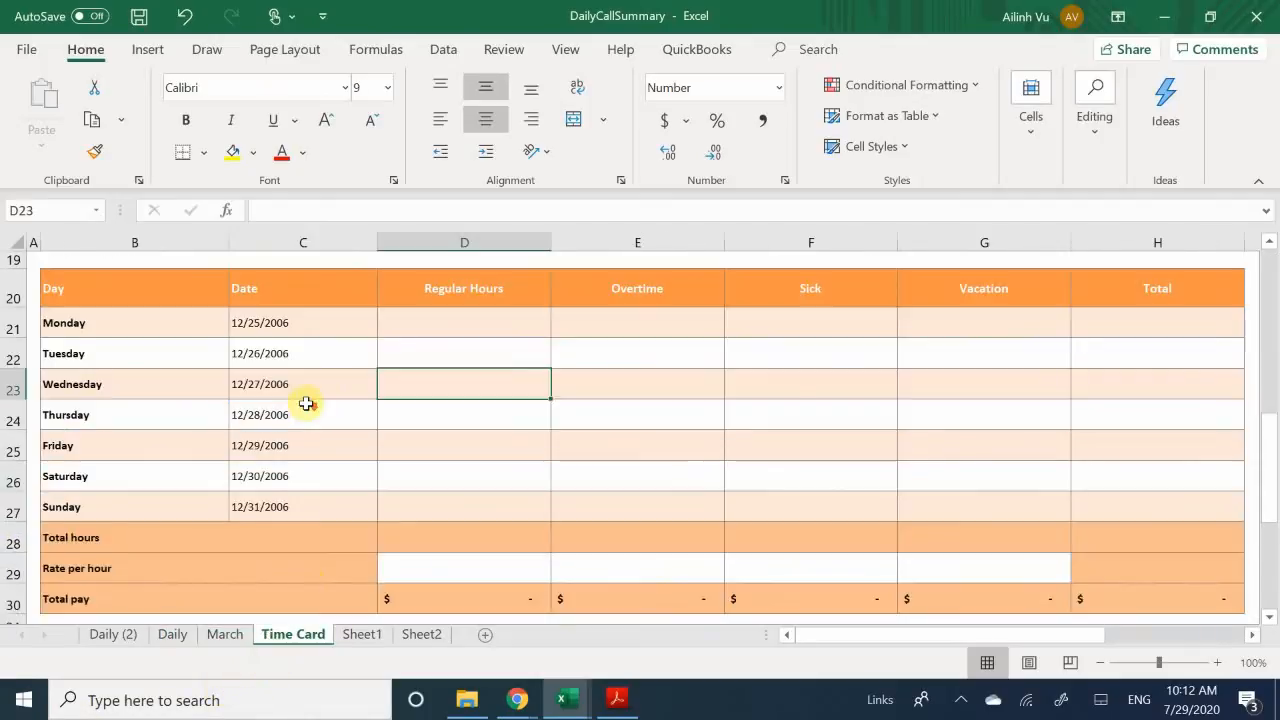
pyautogui.scroll(-2, 306, 403)
pyautogui.scroll(8, 306, 403)
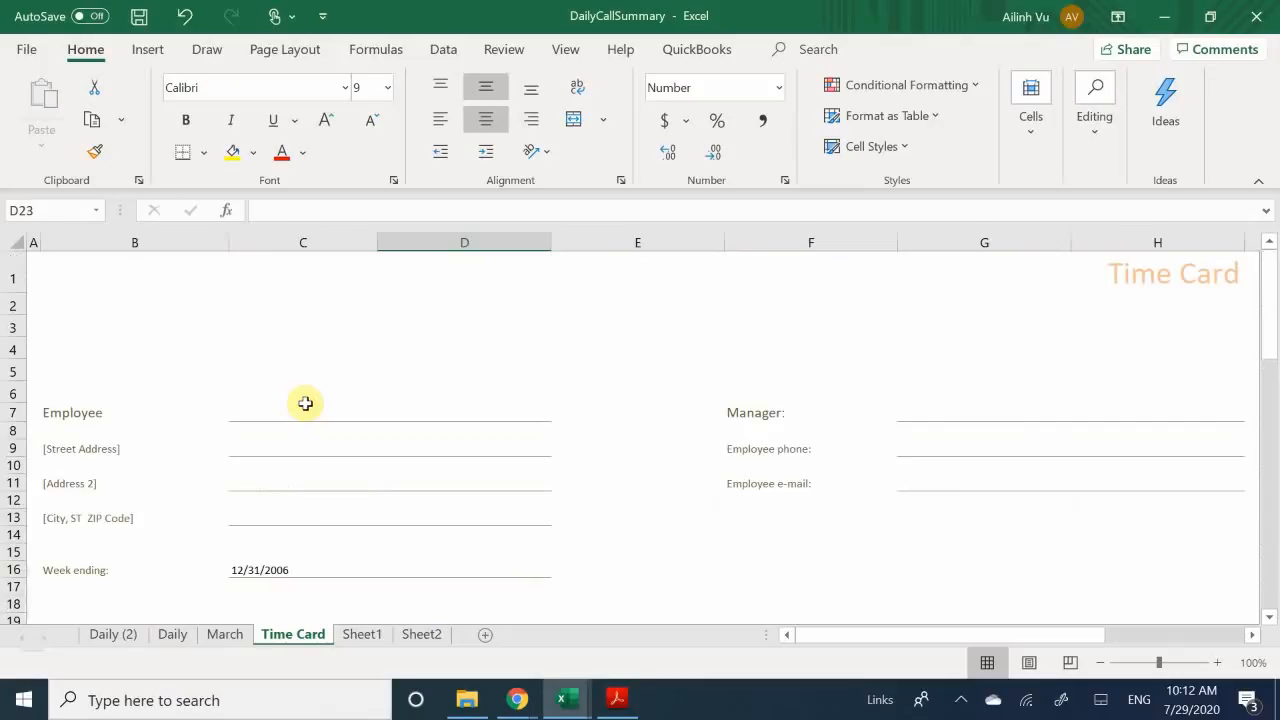
pyautogui.scroll(-6, 305, 403)
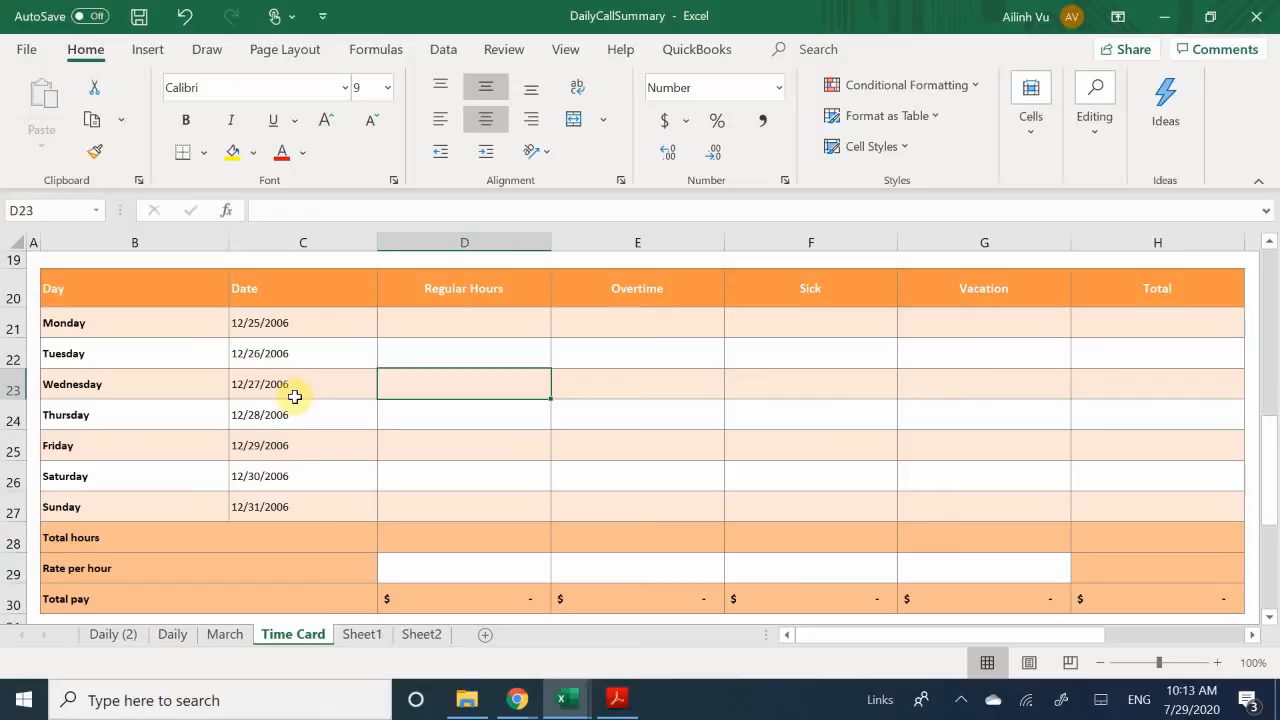
pyautogui.scroll(6, 295, 397)
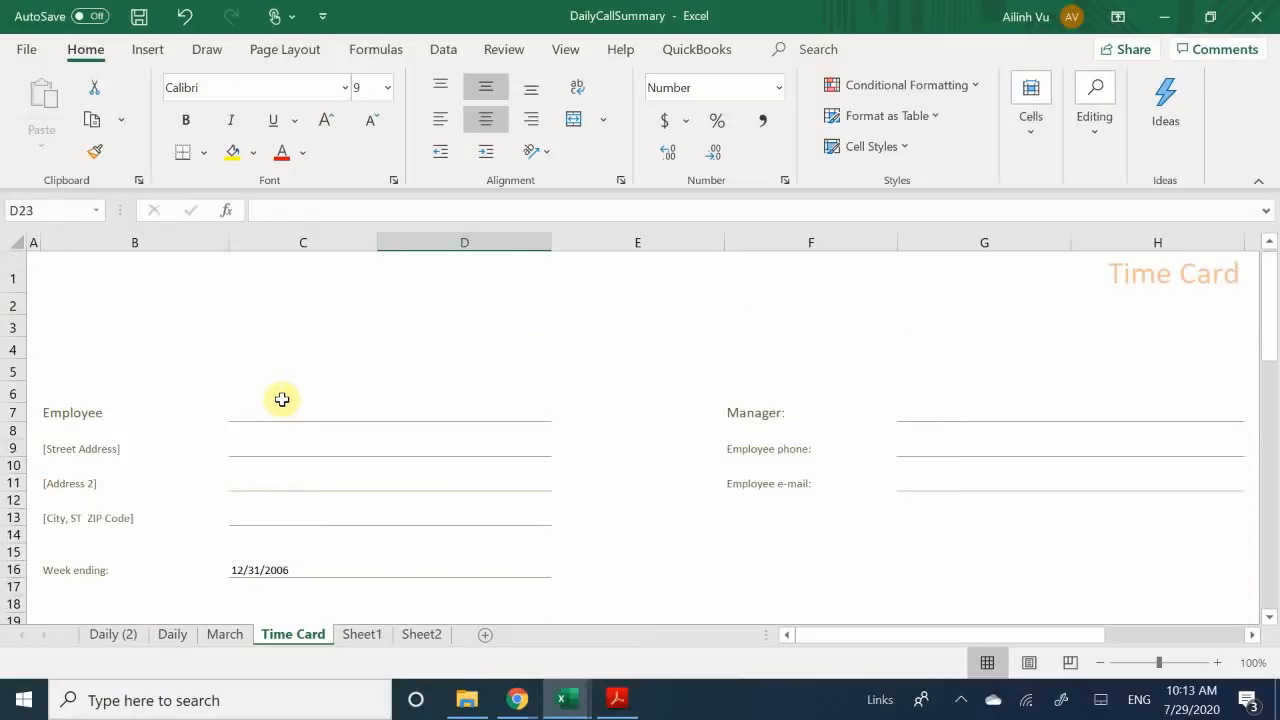
pyautogui.scroll(-4, 294, 400)
pyautogui.scroll(-2, 282, 400)
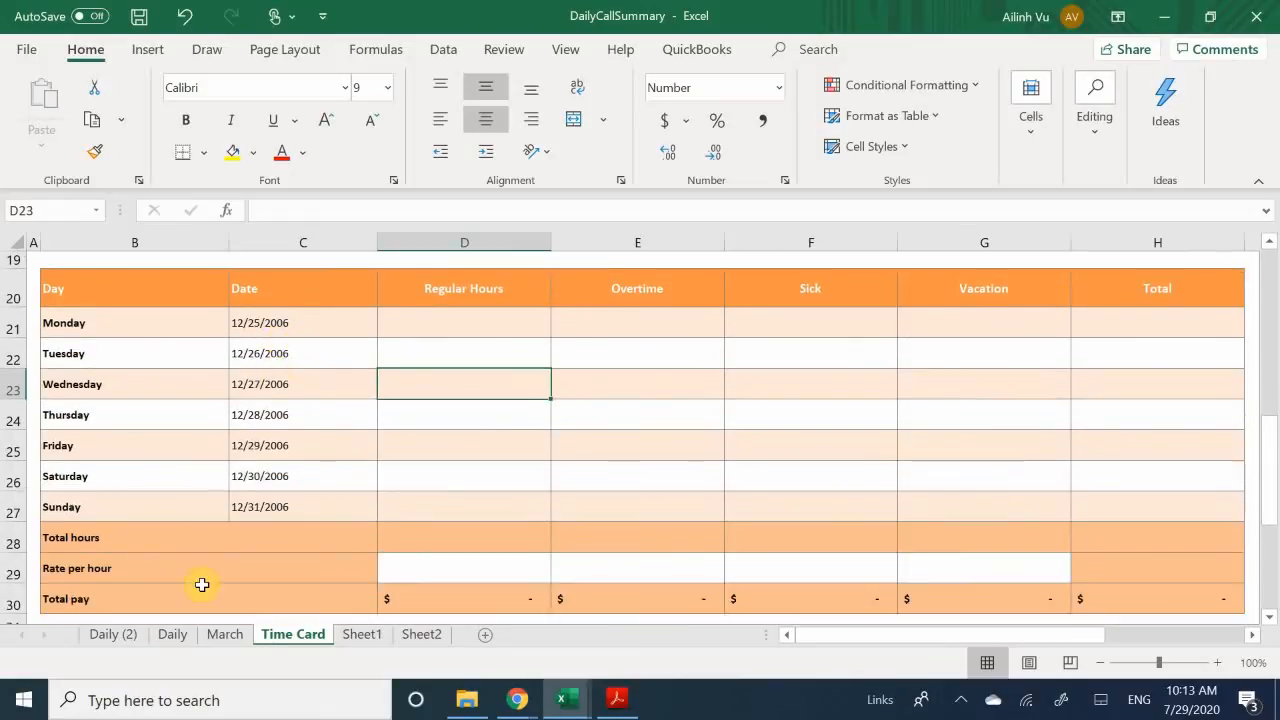
# Step: Review the General and Spreadsheet Solutions templates available for inserting a sheet before Sheet1, and close the dialog without inserting one
pyautogui.click(348, 638)
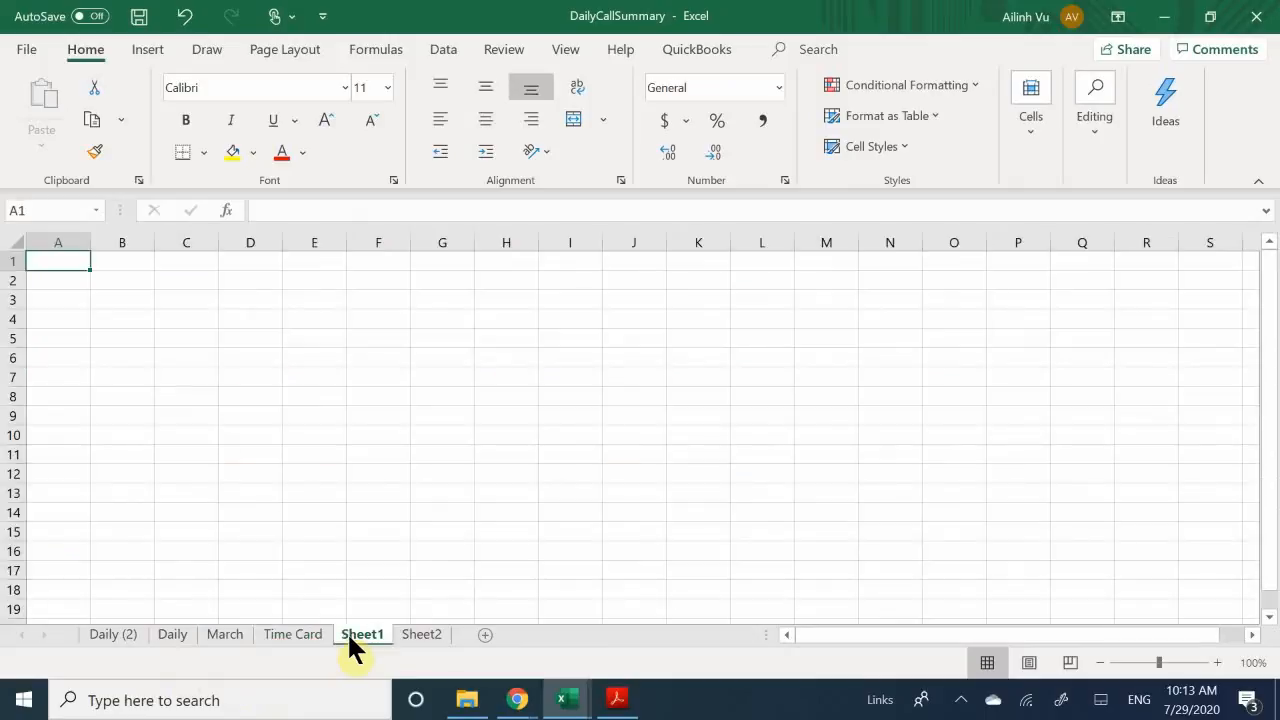
pyautogui.rightClick(349, 640)
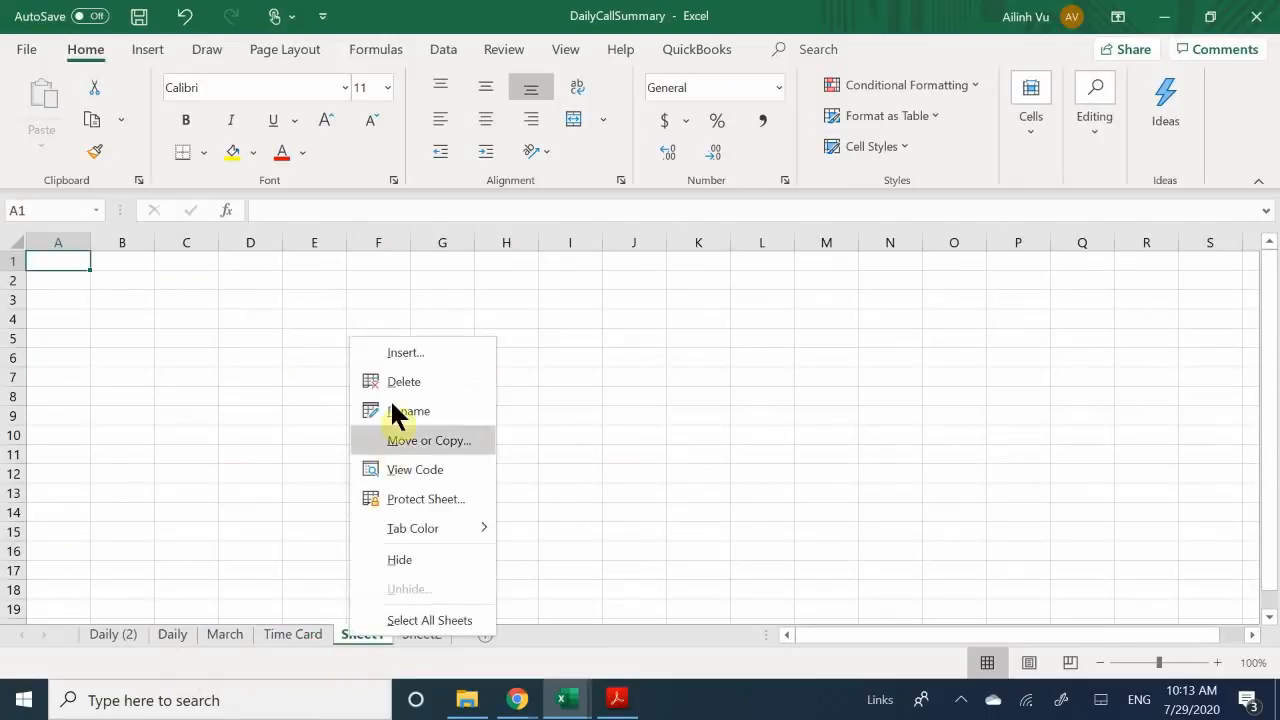
pyautogui.click(404, 362)
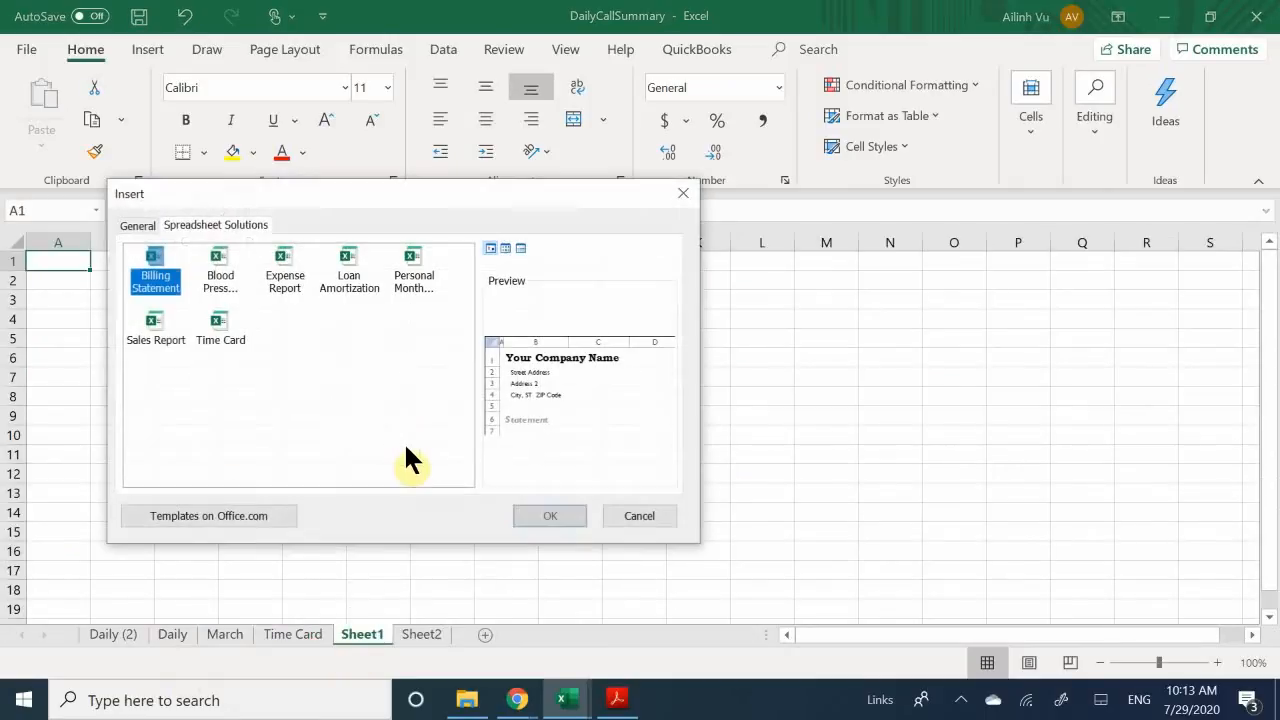
pyautogui.click(205, 222)
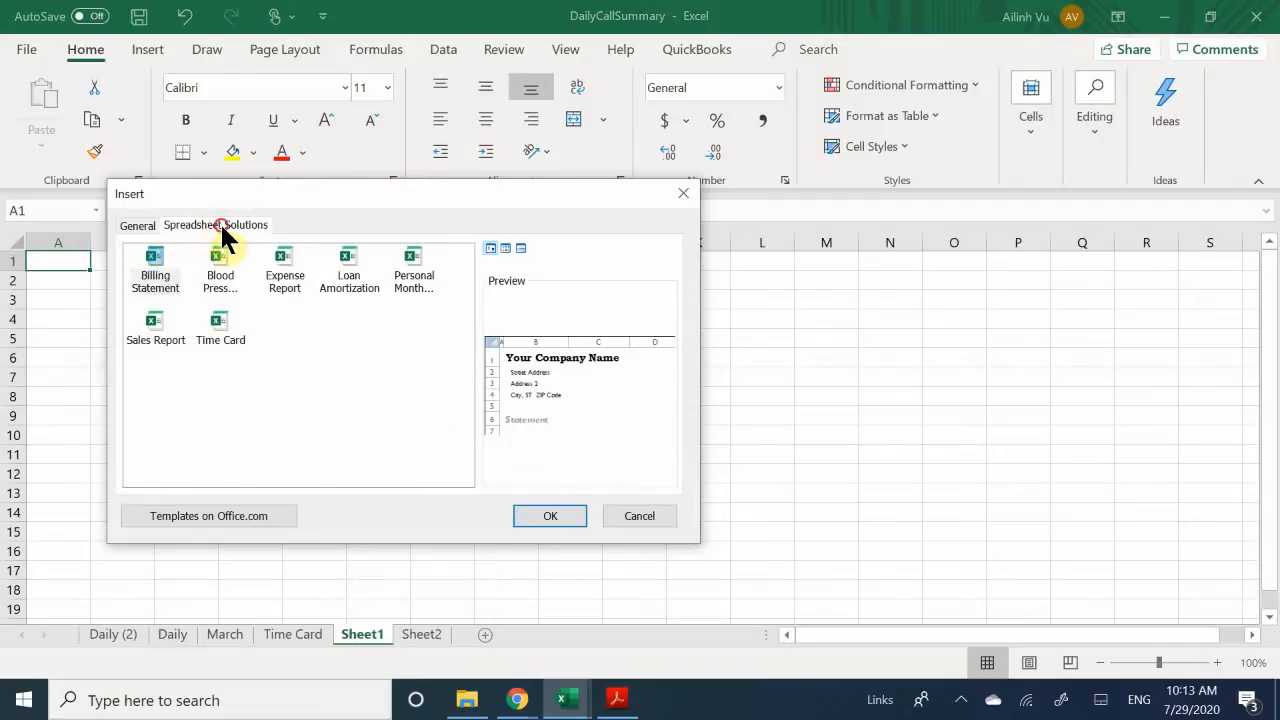
pyautogui.click(134, 225)
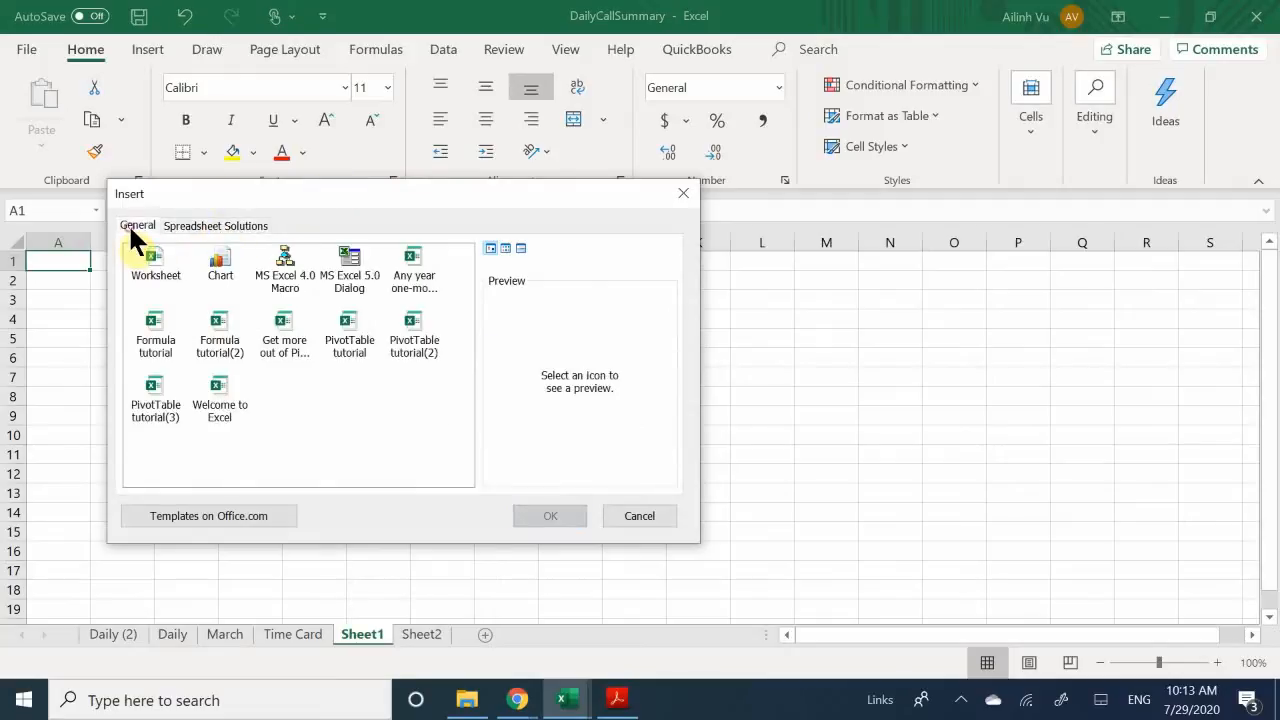
pyautogui.click(185, 226)
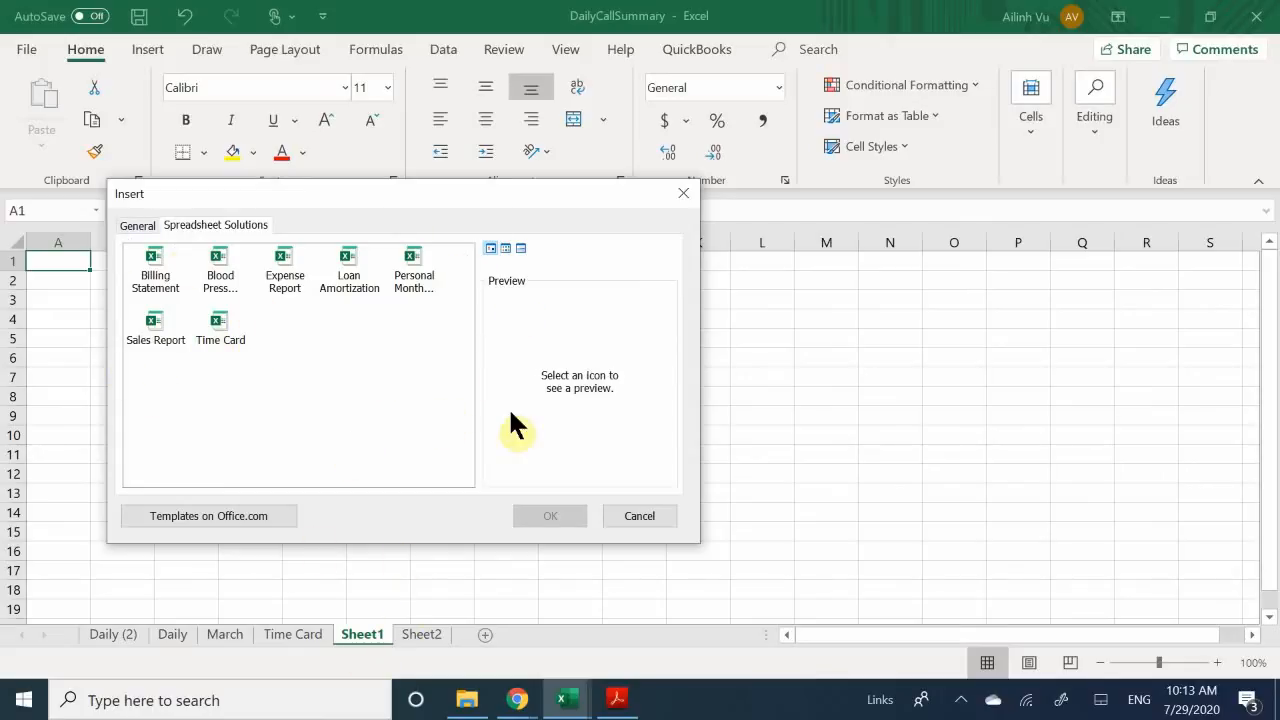
pyautogui.click(683, 193)
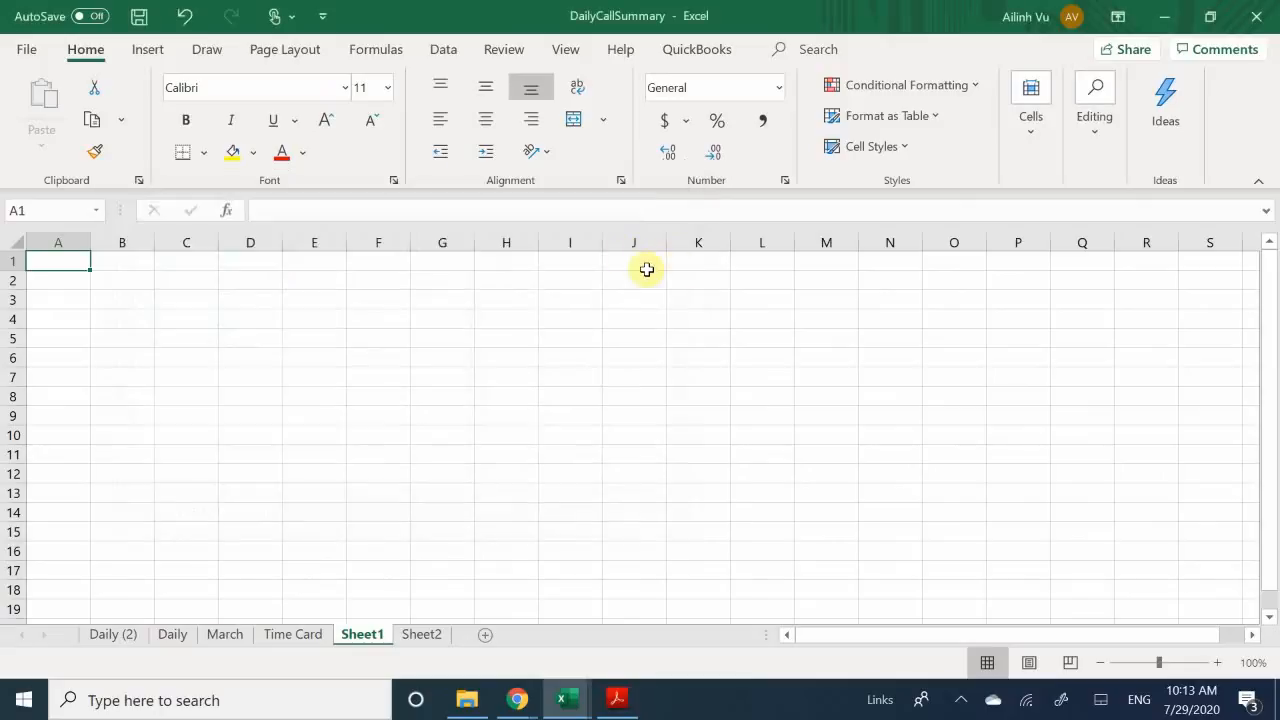
# Step: Browse the Office templates offered for new workbooks, from the tutorials and calendars down to the project planners
pyautogui.click(22, 50)
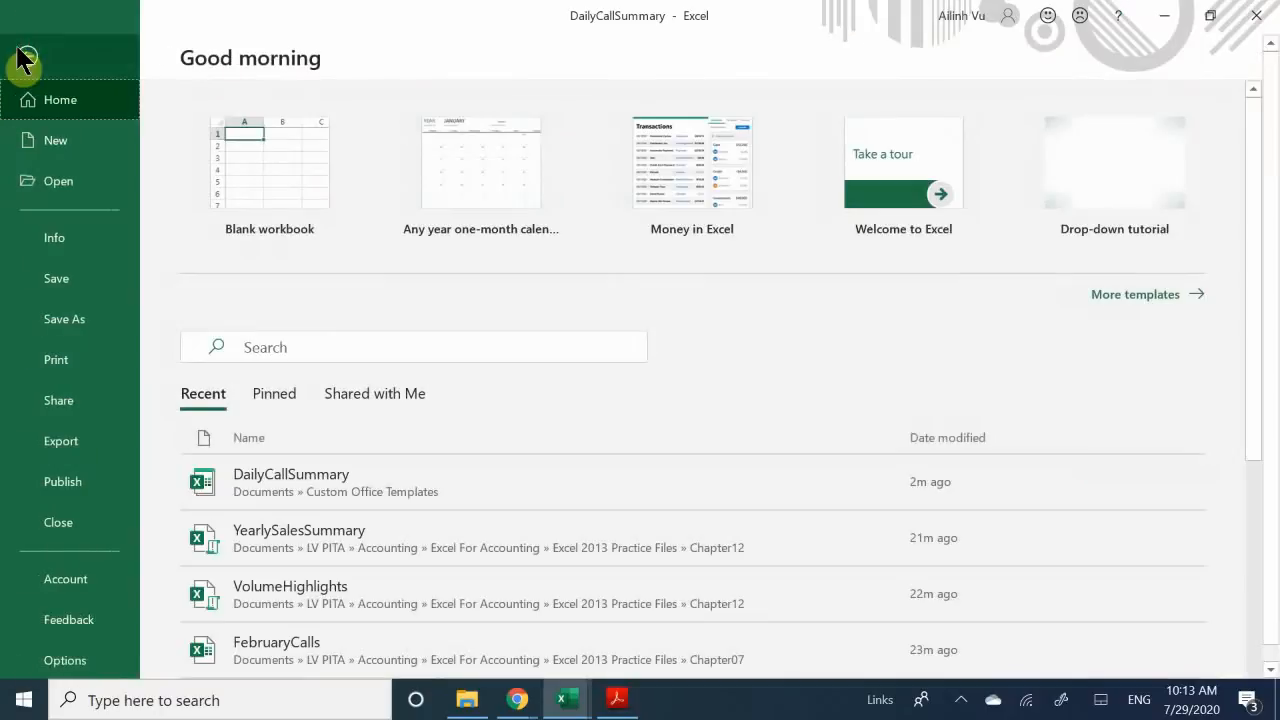
pyautogui.click(88, 93)
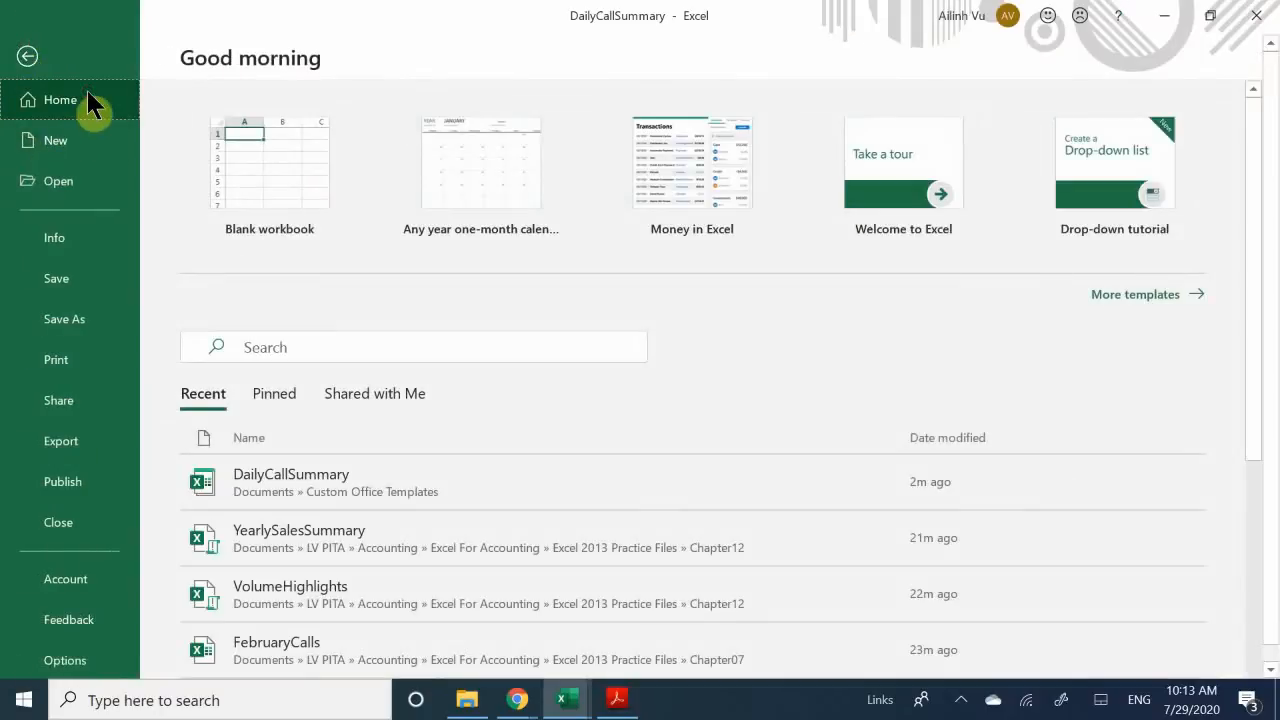
pyautogui.click(52, 138)
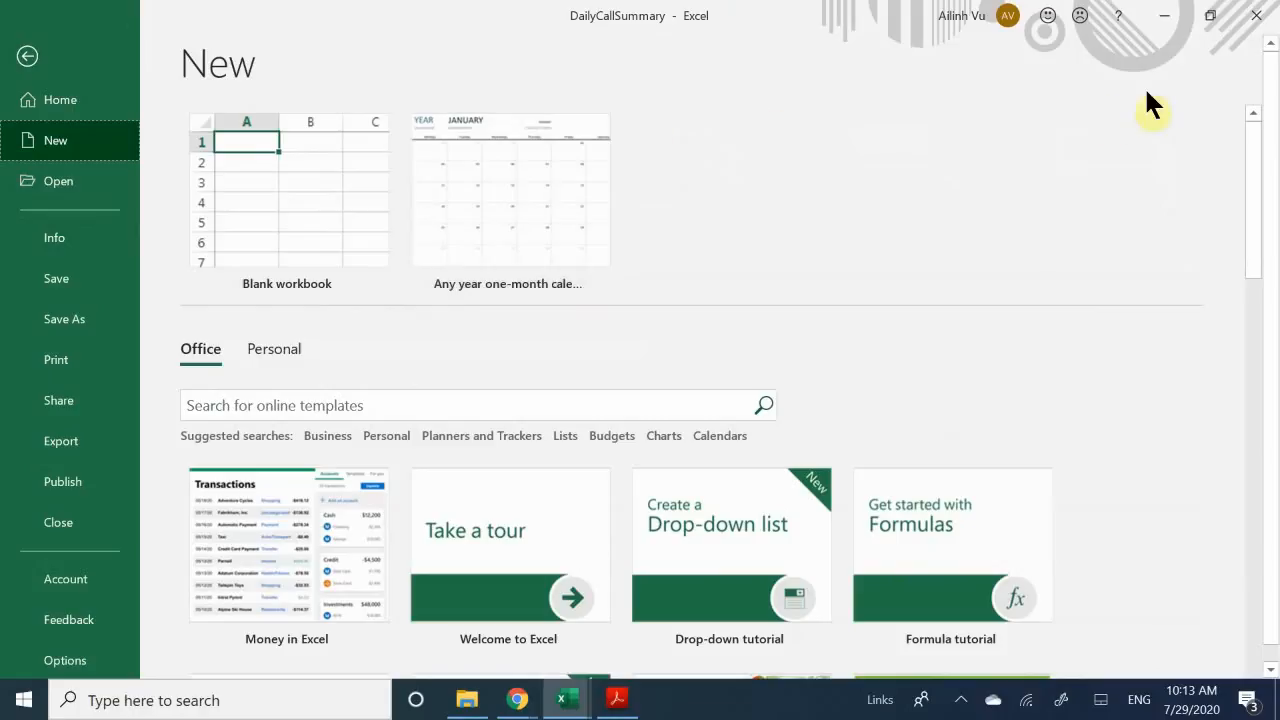
pyautogui.scroll(-1, 1146, 106)
pyautogui.scroll(-3, 1130, 195)
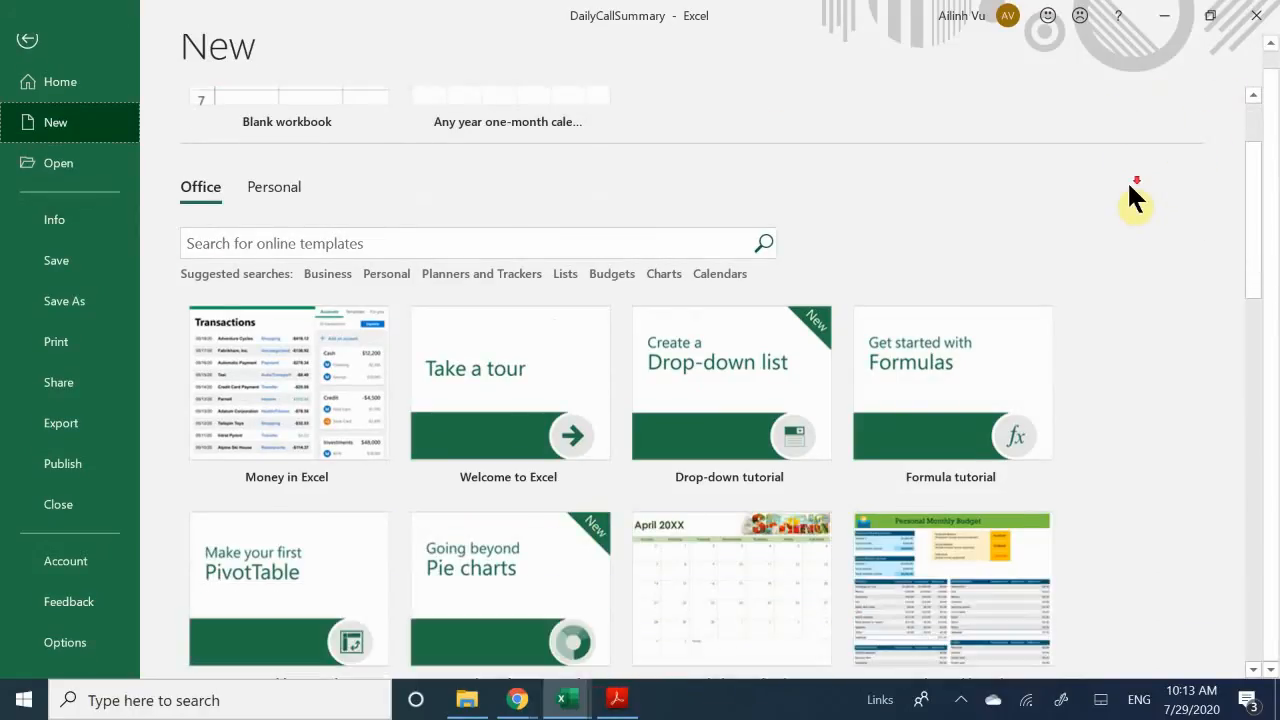
pyautogui.scroll(-3, 1130, 198)
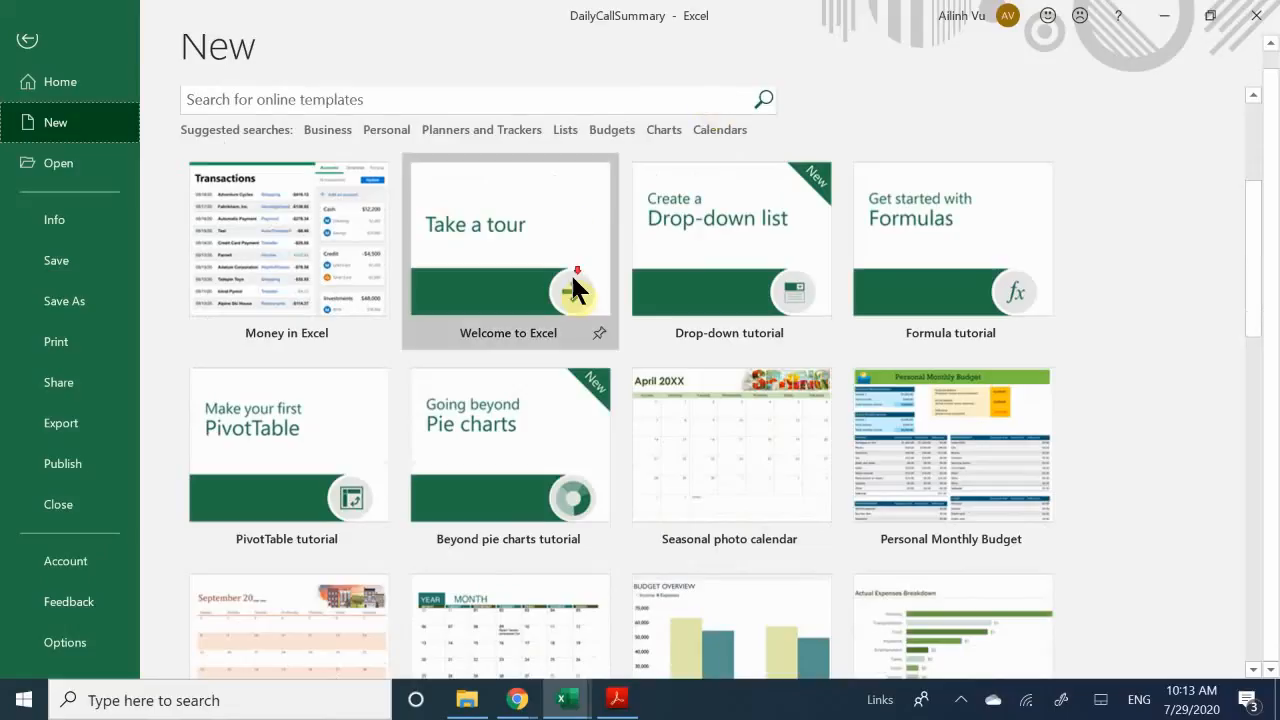
pyautogui.scroll(-8, 590, 300)
pyautogui.scroll(1, 610, 300)
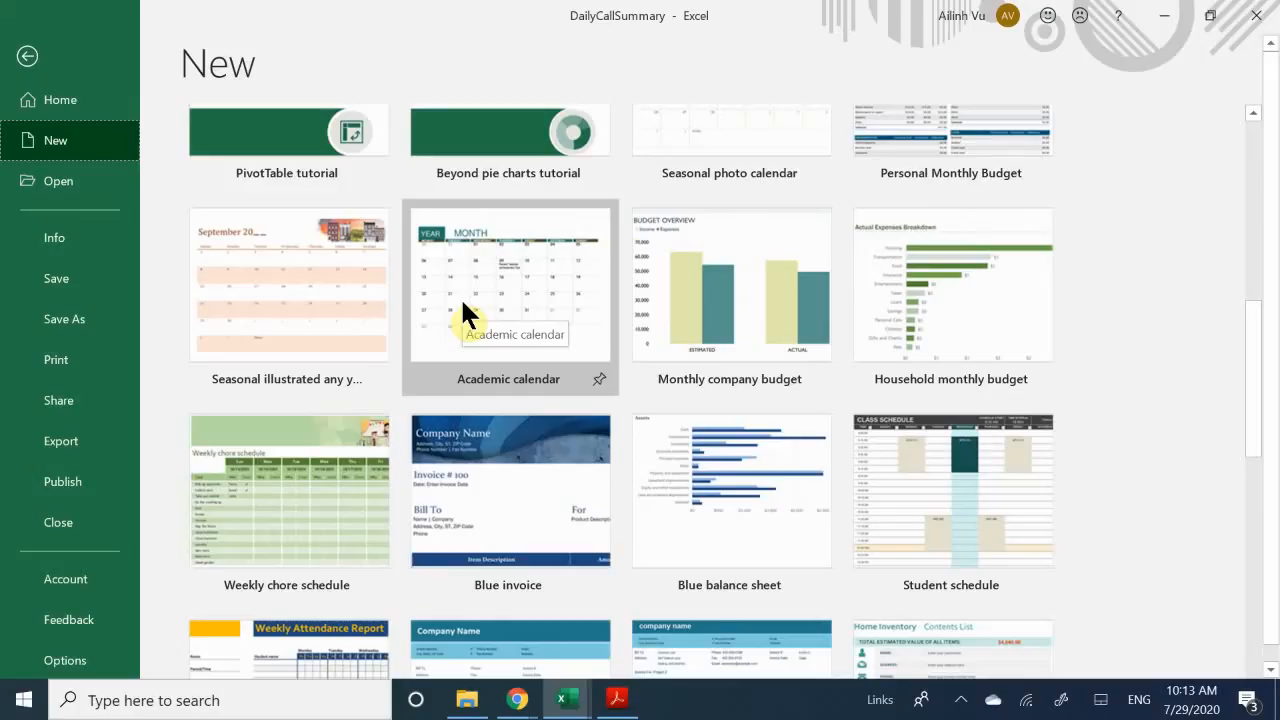
pyautogui.scroll(-1, 460, 297)
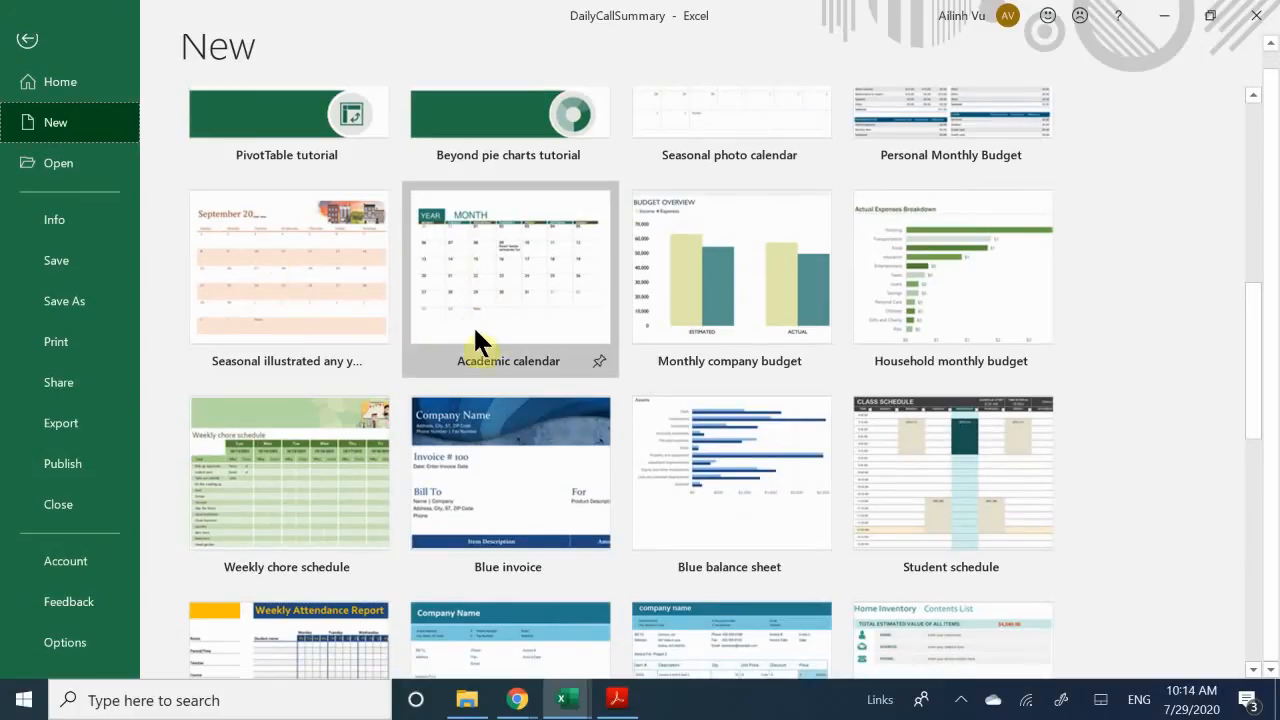
pyautogui.scroll(-3, 473, 315)
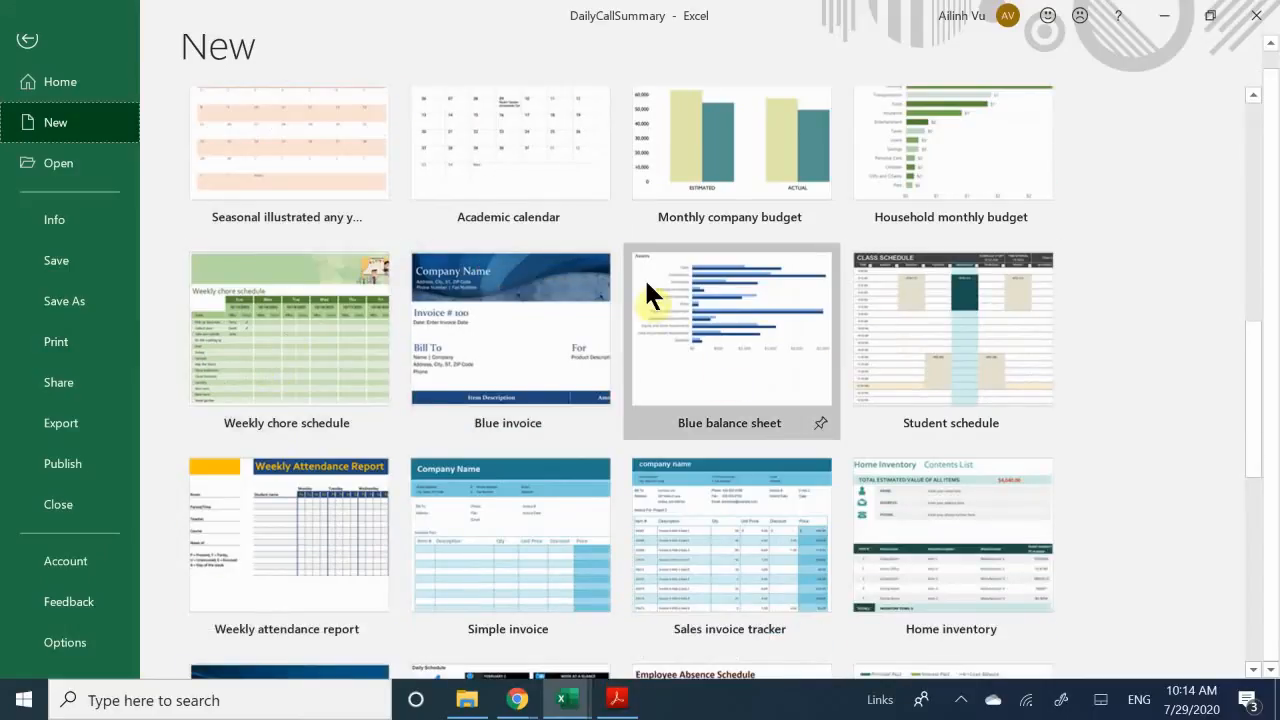
pyautogui.scroll(-5, 744, 377)
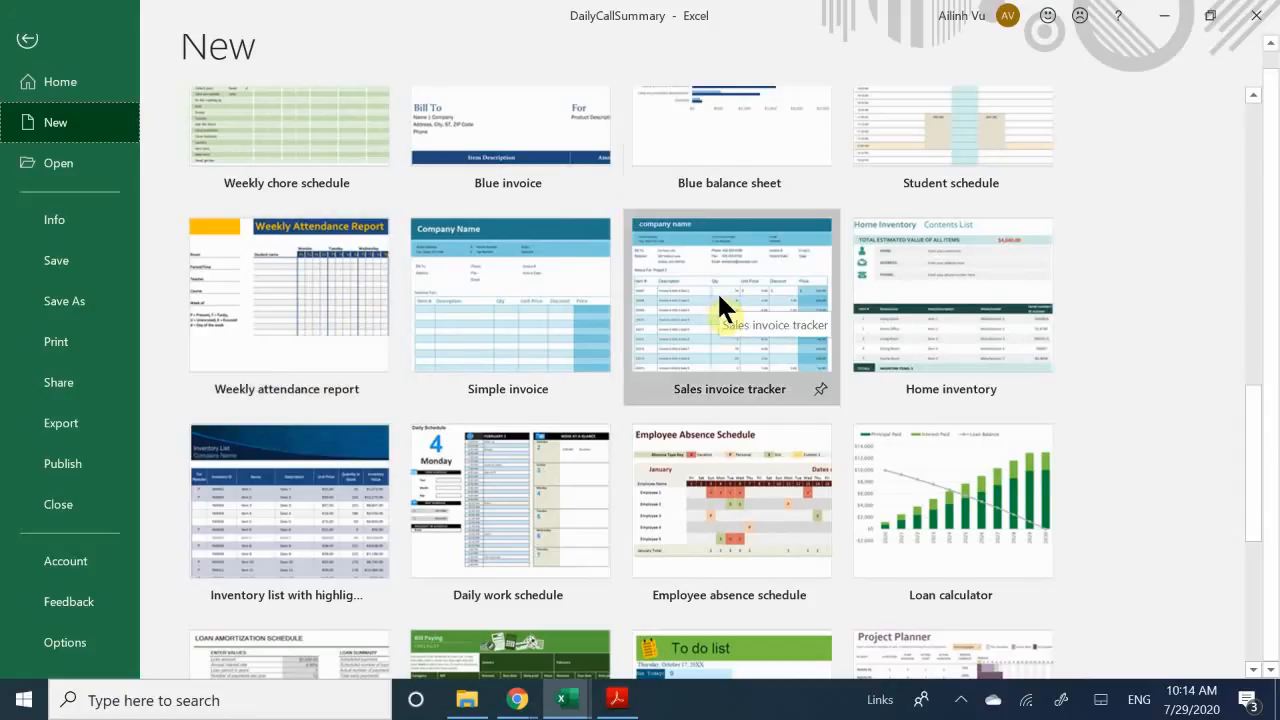
pyautogui.scroll(-3, 717, 291)
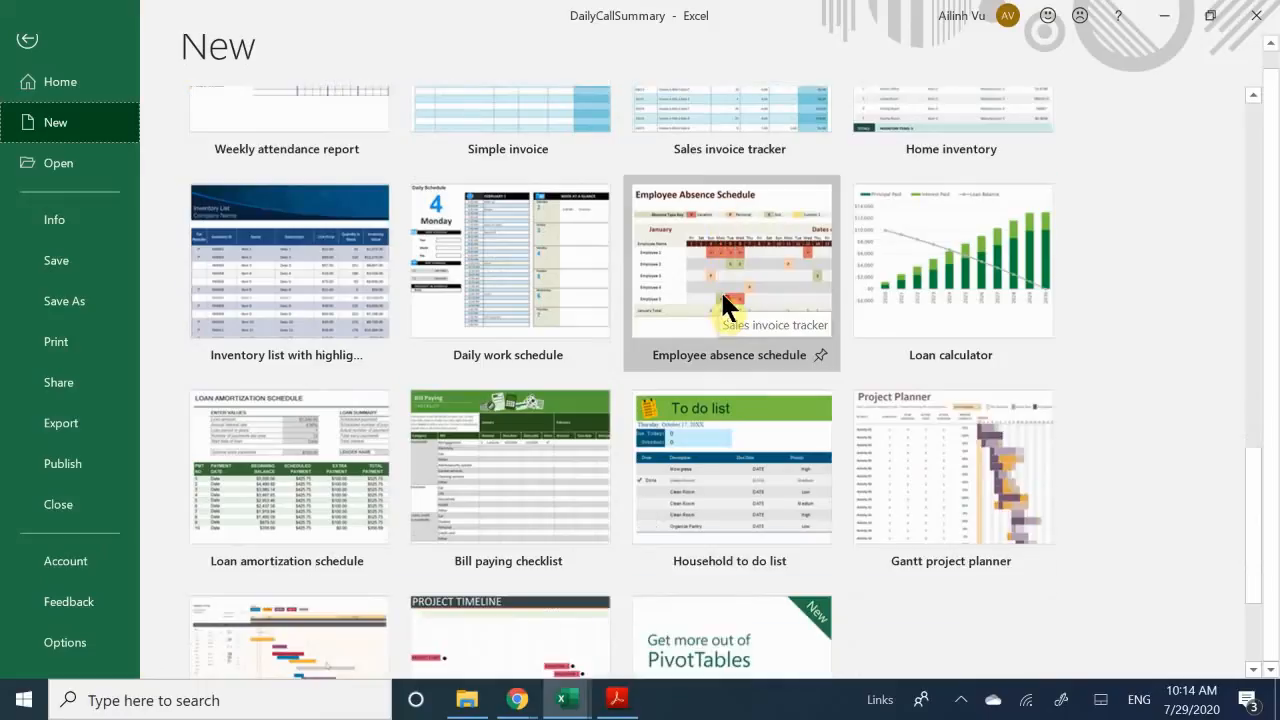
pyautogui.scroll(-2, 722, 293)
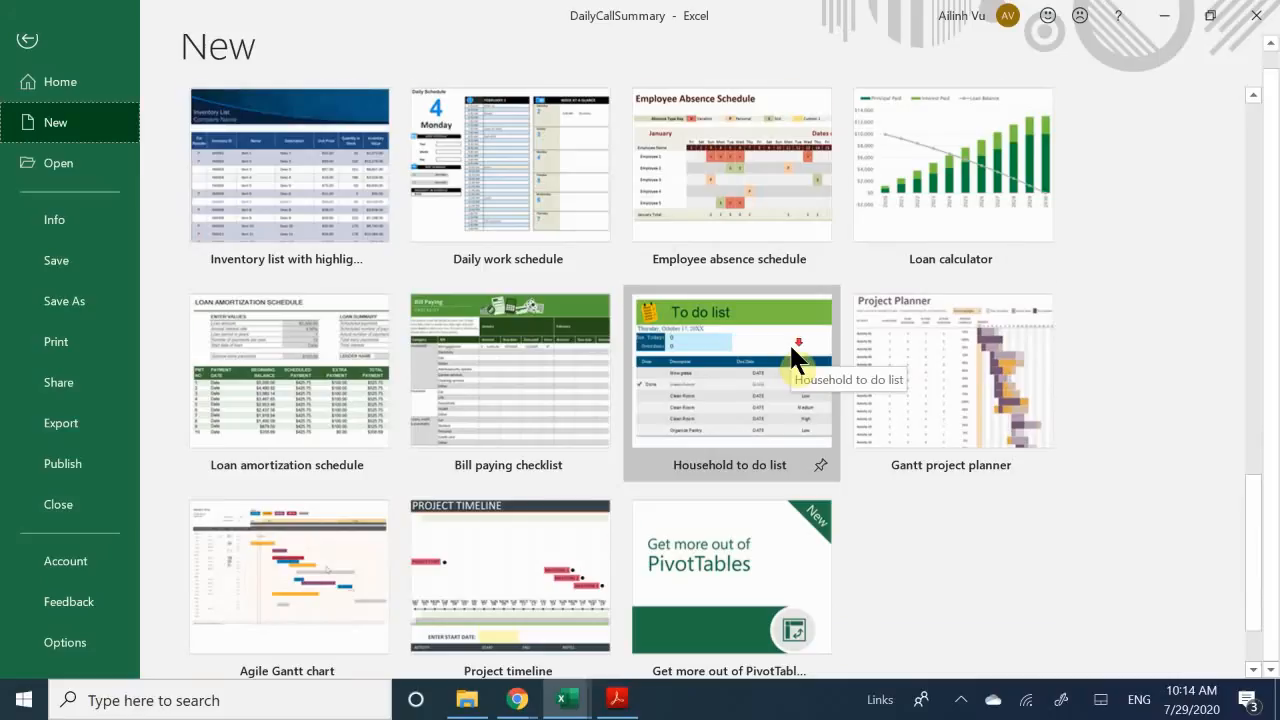
# Step: Look through the remaining Office templates, from the project planners and invoices back up to the template search and blank workbook
pyautogui.scroll(-2, 789, 342)
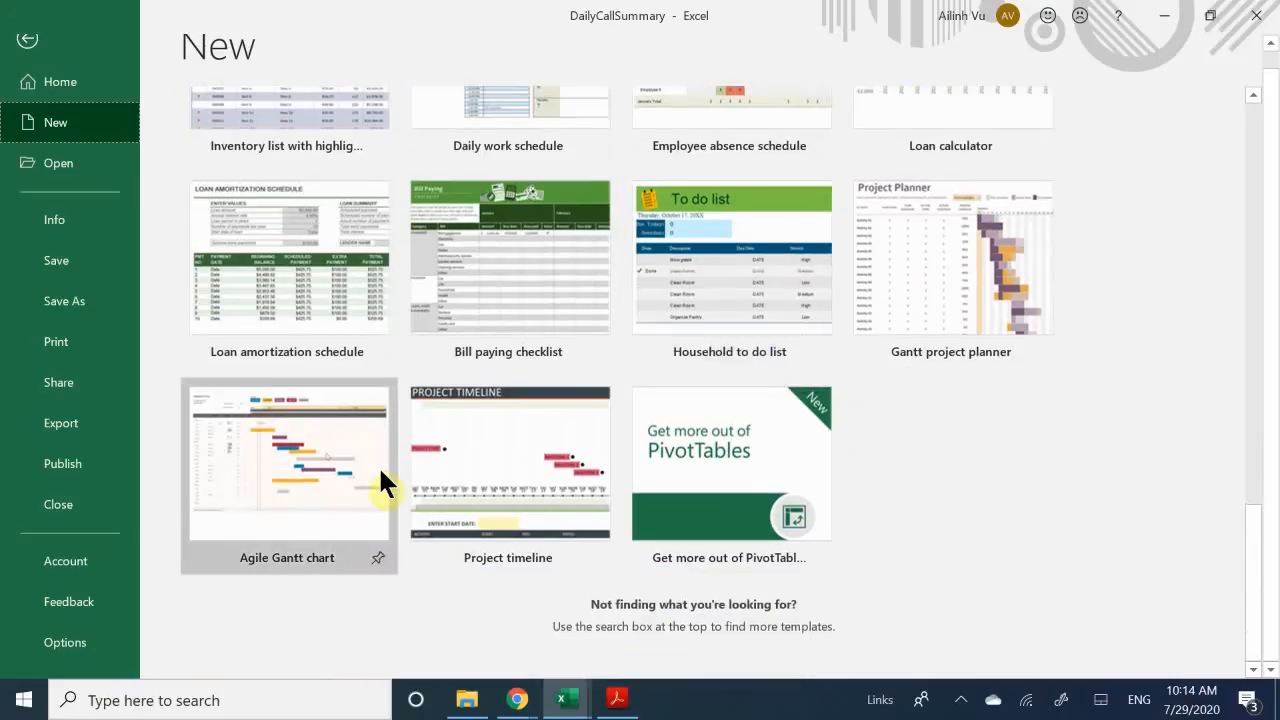
pyautogui.scroll(4, 380, 405)
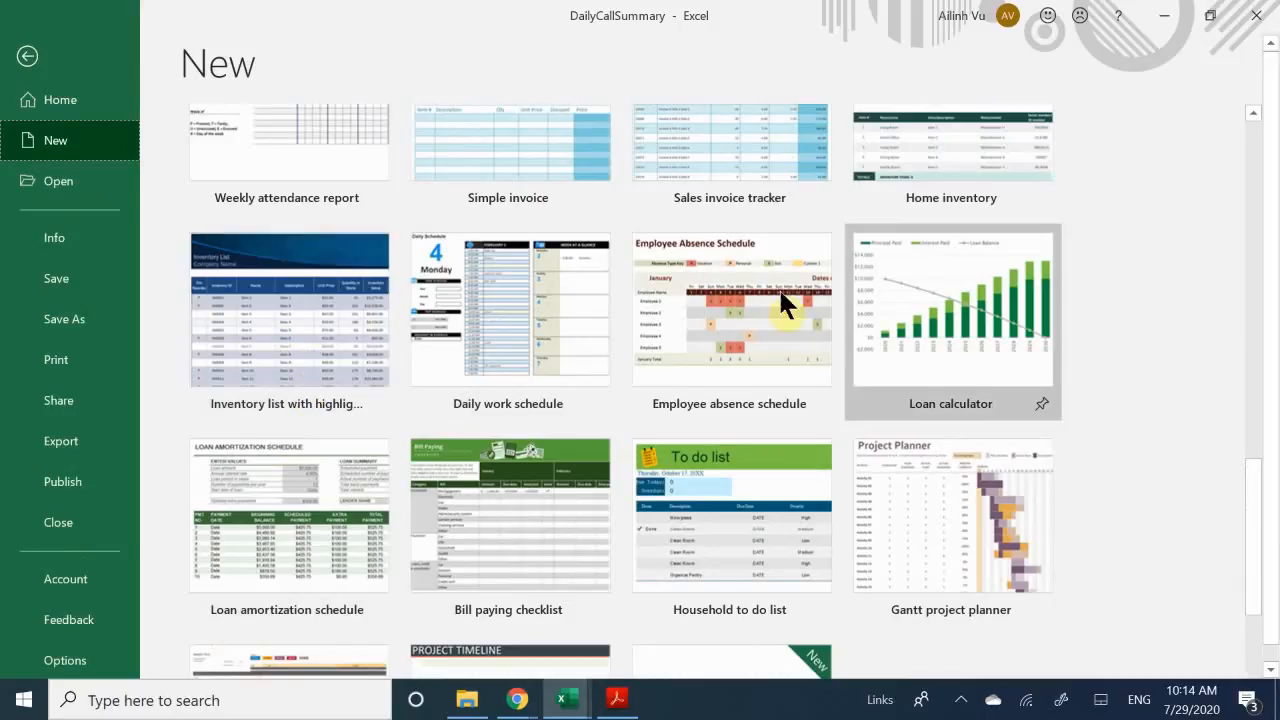
pyautogui.scroll(2, 474, 285)
pyautogui.scroll(2, 472, 278)
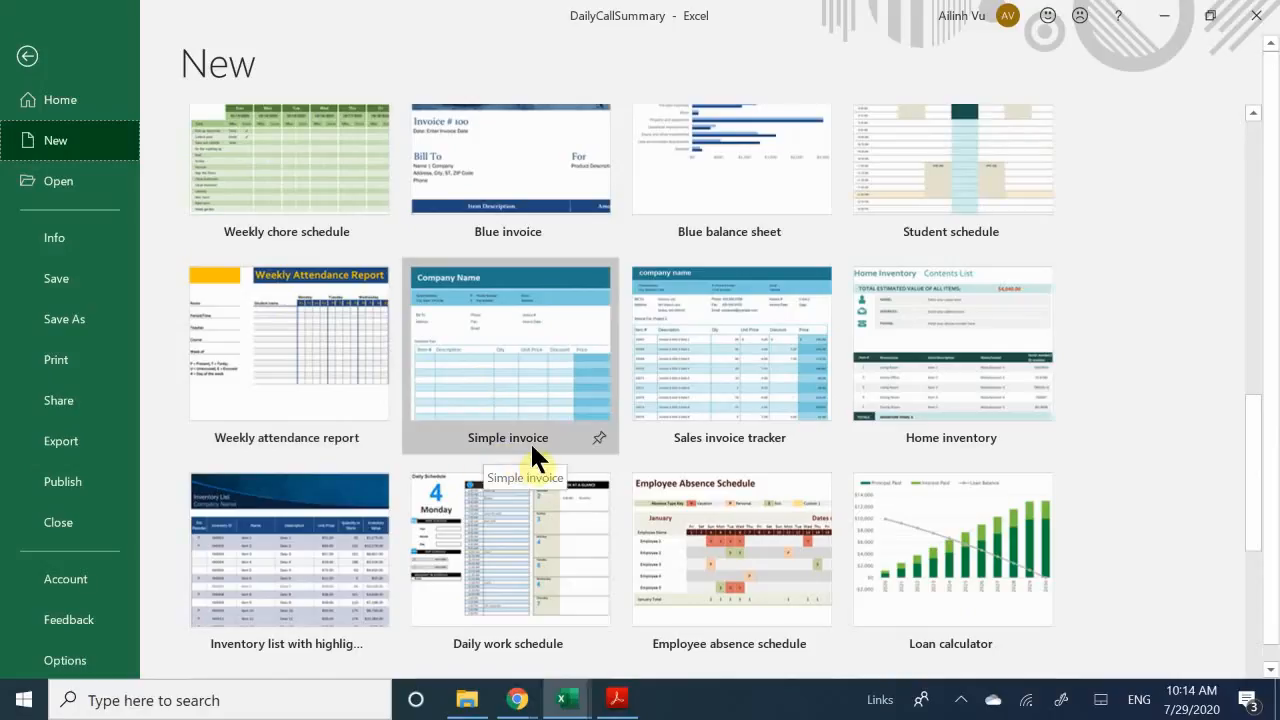
pyautogui.scroll(5, 530, 441)
pyautogui.scroll(-3, 526, 440)
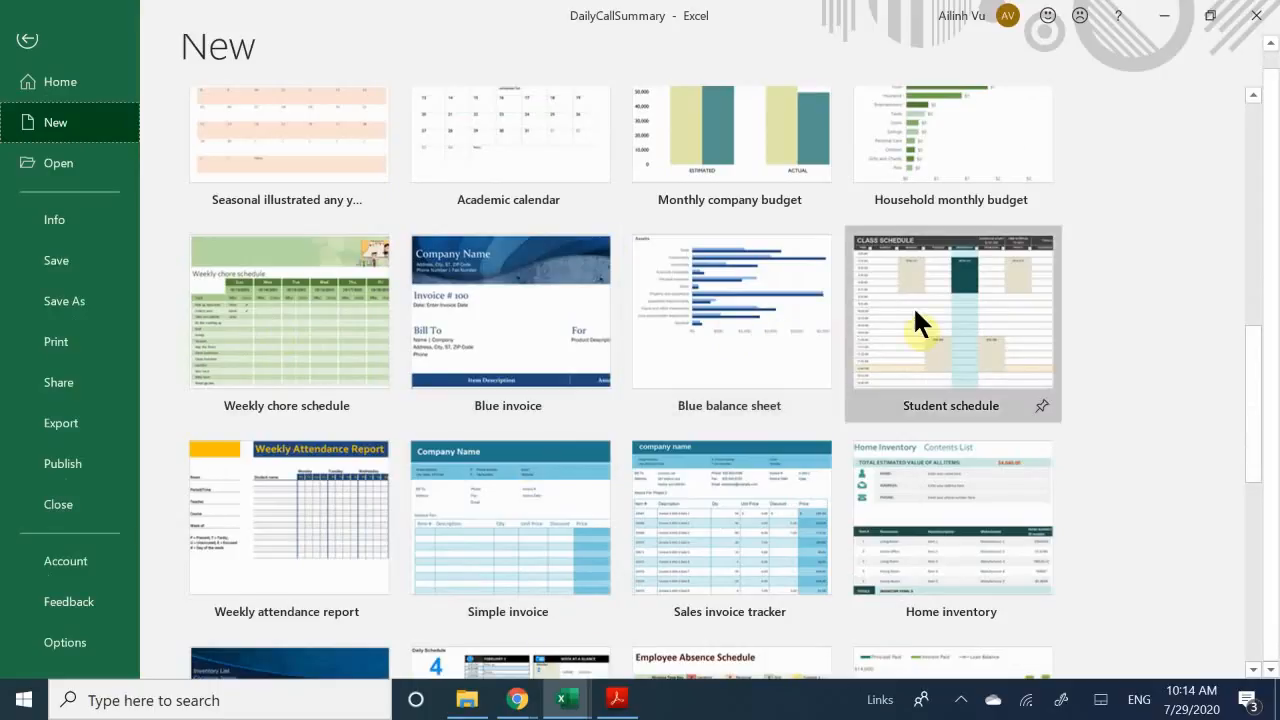
pyautogui.scroll(4, 408, 462)
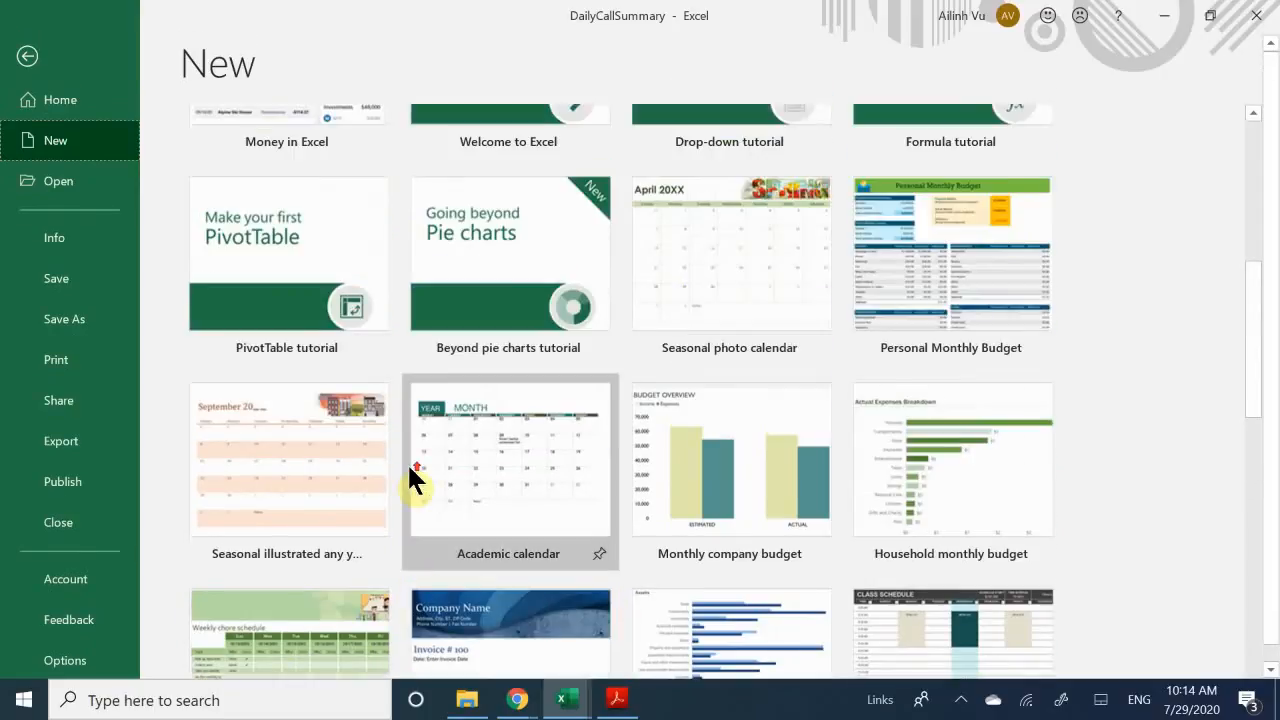
pyautogui.scroll(5, 407, 462)
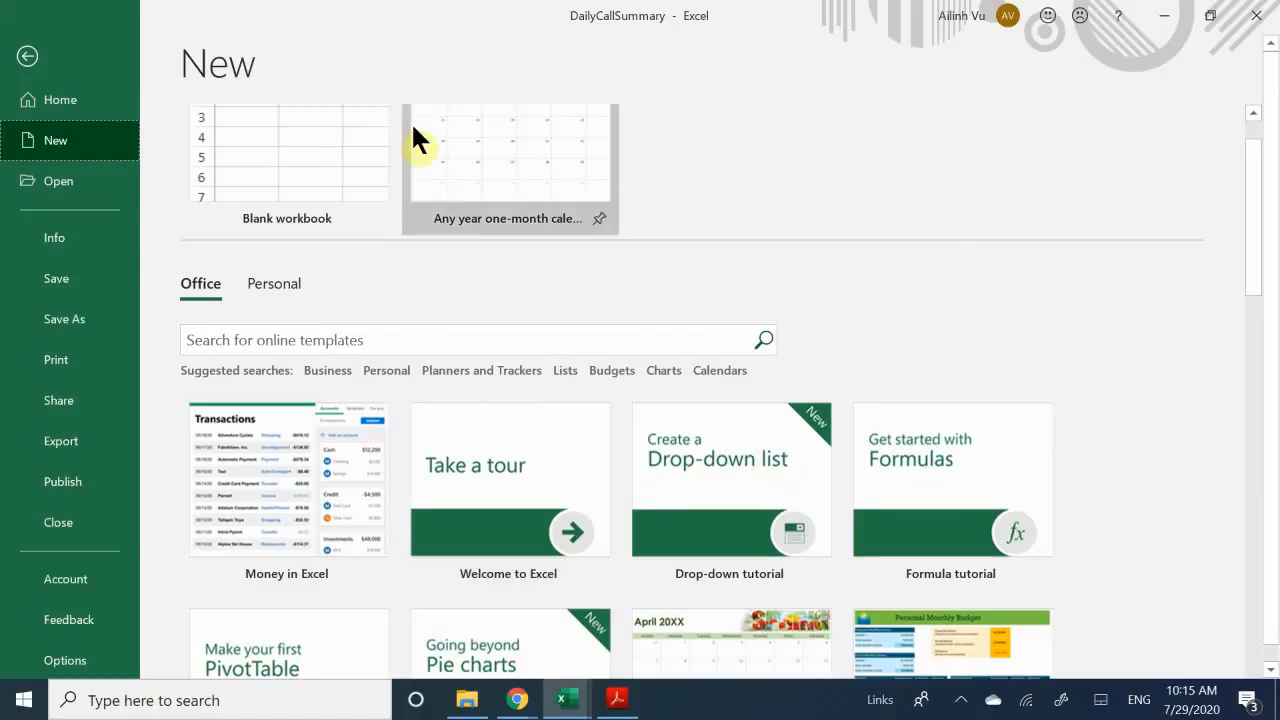
# Step: Search the online templates for "Calendar" and look through the calendar designs offered
pyautogui.click(352, 340)
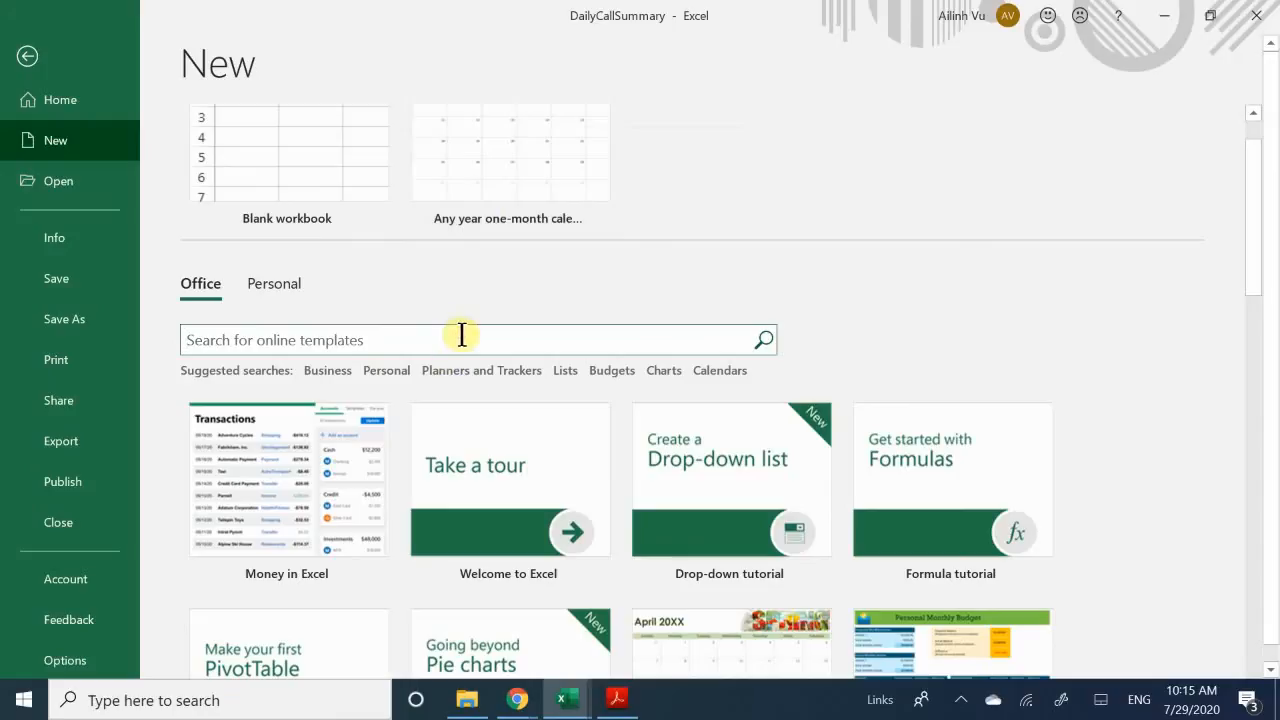
pyautogui.write('Ca')
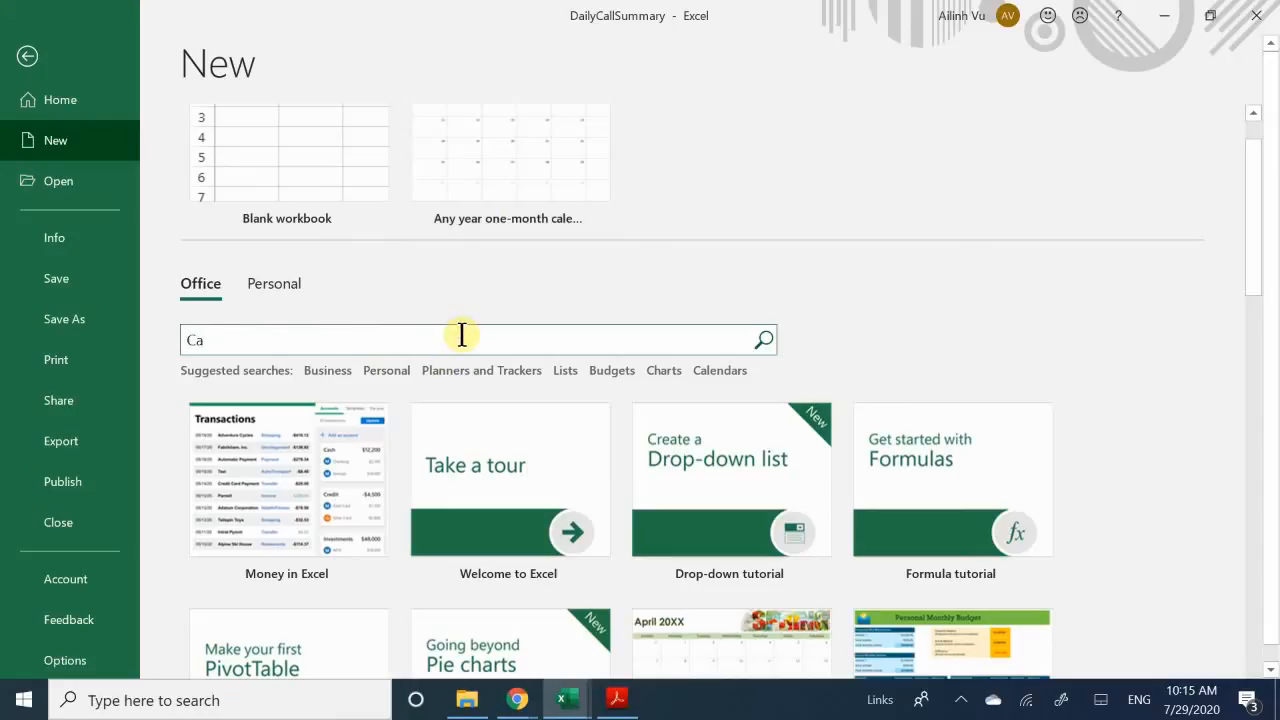
pyautogui.write('lendar')
pyautogui.press('Return')
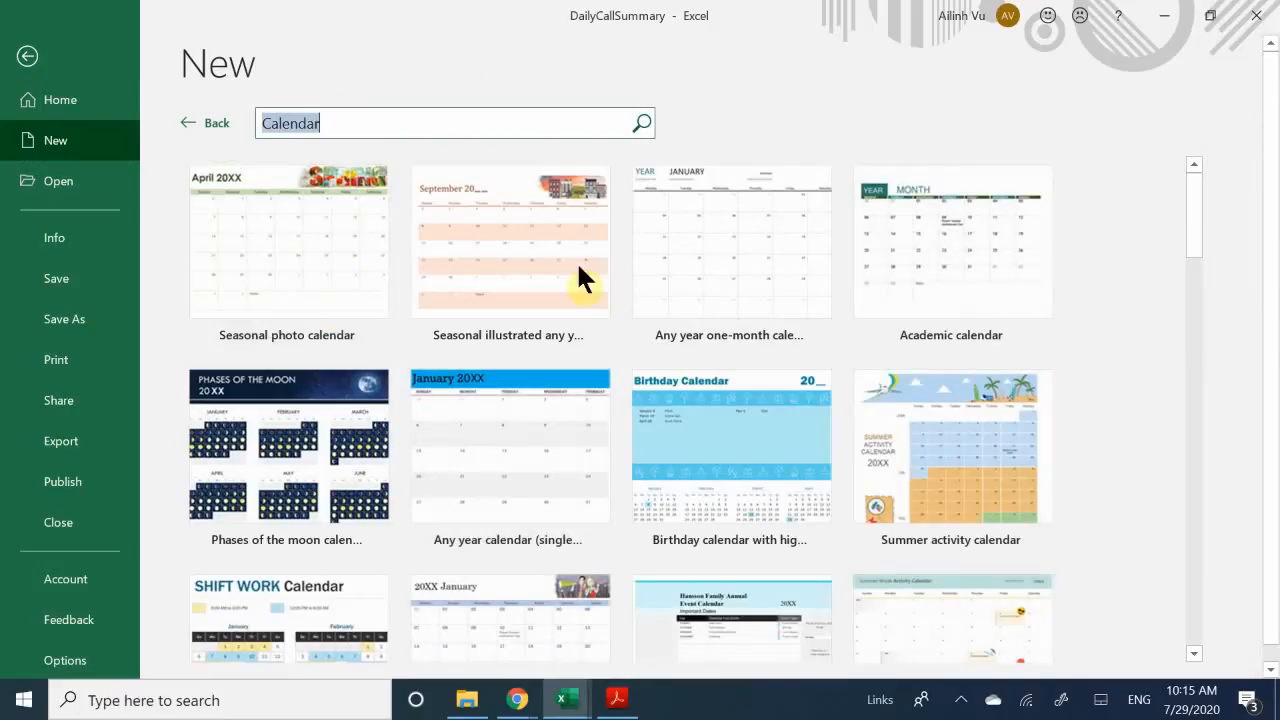
pyautogui.scroll(-2, 910, 323)
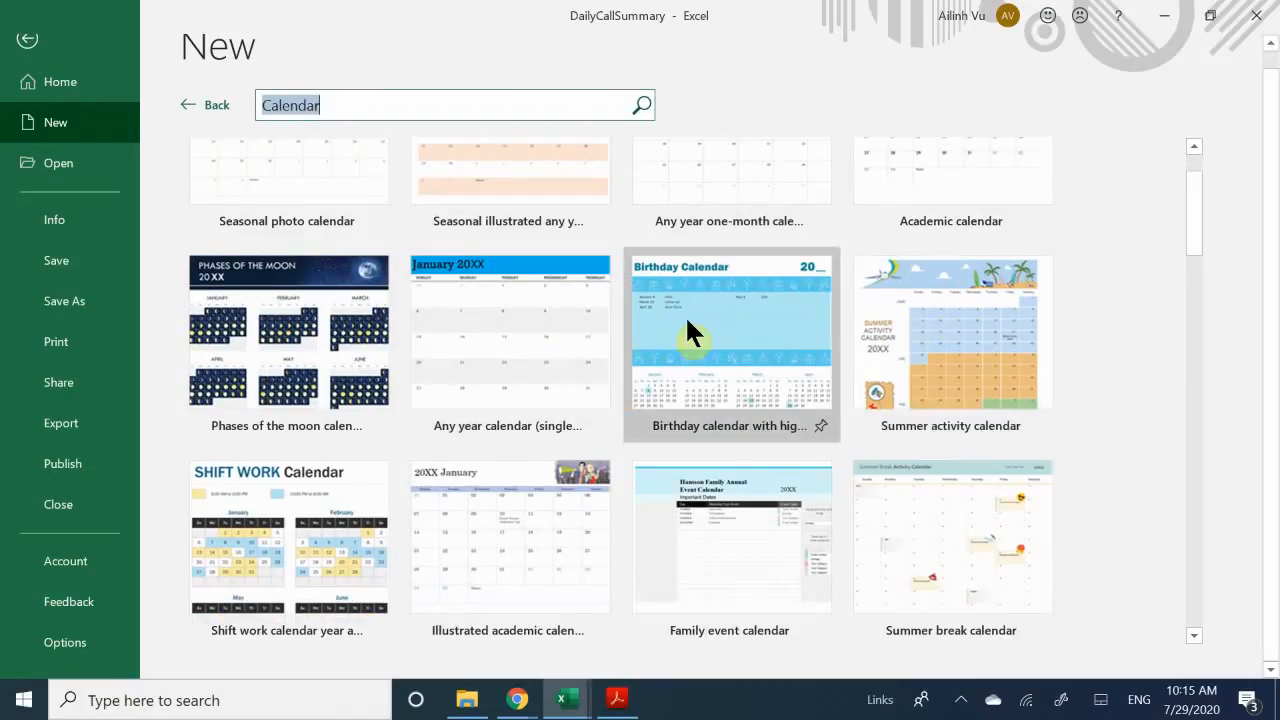
pyautogui.scroll(-4, 685, 315)
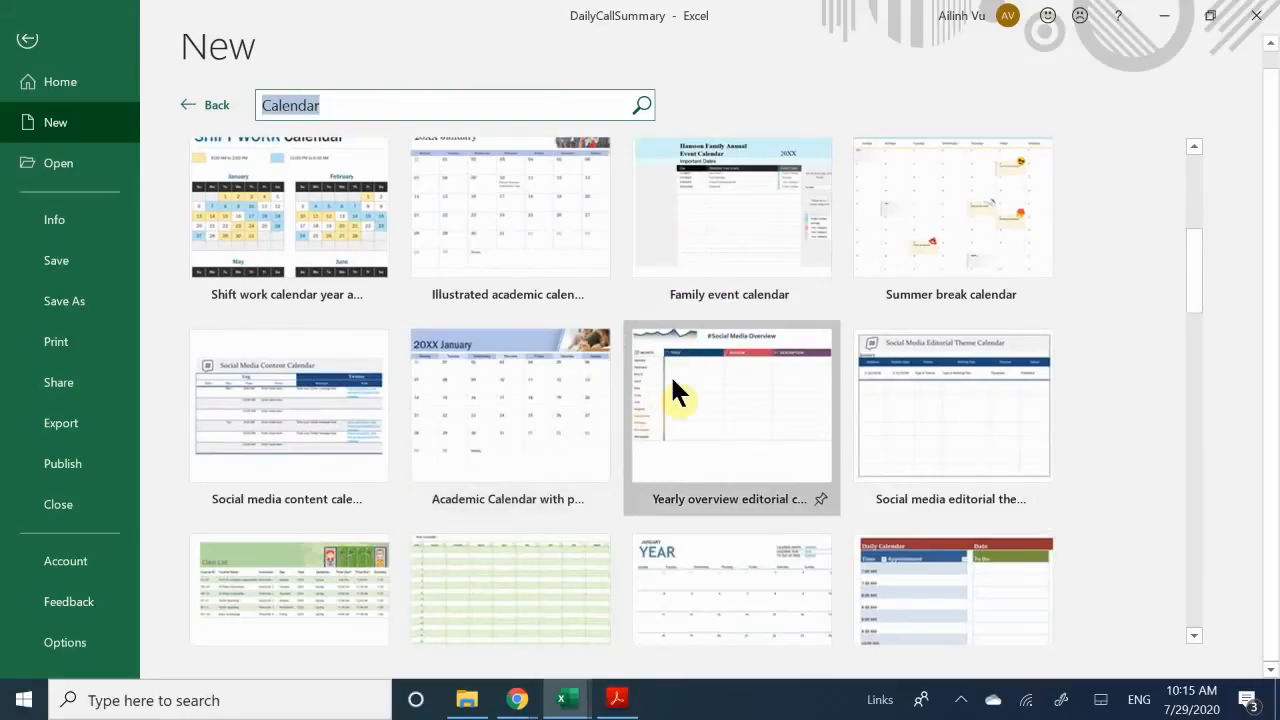
pyautogui.scroll(5, 677, 377)
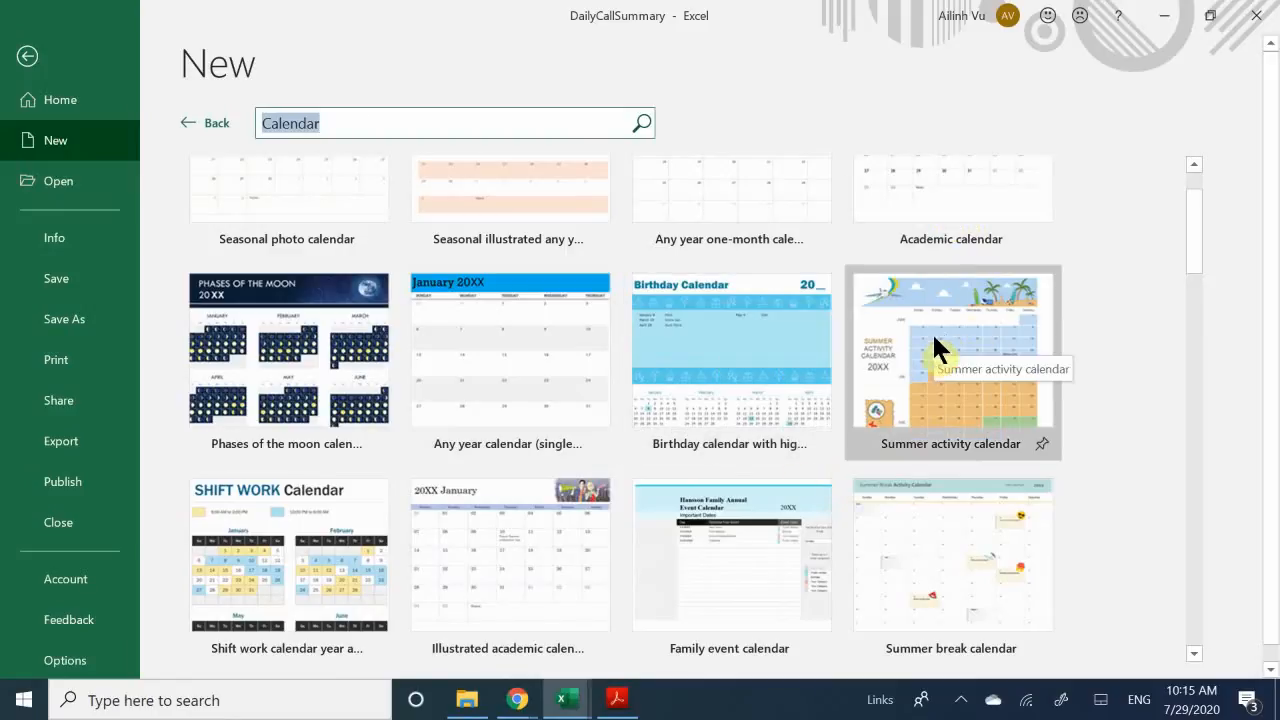
# Step: Preview the Summer activity, Any year (single month per tab) and Phases of the moon calendar templates, and return to the workbook without creating one
pyautogui.click(911, 370)
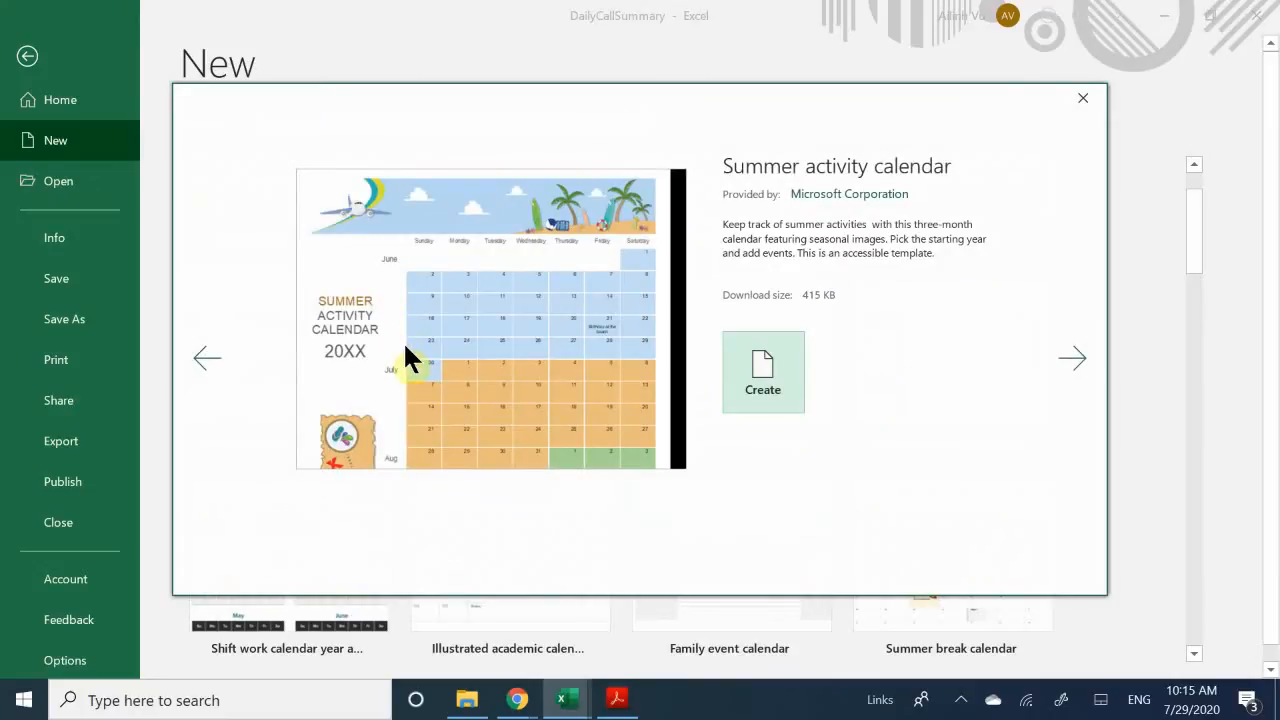
pyautogui.click(401, 238)
pyautogui.click(208, 364)
pyautogui.click(208, 362)
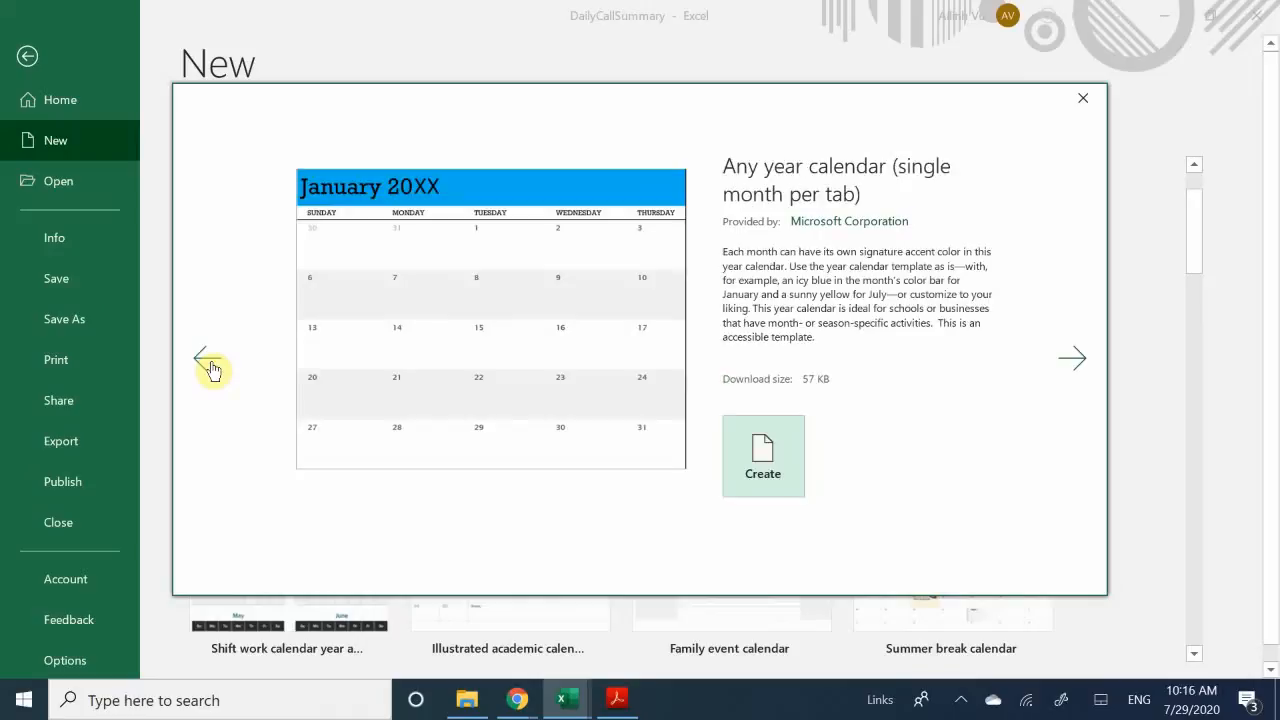
pyautogui.click(208, 365)
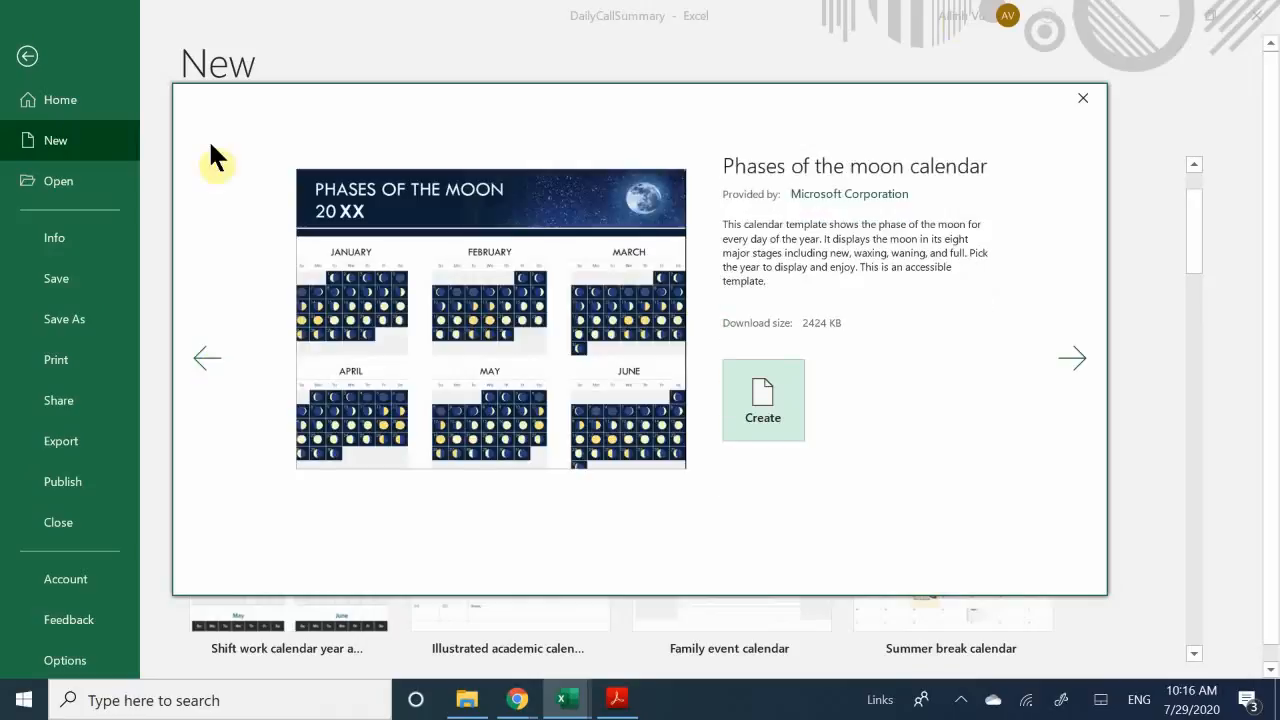
pyautogui.click(1076, 102)
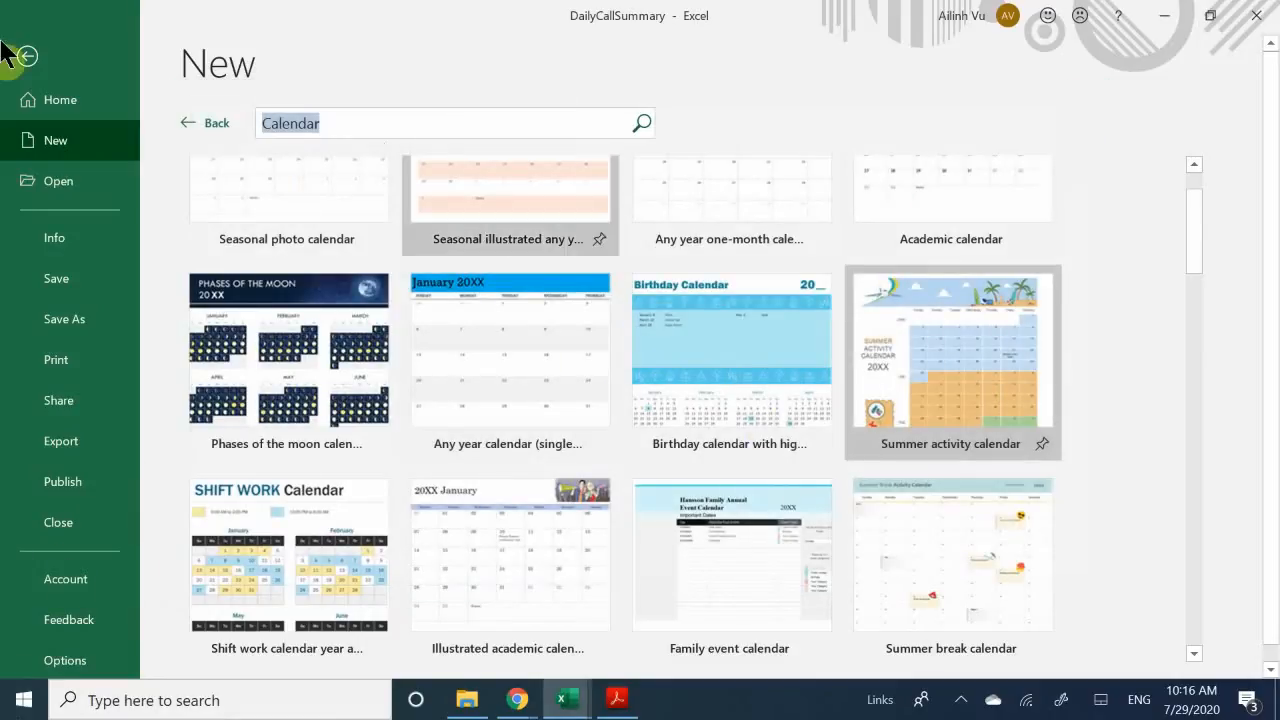
pyautogui.scroll(2, 23, 186)
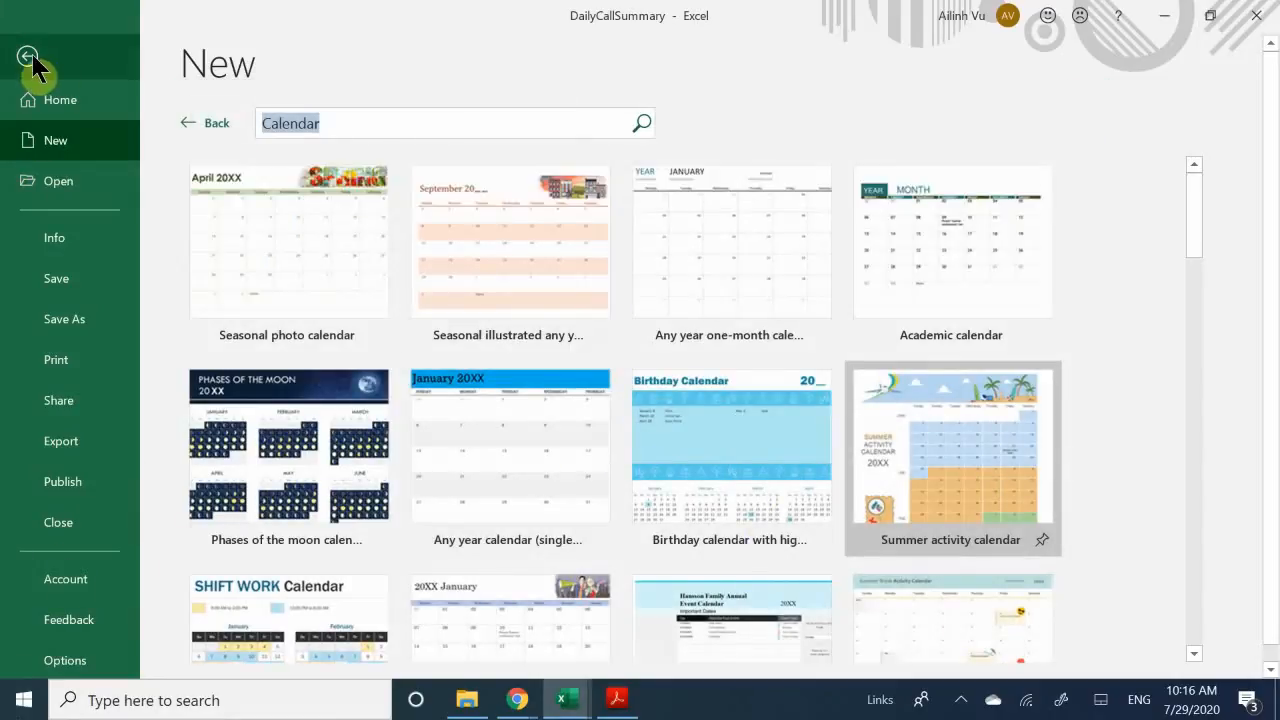
pyautogui.click(28, 57)
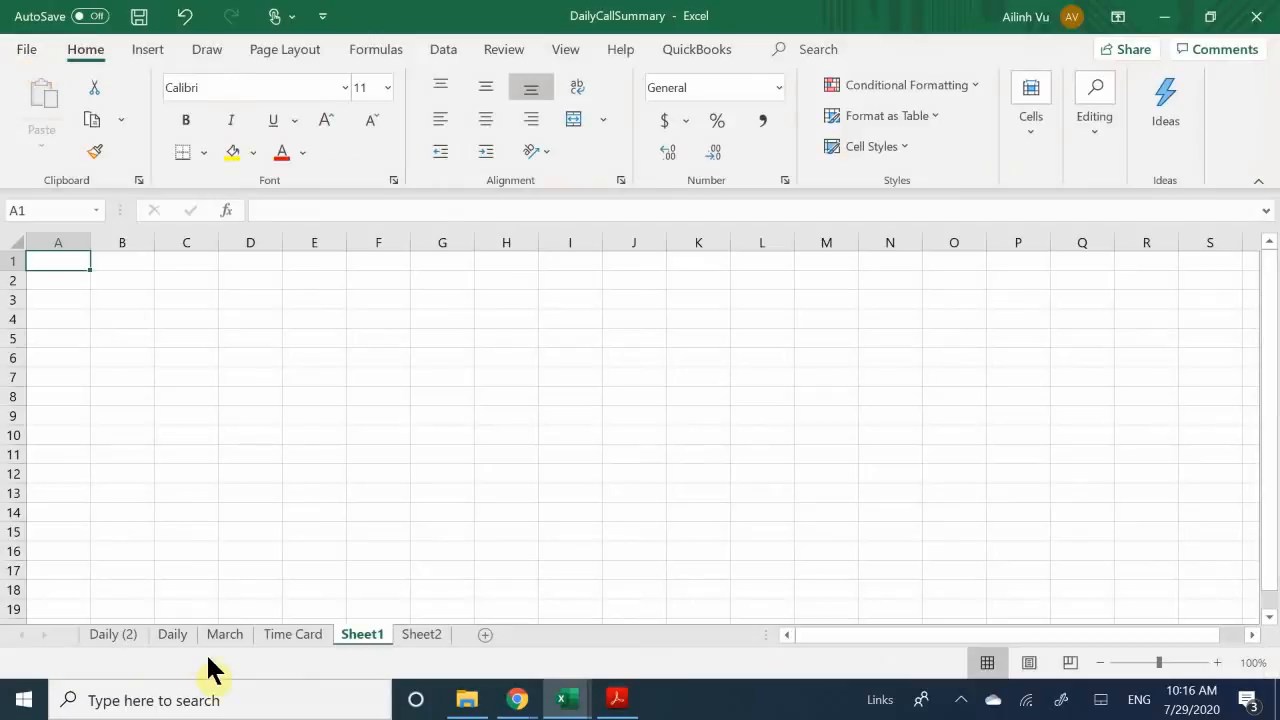
# Step: Delete the Sheet2 and Sheet1 worksheets from the workbook
pyautogui.click(180, 638)
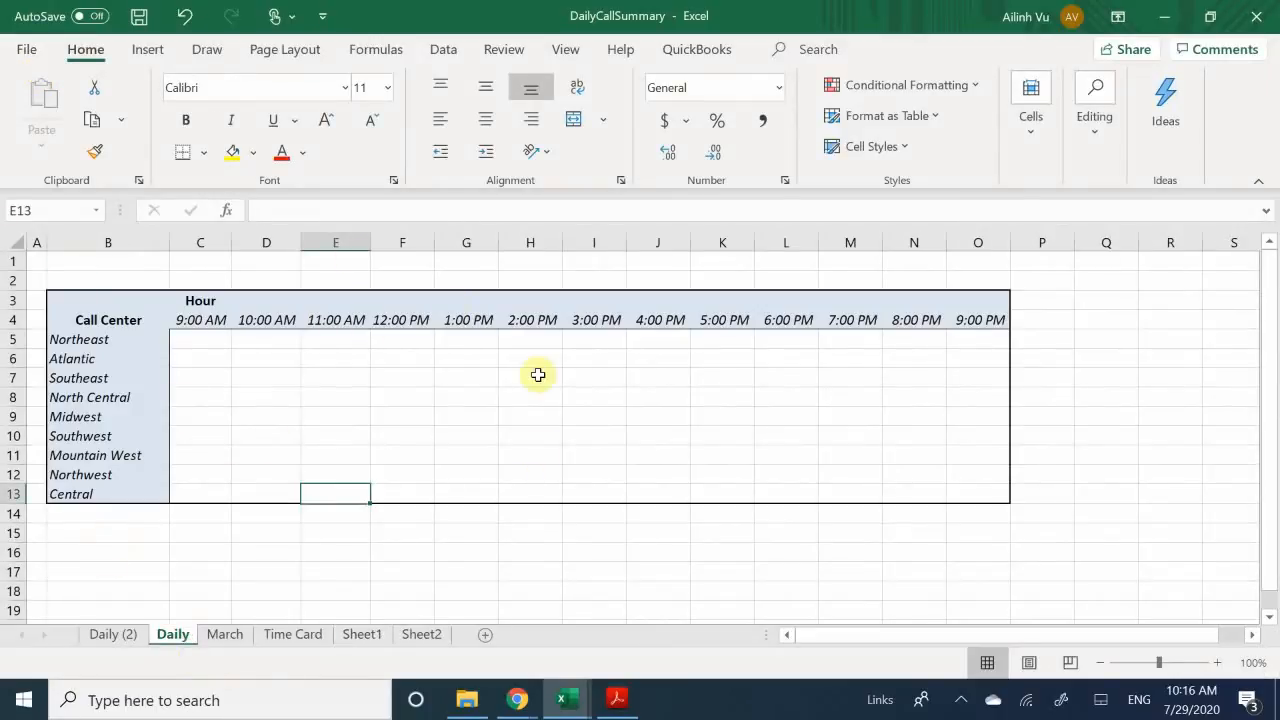
pyautogui.click(420, 638)
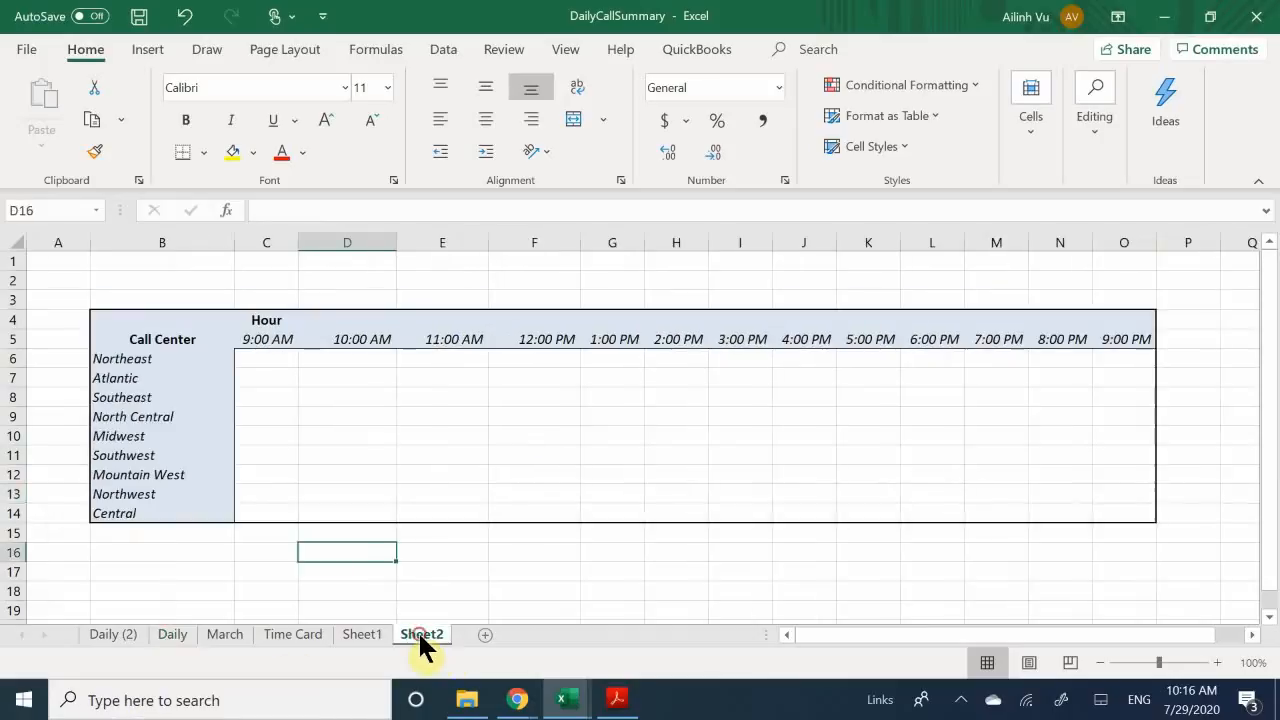
pyautogui.rightClick(419, 638)
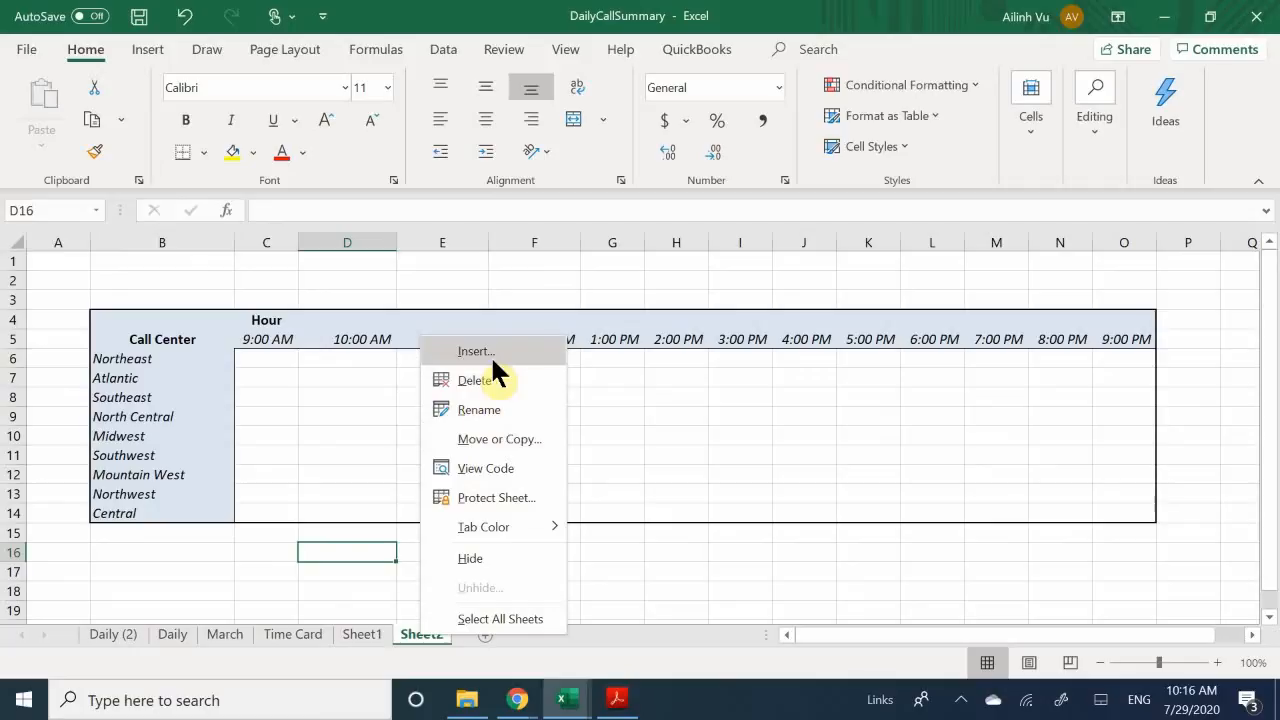
pyautogui.click(476, 381)
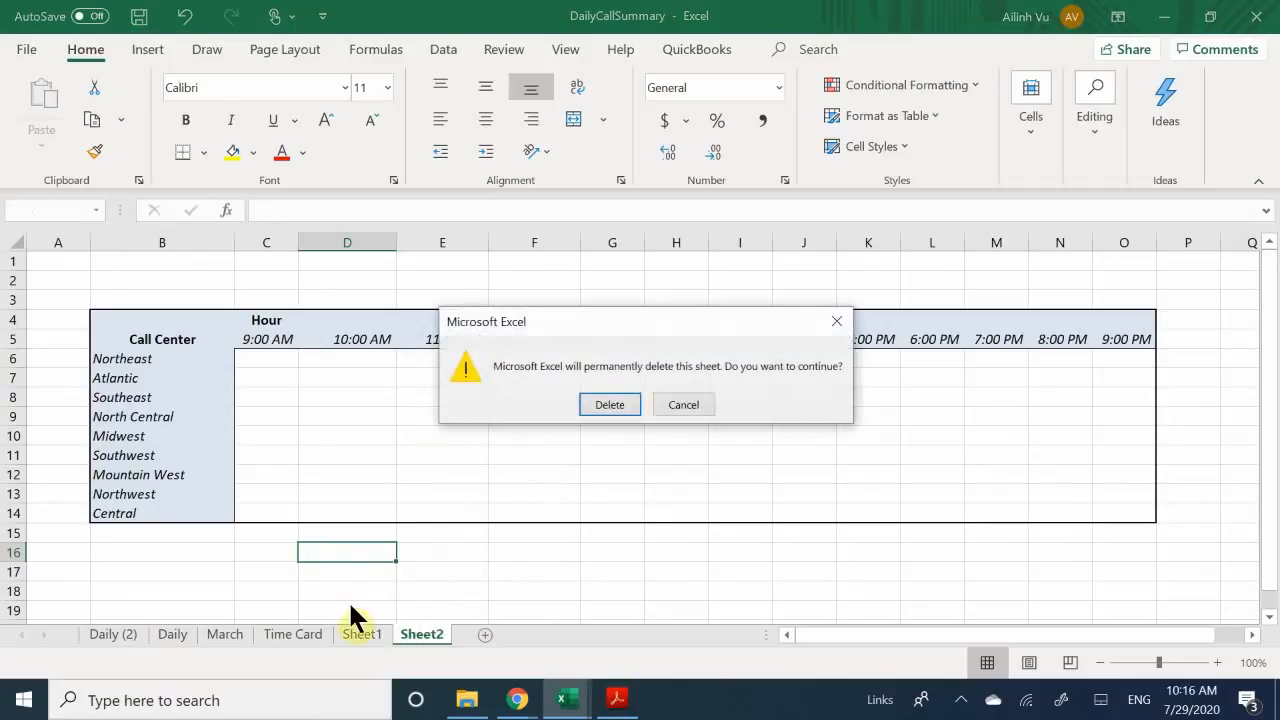
pyautogui.click(584, 406)
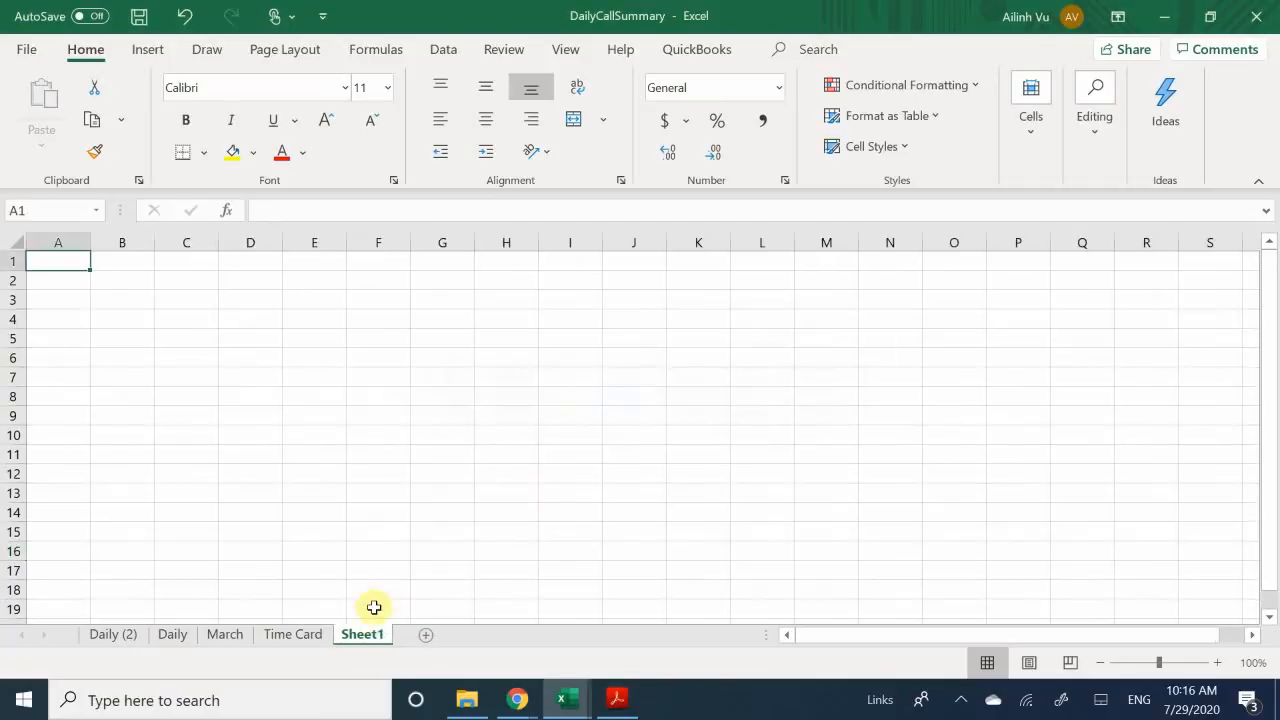
pyautogui.rightClick(363, 637)
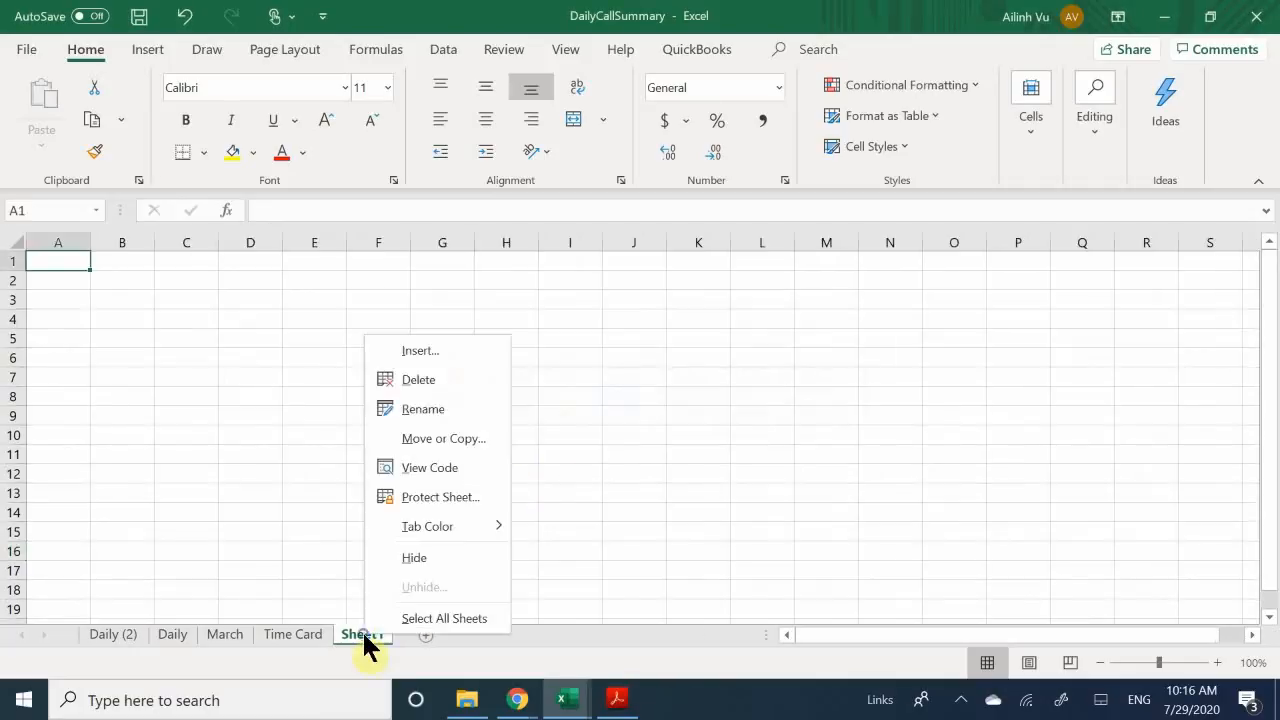
pyautogui.click(441, 382)
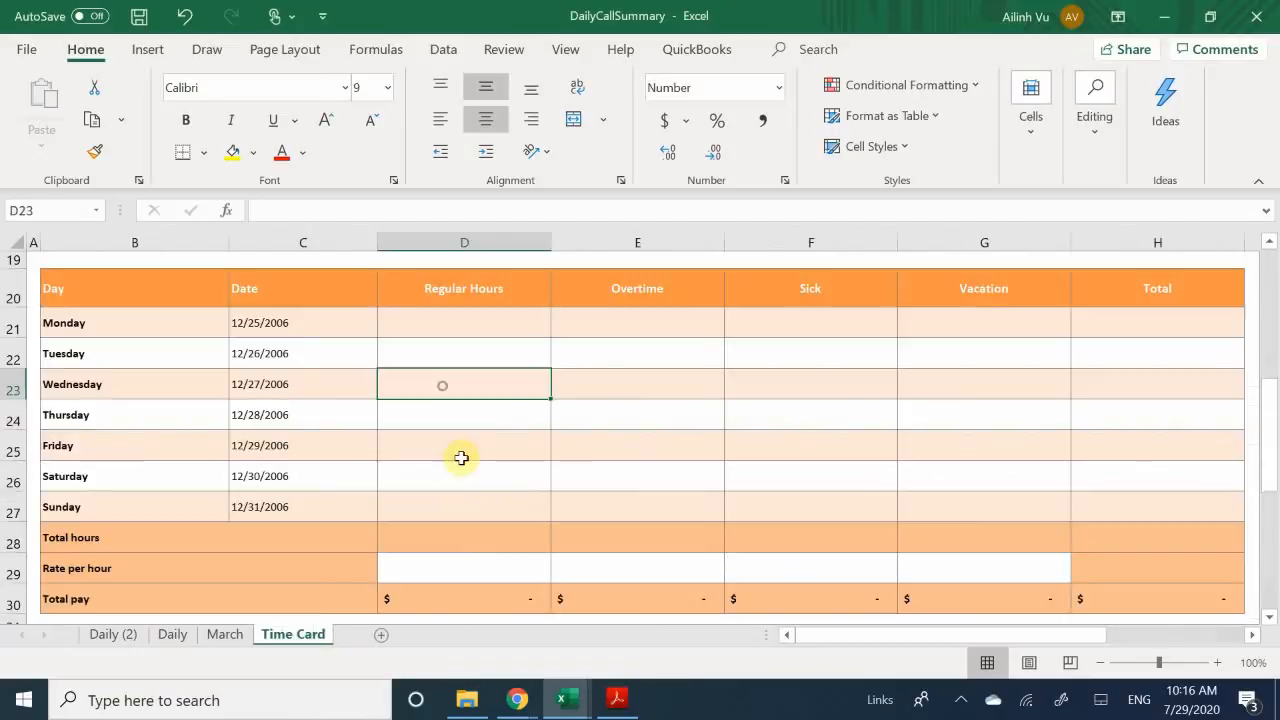
# Step: Delete the Time Card and March worksheets, leaving the Daily (2) and Daily sheets
pyautogui.rightClick(290, 636)
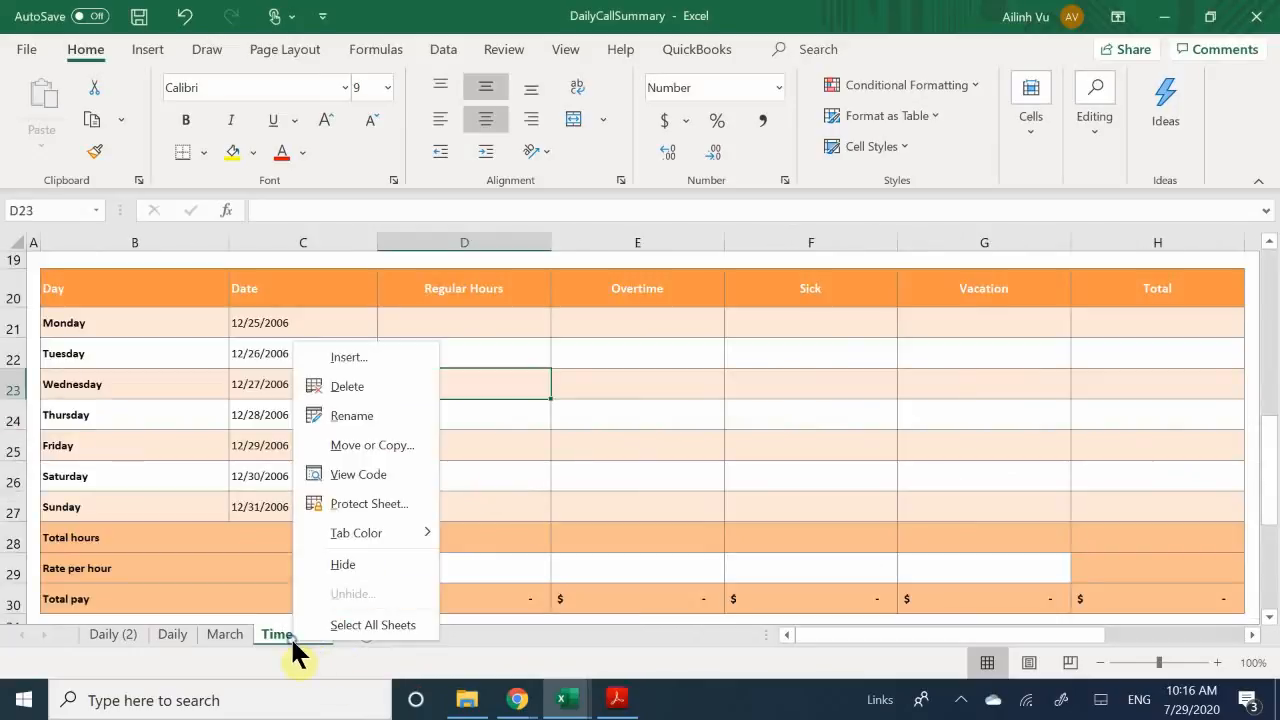
pyautogui.click(347, 386)
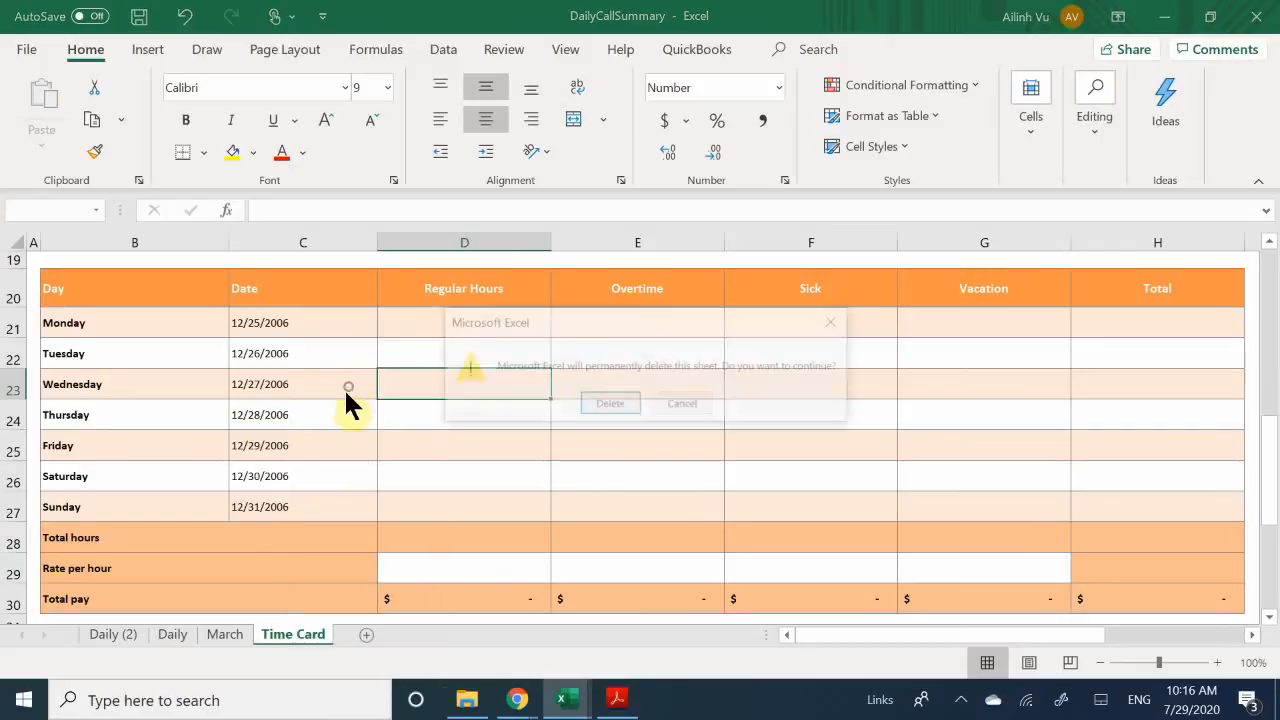
pyautogui.click(603, 403)
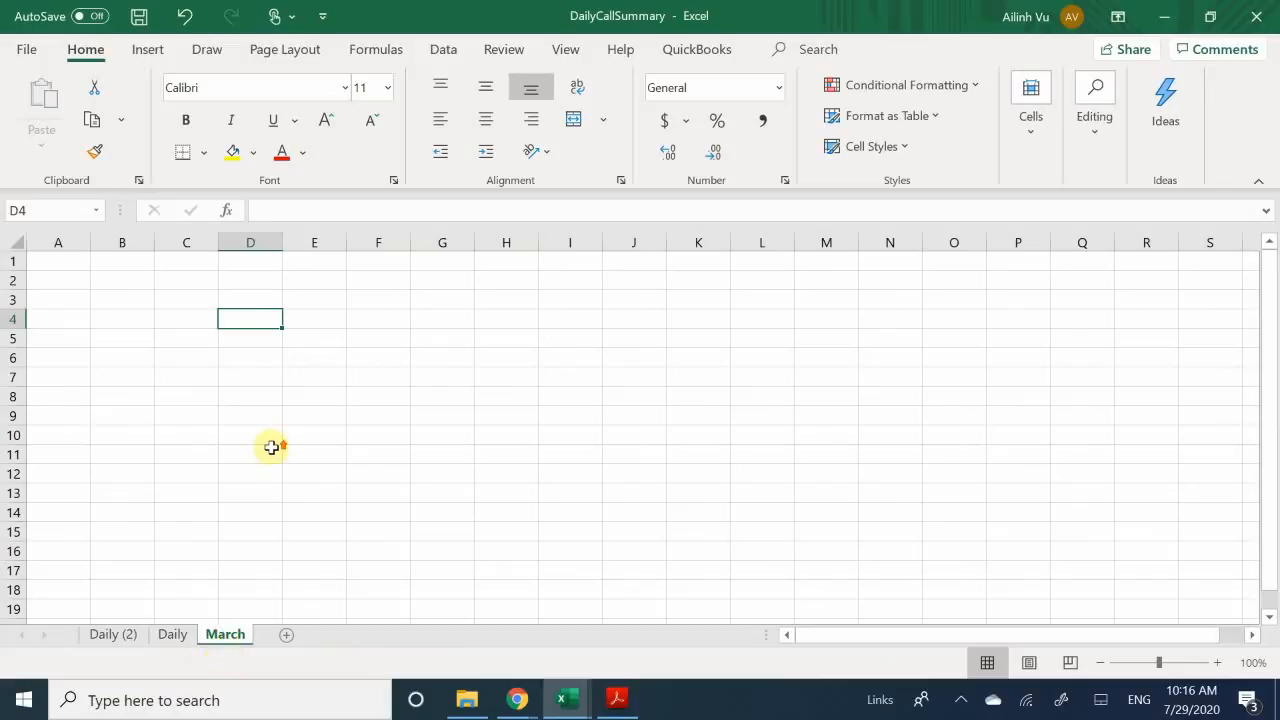
pyautogui.rightClick(212, 637)
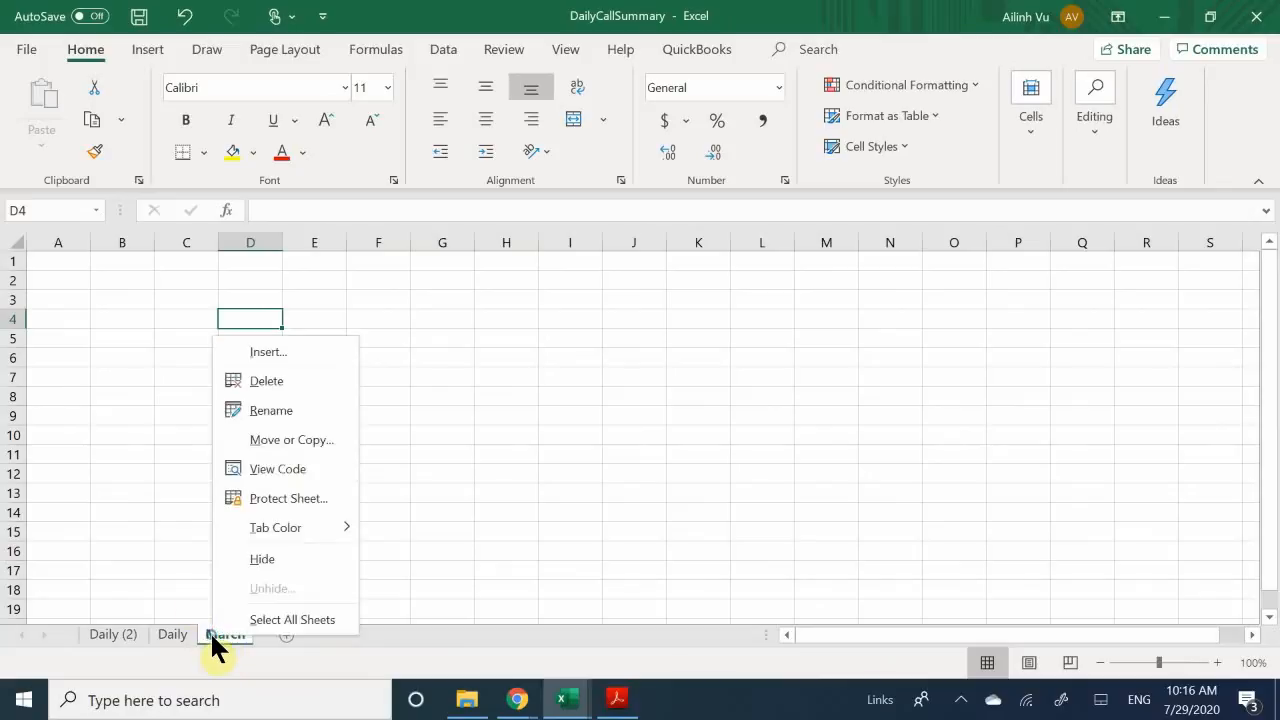
pyautogui.click(293, 386)
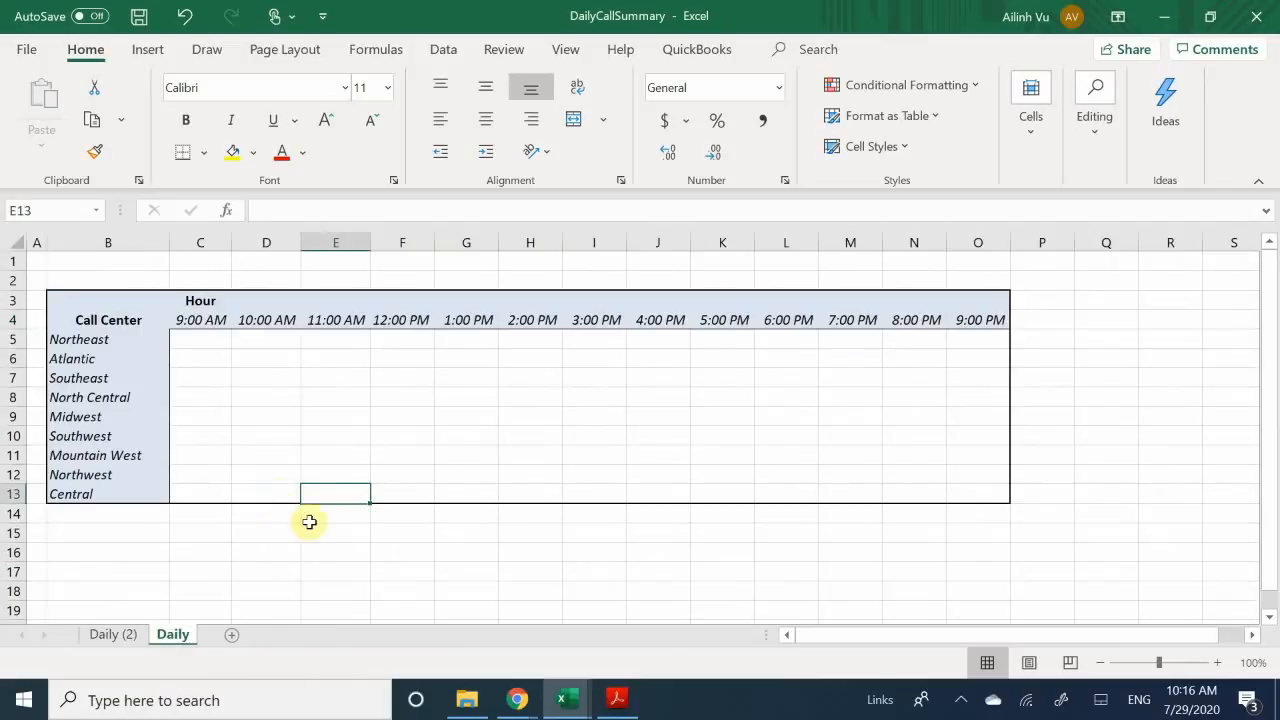
# Step: Insert a new worksheet after the Daily (2) sheet and name it January
pyautogui.click(110, 640)
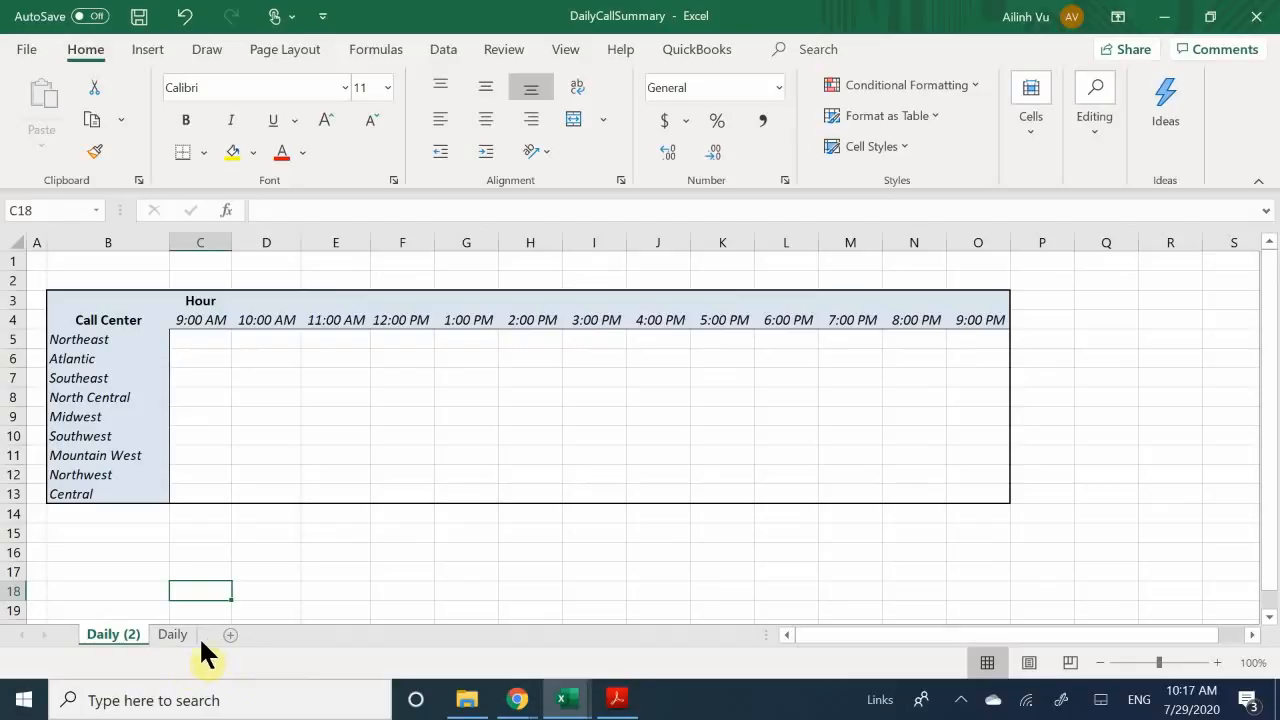
pyautogui.click(230, 634)
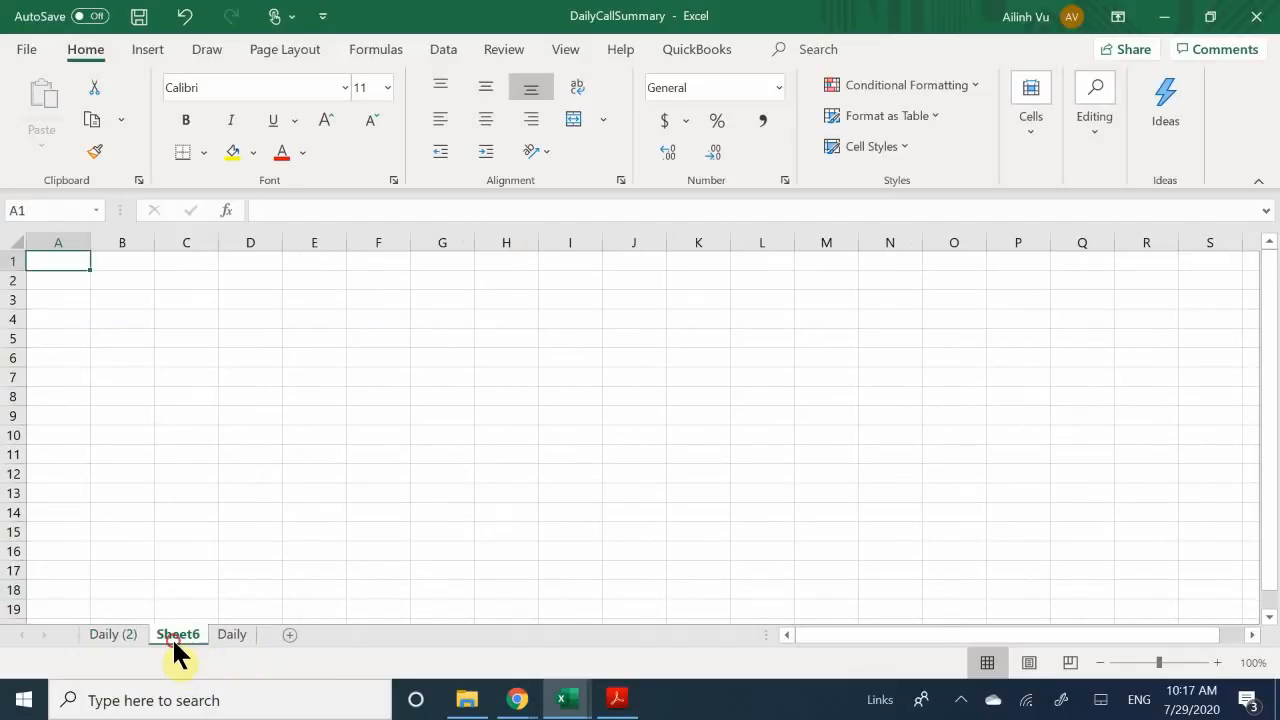
pyautogui.doubleClick(179, 634)
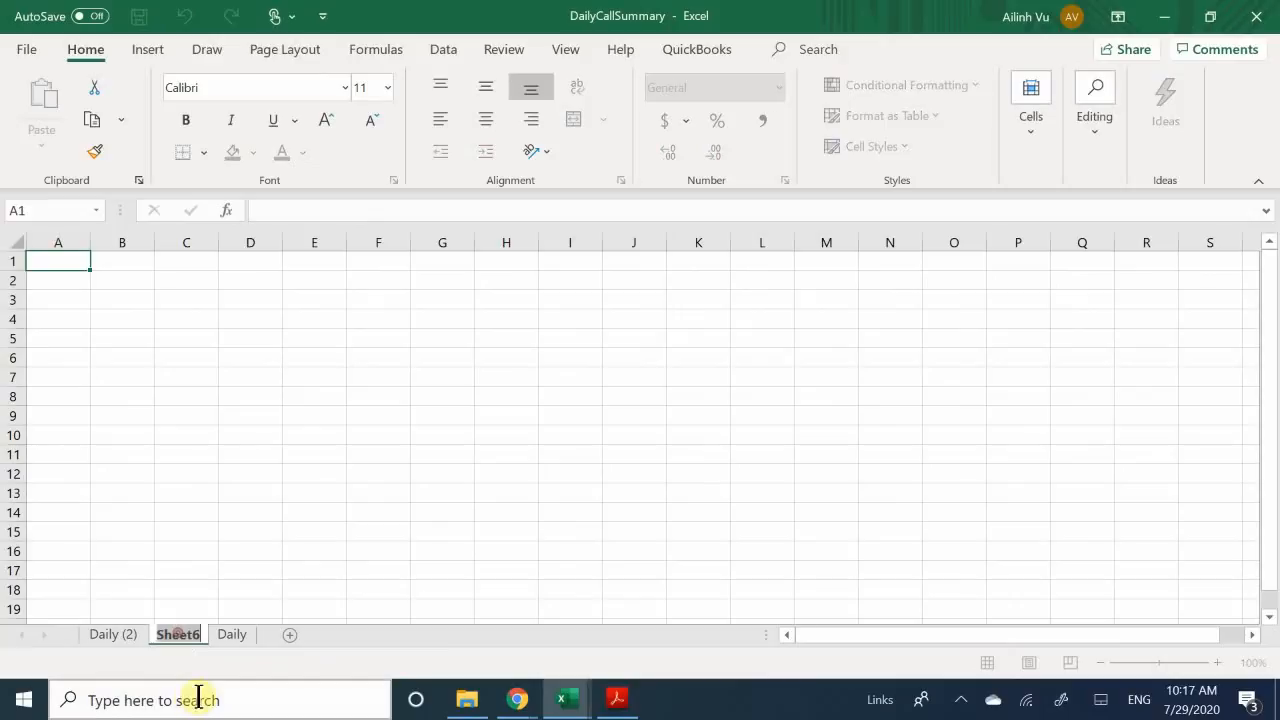
pyautogui.press('BackSpace')
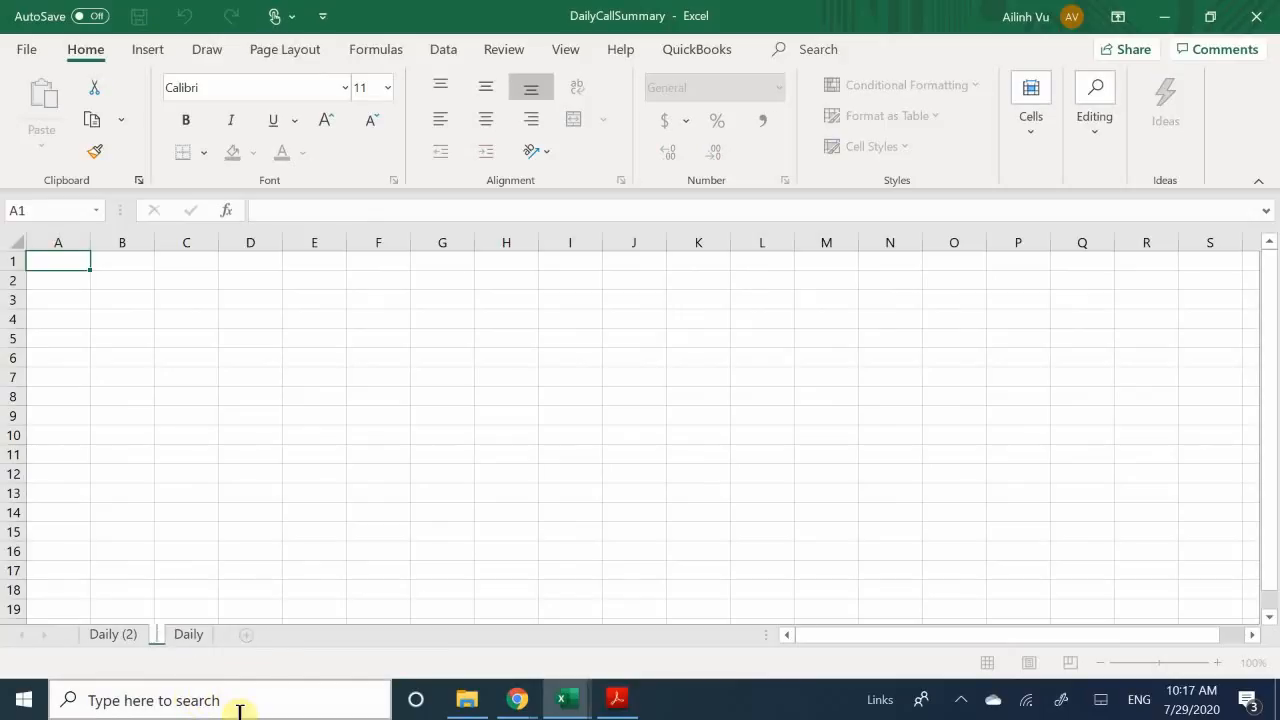
pyautogui.write('January')
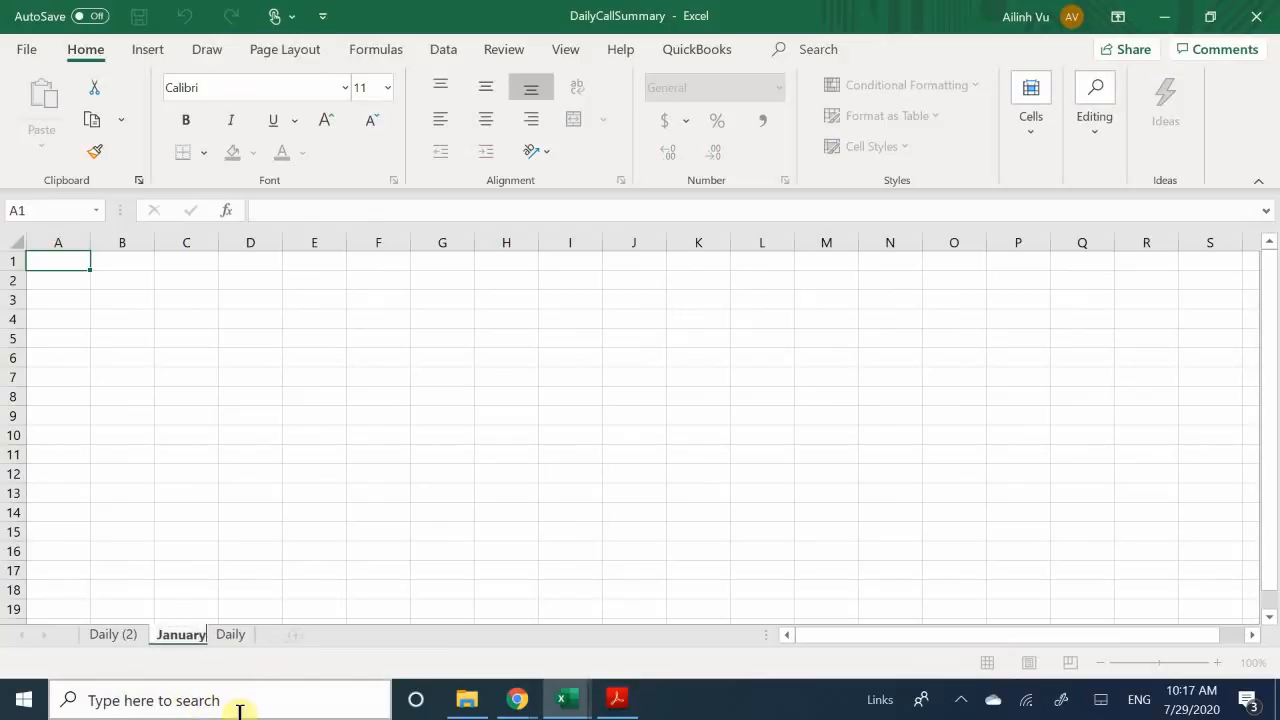
pyautogui.press('Return')
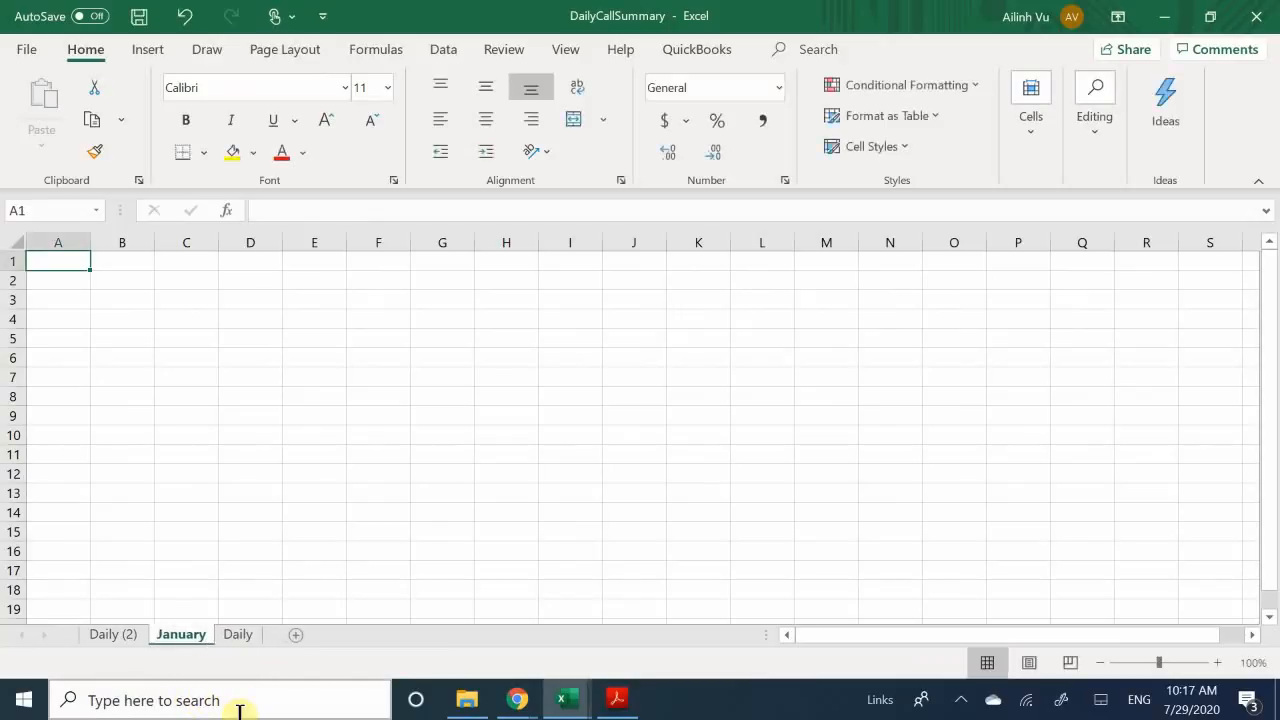
# Step: Create a copy of the Daily (2) worksheet in the same workbook, placed before Daily (2)
pyautogui.click(107, 633)
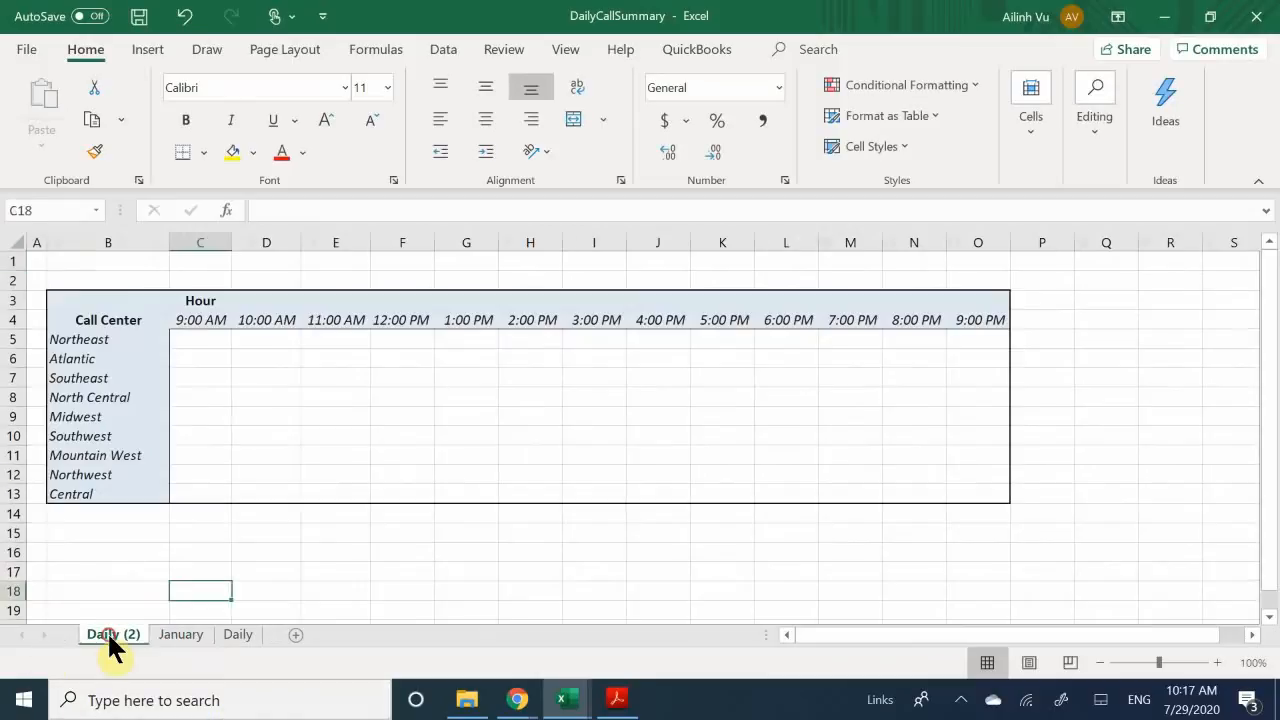
pyautogui.rightClick(107, 631)
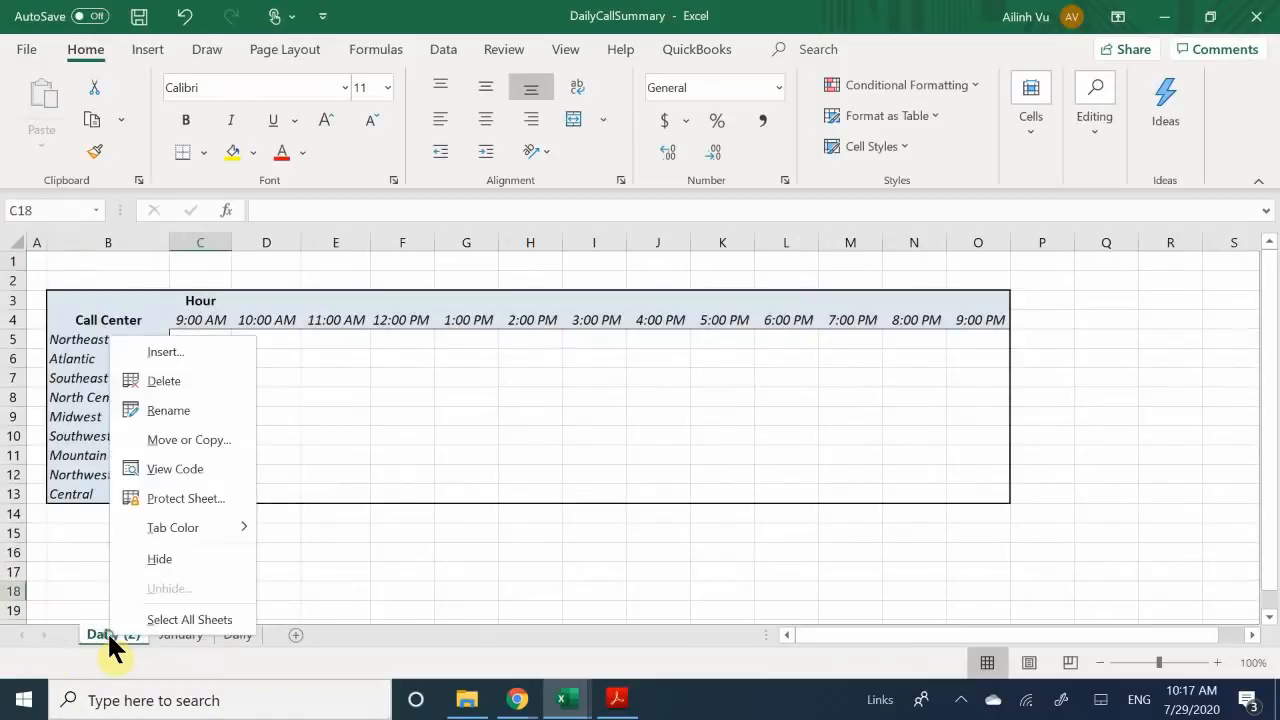
pyautogui.click(179, 438)
pyautogui.click(92, 511)
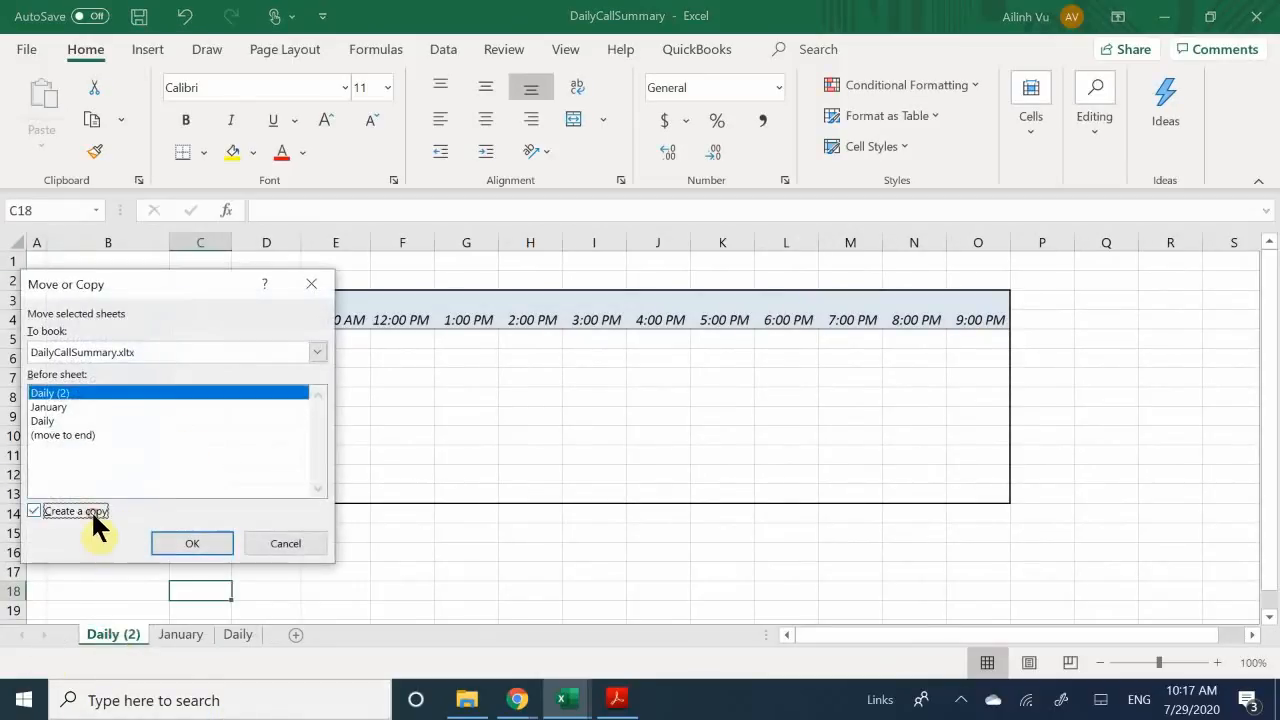
pyautogui.click(199, 540)
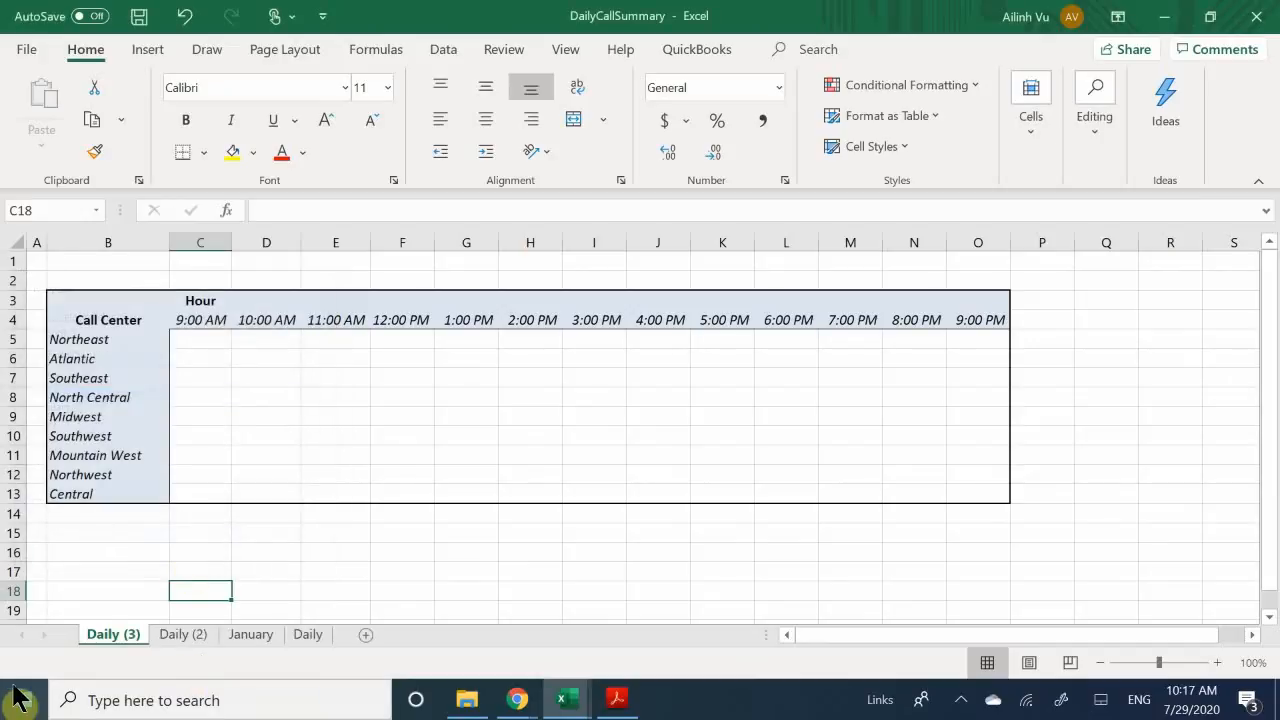
# Step: Reorder the worksheets so Daily comes first, followed by Daily (3) and January, with Daily (2) last
pyautogui.moveTo(120, 629); pyautogui.dragTo(228, 652)
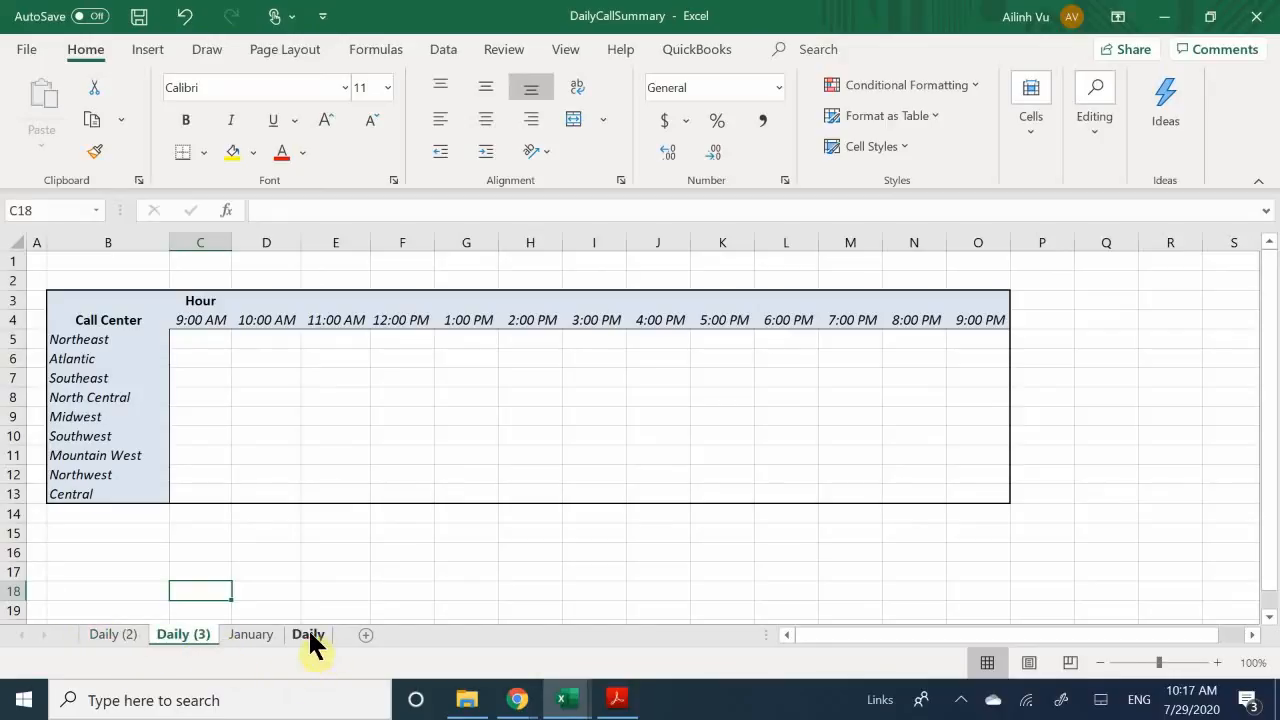
pyautogui.moveTo(312, 640); pyautogui.dragTo(356, 634)
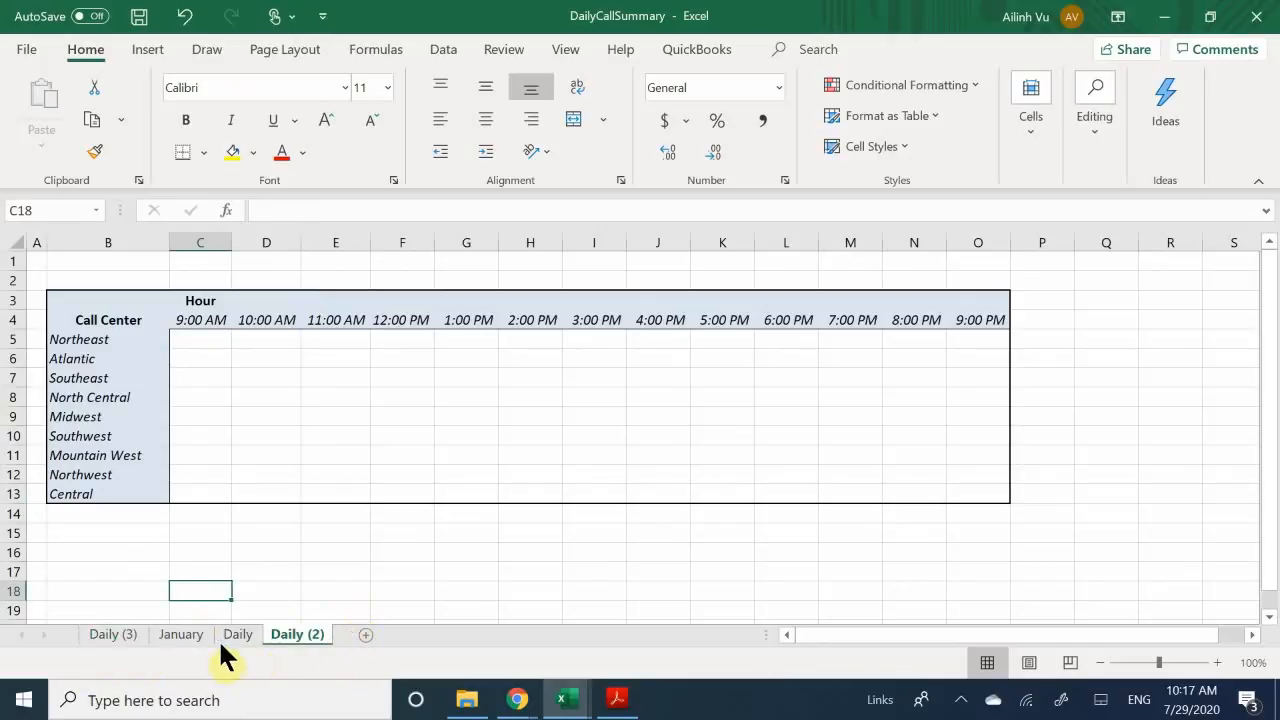
pyautogui.moveTo(218, 639); pyautogui.dragTo(90, 641)
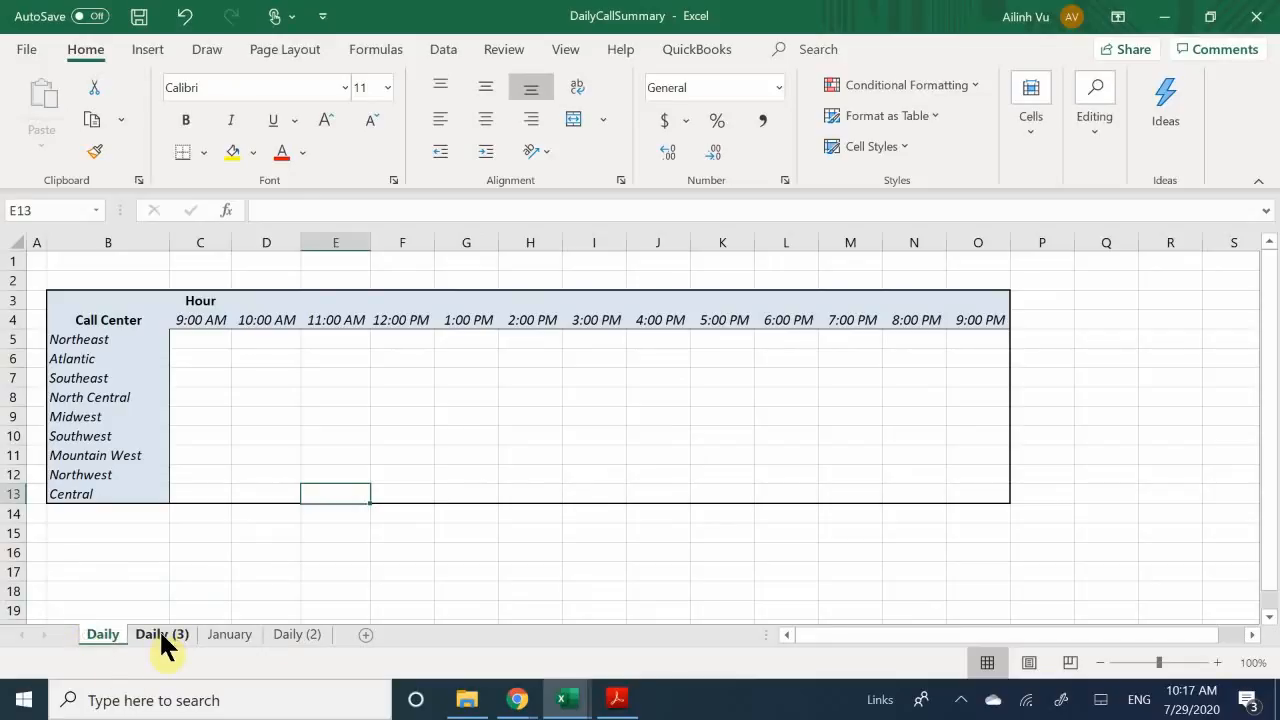
# Step: Rename the Daily (3) worksheet as February
pyautogui.click(159, 640)
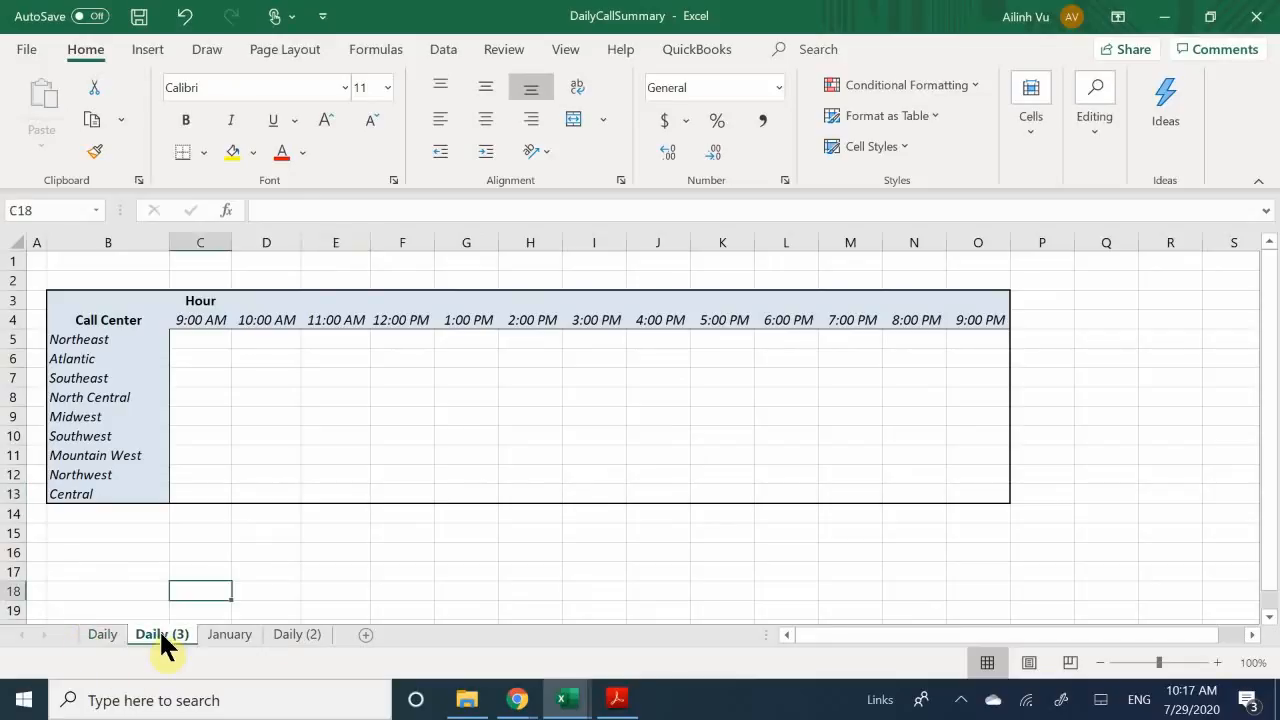
pyautogui.click(296, 640)
pyautogui.click(161, 633)
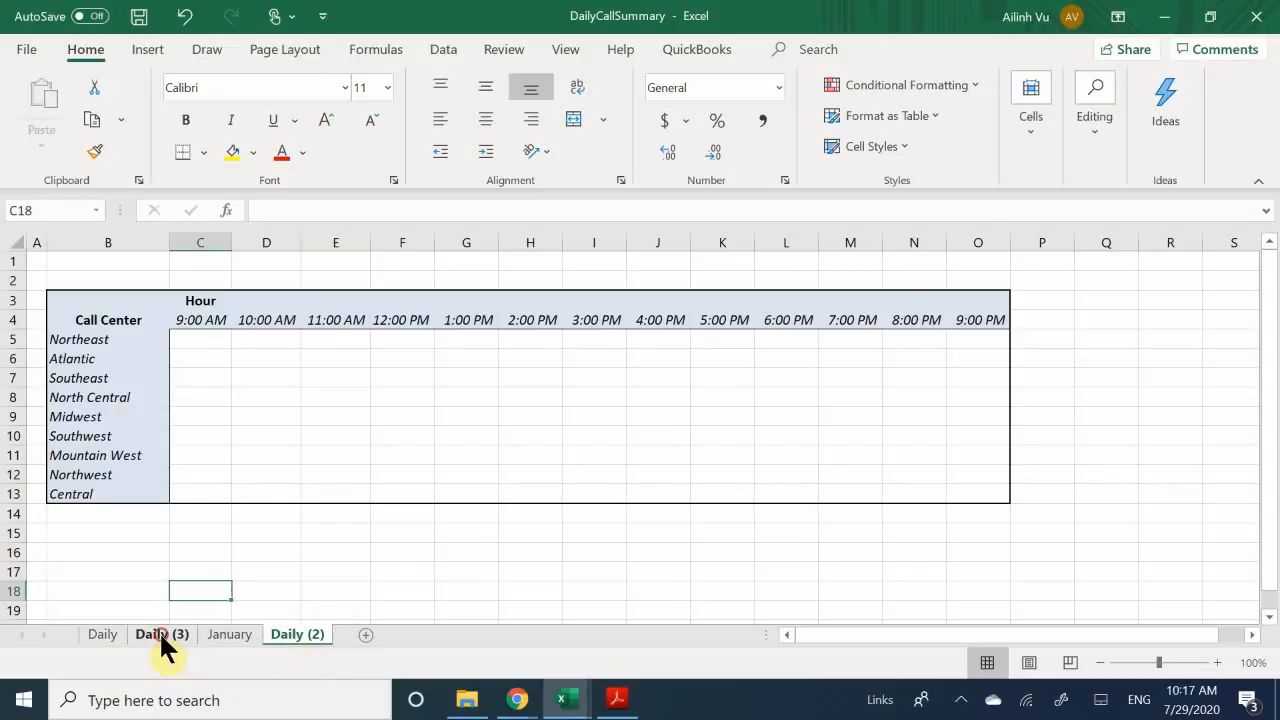
pyautogui.doubleClick(156, 640)
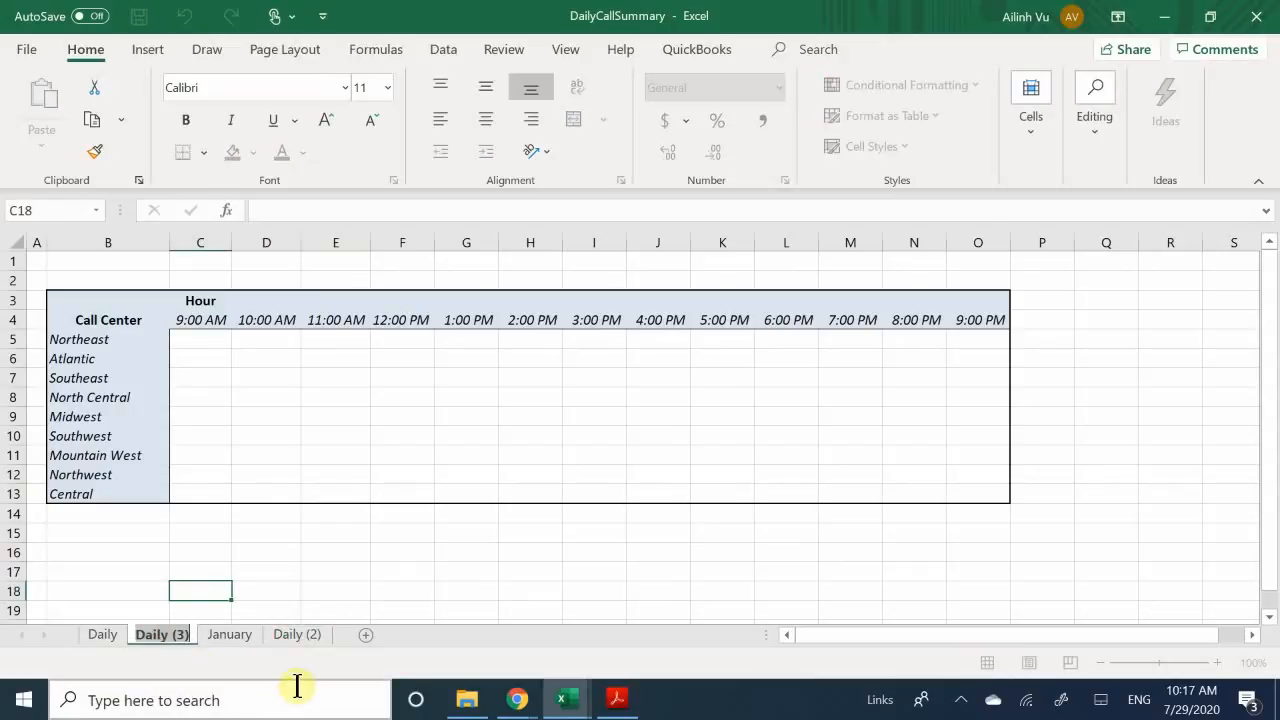
pyautogui.write('Feb')
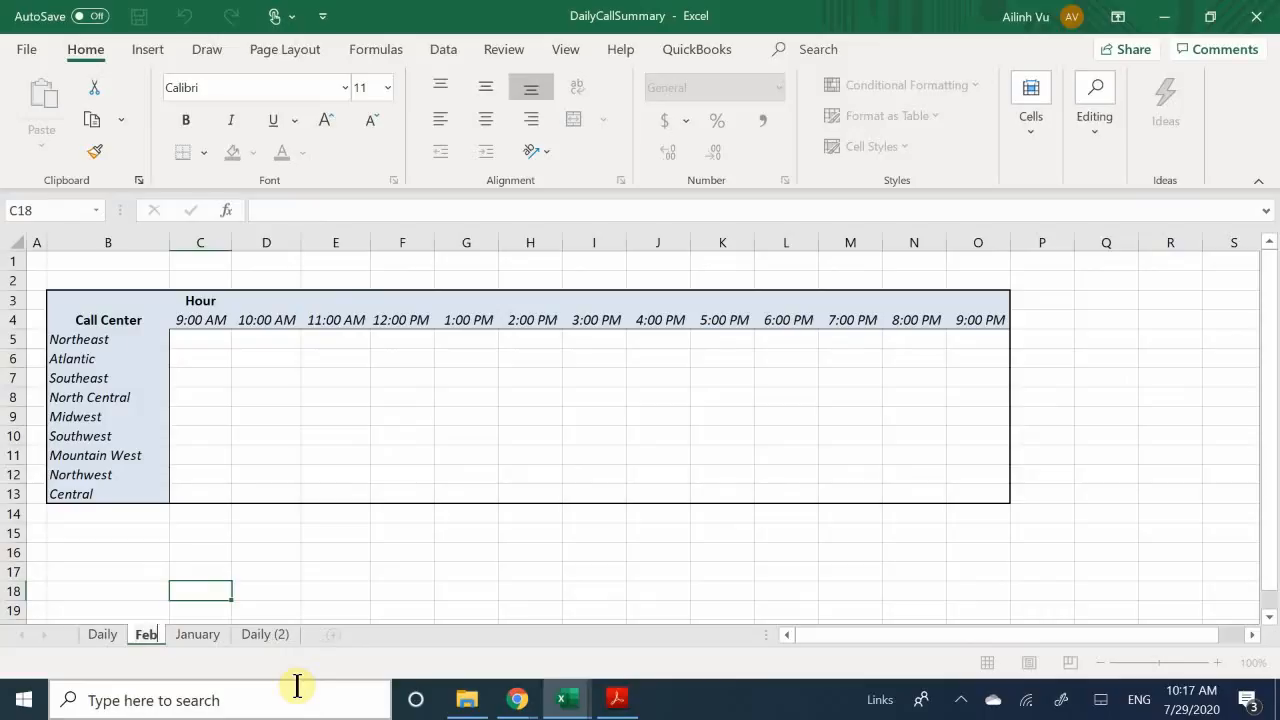
pyautogui.write('ru')
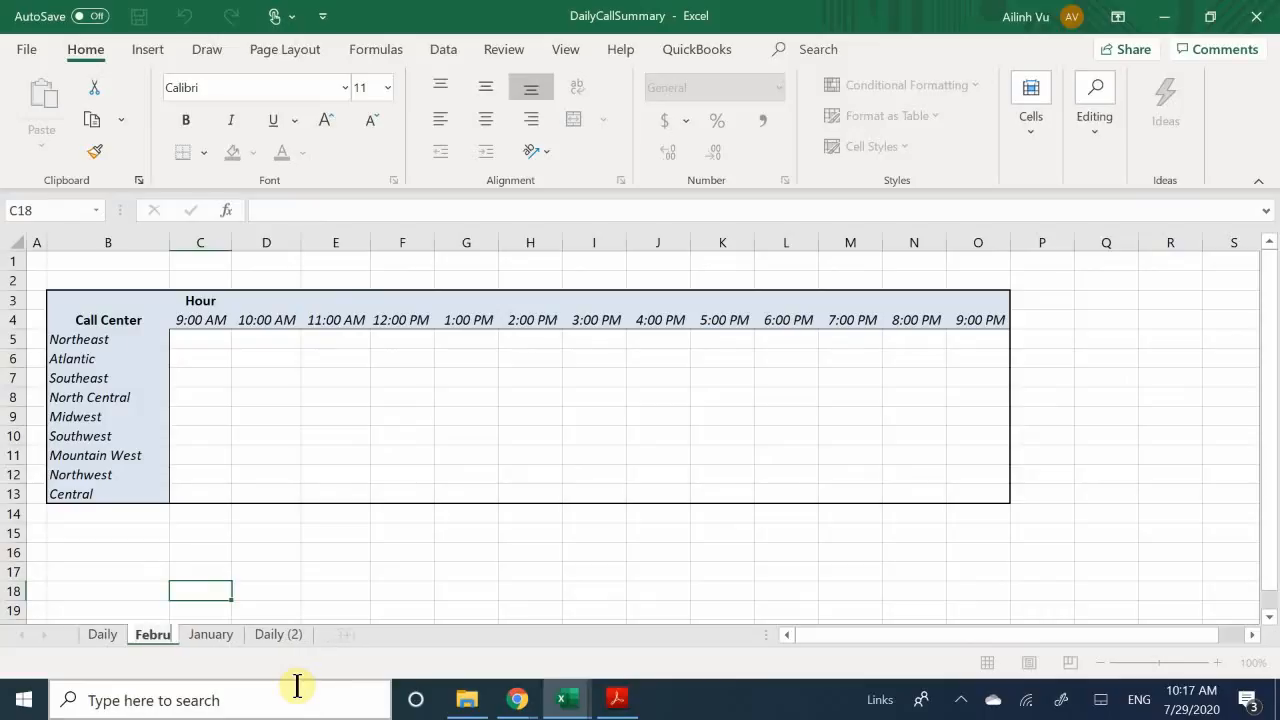
pyautogui.write('ary')
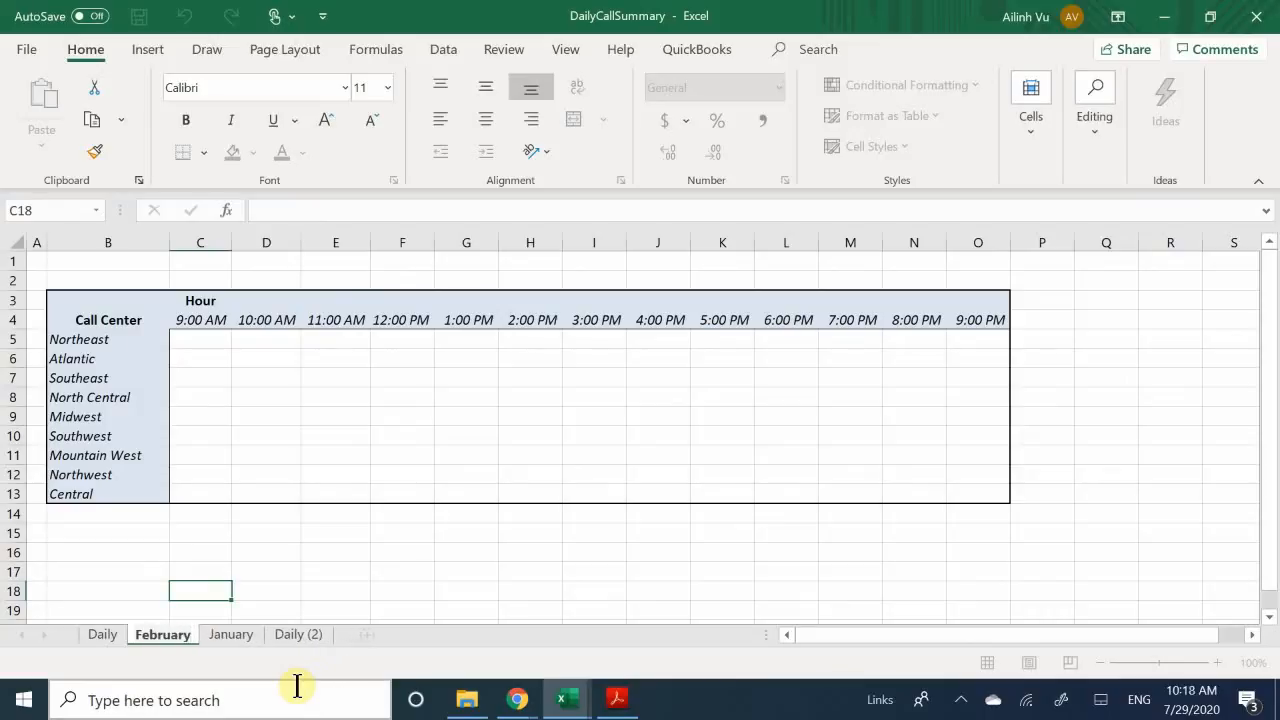
pyautogui.press('Return')
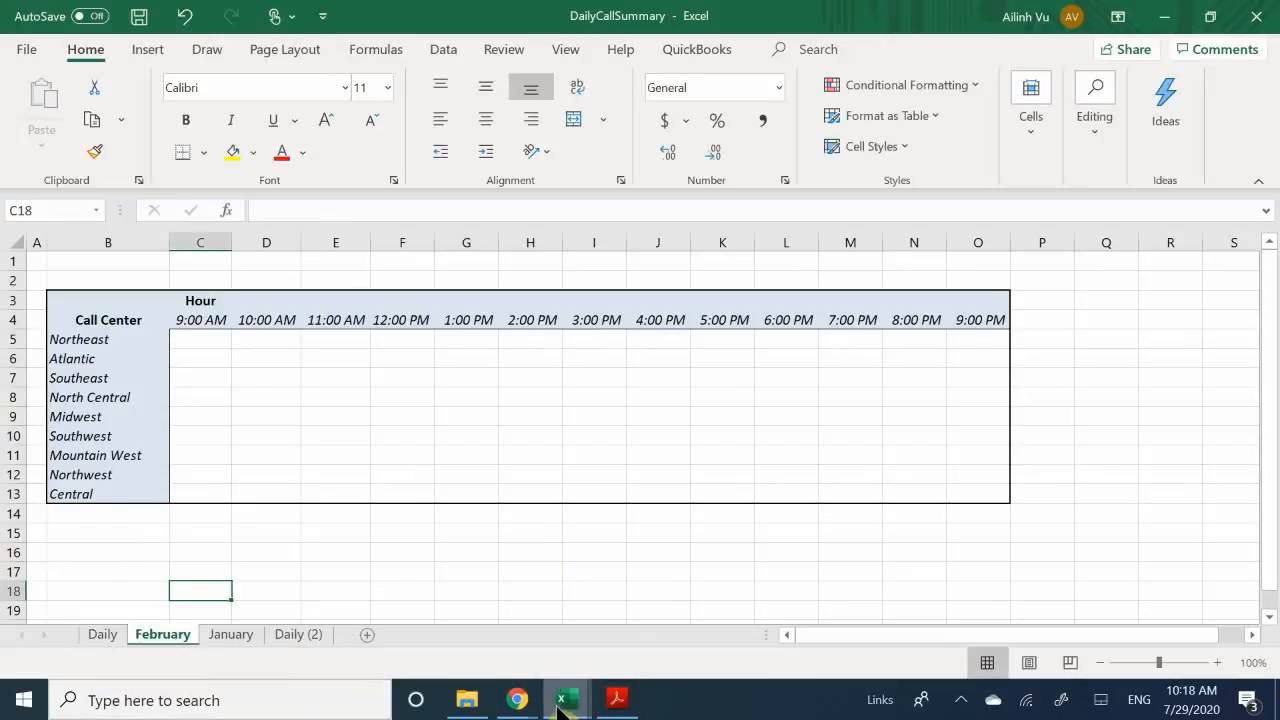
# Step: Switch to the FebruaryCalls workbook and copy the hourly call figures in C5:O13
pyautogui.moveTo(563, 700)
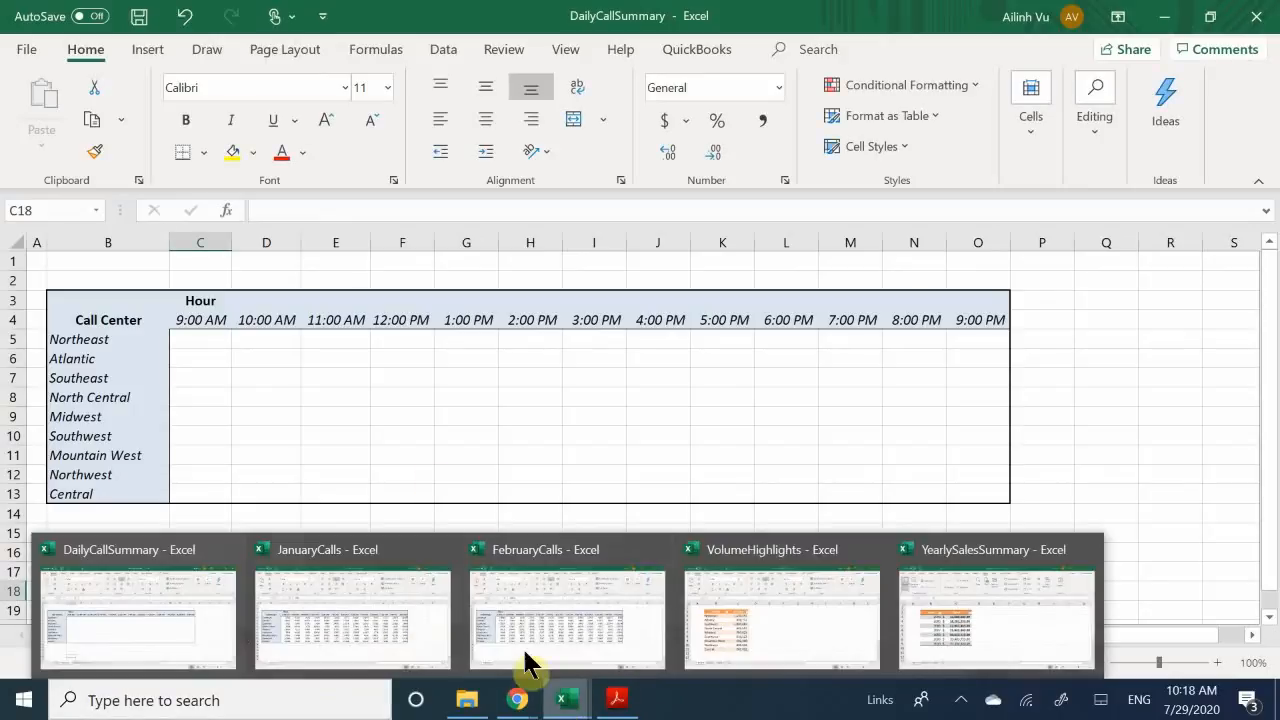
pyautogui.click(543, 599)
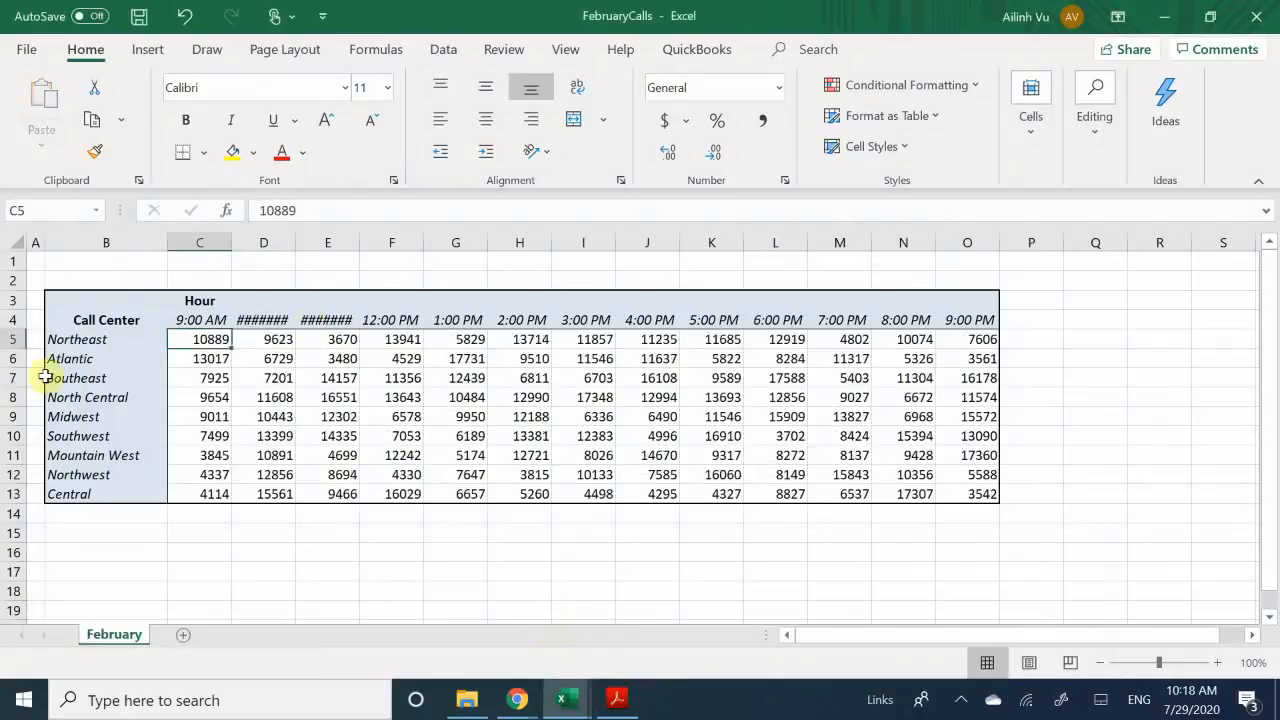
pyautogui.moveTo(200, 334); pyautogui.dragTo(963, 495)
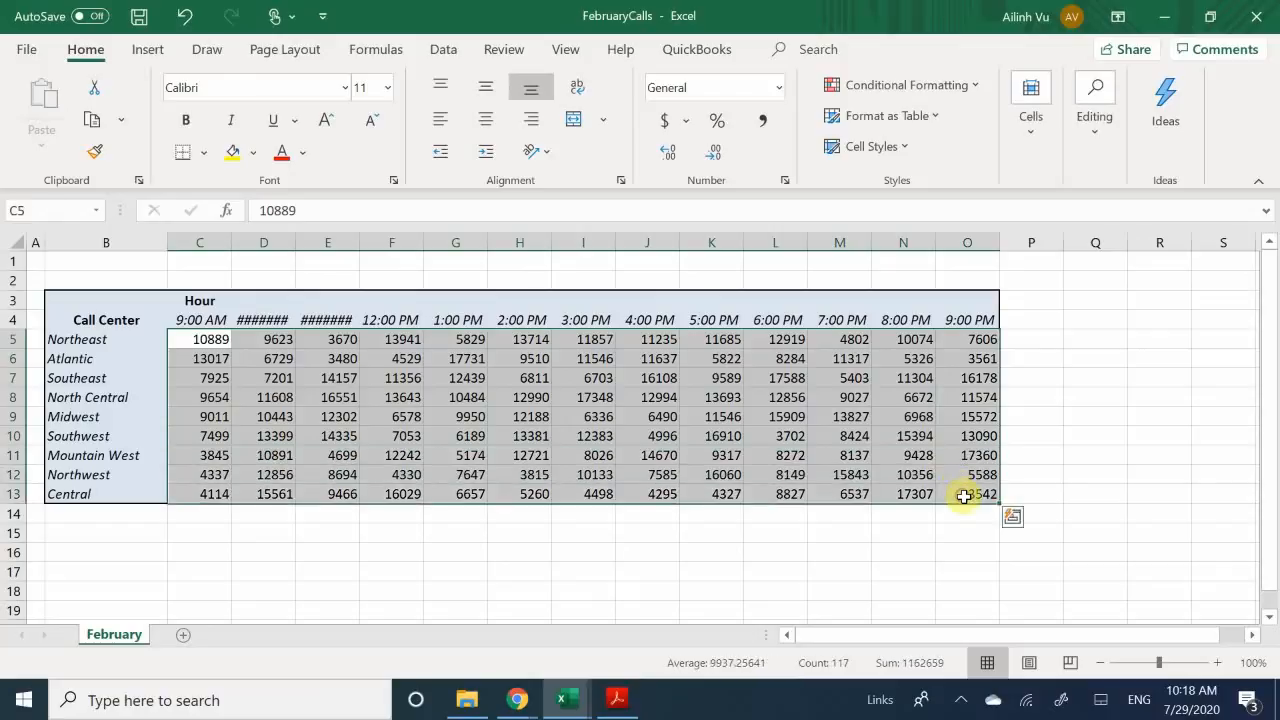
pyautogui.hotkey('ctrl', 'c')
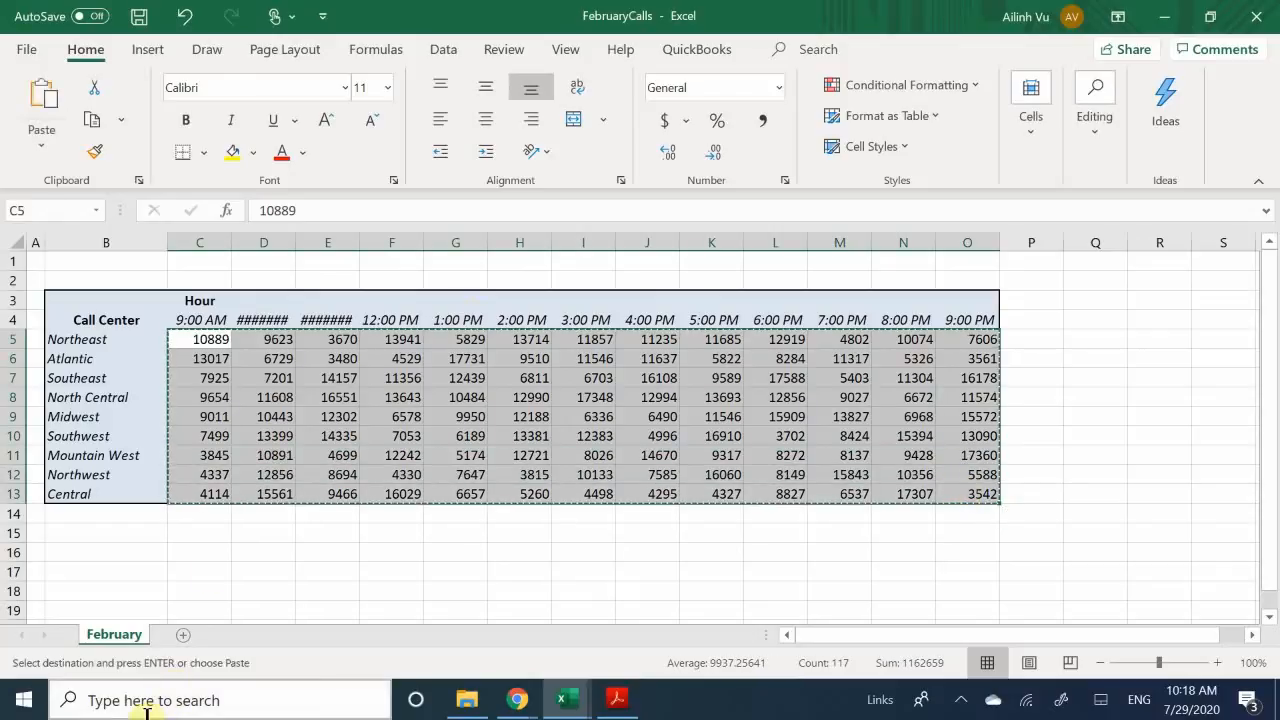
# Step: Paste the copied call figures into the February sheet of the DailyCallSummary workbook, starting at cell C5
pyautogui.moveTo(557, 705)
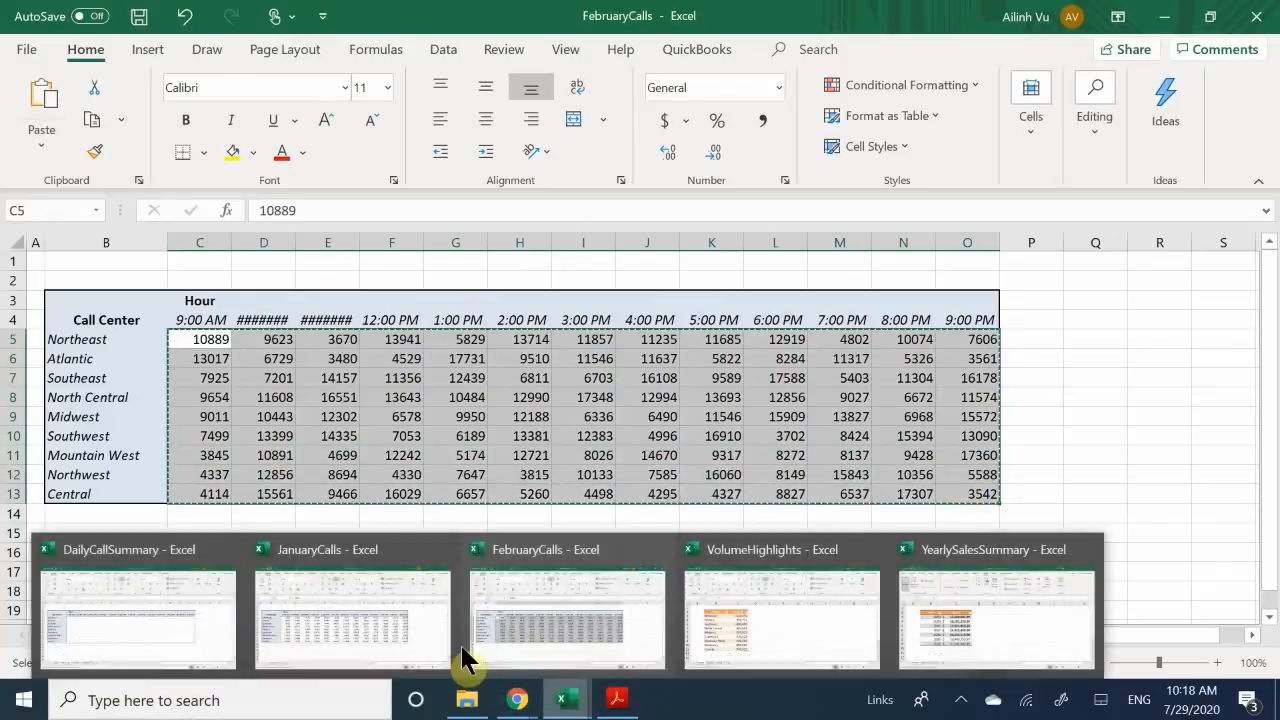
pyautogui.click(188, 606)
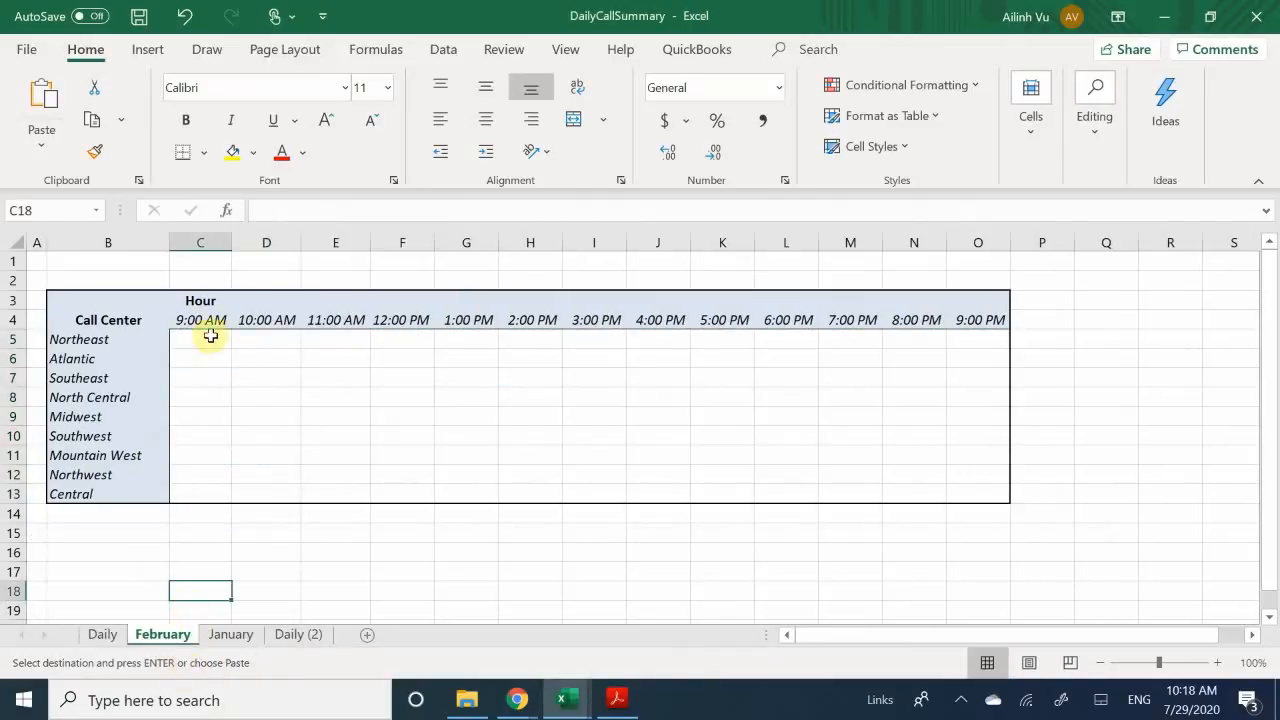
pyautogui.click(202, 342)
pyautogui.hotkey('ctrl', 'v')
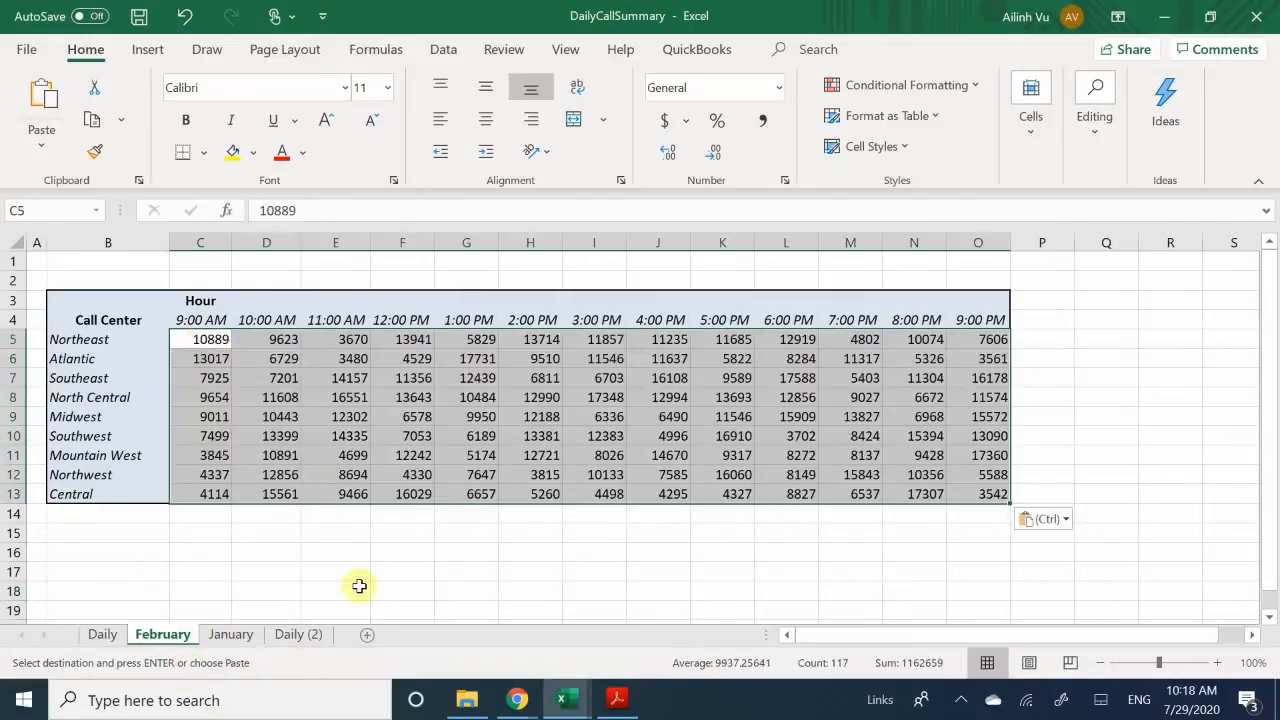
pyautogui.click(328, 547)
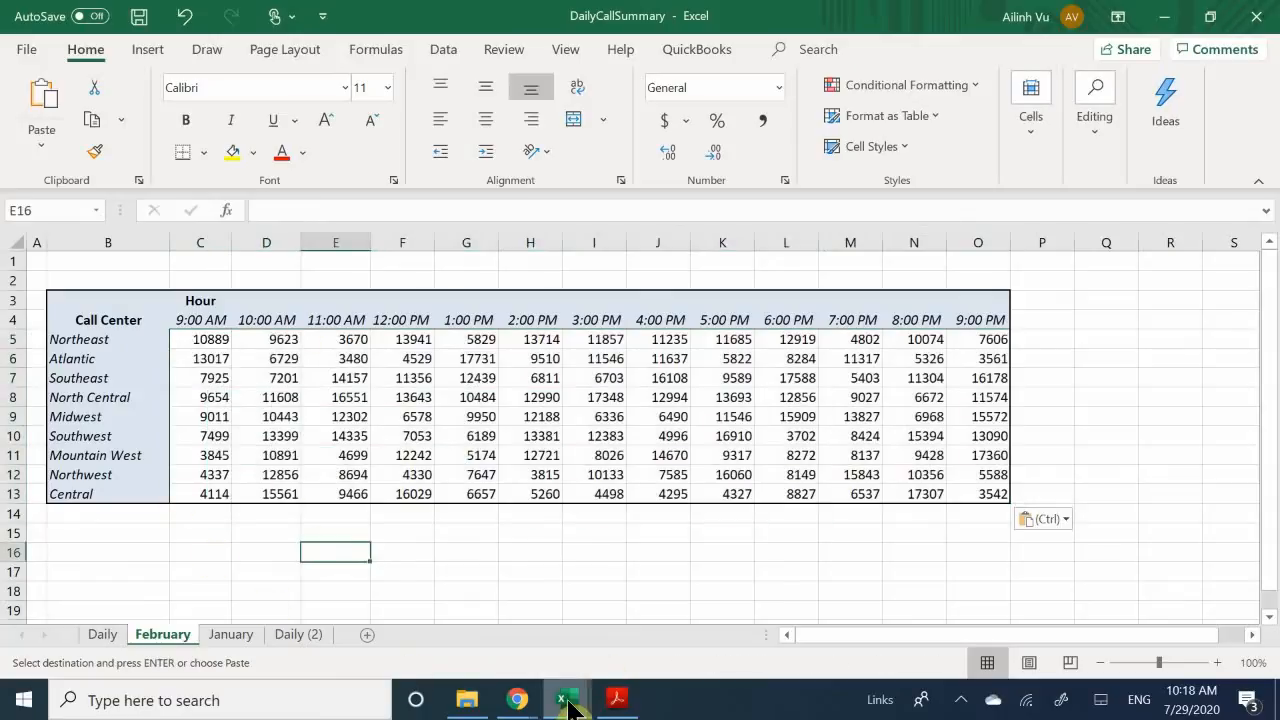
# Step: Delete the blank January worksheet from the DailyCallSummary workbook
pyautogui.click(228, 636)
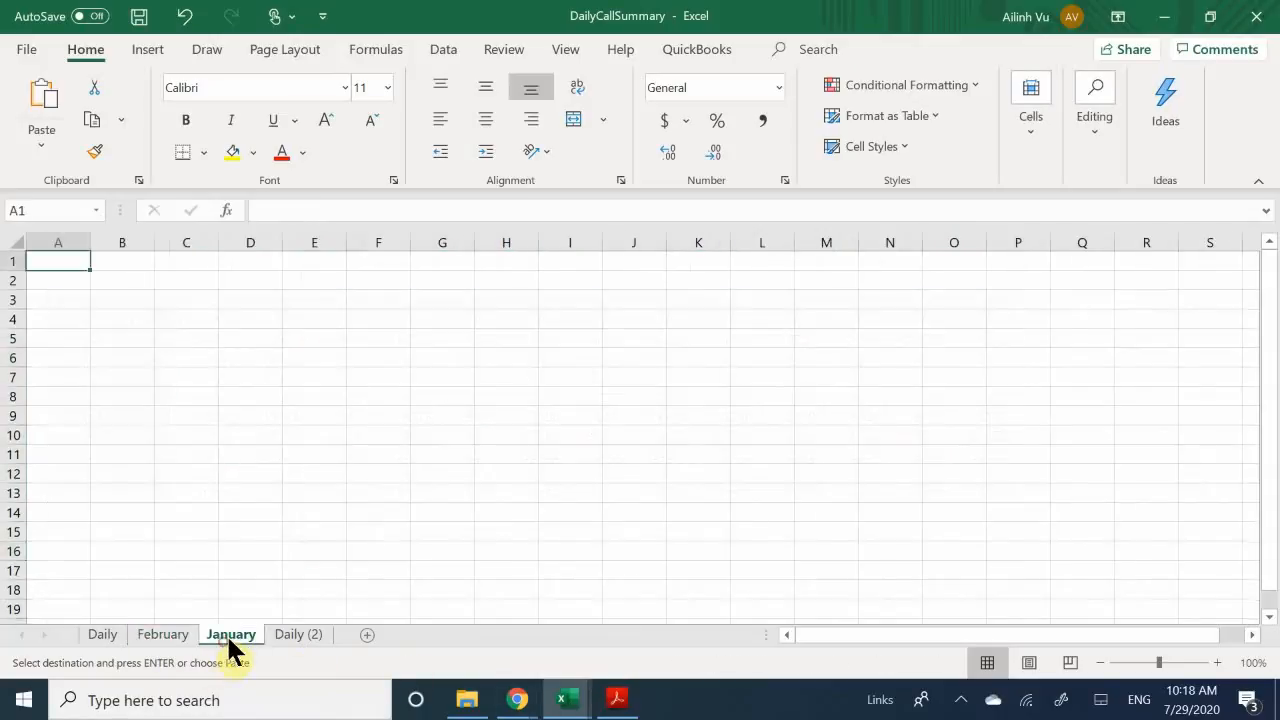
pyautogui.rightClick(233, 636)
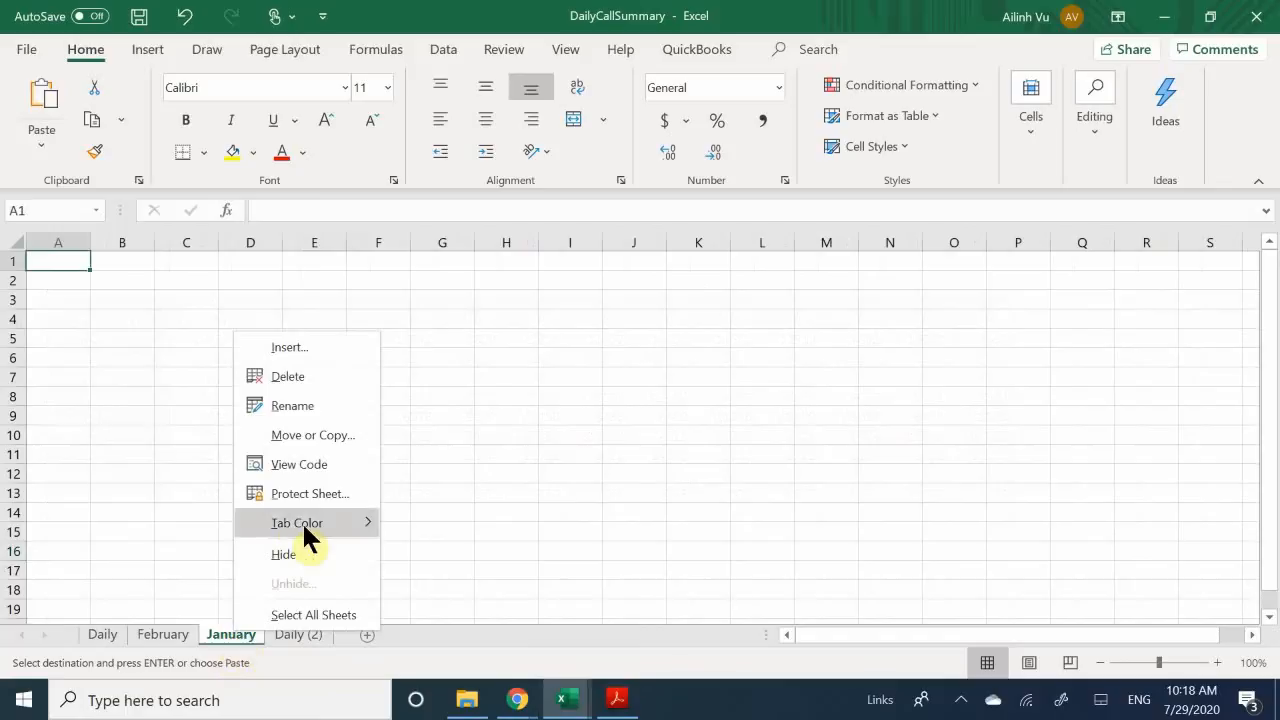
pyautogui.click(316, 380)
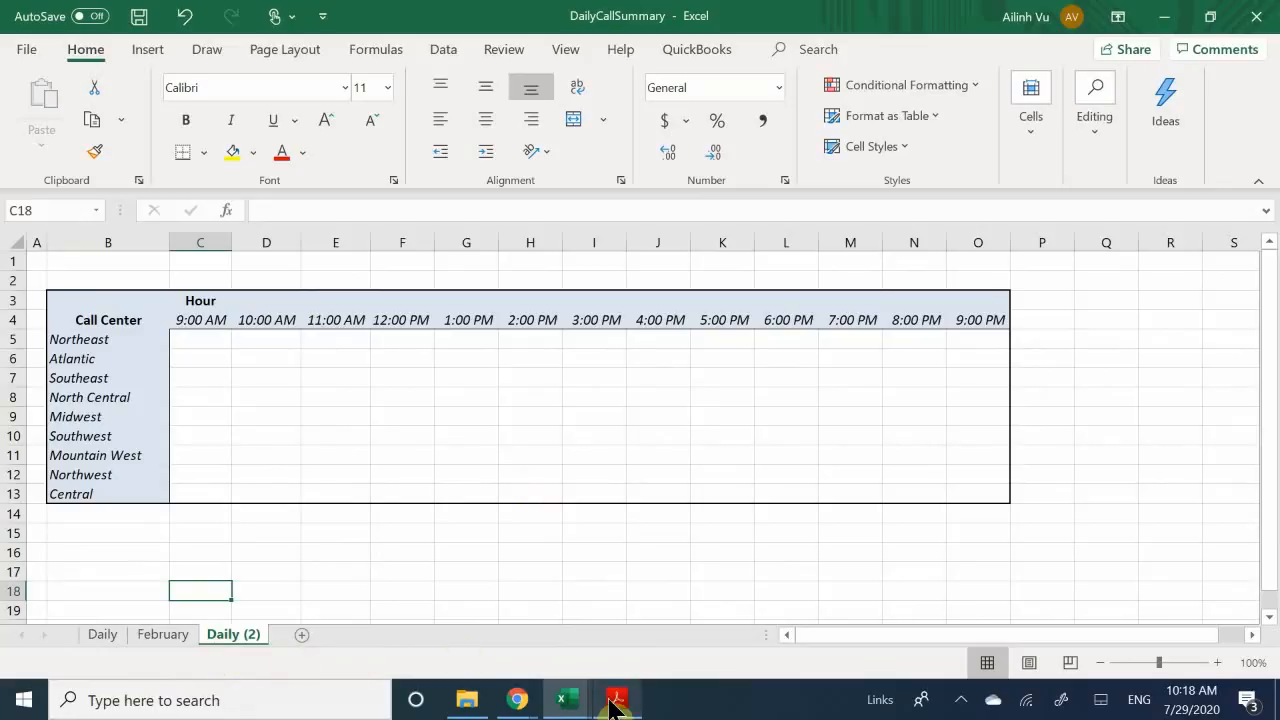
# Step: Copy the January sheet from the JanuaryCalls workbook into the DailyCallSummary workbook, placing it before the Daily sheet
pyautogui.moveTo(565, 705)
pyautogui.click(386, 643)
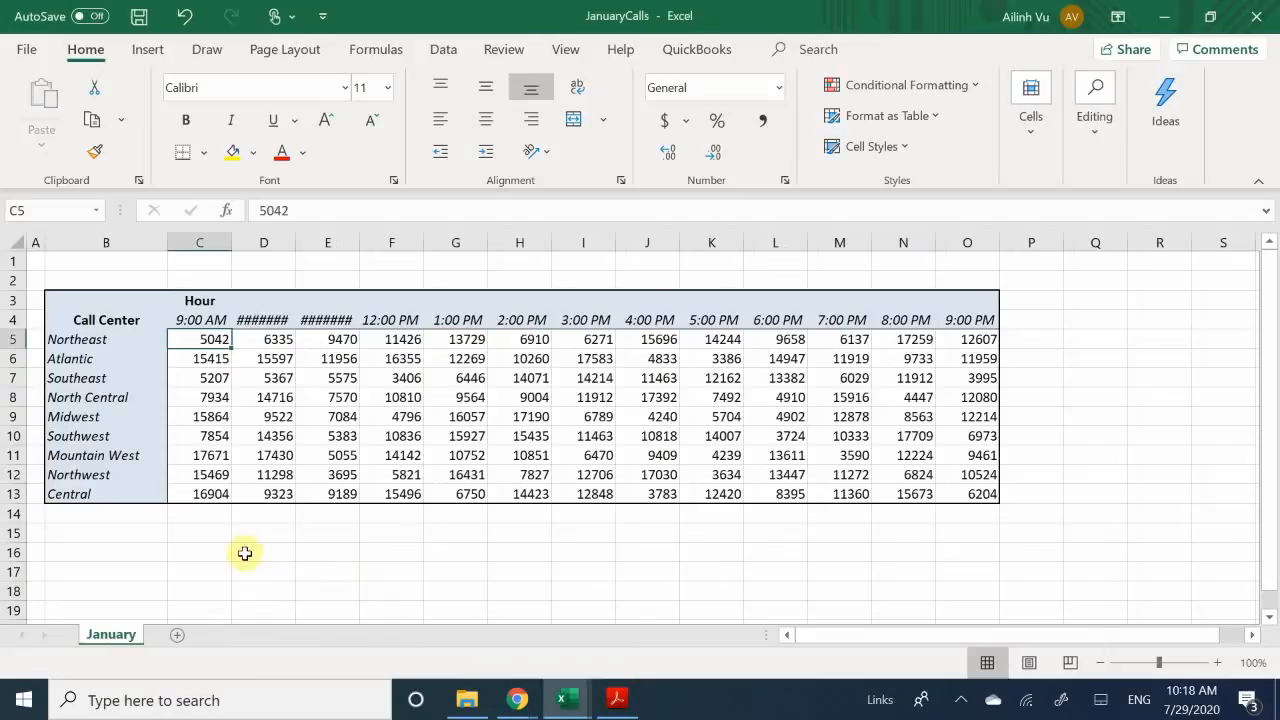
pyautogui.rightClick(113, 628)
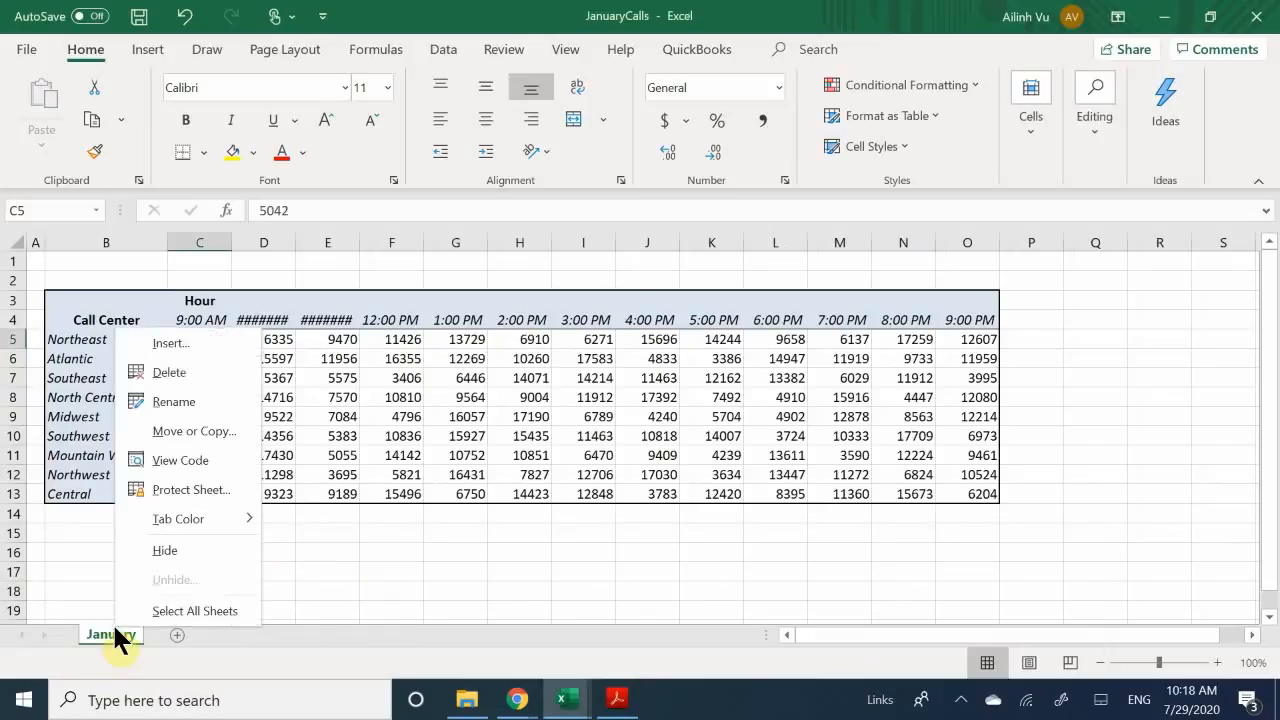
pyautogui.click(174, 432)
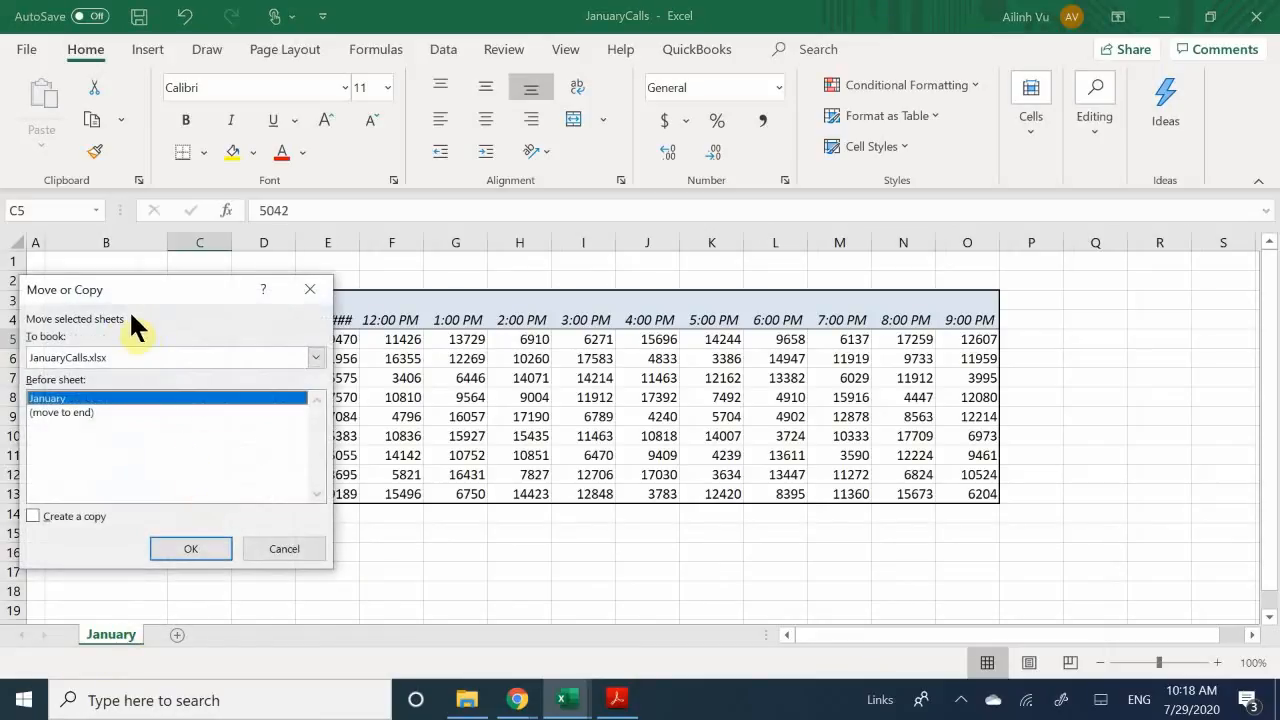
pyautogui.click(259, 357)
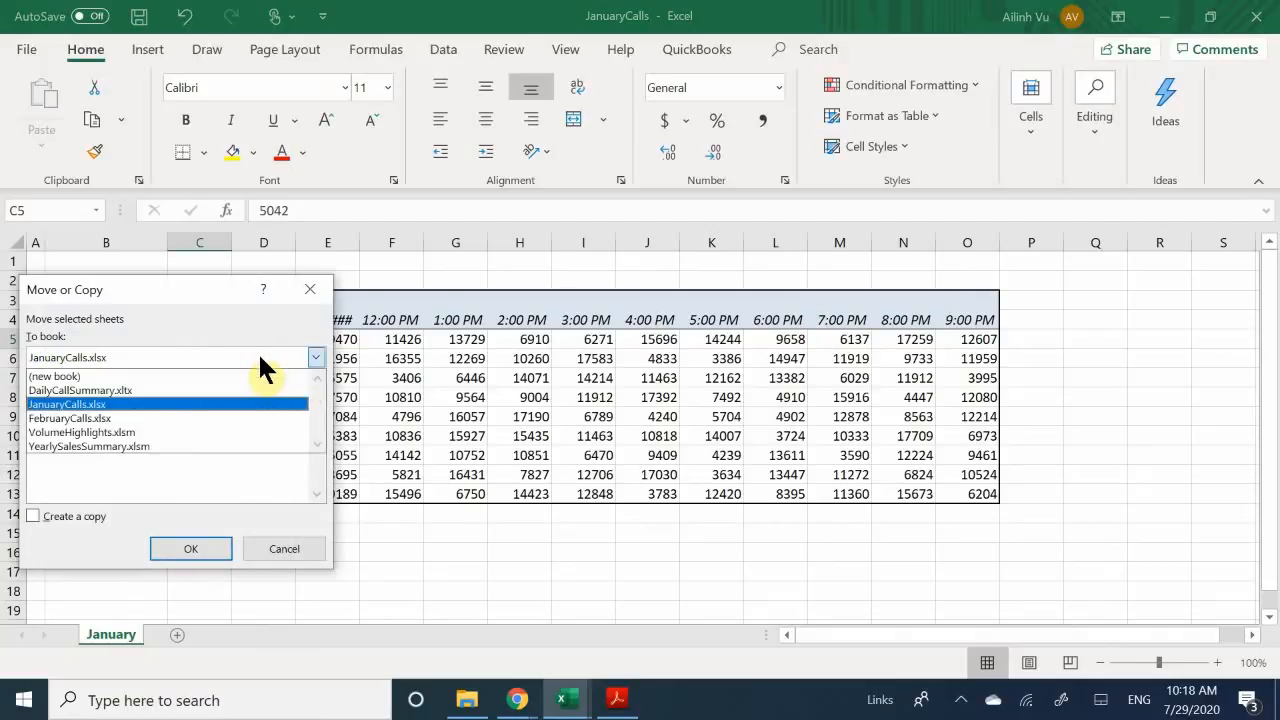
pyautogui.click(63, 390)
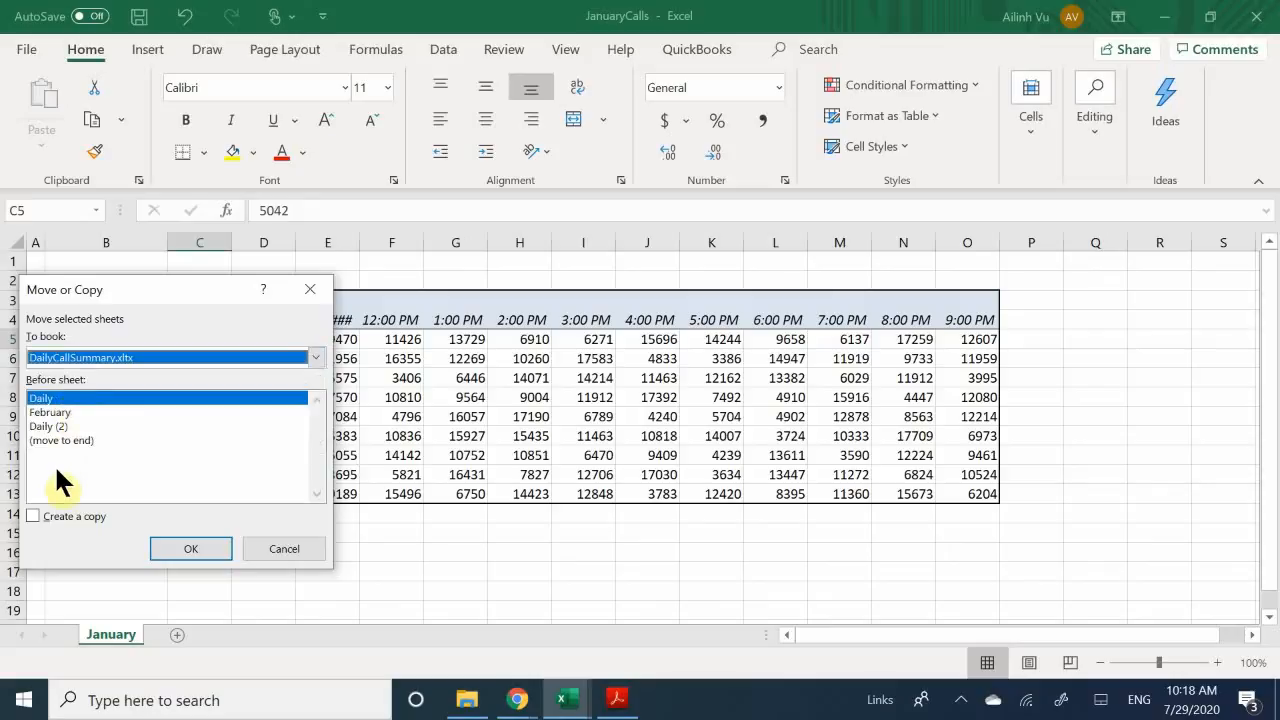
pyautogui.click(60, 510)
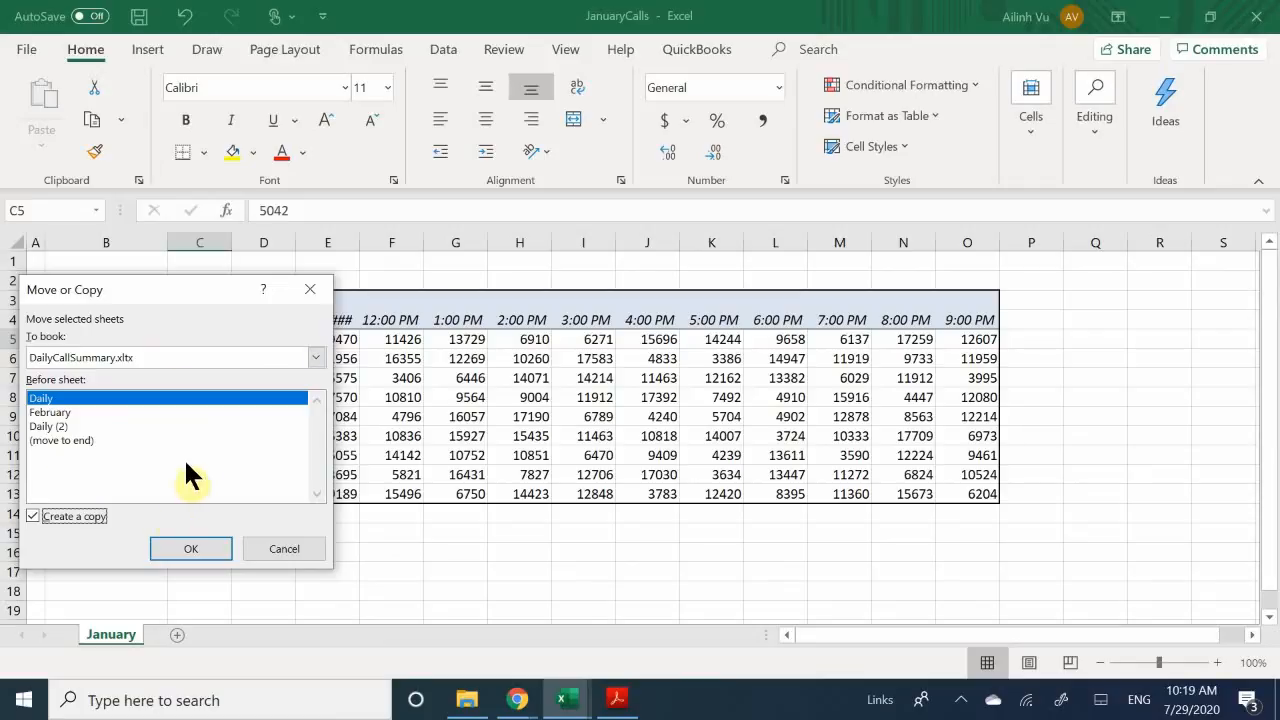
pyautogui.click(187, 549)
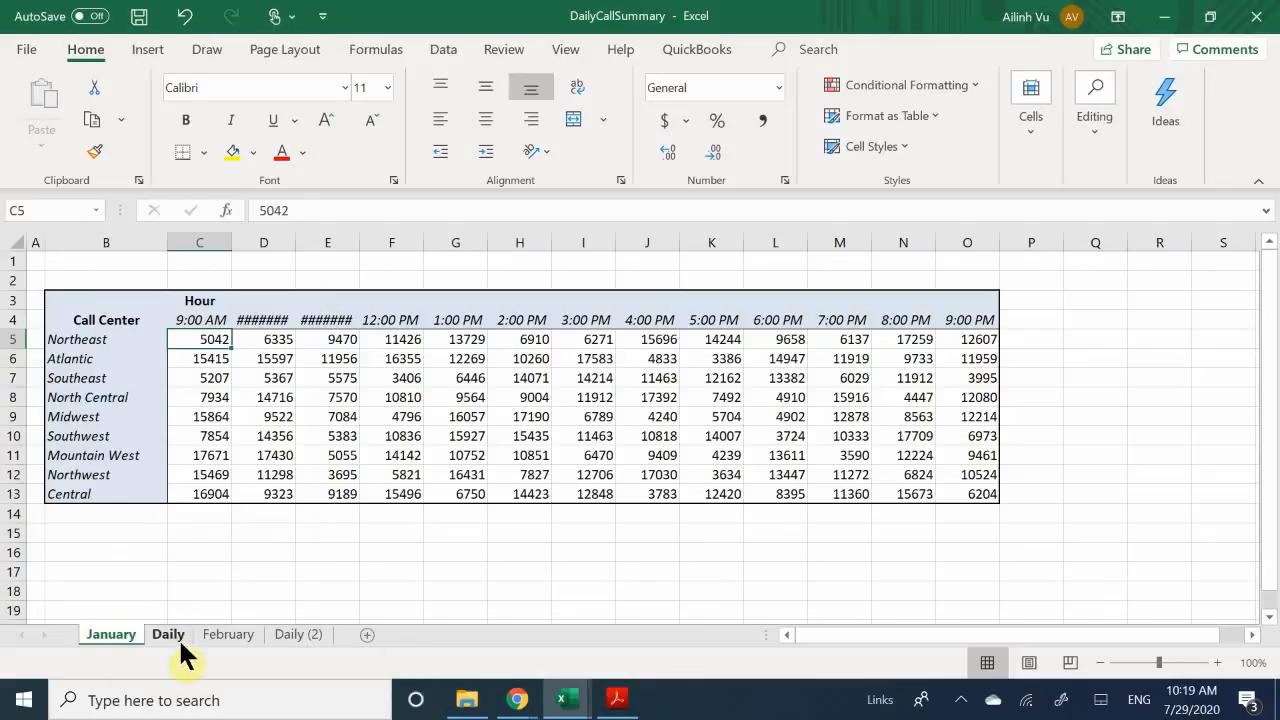
# Step: Move the January sheet between Daily and February, and look through the reordered sheets
pyautogui.moveTo(106, 638); pyautogui.dragTo(201, 640)
pyautogui.click(105, 645)
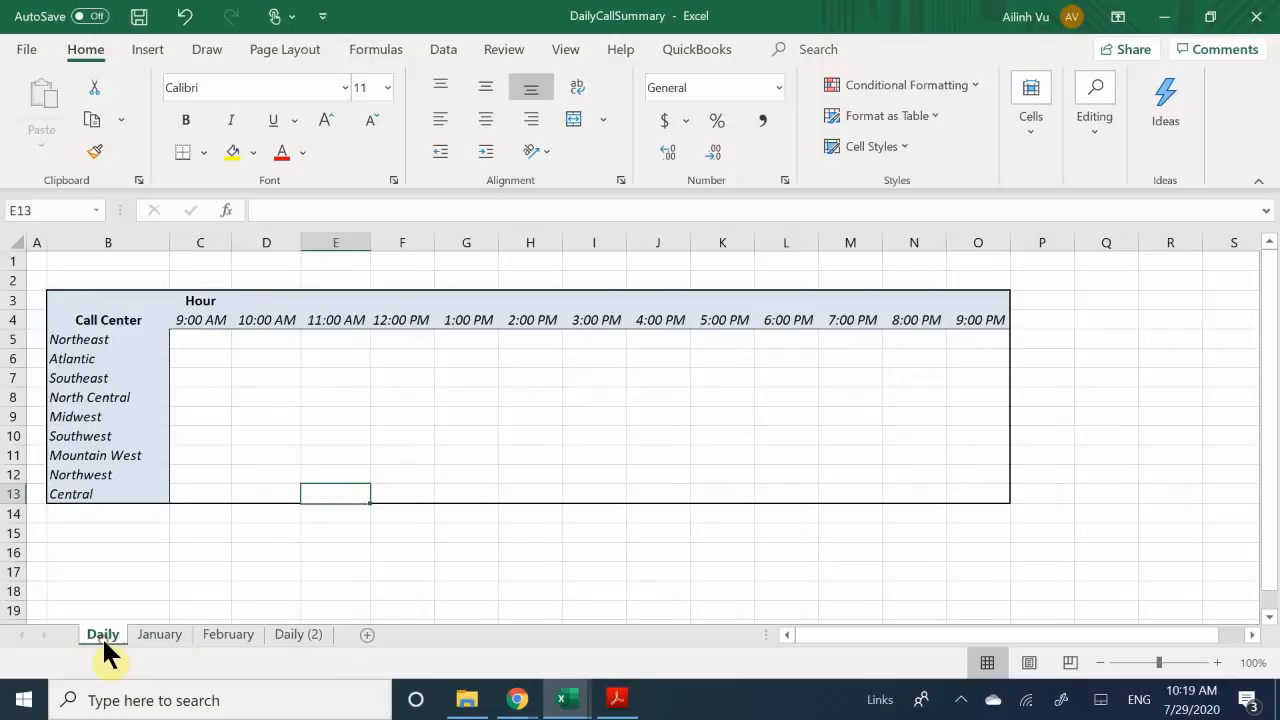
pyautogui.click(150, 638)
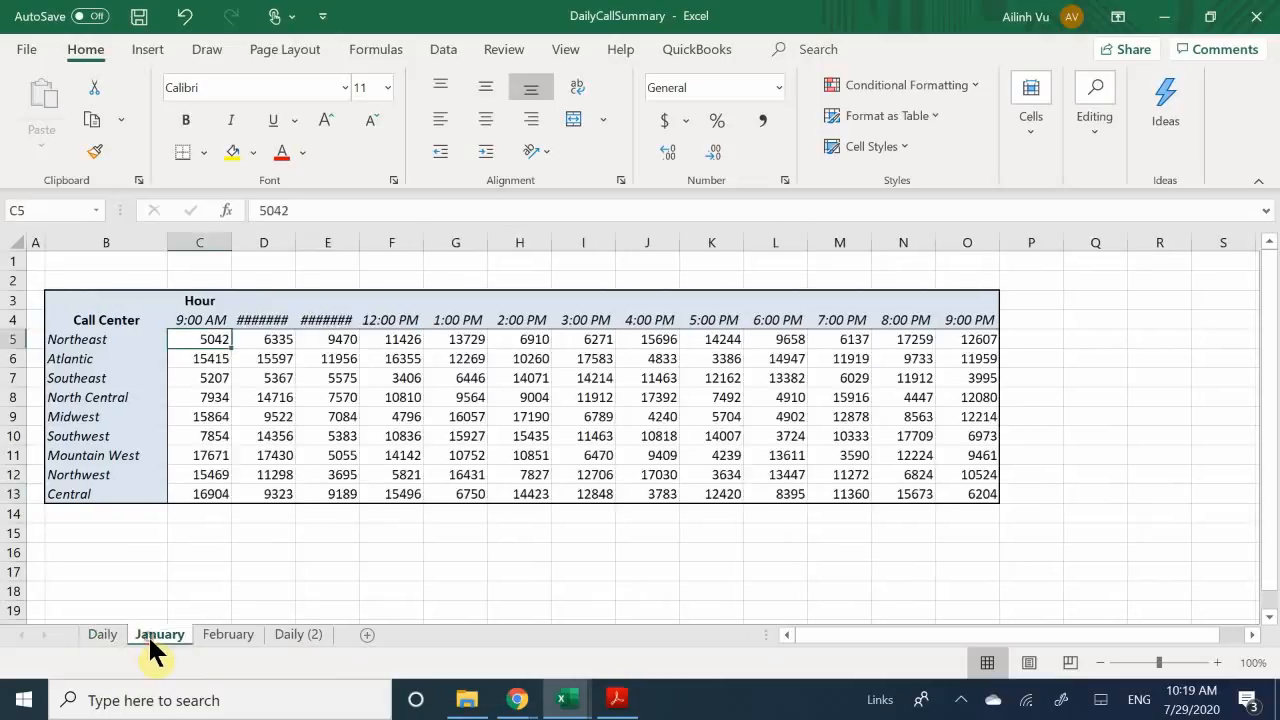
pyautogui.click(236, 640)
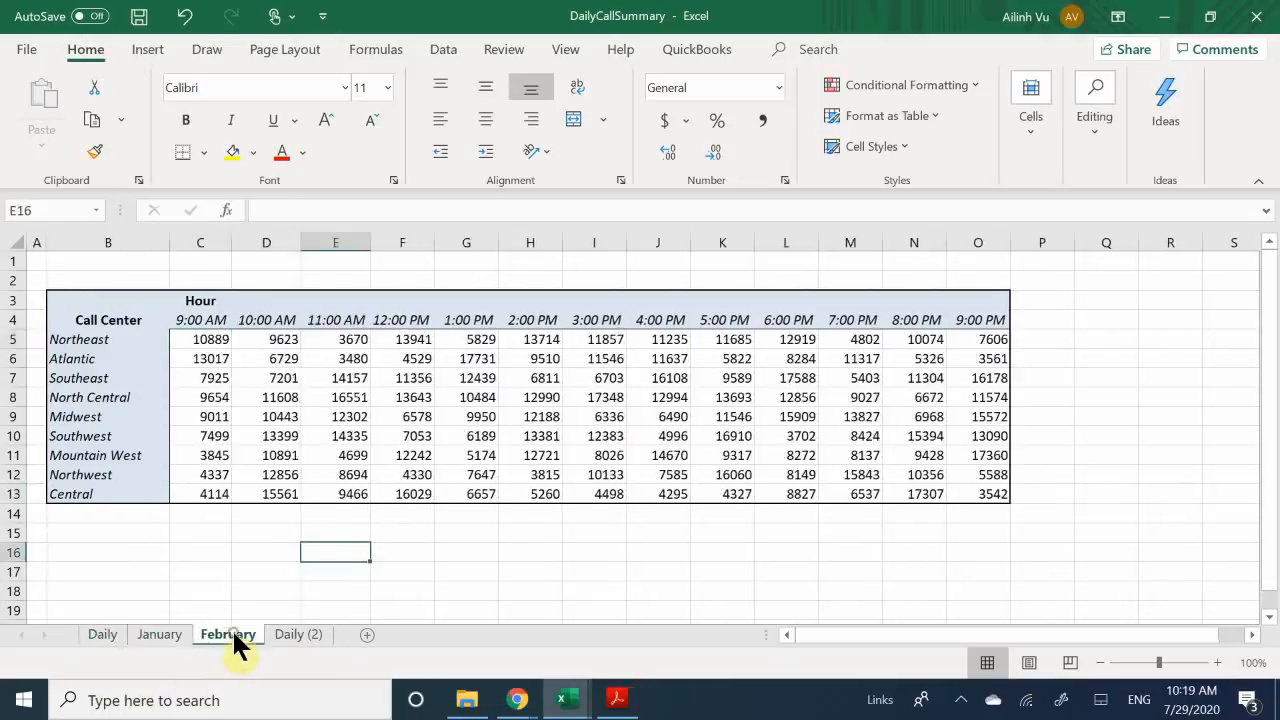
# Step: Rename the Daily (2) worksheet as March
pyautogui.click(284, 642)
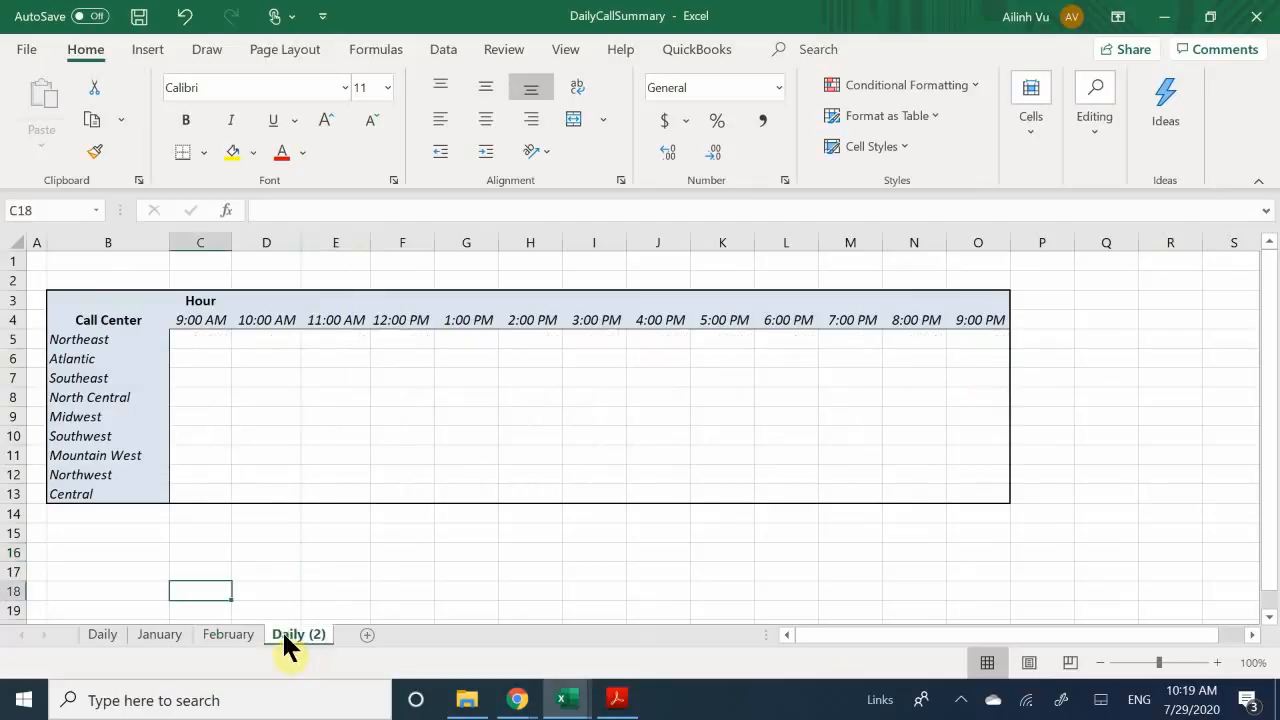
pyautogui.doubleClick(284, 637)
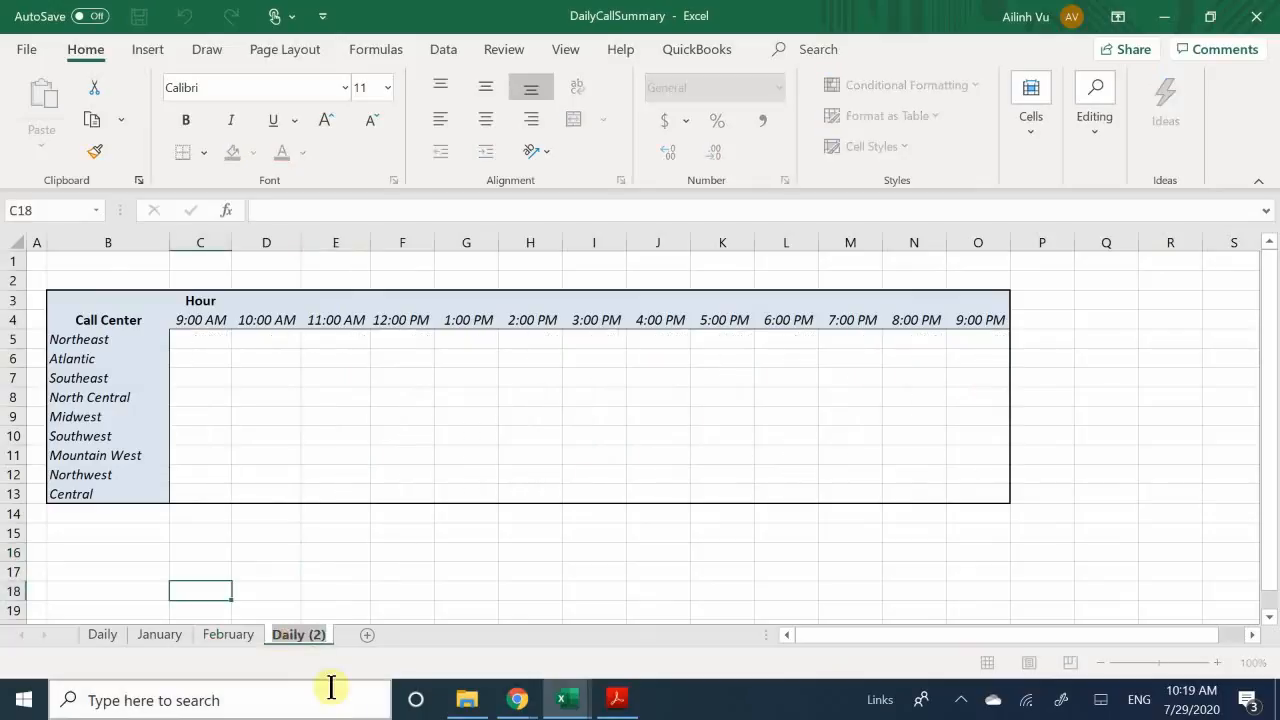
pyautogui.write('M')
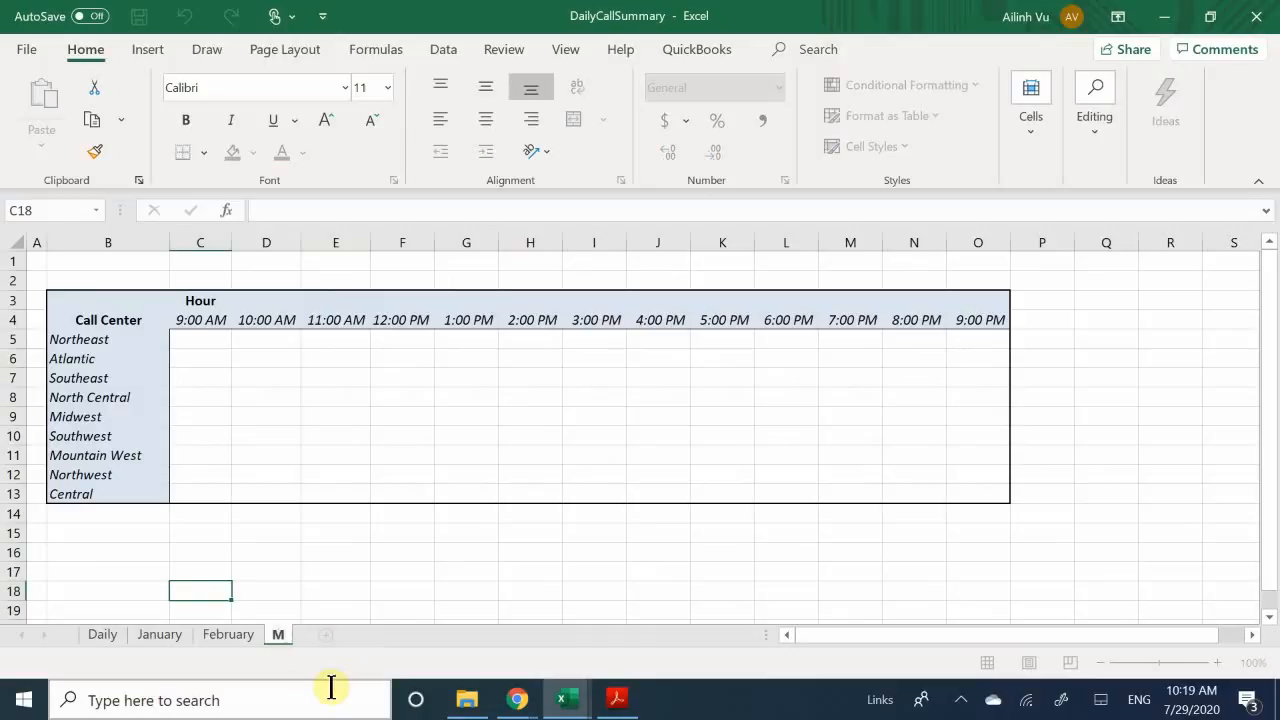
pyautogui.write('arch')
pyautogui.press('Return')
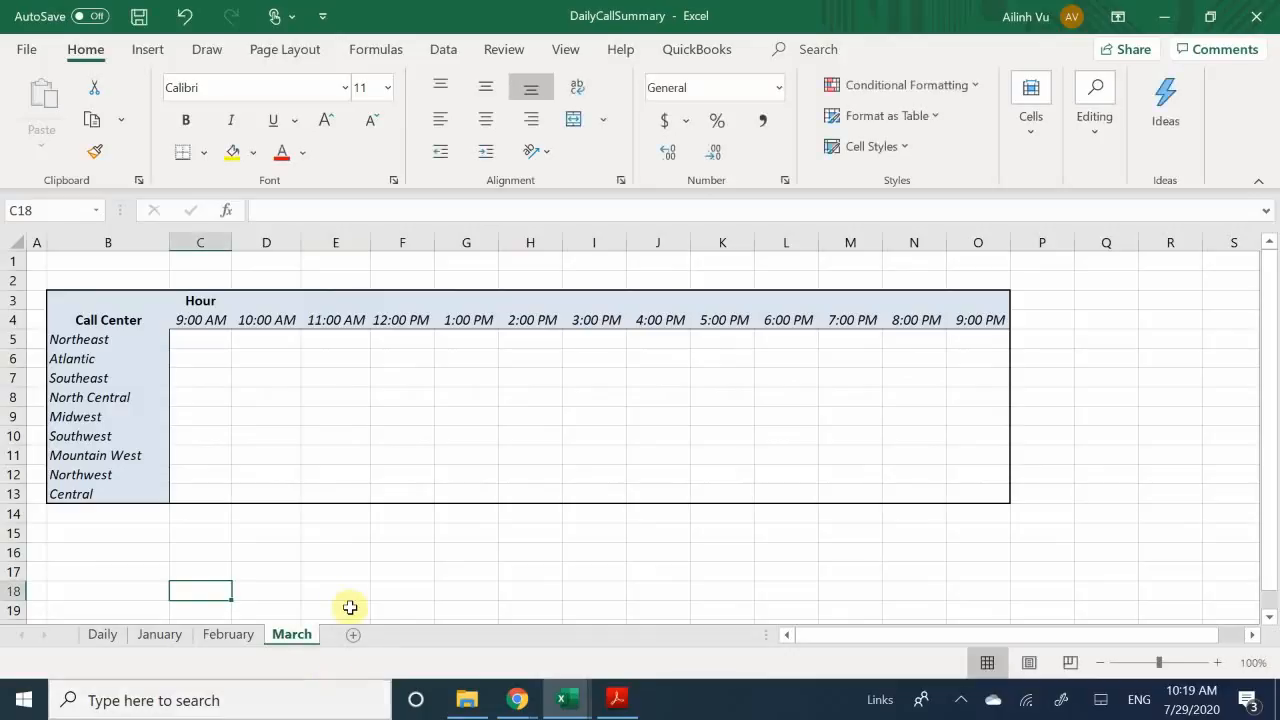
# Step: Compare the hourly call figures on the January and February sheets
pyautogui.click(224, 635)
pyautogui.click(152, 638)
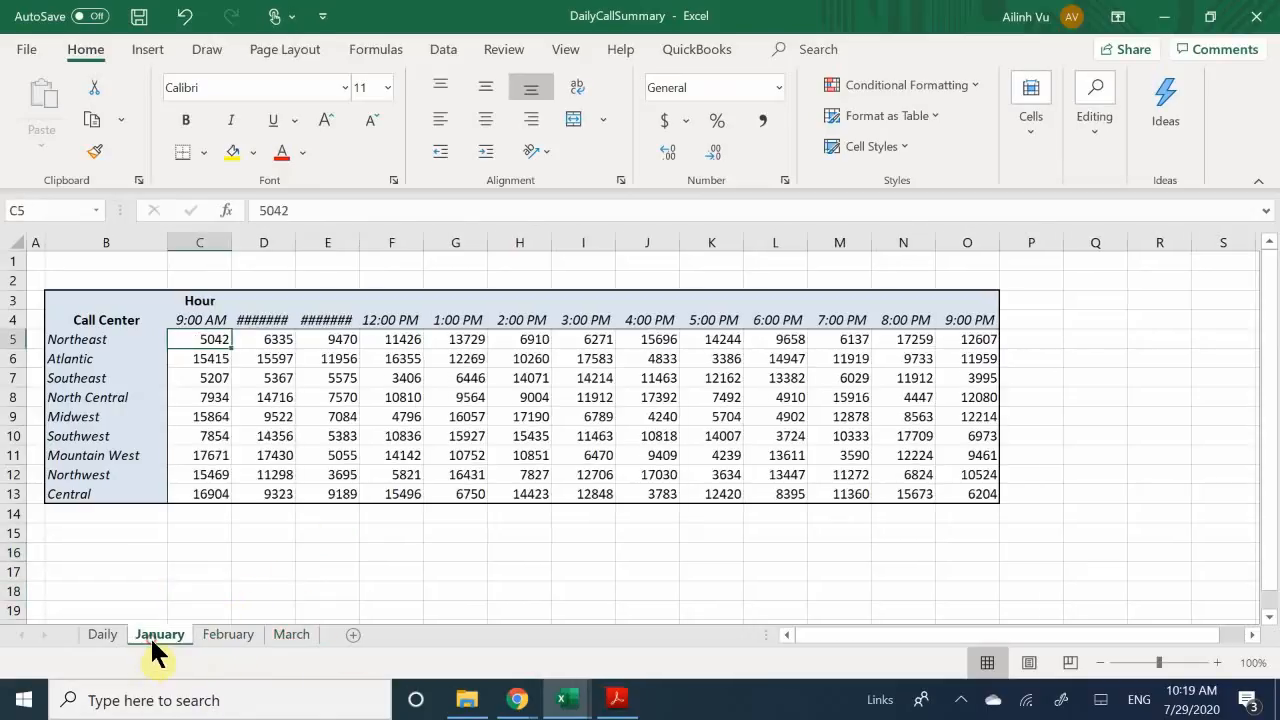
pyautogui.click(214, 634)
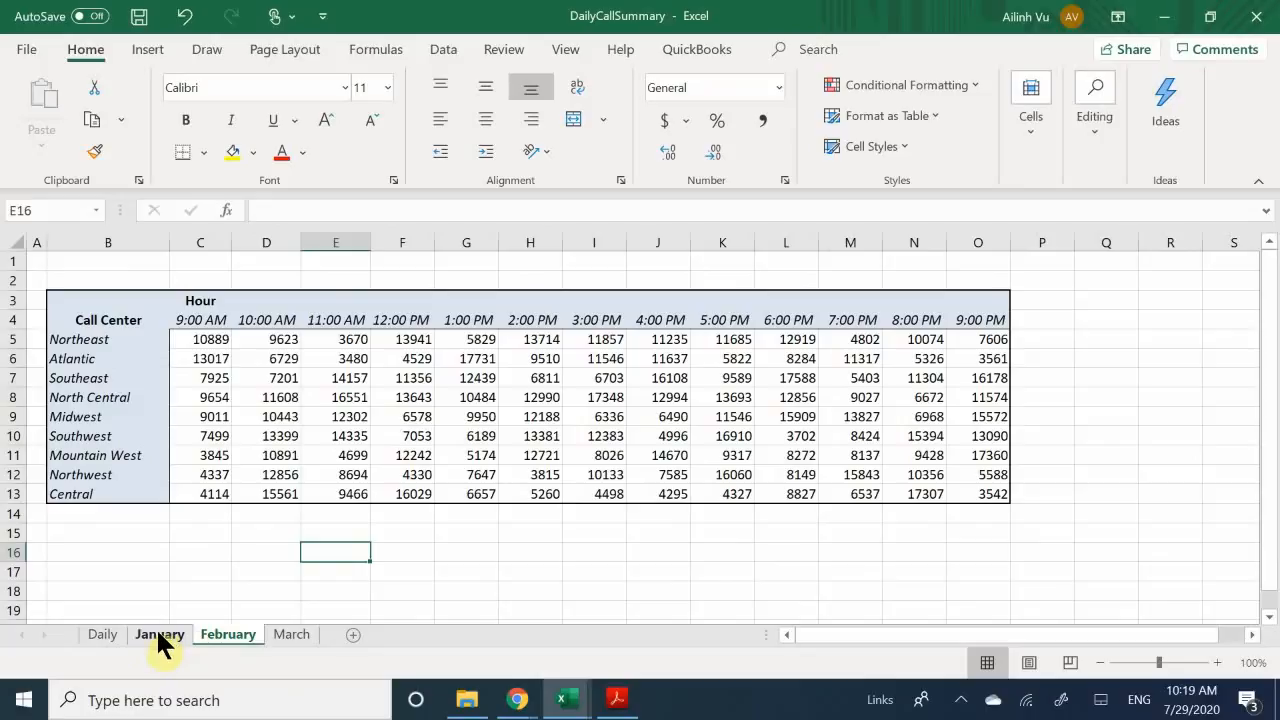
pyautogui.click(157, 634)
pyautogui.click(220, 636)
# Step: Open the Consolidate tool from cell D9 of the Daily sheet, review the available functions and keep Sum
pyautogui.click(102, 636)
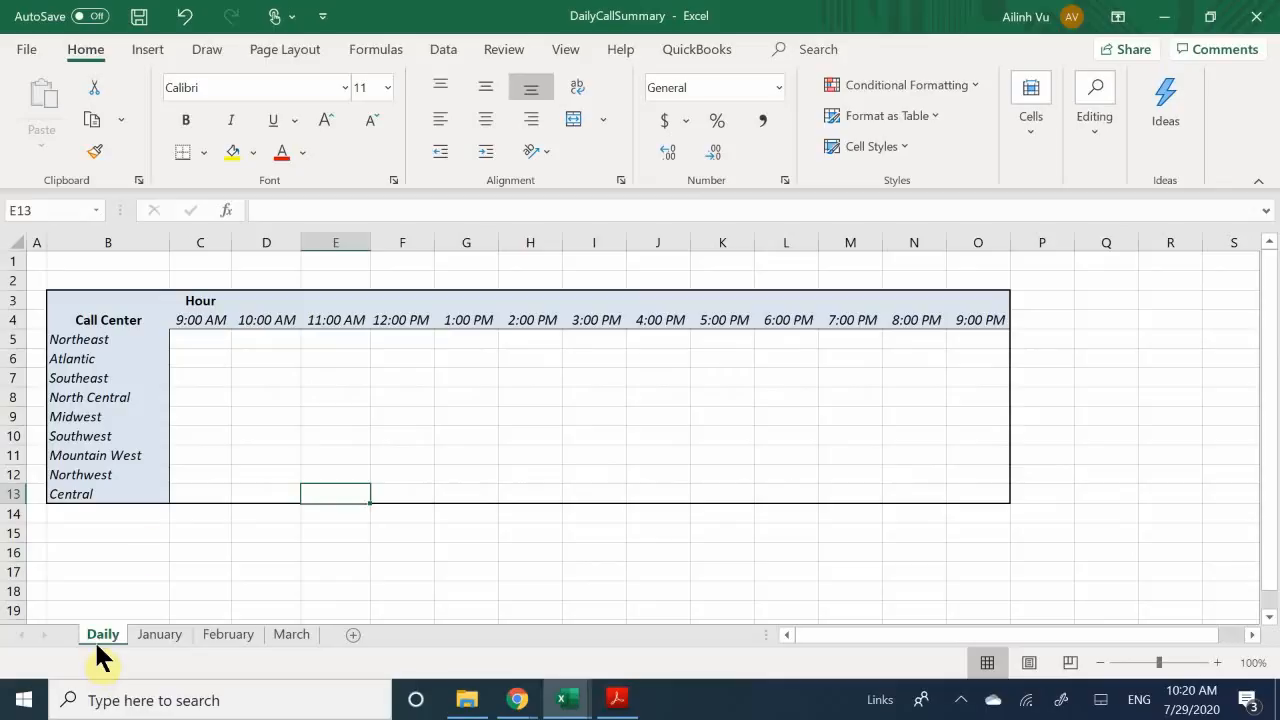
pyautogui.click(289, 408)
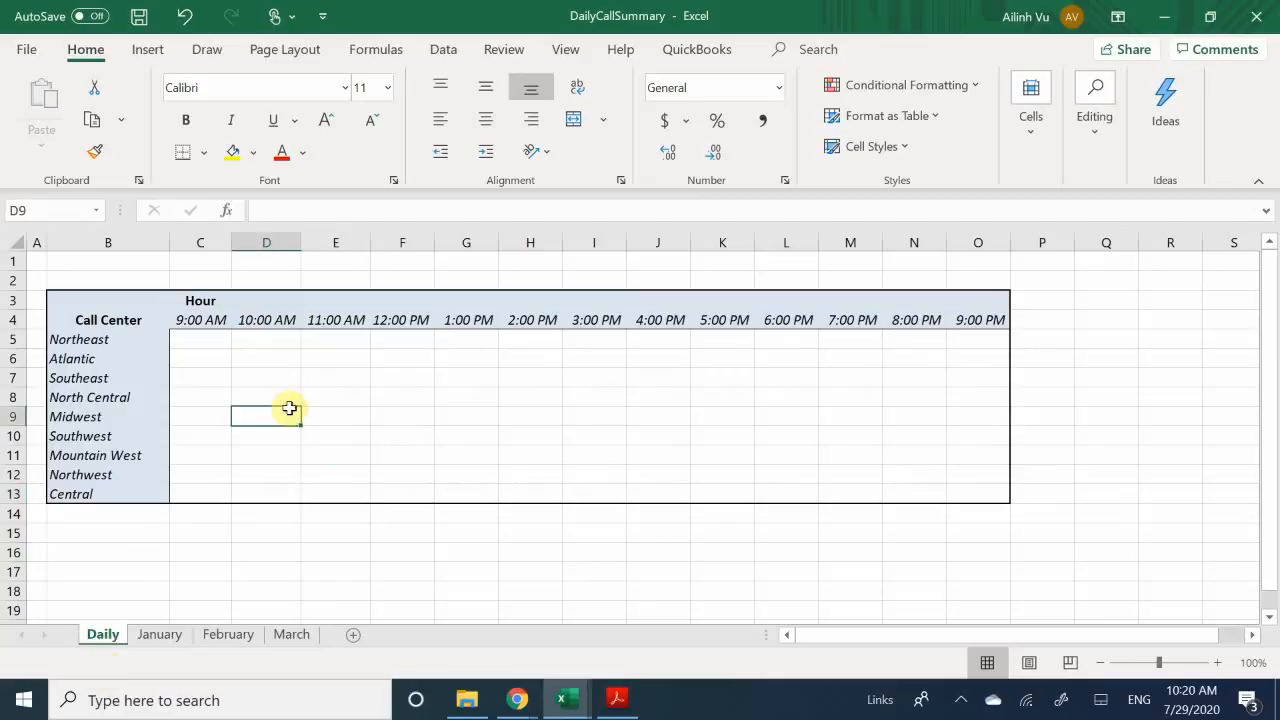
pyautogui.click(566, 47)
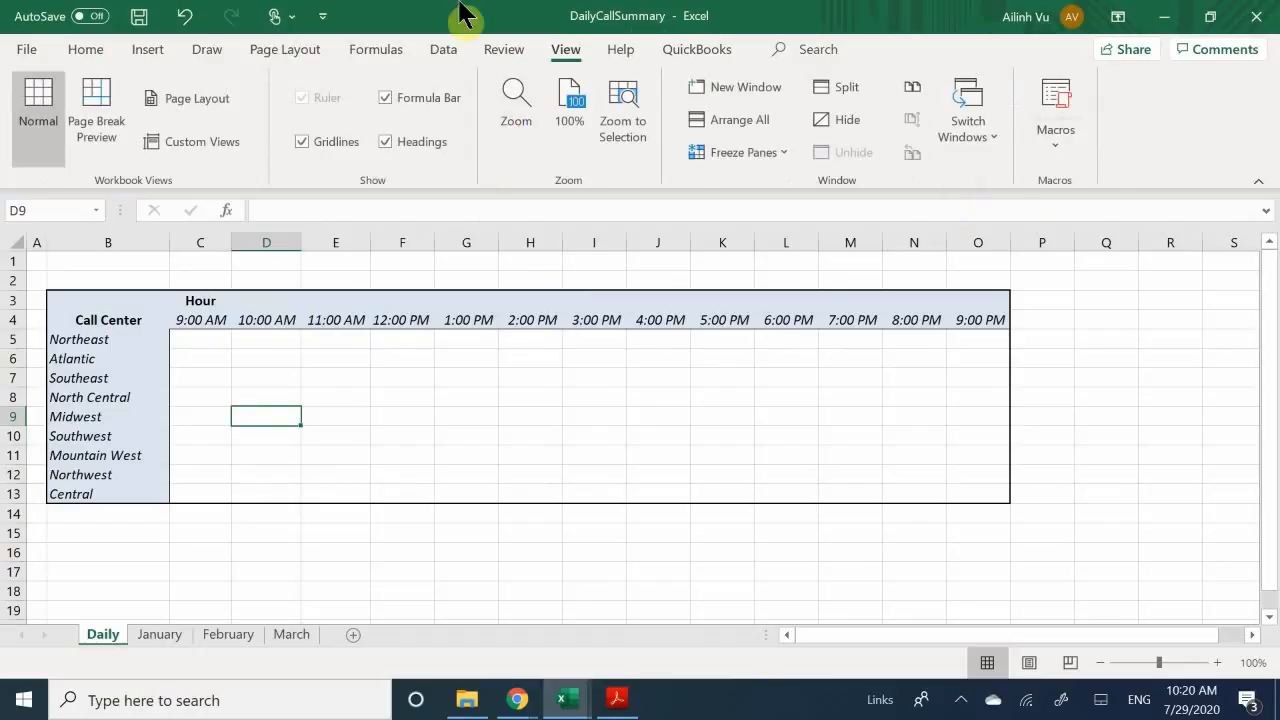
pyautogui.click(440, 55)
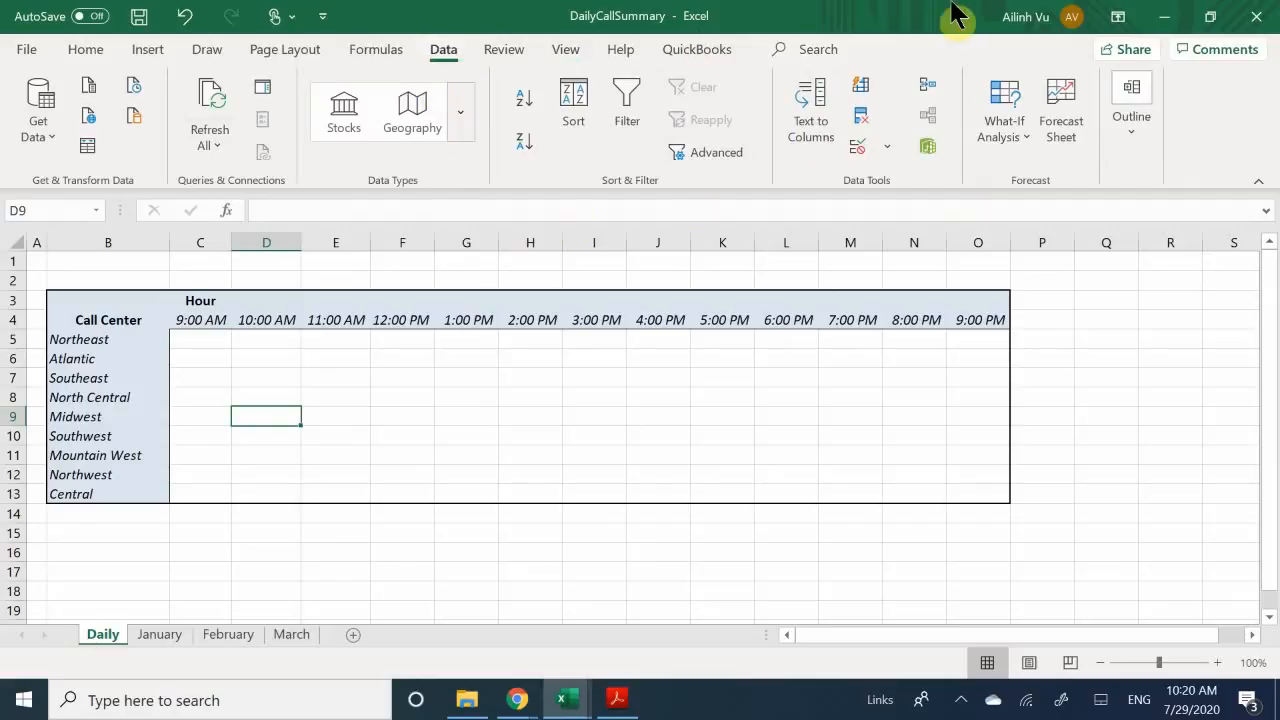
pyautogui.click(926, 92)
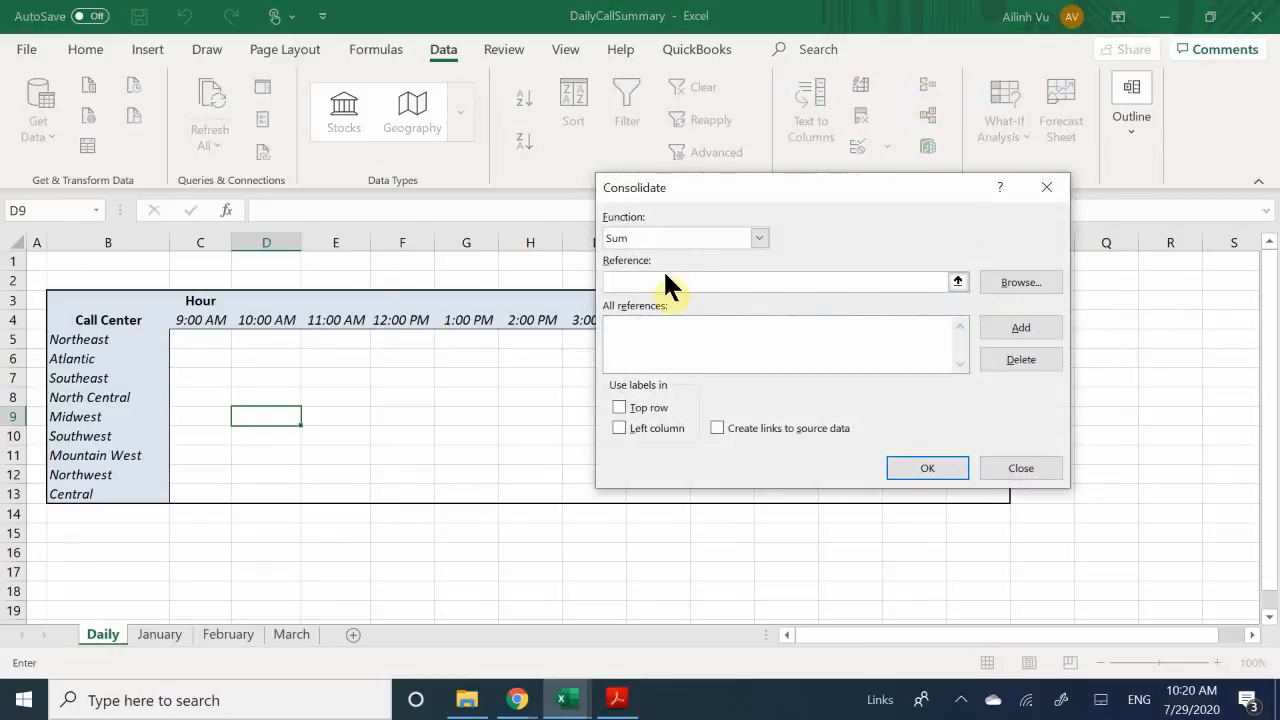
pyautogui.moveTo(677, 187); pyautogui.dragTo(544, 212)
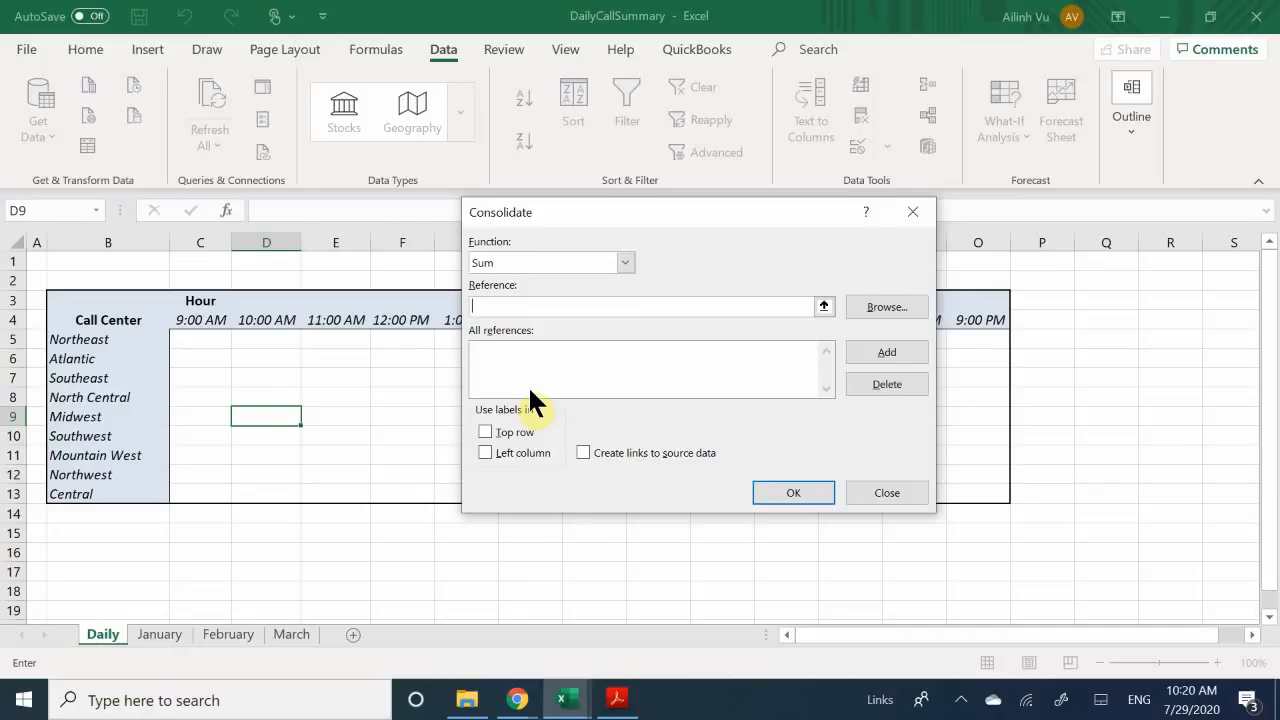
pyautogui.click(538, 261)
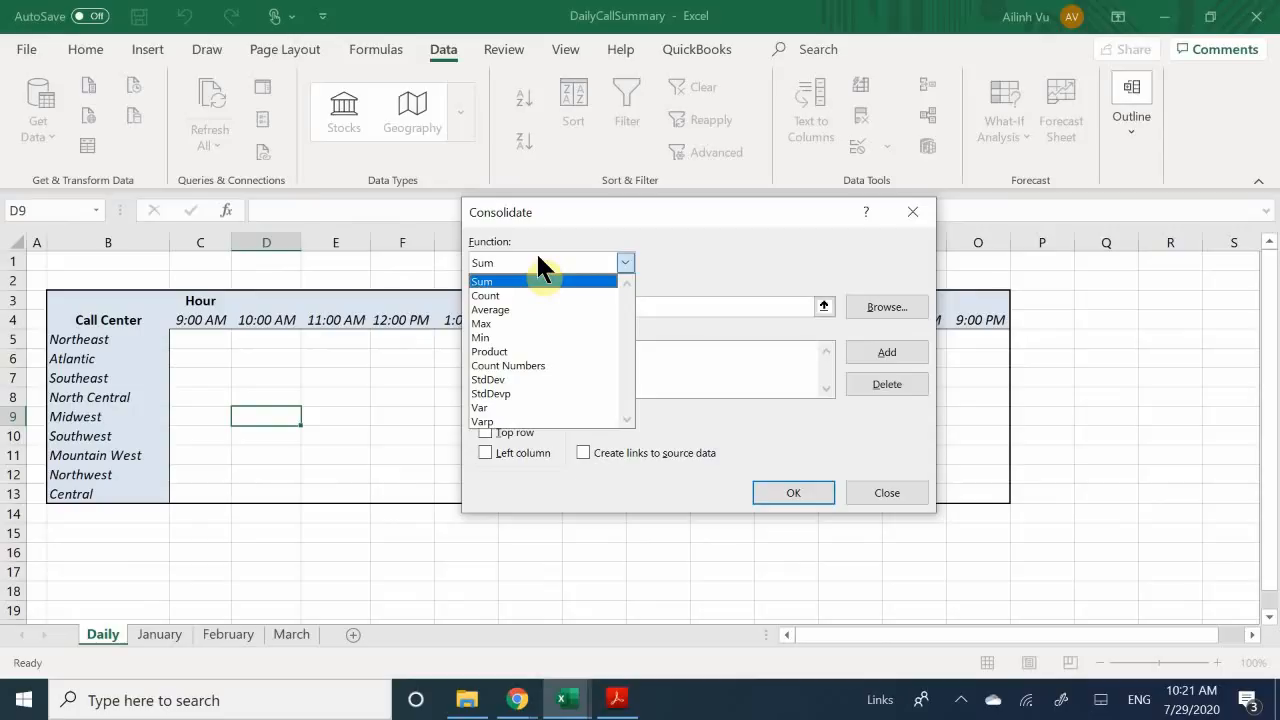
pyautogui.click(538, 256)
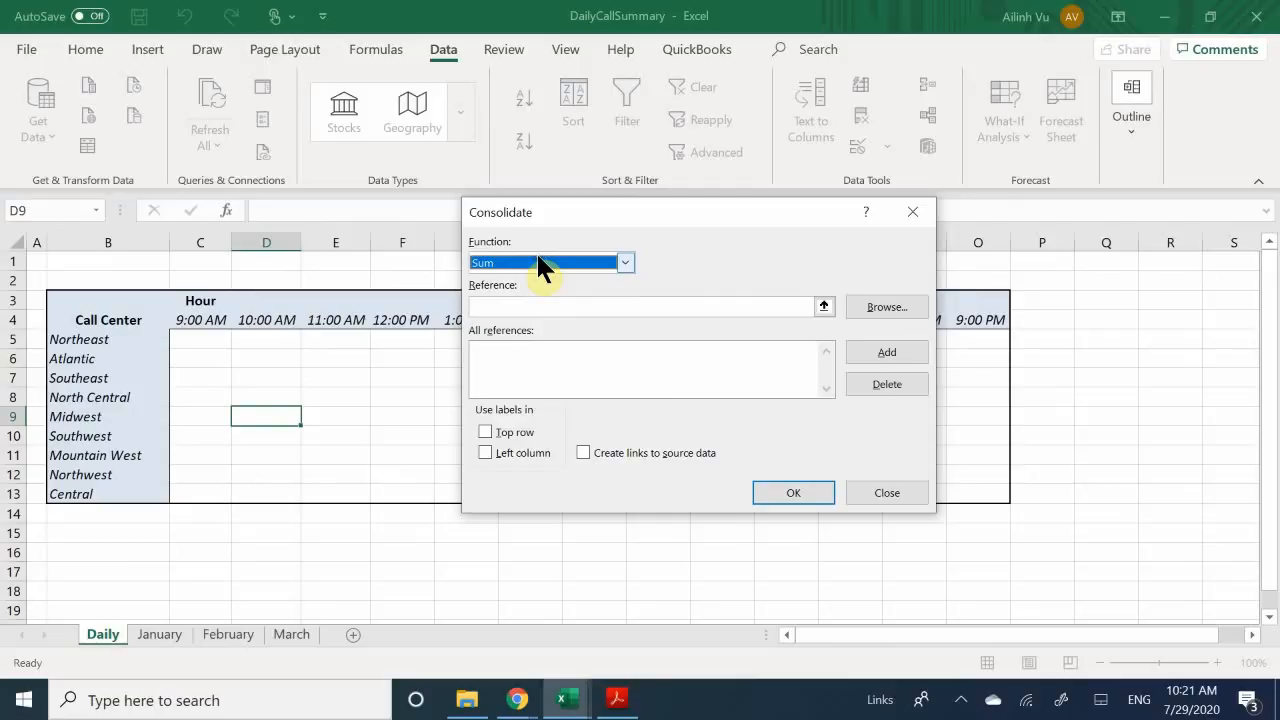
# Step: Add the range C5:O13 on the January sheet of the JanuaryCalls workbook as a Consolidate reference
pyautogui.click(501, 307)
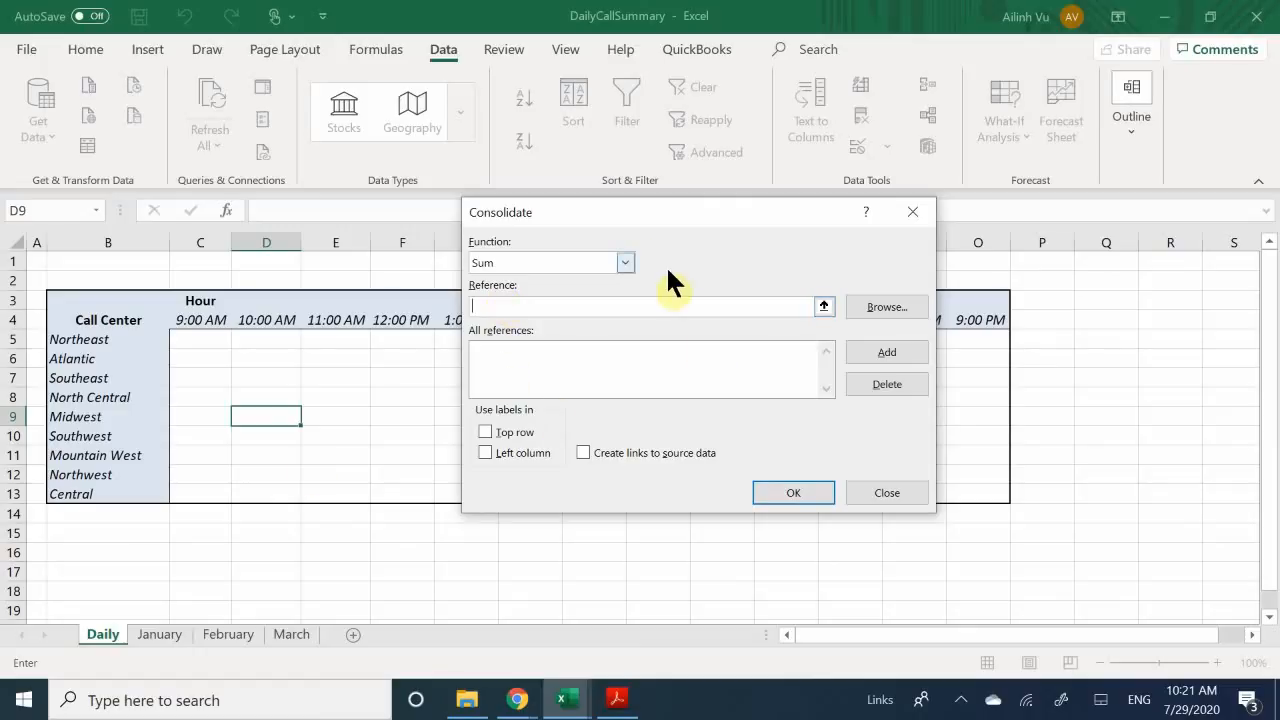
pyautogui.click(822, 308)
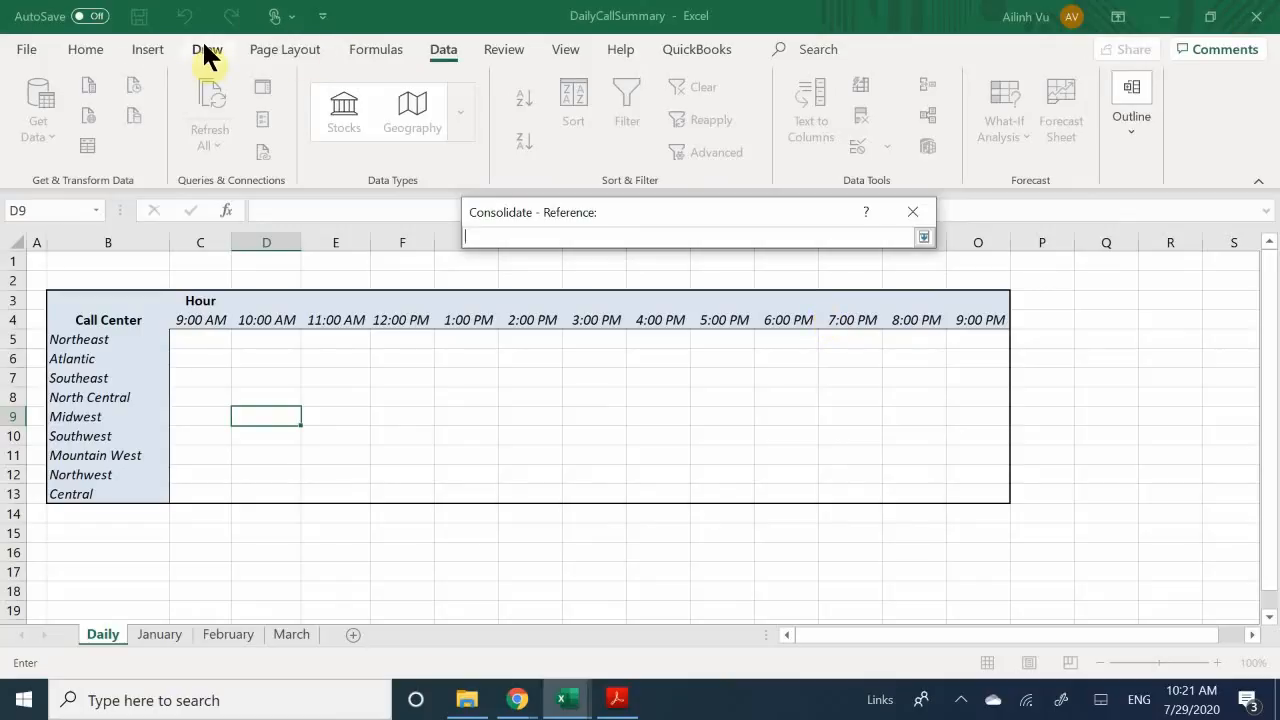
pyautogui.click(566, 49)
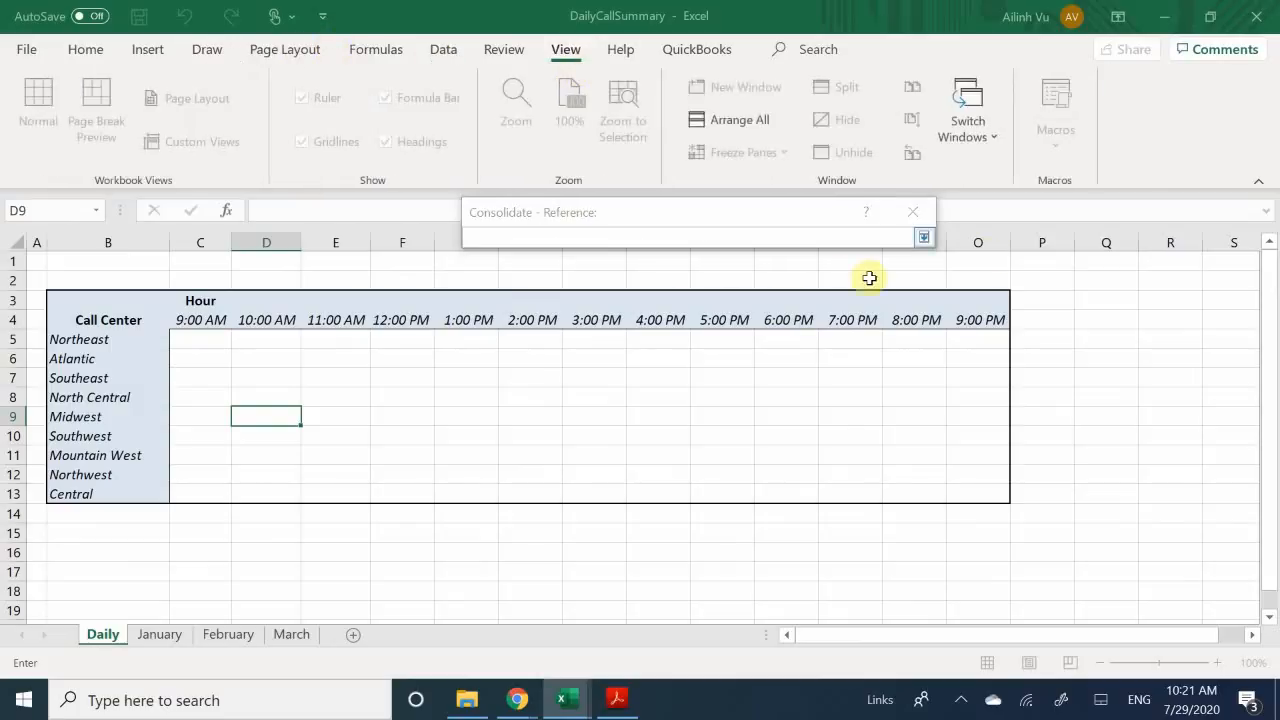
pyautogui.click(960, 150)
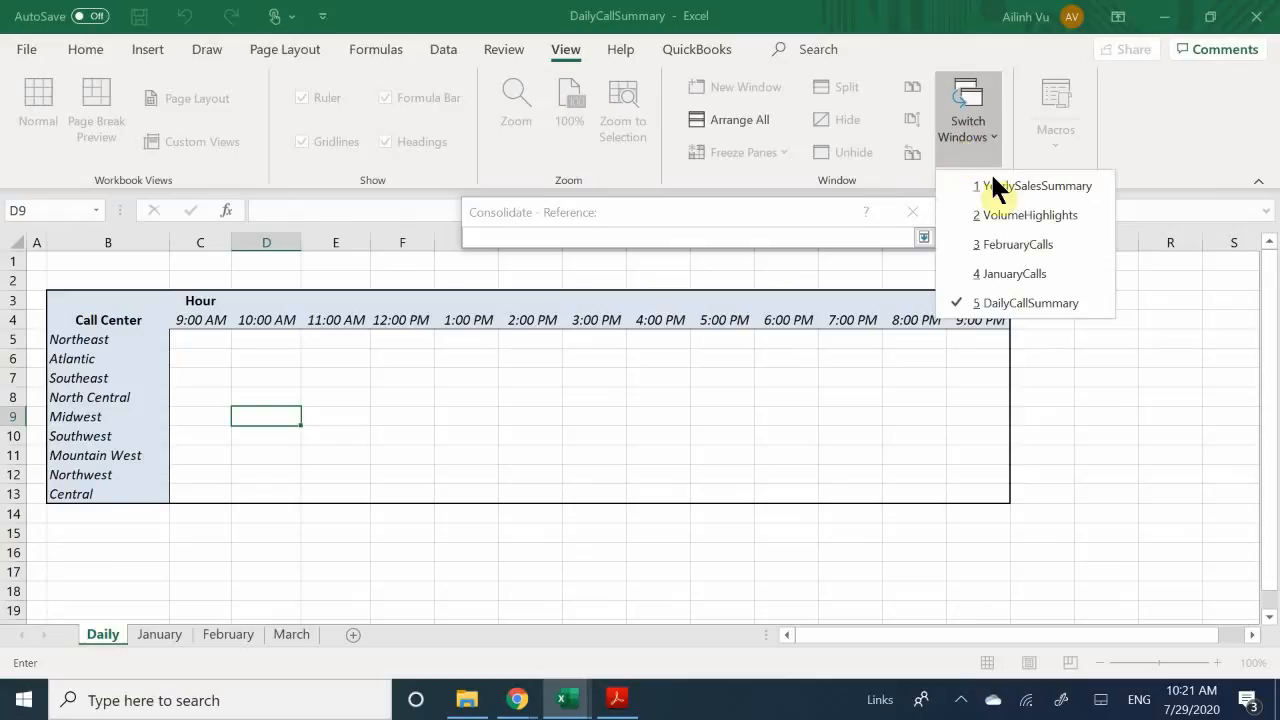
pyautogui.click(1010, 272)
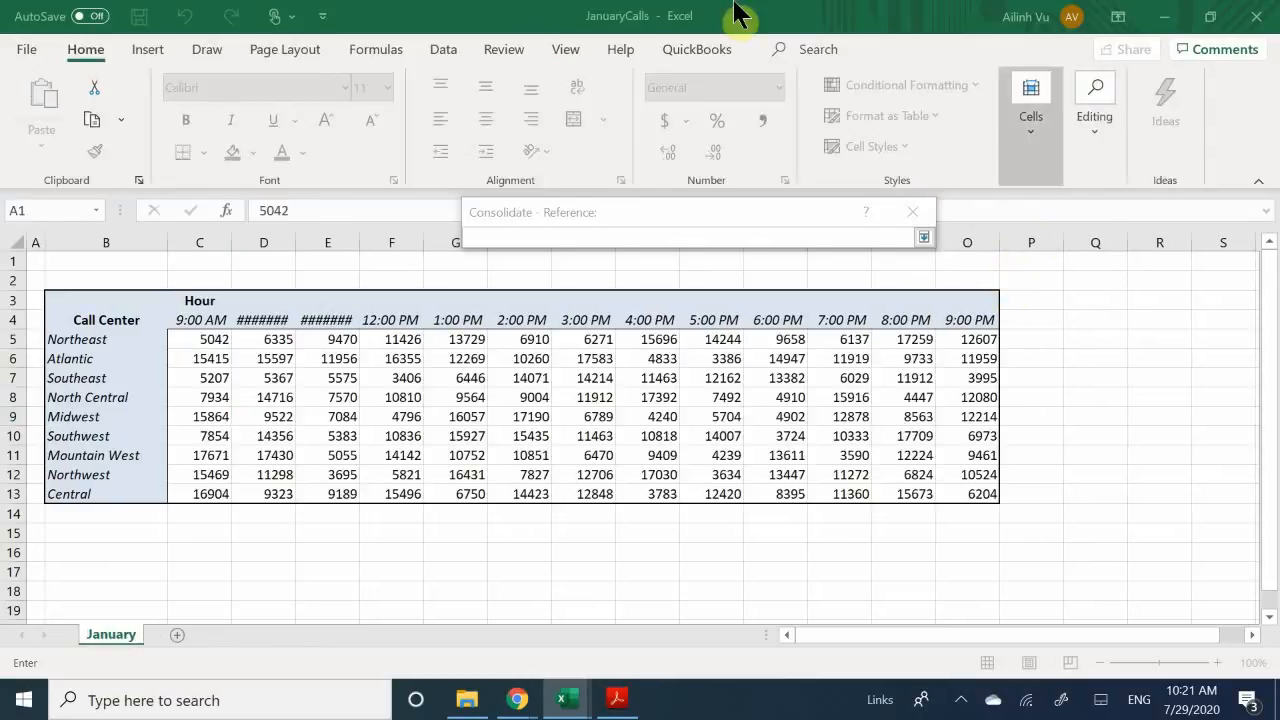
pyautogui.moveTo(210, 339); pyautogui.dragTo(977, 496)
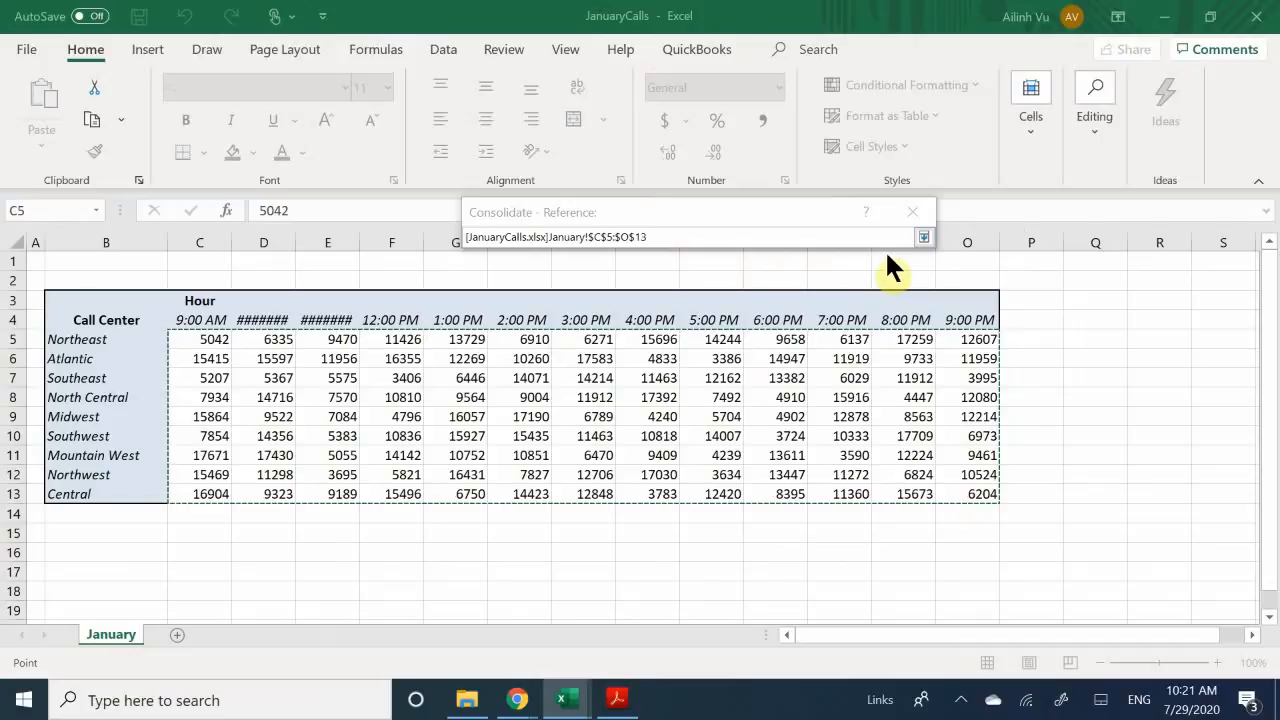
pyautogui.click(923, 236)
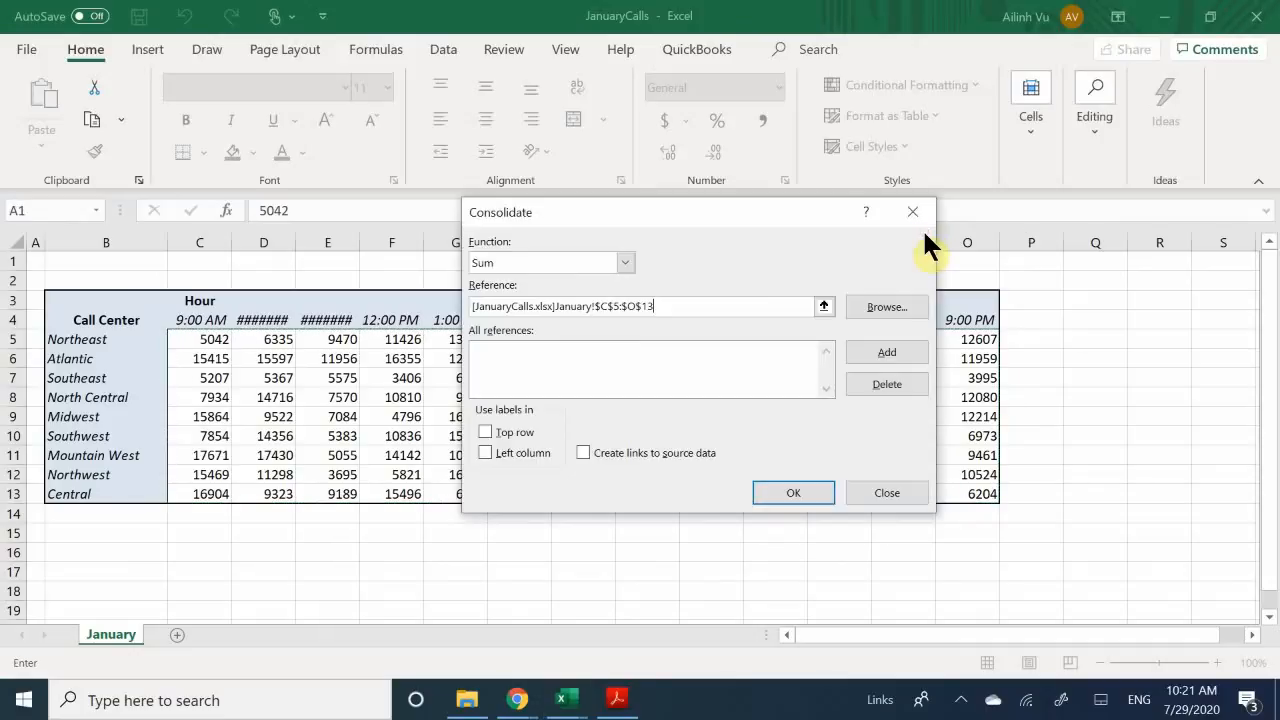
pyautogui.click(866, 342)
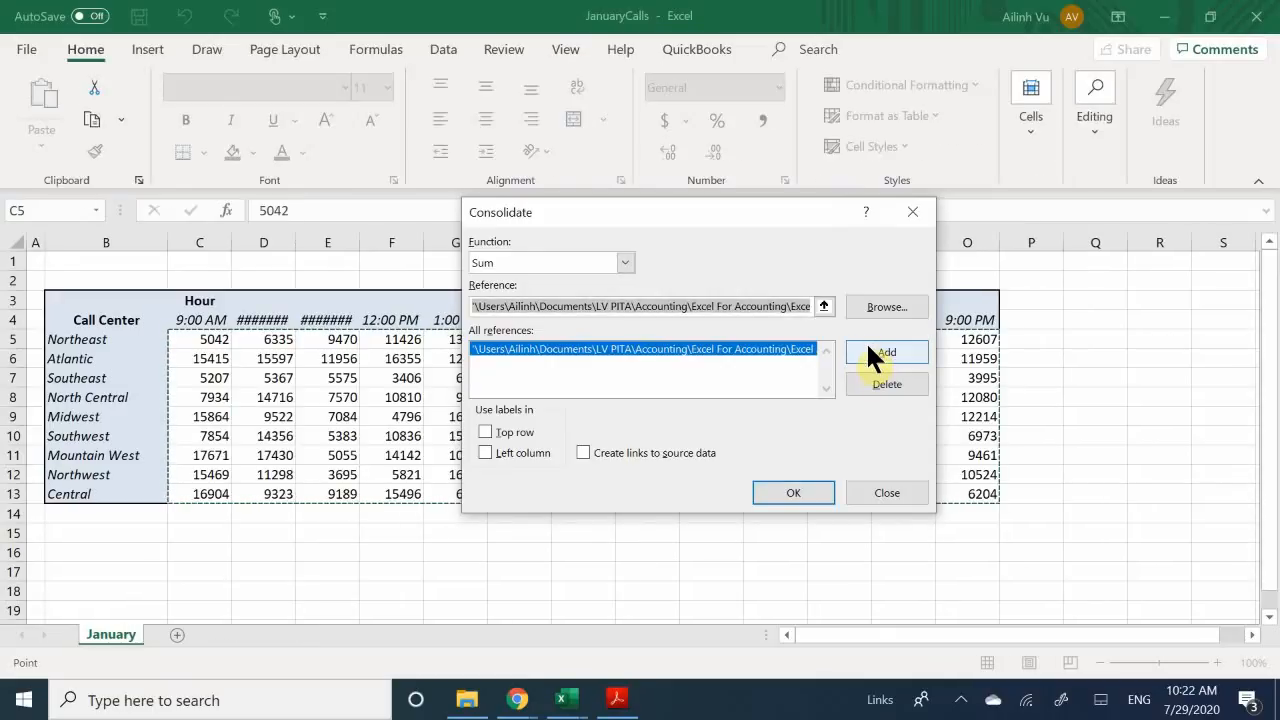
# Step: Add the range C5:O13 on the February sheet of the FebruaryCalls workbook as a second Consolidate reference
pyautogui.click(824, 307)
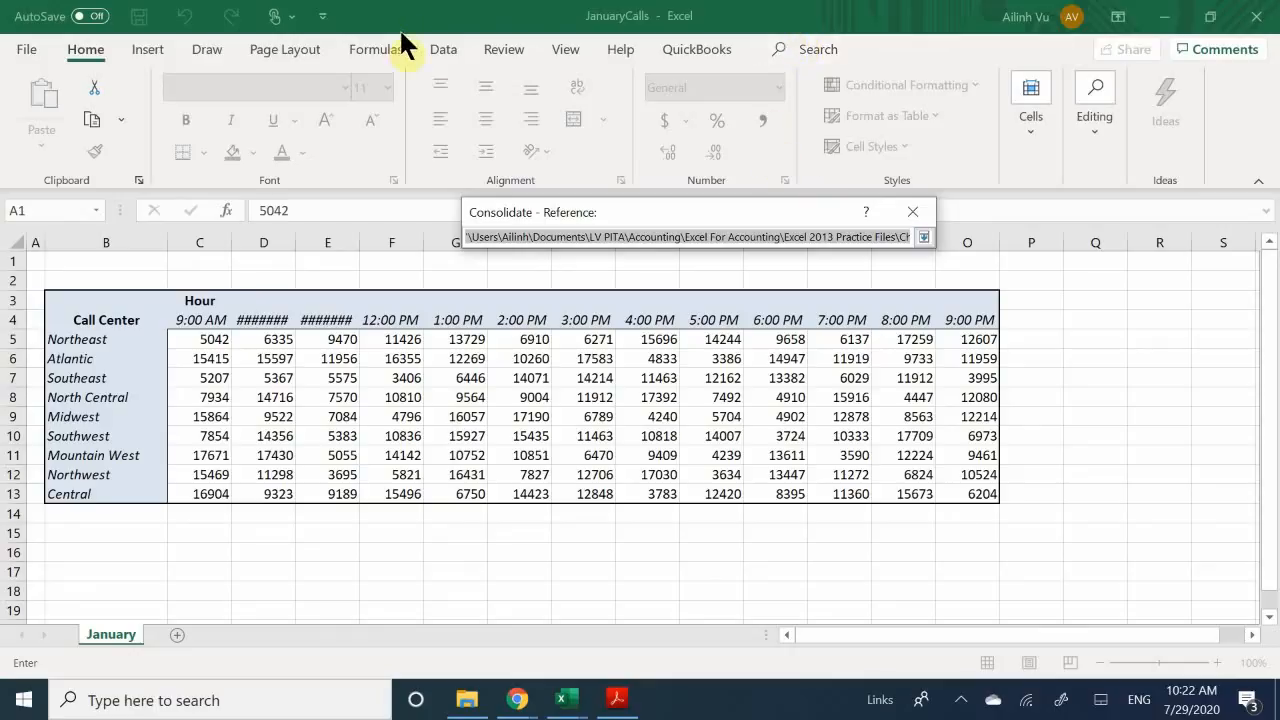
pyautogui.click(566, 51)
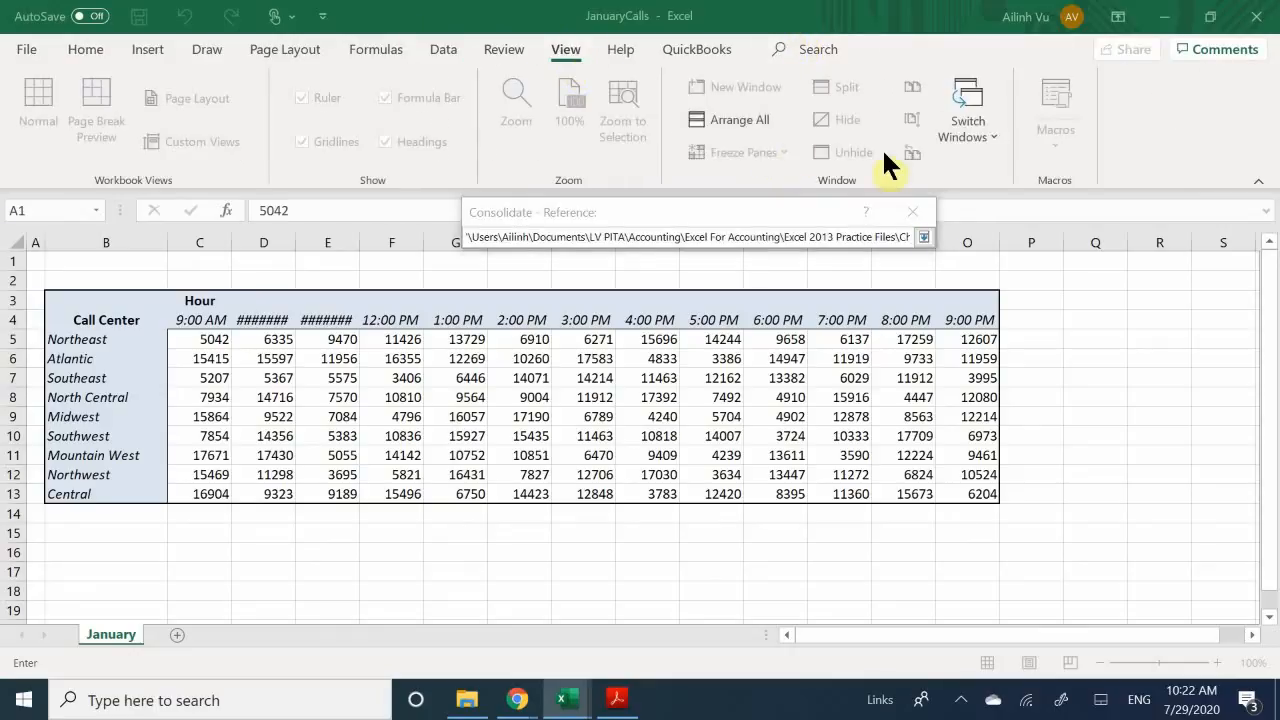
pyautogui.click(968, 115)
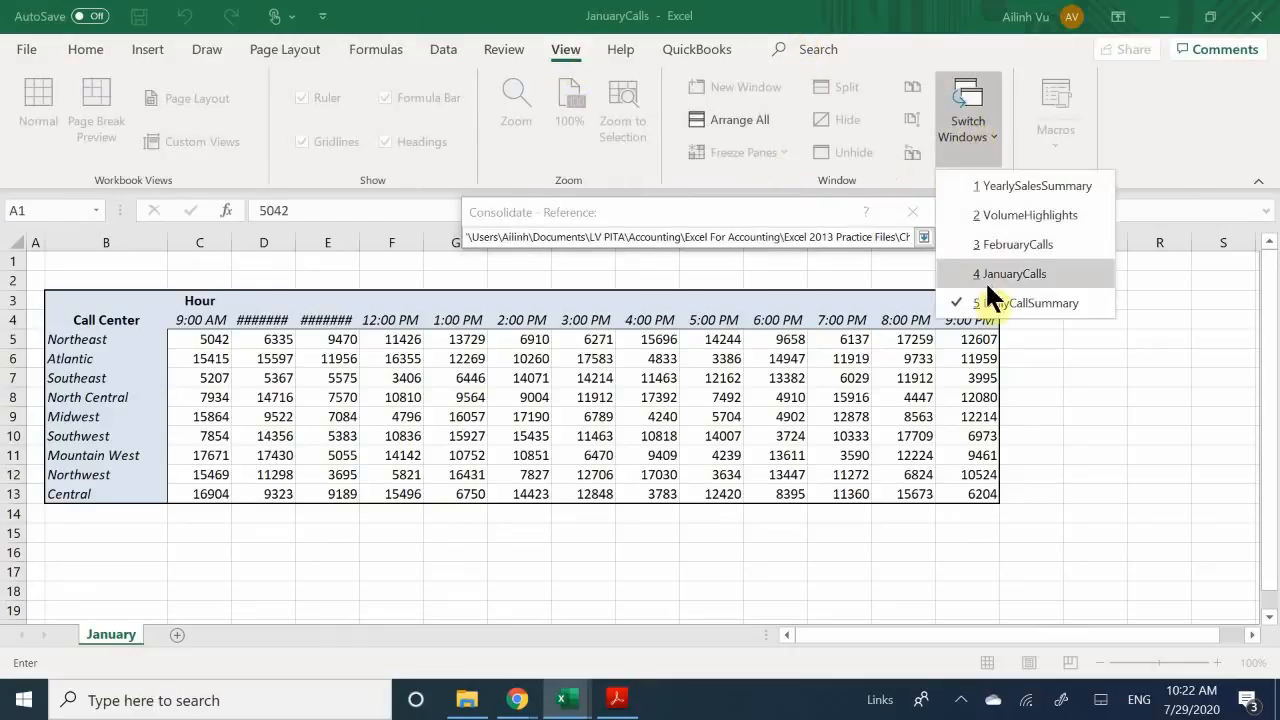
pyautogui.click(1007, 244)
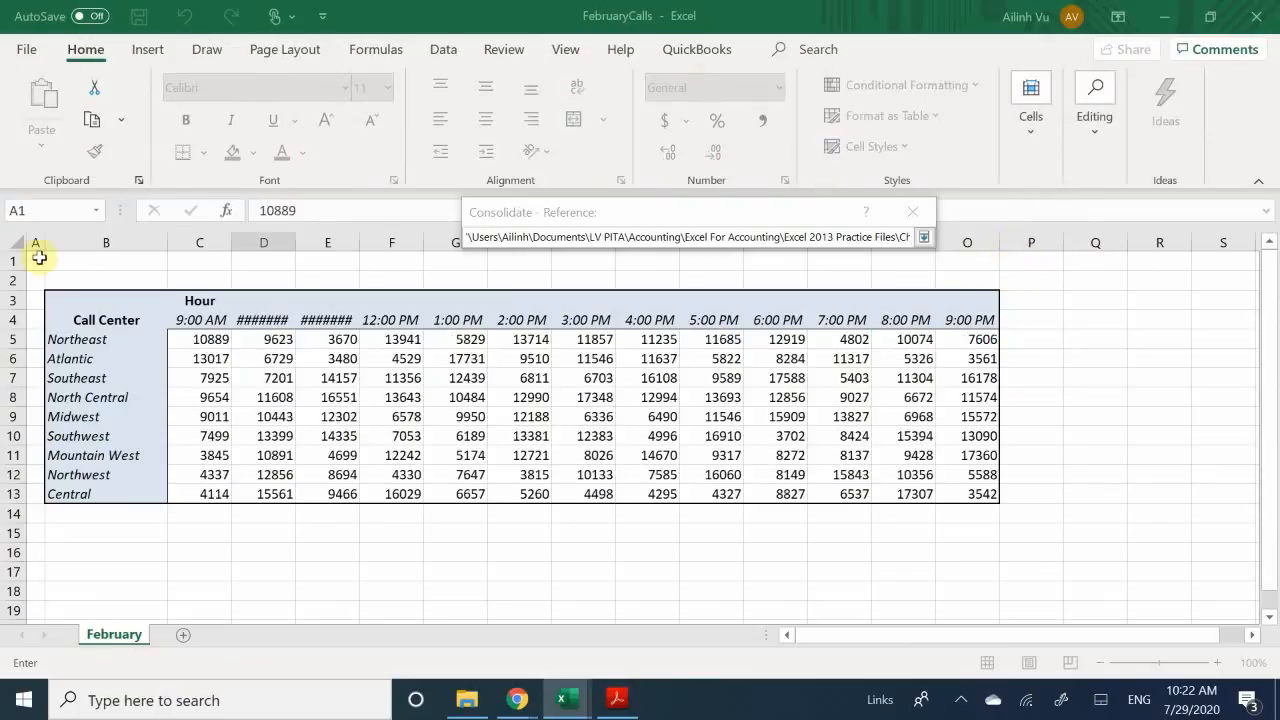
pyautogui.click(501, 237)
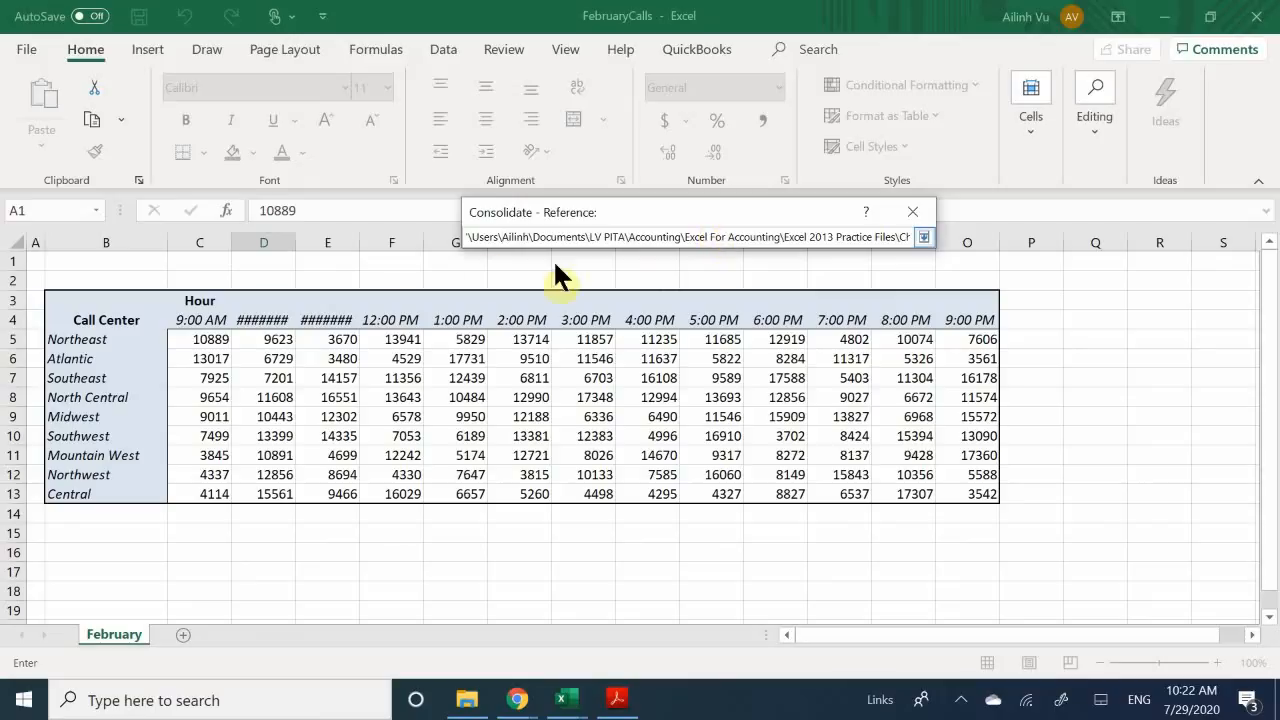
pyautogui.moveTo(192, 338); pyautogui.dragTo(980, 478)
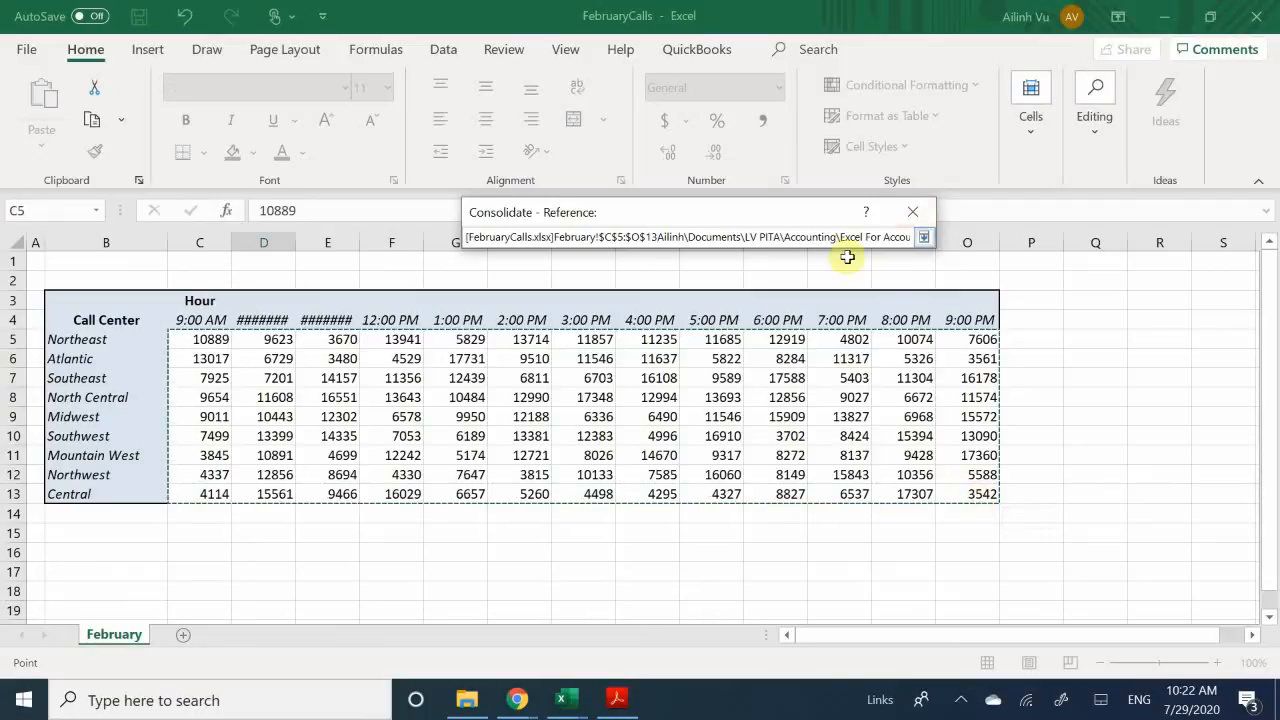
pyautogui.click(922, 237)
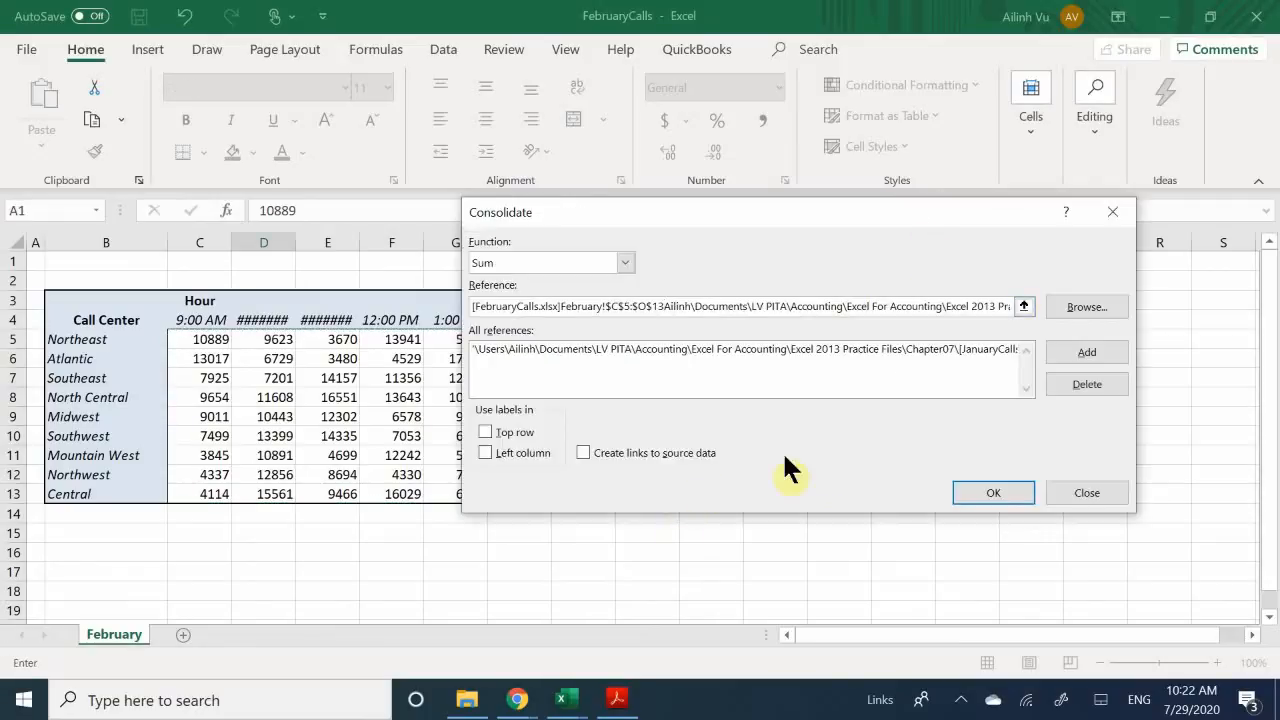
pyautogui.click(1085, 356)
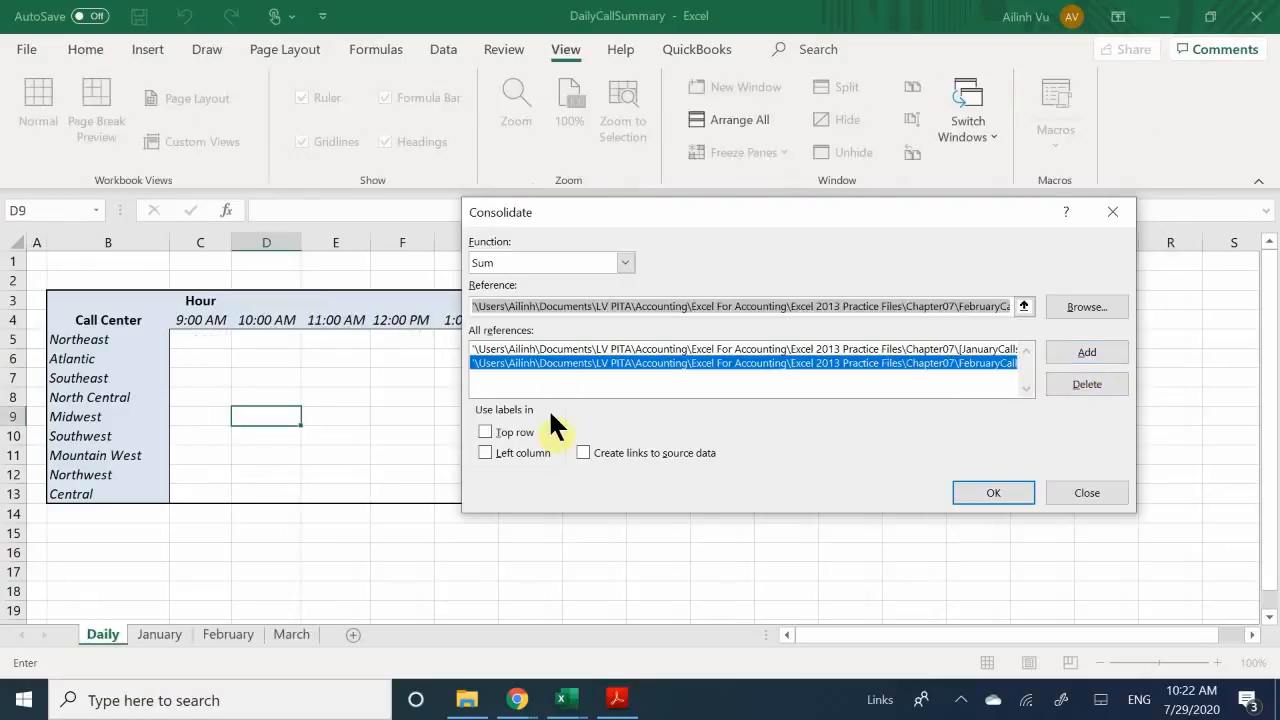
# Step: Check the January and February references and run the Sum consolidation into the Daily sheet from cell D9
pyautogui.click(580, 347)
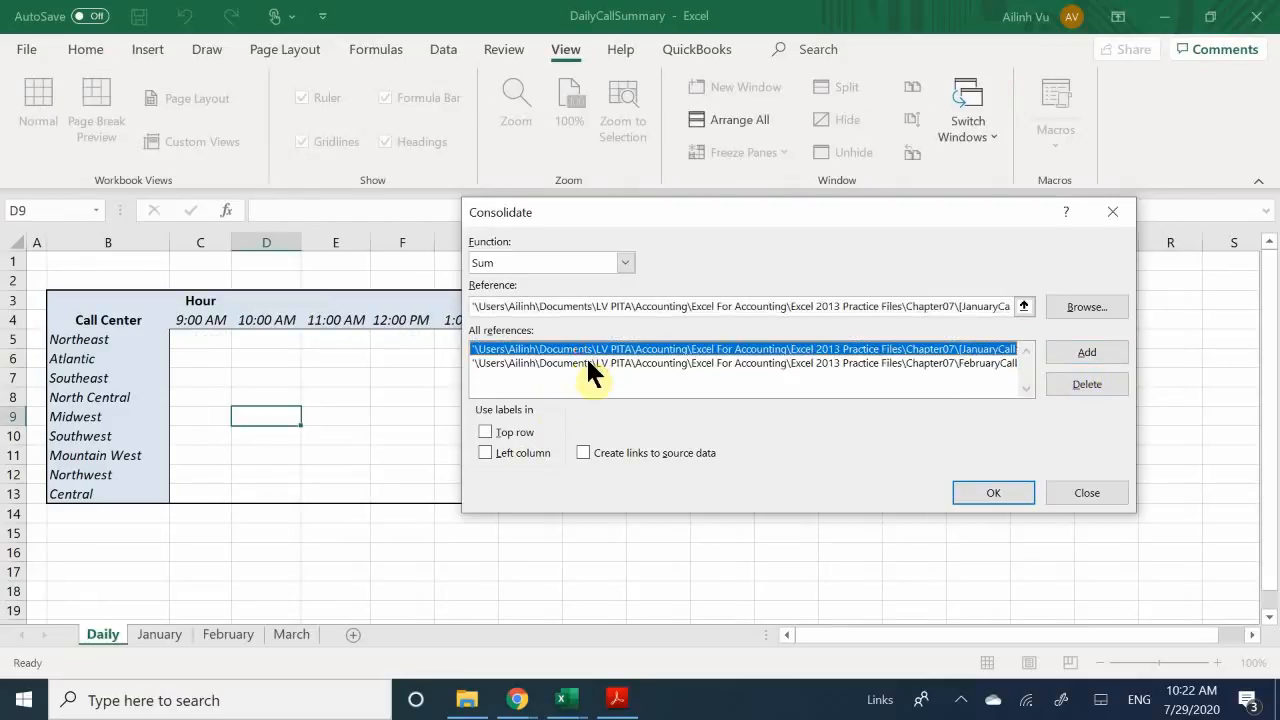
pyautogui.click(586, 363)
pyautogui.click(606, 349)
pyautogui.click(603, 363)
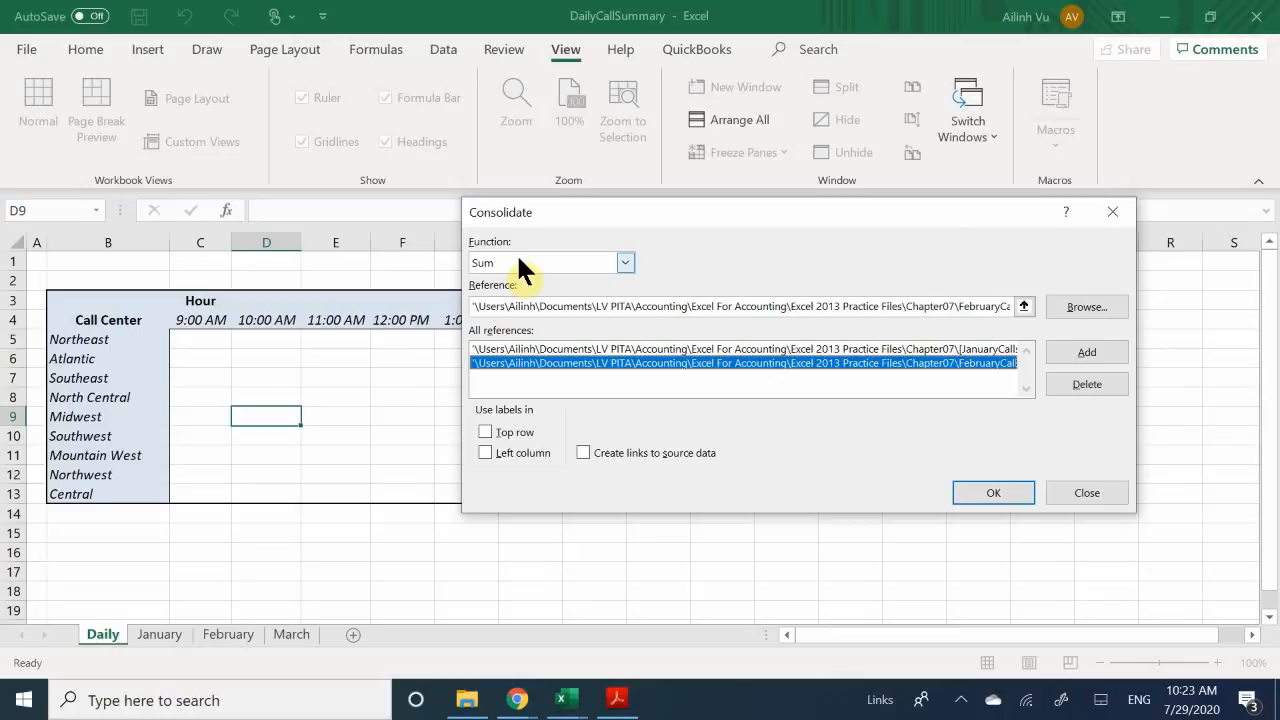
pyautogui.click(977, 491)
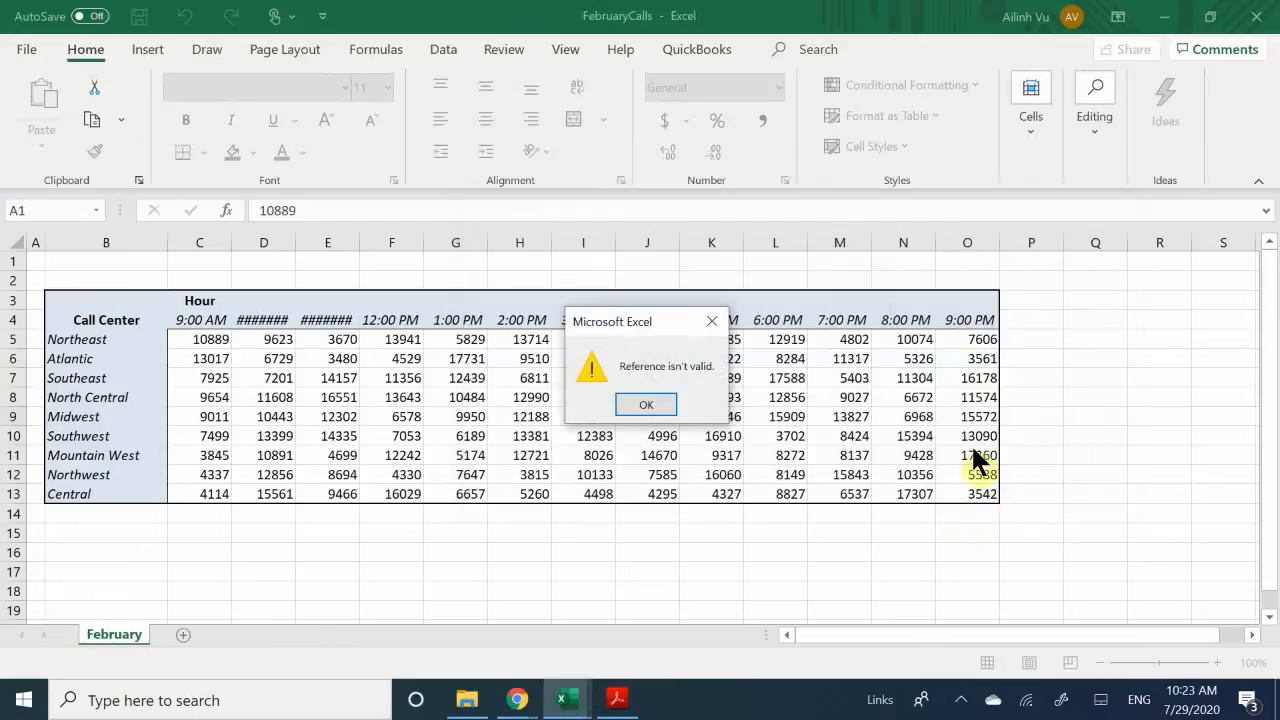
pyautogui.click(646, 405)
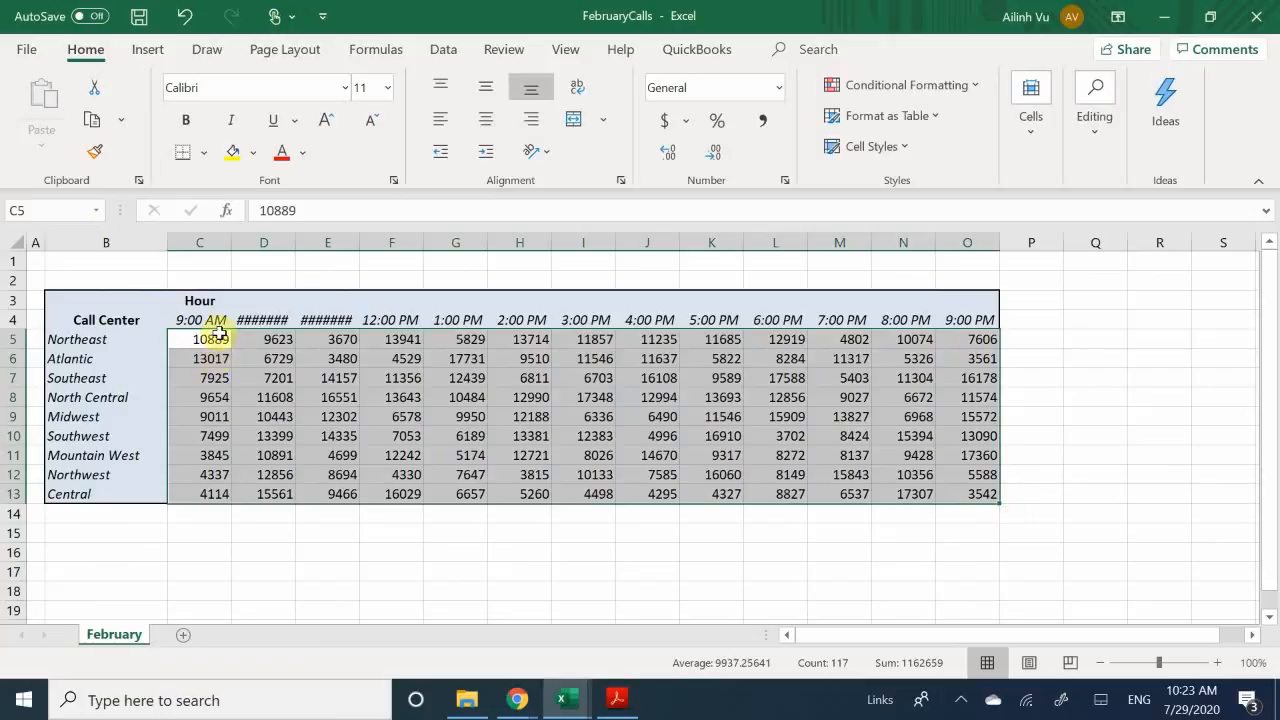
# Step: Autofit columns D and E on the February sheet of FebruaryCalls so their hour headers fit
pyautogui.click(196, 359)
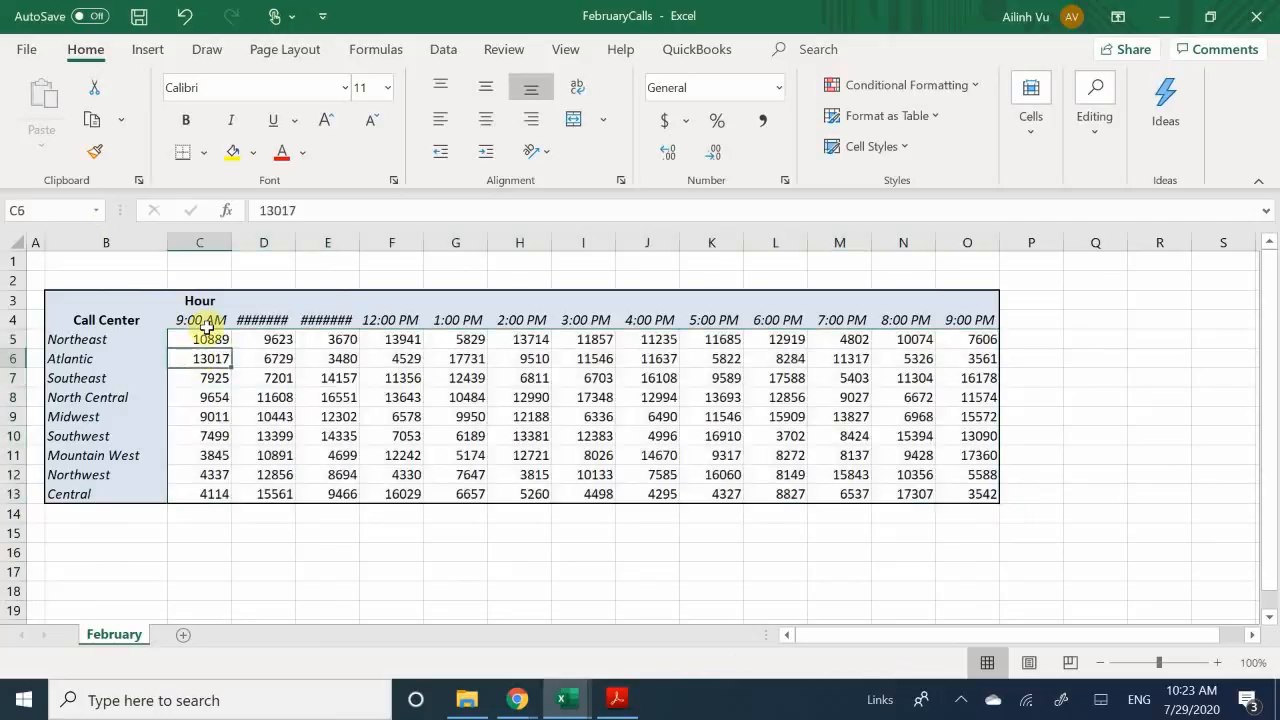
pyautogui.click(330, 400)
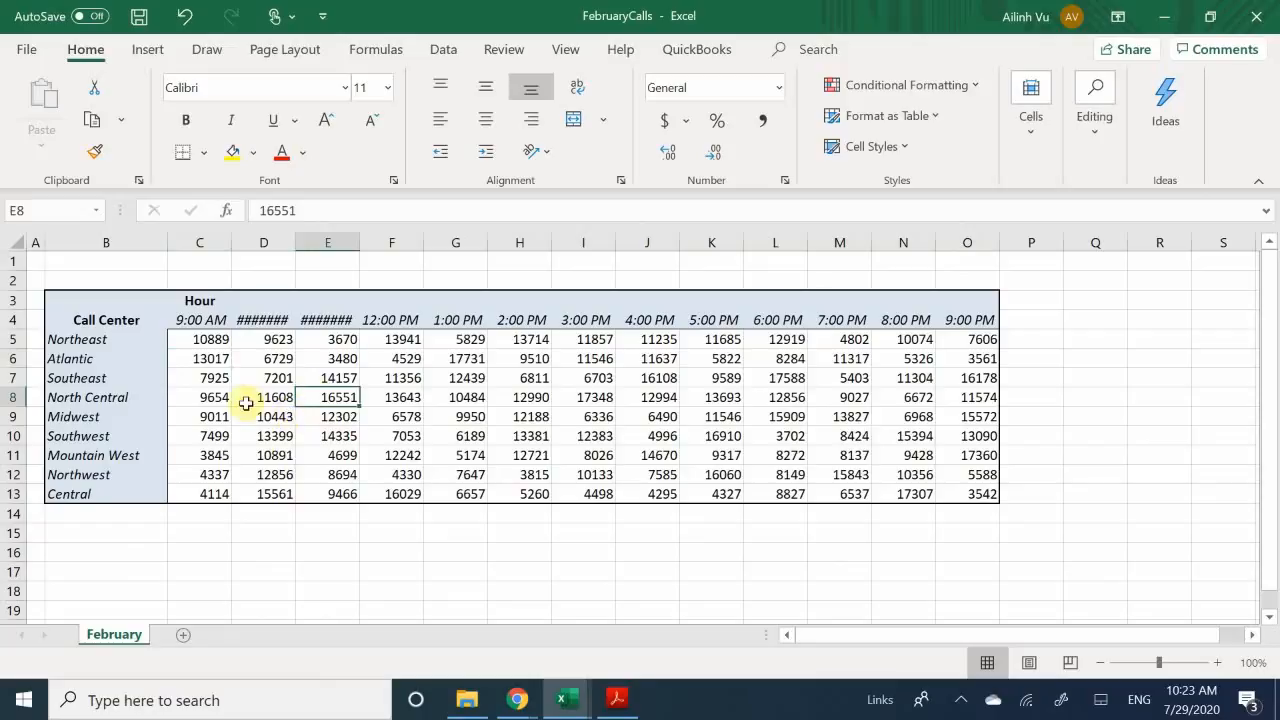
pyautogui.click(268, 399)
pyautogui.click(273, 378)
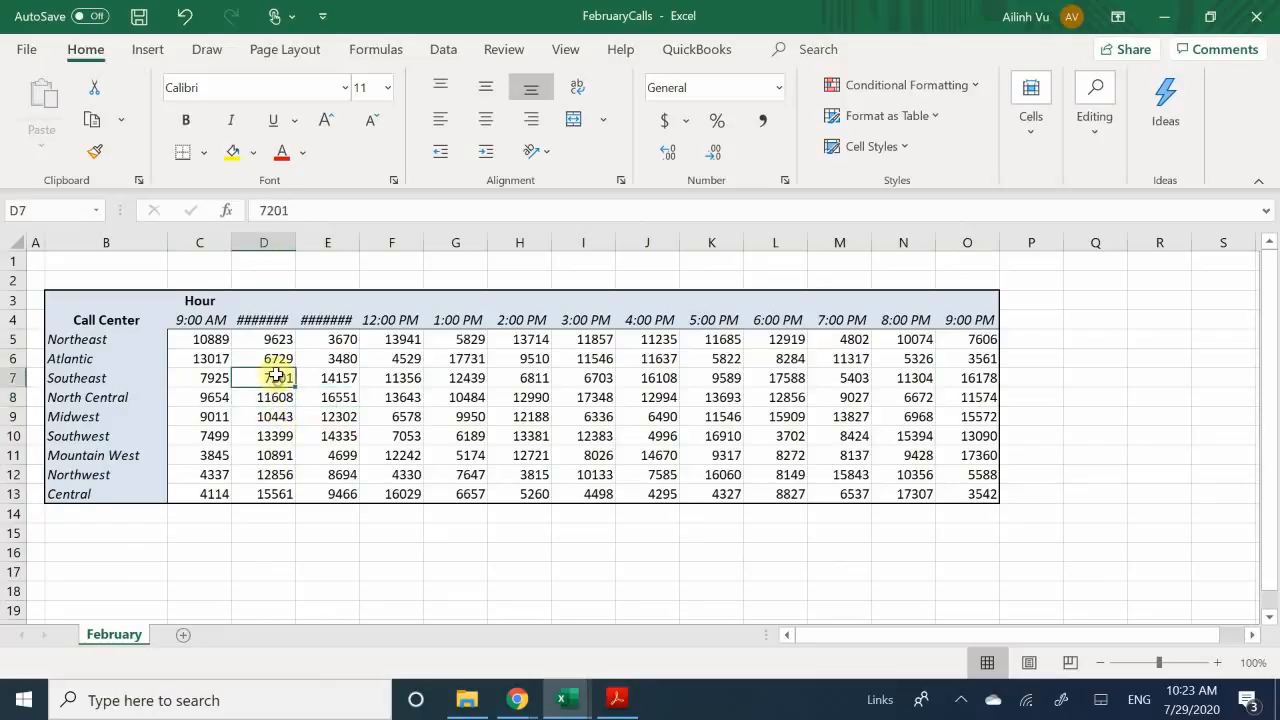
pyautogui.click(276, 358)
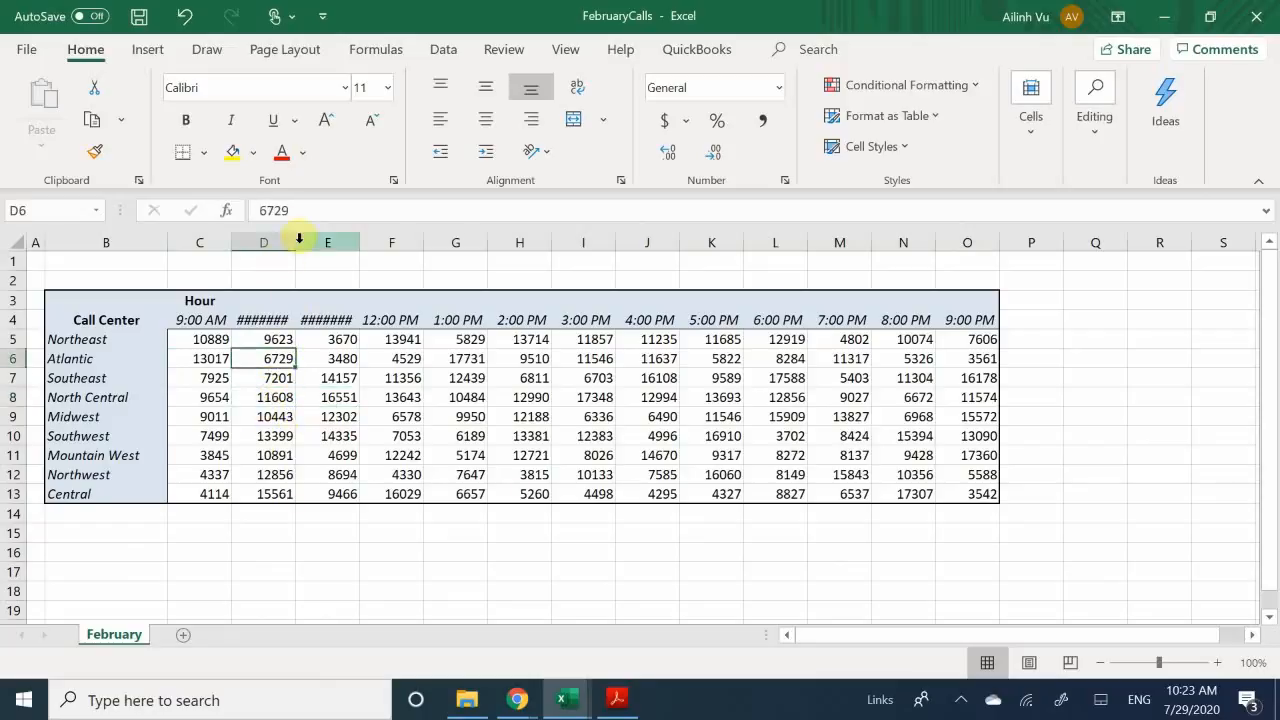
pyautogui.click(300, 243)
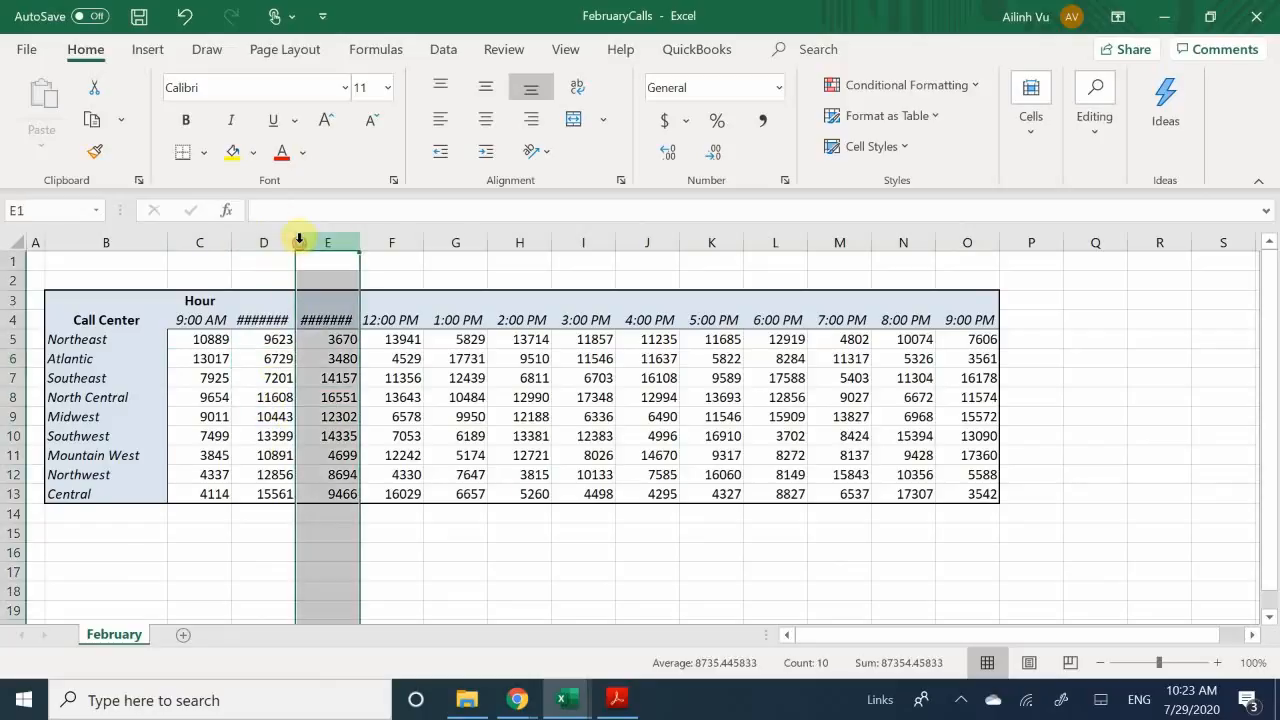
pyautogui.doubleClick(296, 243)
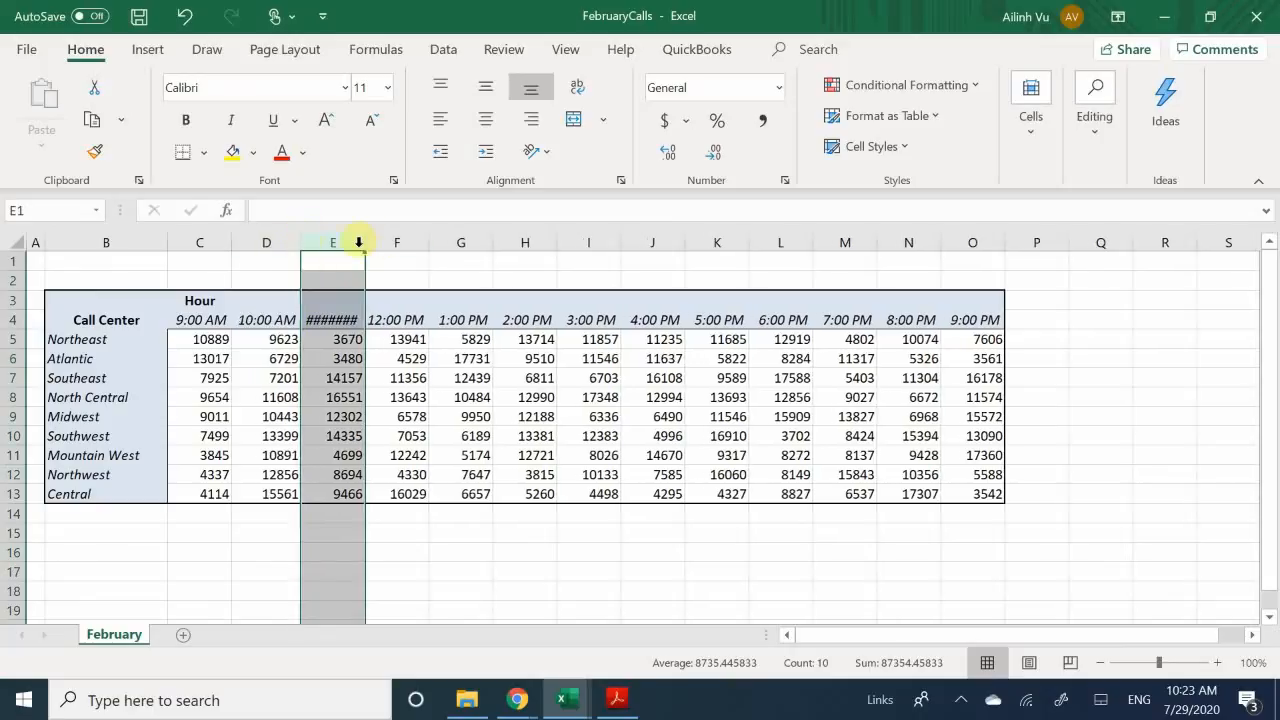
pyautogui.doubleClick(365, 243)
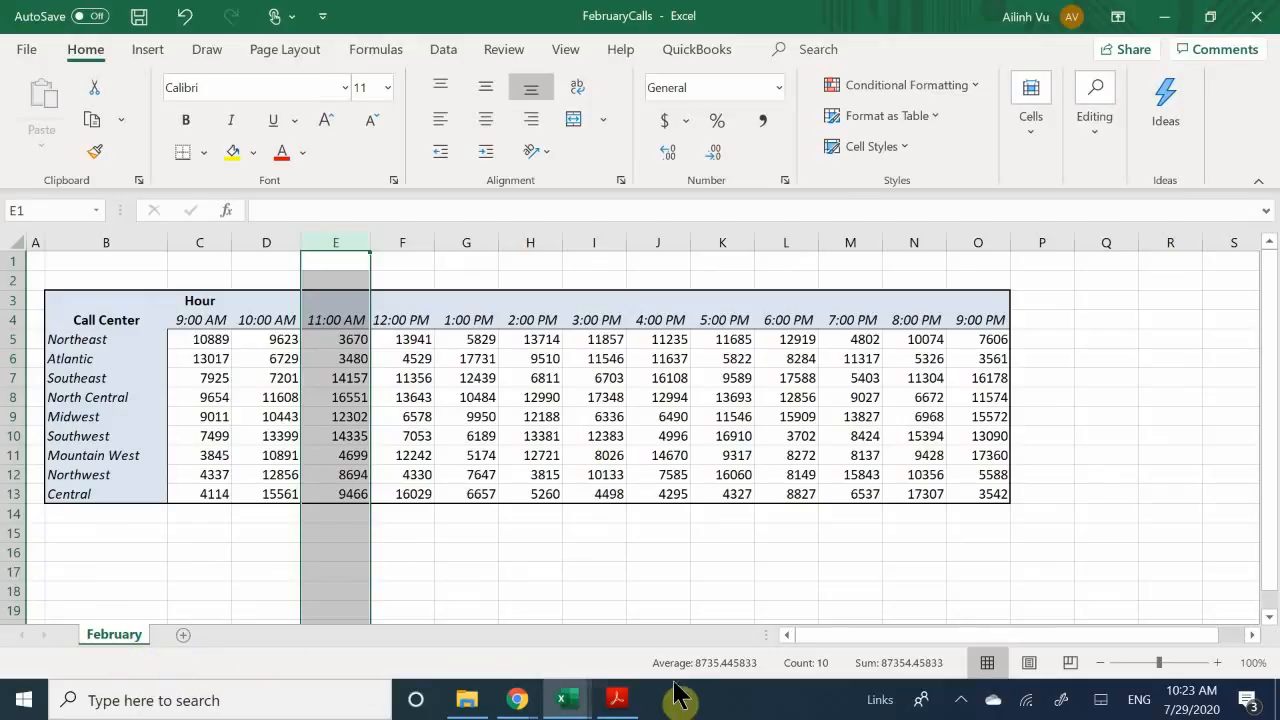
# Step: Examine the consolidated call figures in D9:P17 on the Daily sheet of the DailyCallSummary workbook
pyautogui.moveTo(565, 700)
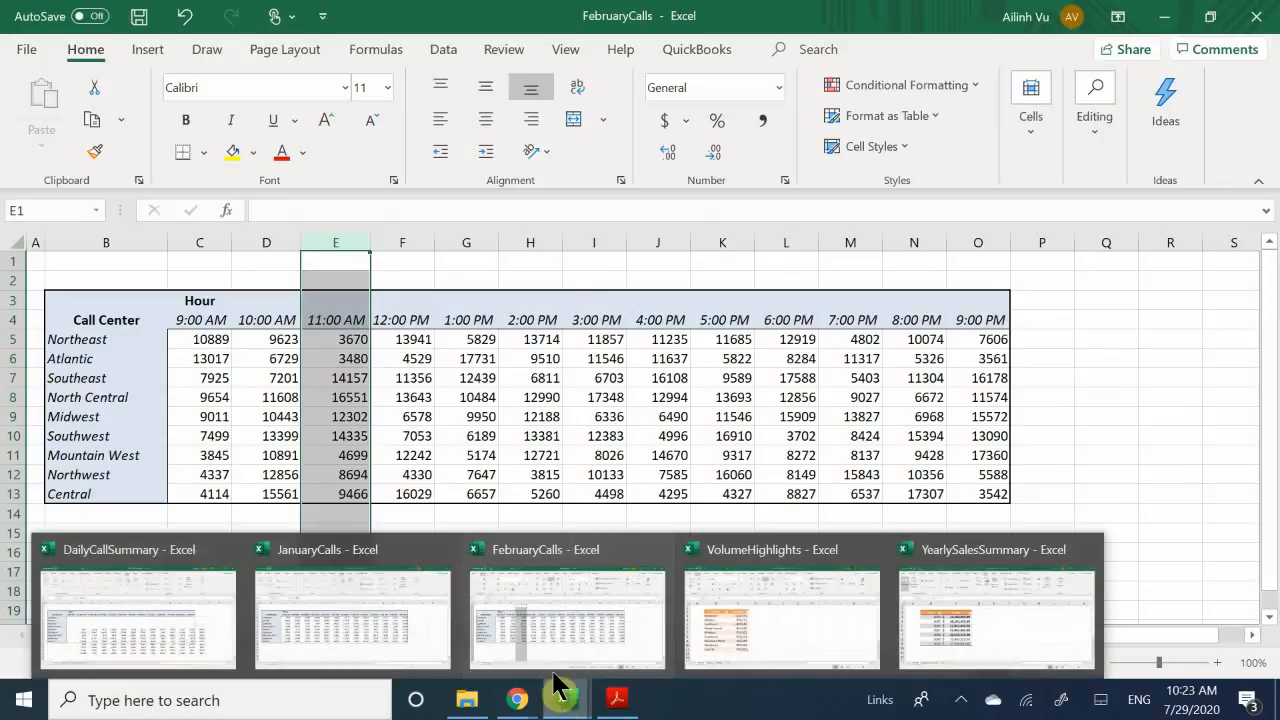
pyautogui.click(90, 630)
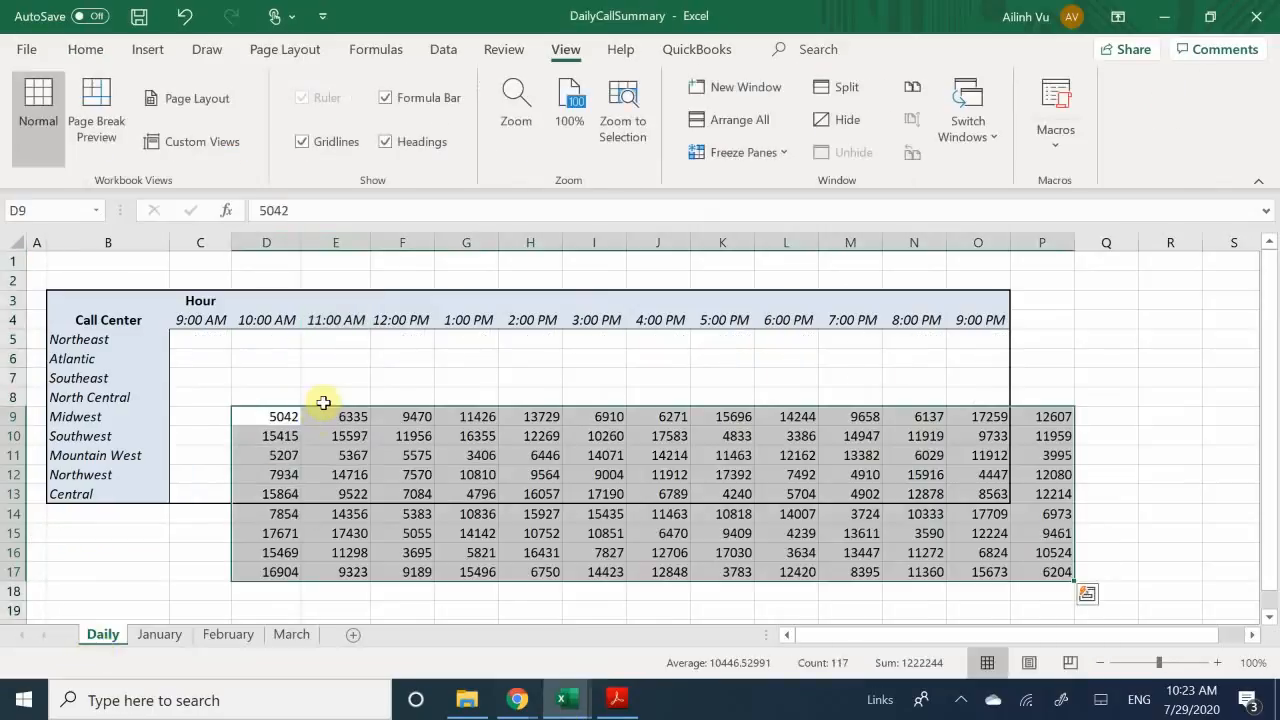
pyautogui.moveTo(309, 409); pyautogui.dragTo(1033, 575)
pyautogui.click(338, 450)
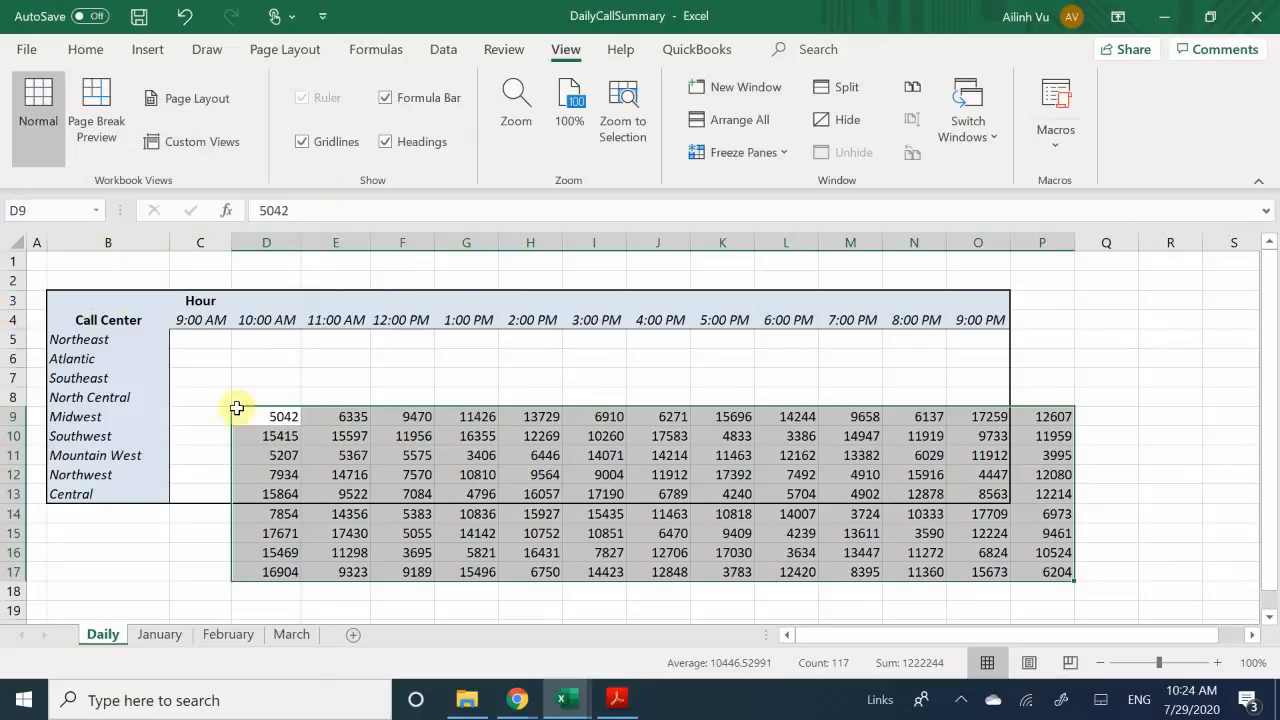
# Step: Undo the last column E width change in FebruaryCalls and return to the Daily sheet of DailyCallSummary
pyautogui.click(289, 412)
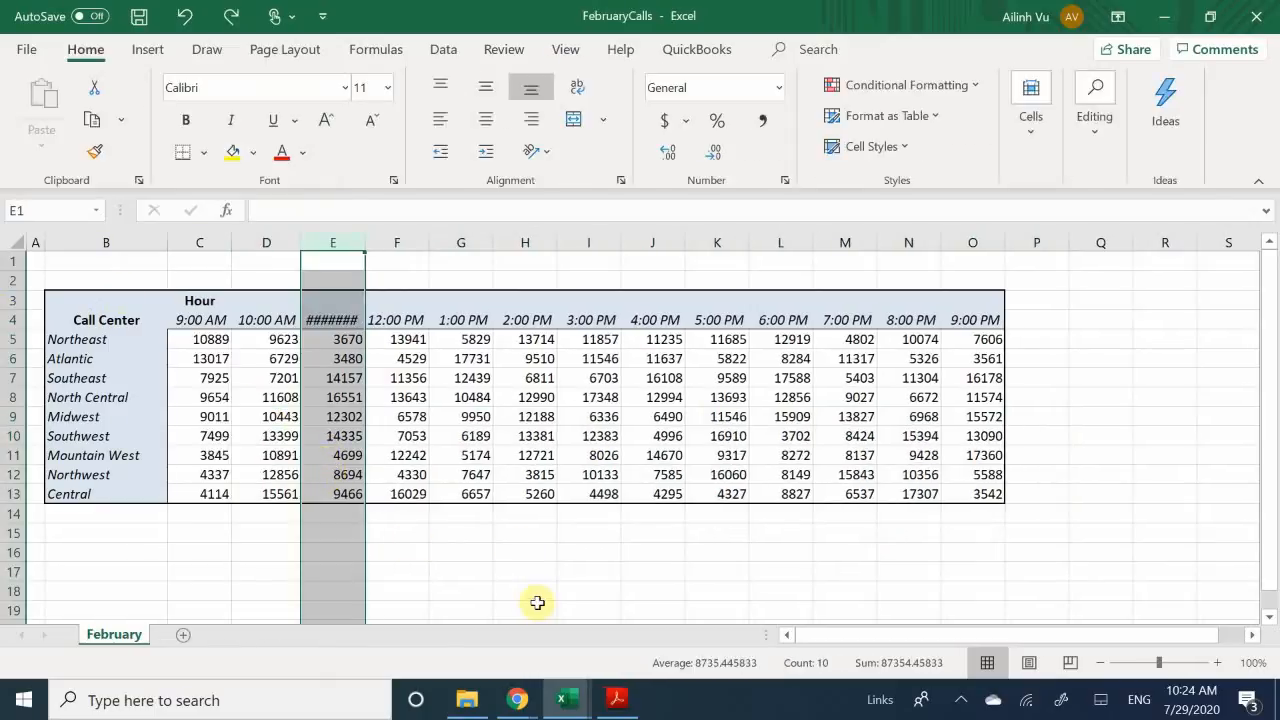
pyautogui.click(536, 605)
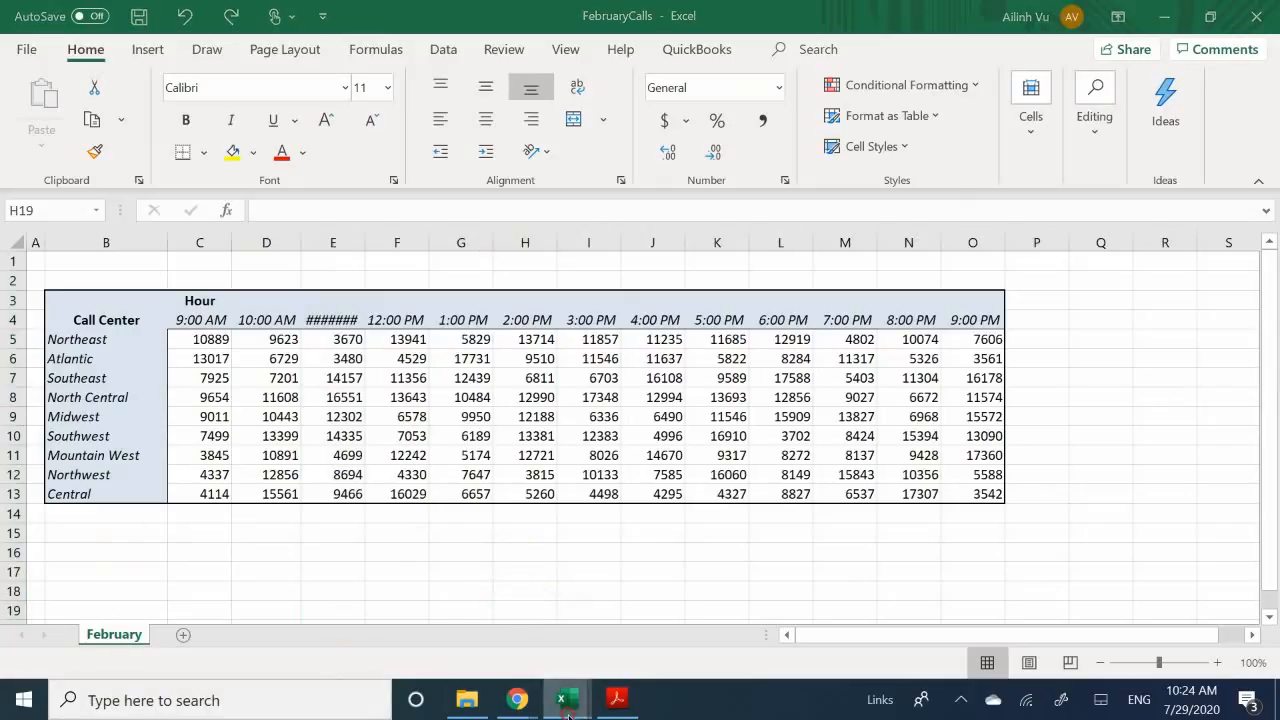
pyautogui.moveTo(565, 698)
pyautogui.click(167, 618)
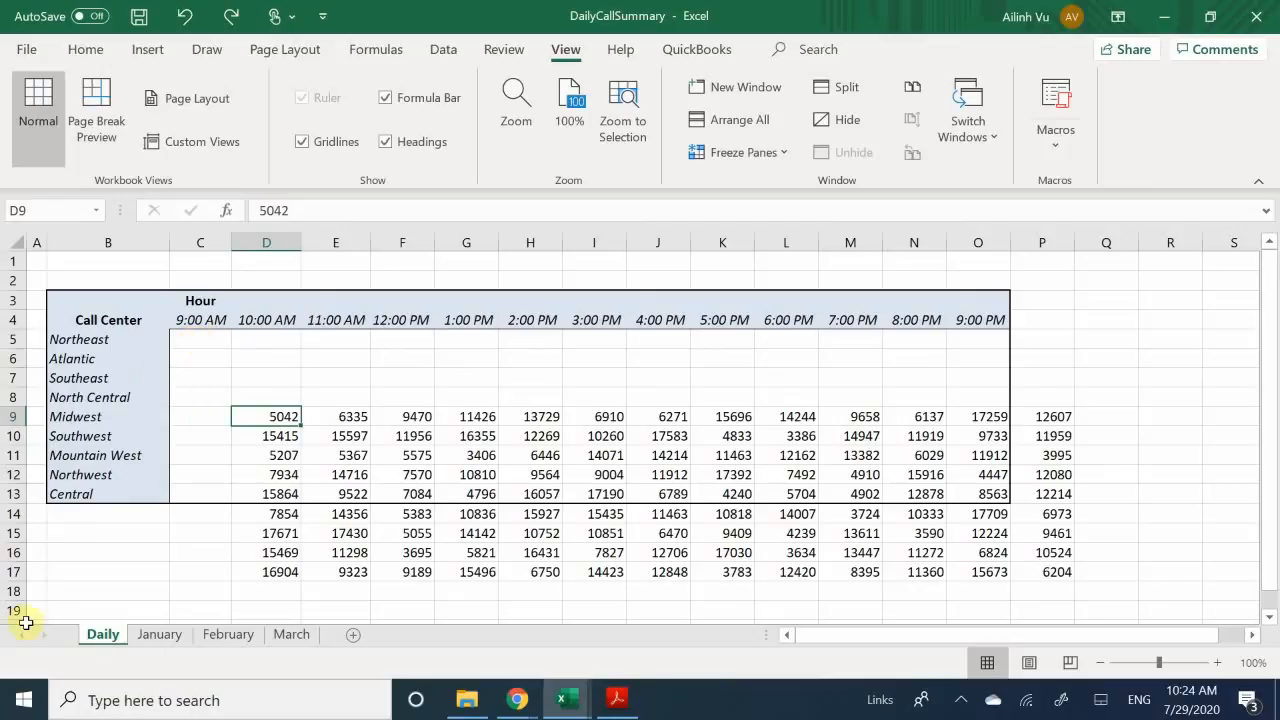
# Step: Try copying the figures in D9:P17 on the Daily sheet to cell C5, and undo the paste
pyautogui.click(310, 436)
pyautogui.moveTo(276, 420); pyautogui.dragTo(905, 557)
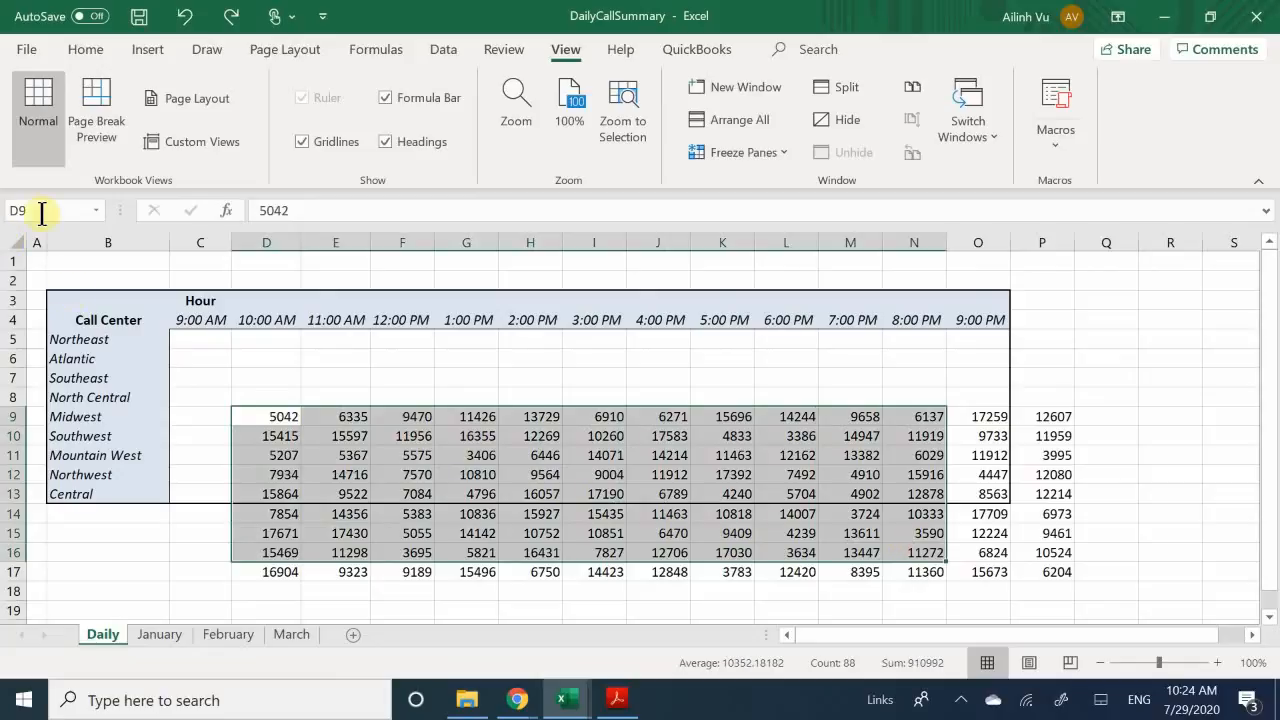
pyautogui.click(382, 474)
pyautogui.moveTo(272, 420); pyautogui.dragTo(1043, 572)
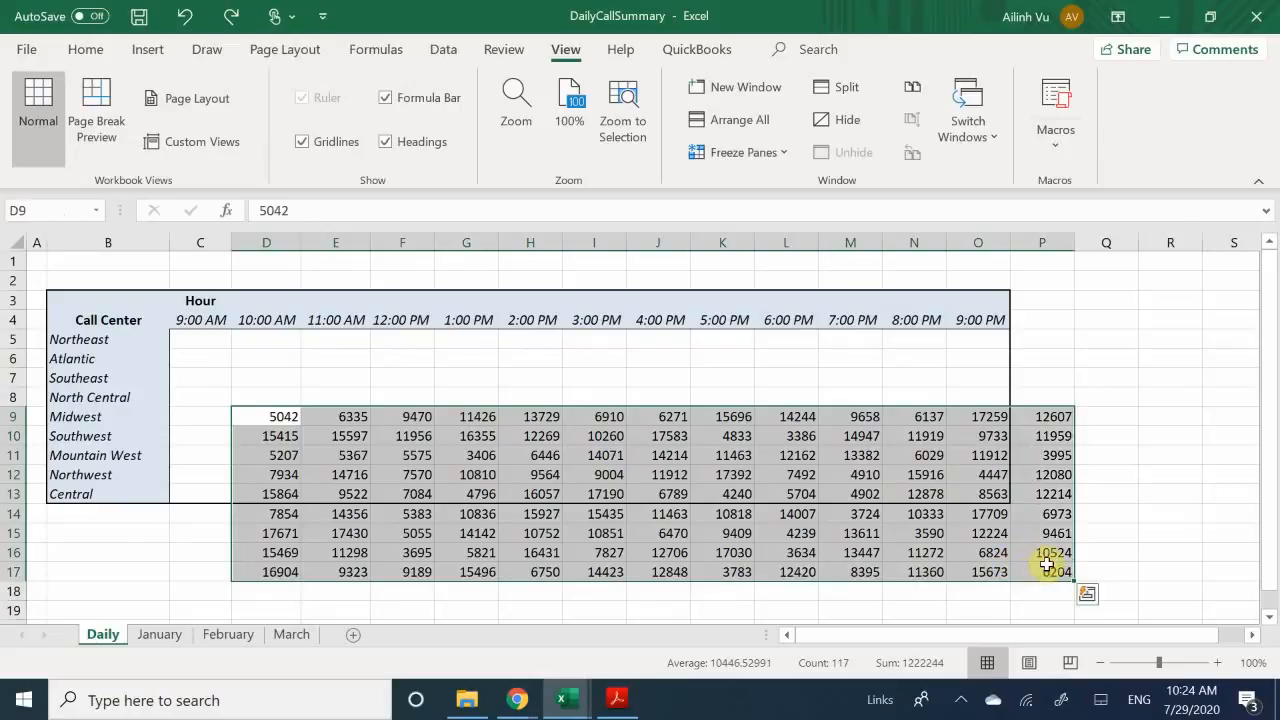
pyautogui.hotkey('ctrl', 'c')
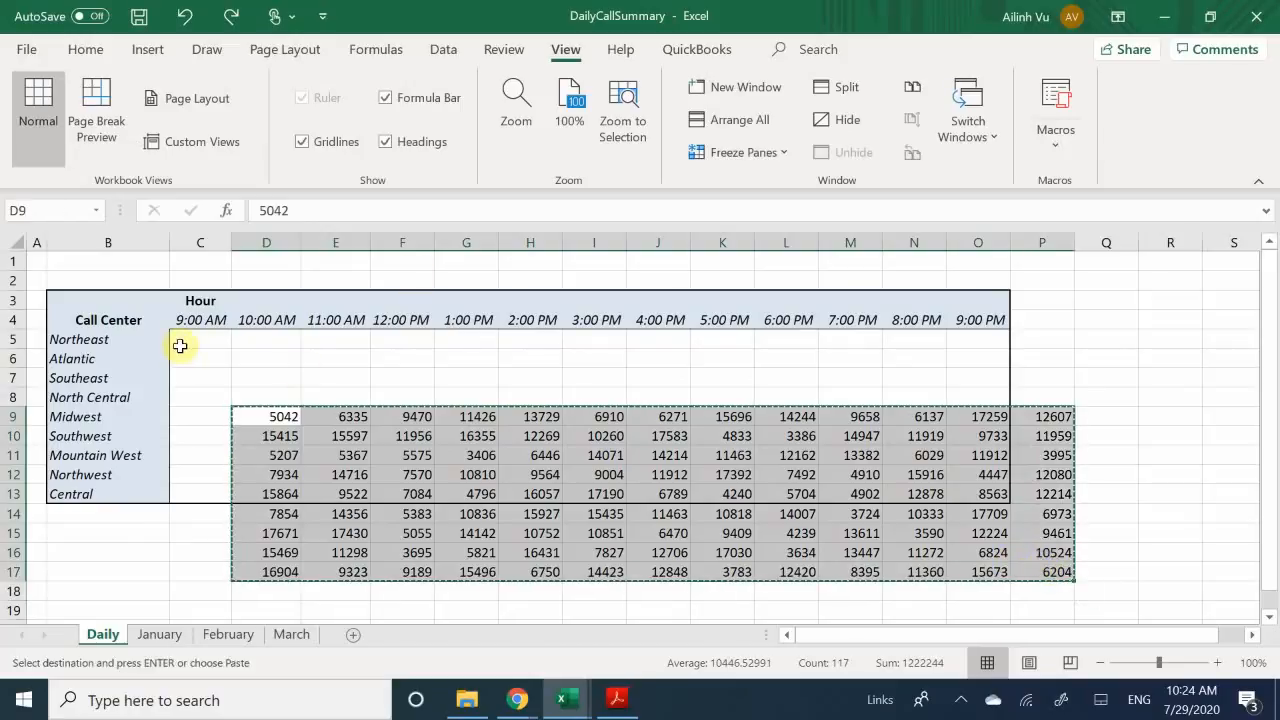
pyautogui.click(208, 339)
pyautogui.hotkey('ctrl', 'v')
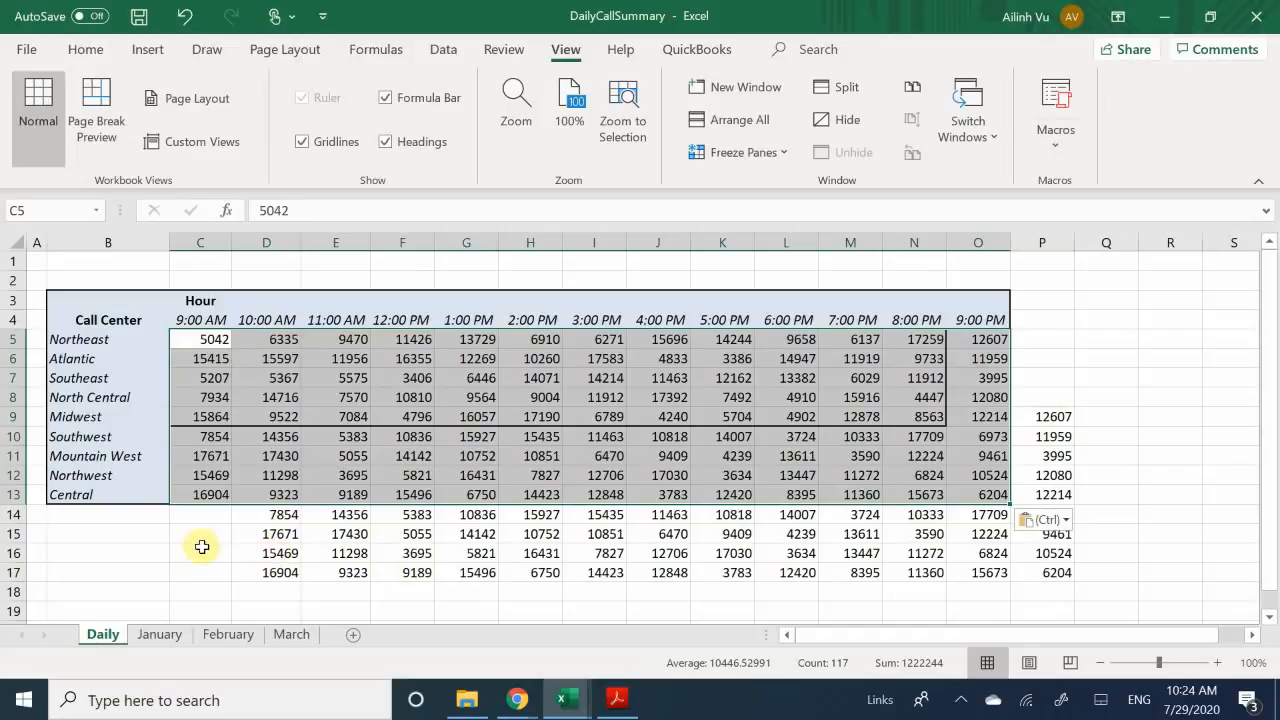
pyautogui.hotkey('ctrl', 'z')
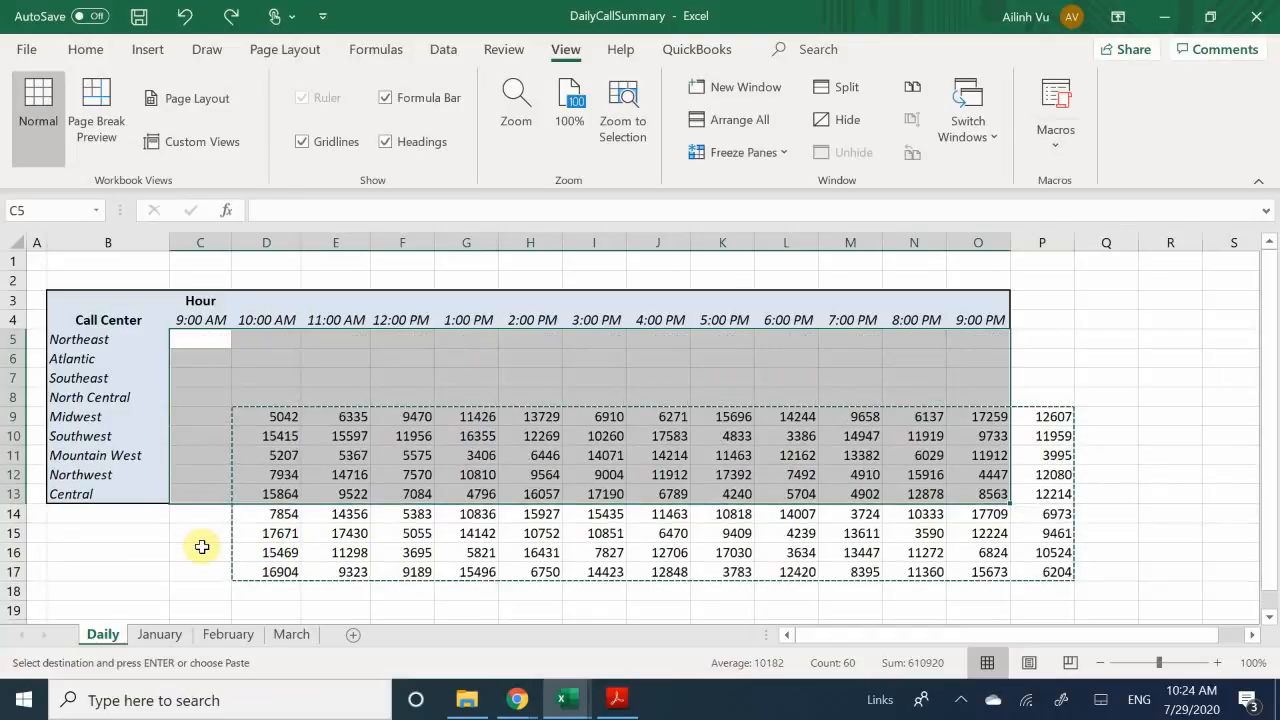
pyautogui.hotkey('ctrl', 'c')
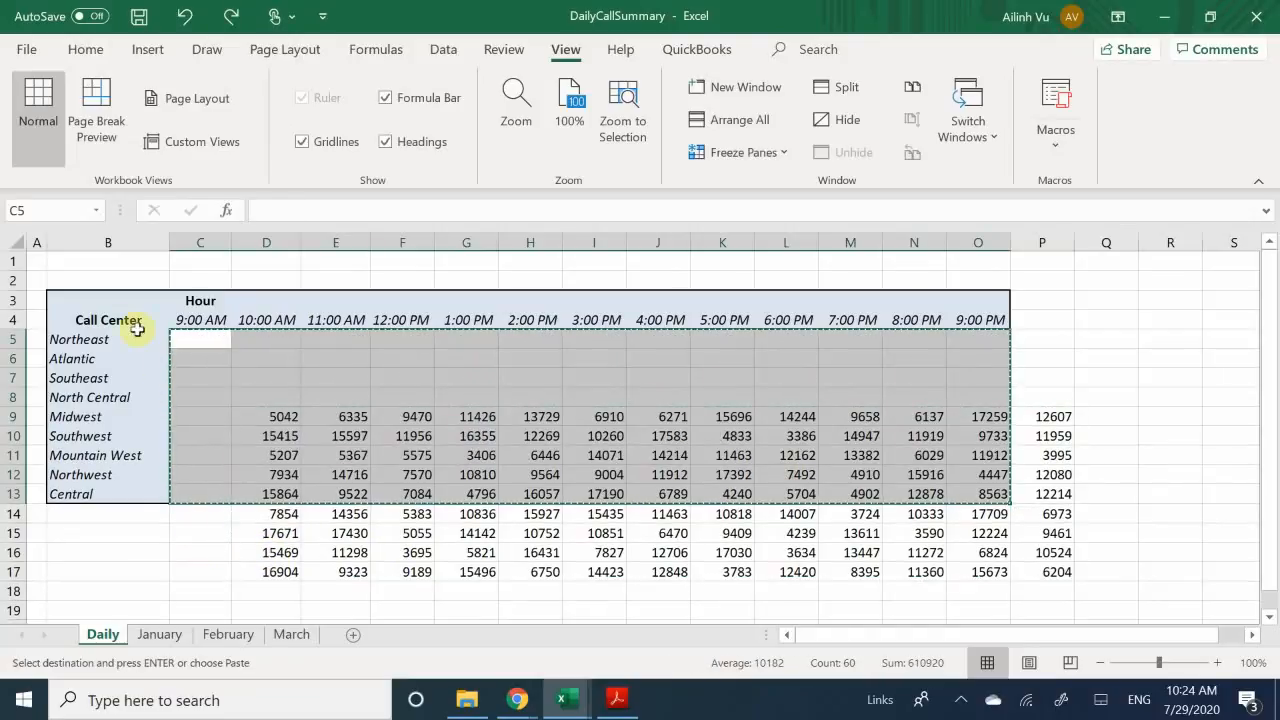
pyautogui.click(218, 341)
pyautogui.hotkey('ctrl', 'v')
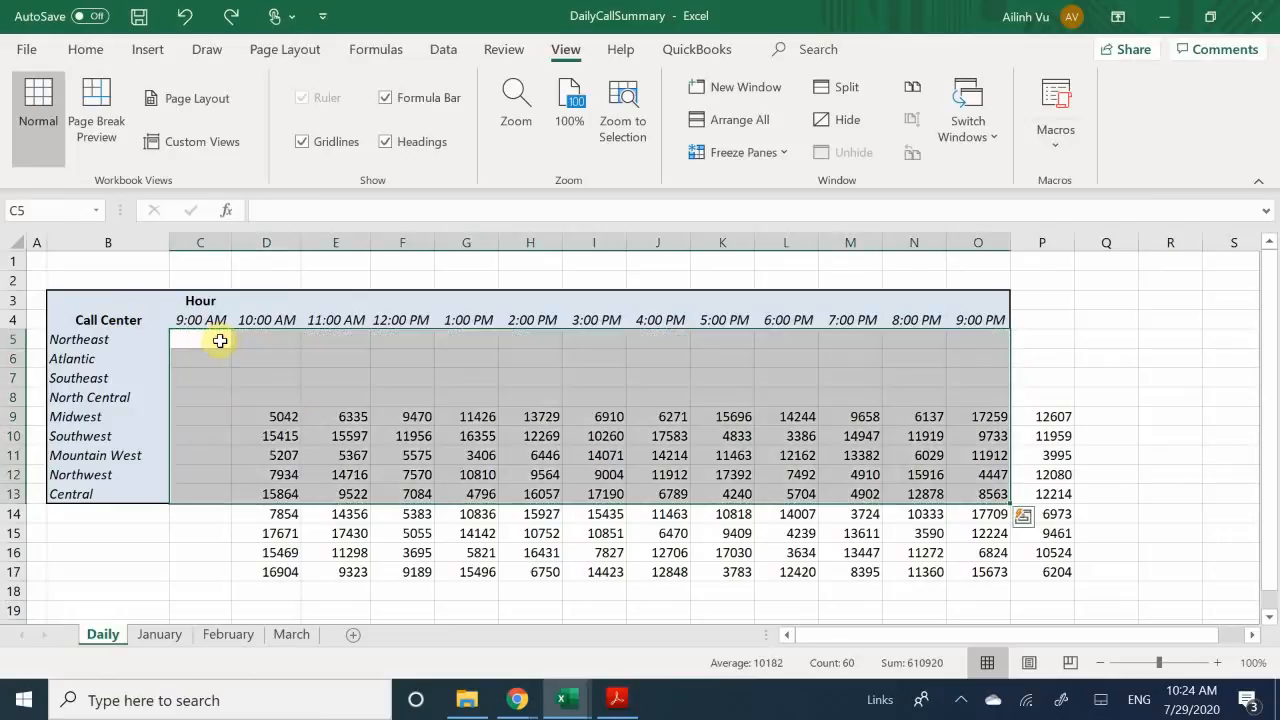
# Step: Move the consolidated figures in D9:P17 on the Daily sheet so that they start at cell C5
pyautogui.click(277, 449)
pyautogui.moveTo(278, 416); pyautogui.dragTo(1045, 573)
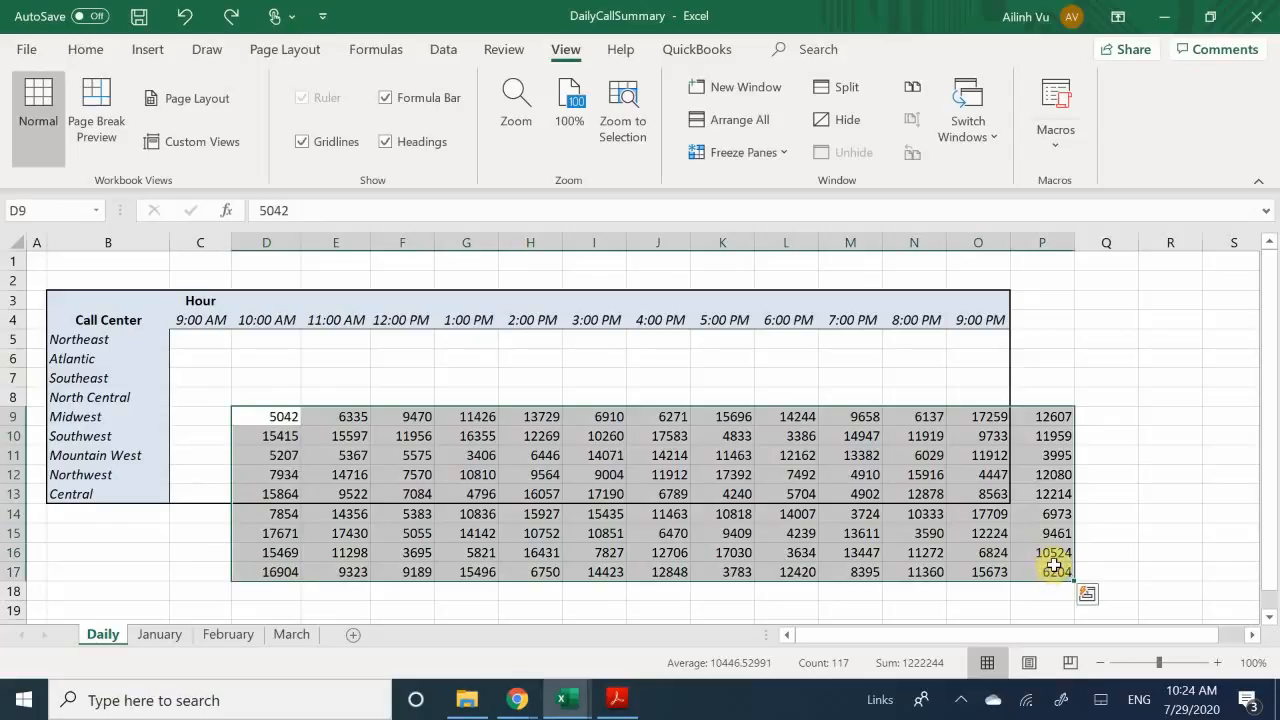
pyautogui.hotkey('ctrl', 'c')
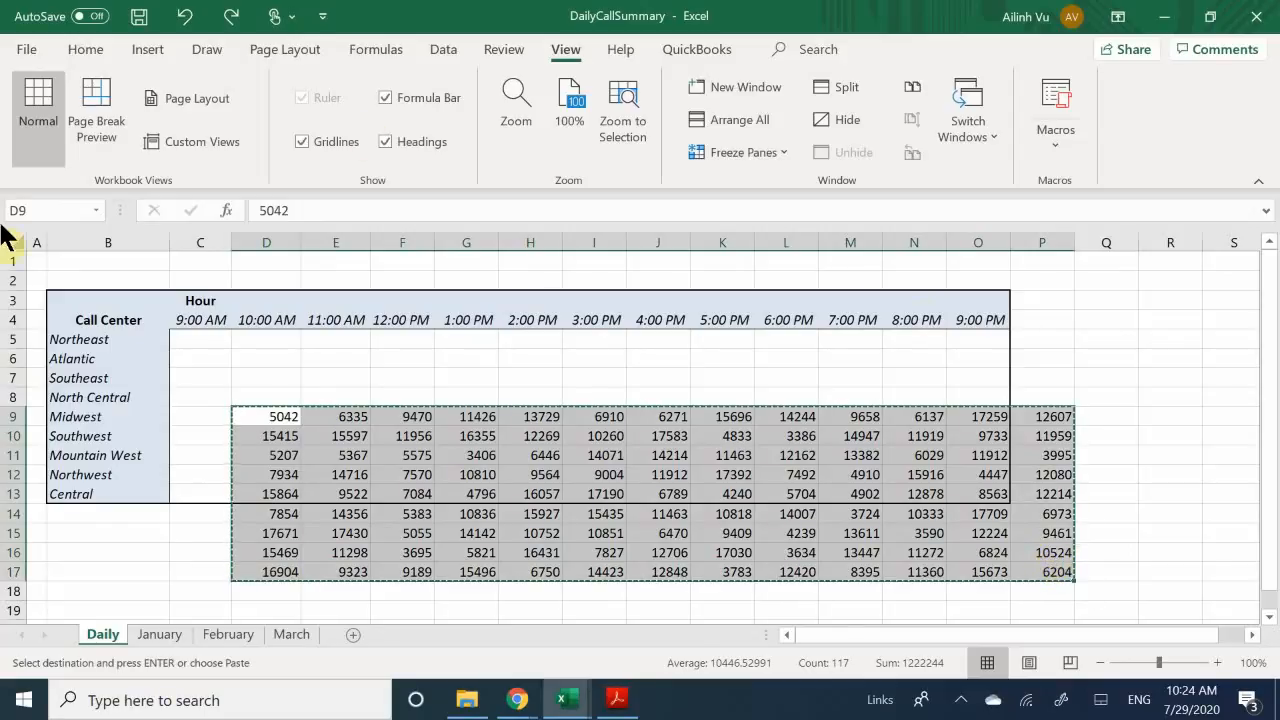
pyautogui.click(207, 339)
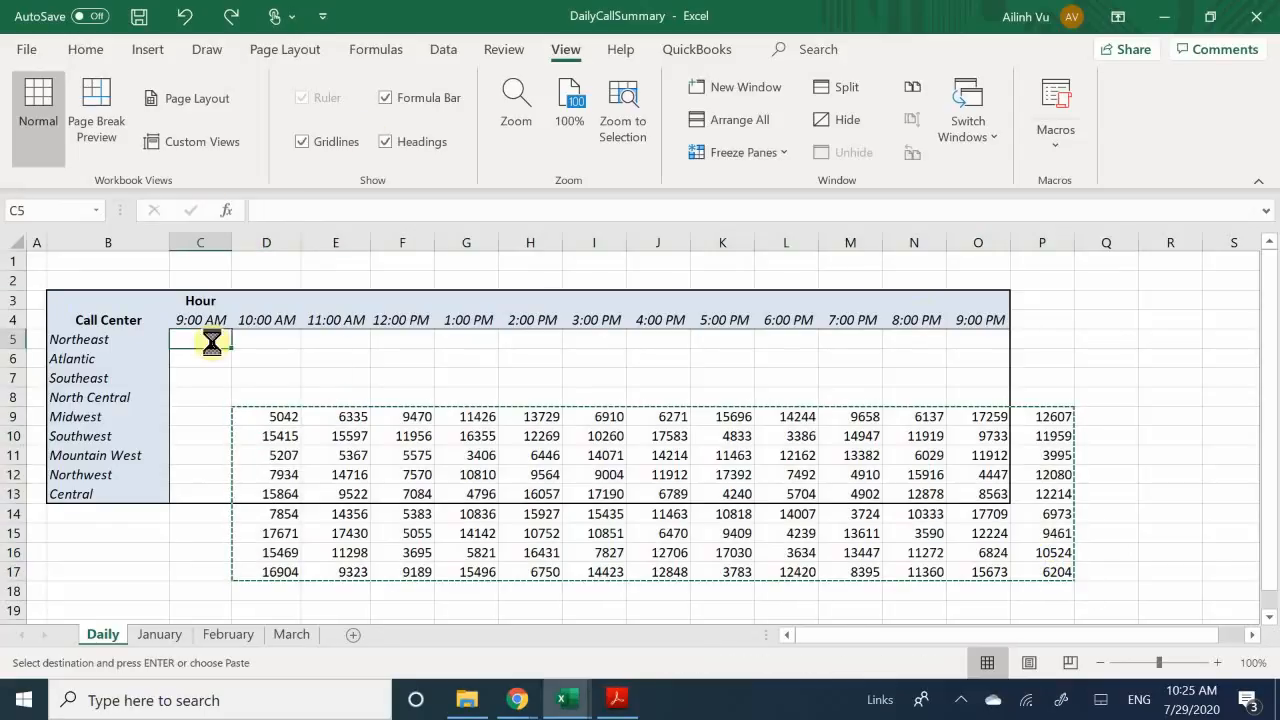
pyautogui.hotkey('ctrl', 'v')
pyautogui.click(525, 530)
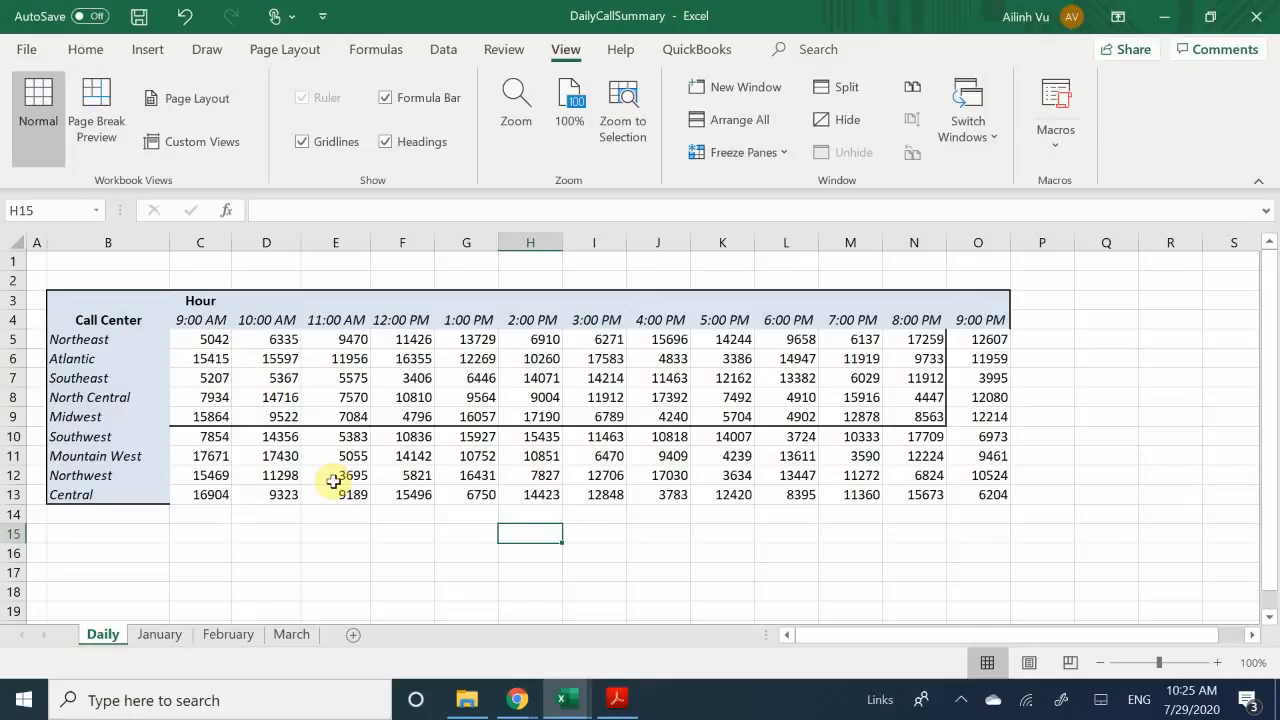
pyautogui.click(213, 341)
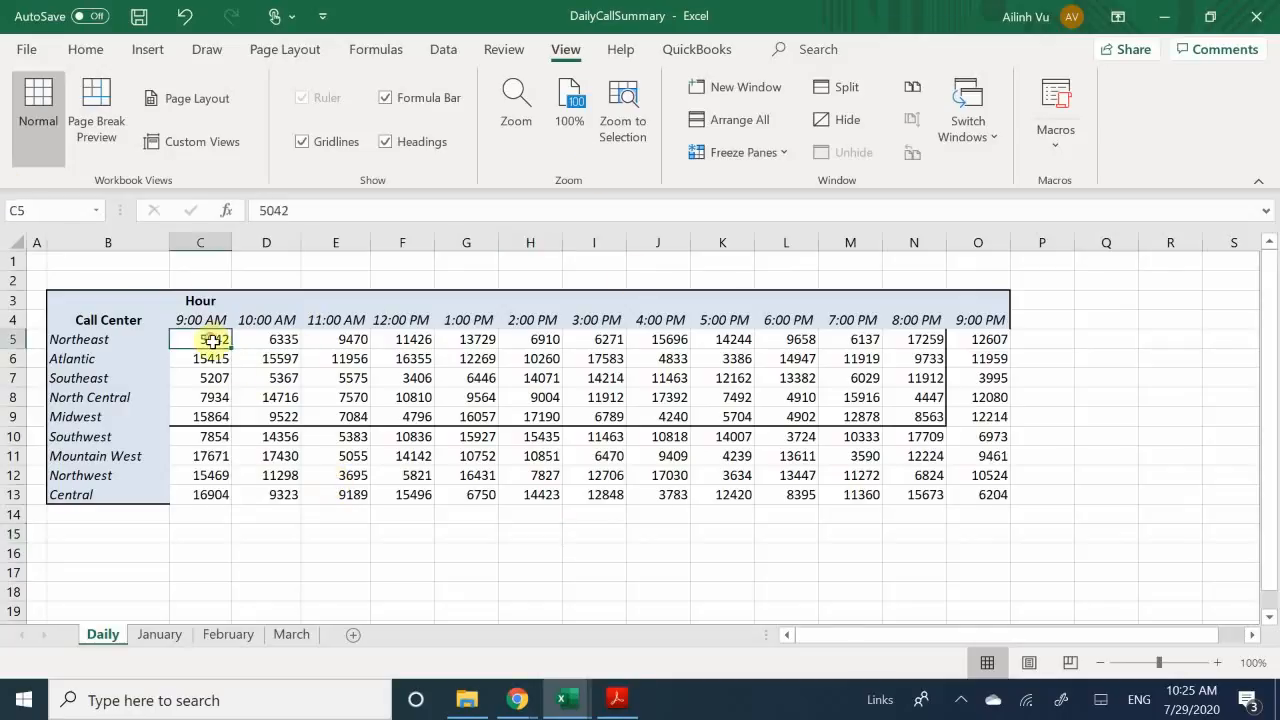
pyautogui.click(250, 434)
pyautogui.moveTo(215, 417); pyautogui.dragTo(458, 424)
pyautogui.click(306, 520)
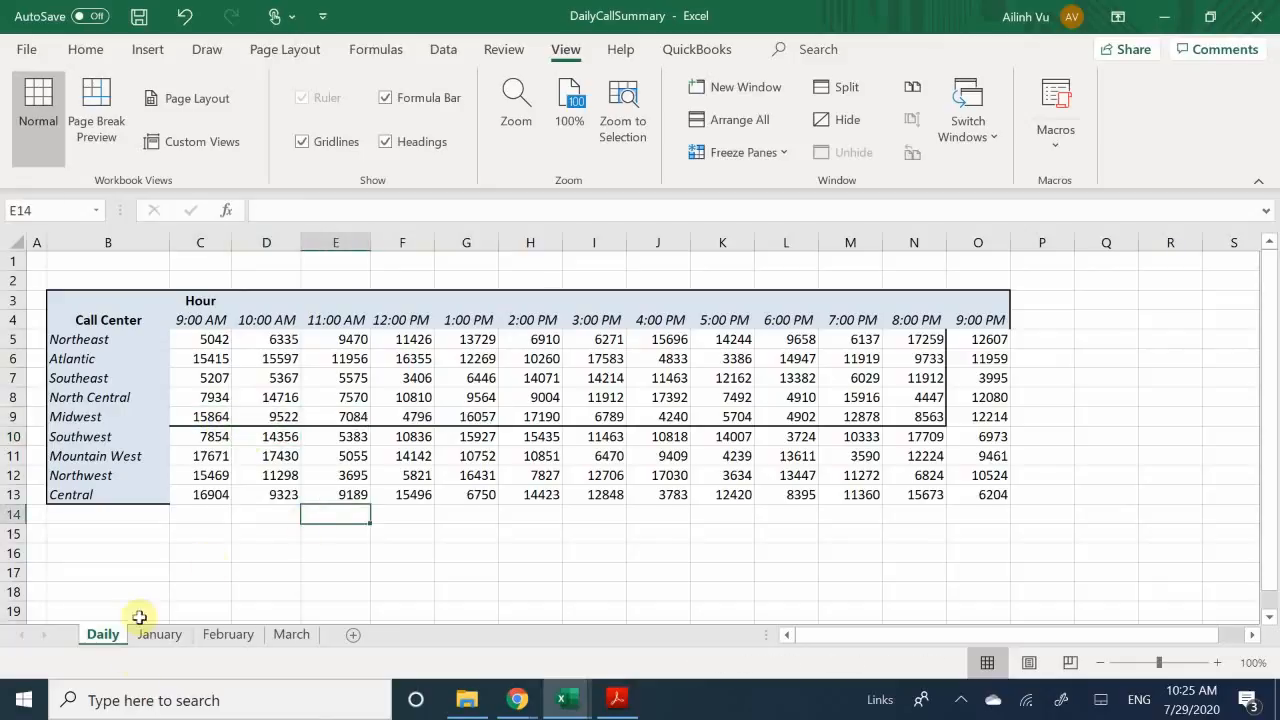
# Step: Rename the Daily sheet as Sum of Jan and Feb
pyautogui.doubleClick(105, 634)
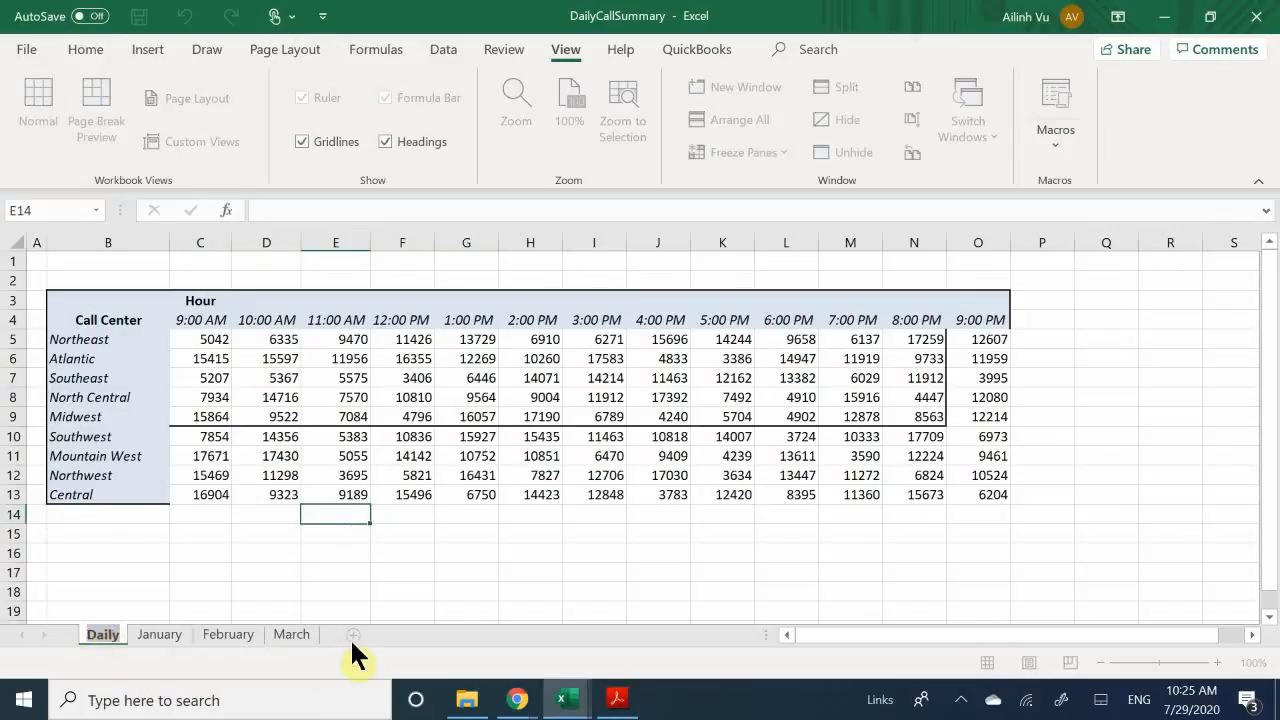
pyautogui.press('BackSpace')
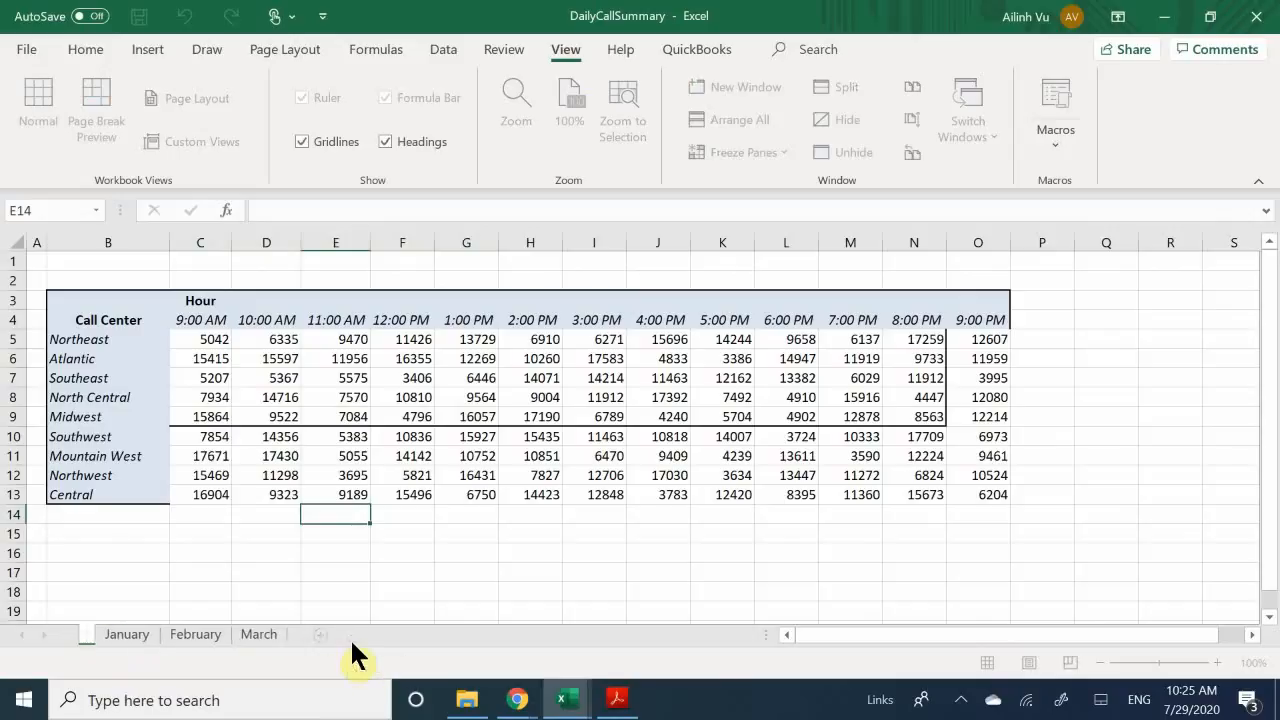
pyautogui.write('Sum')
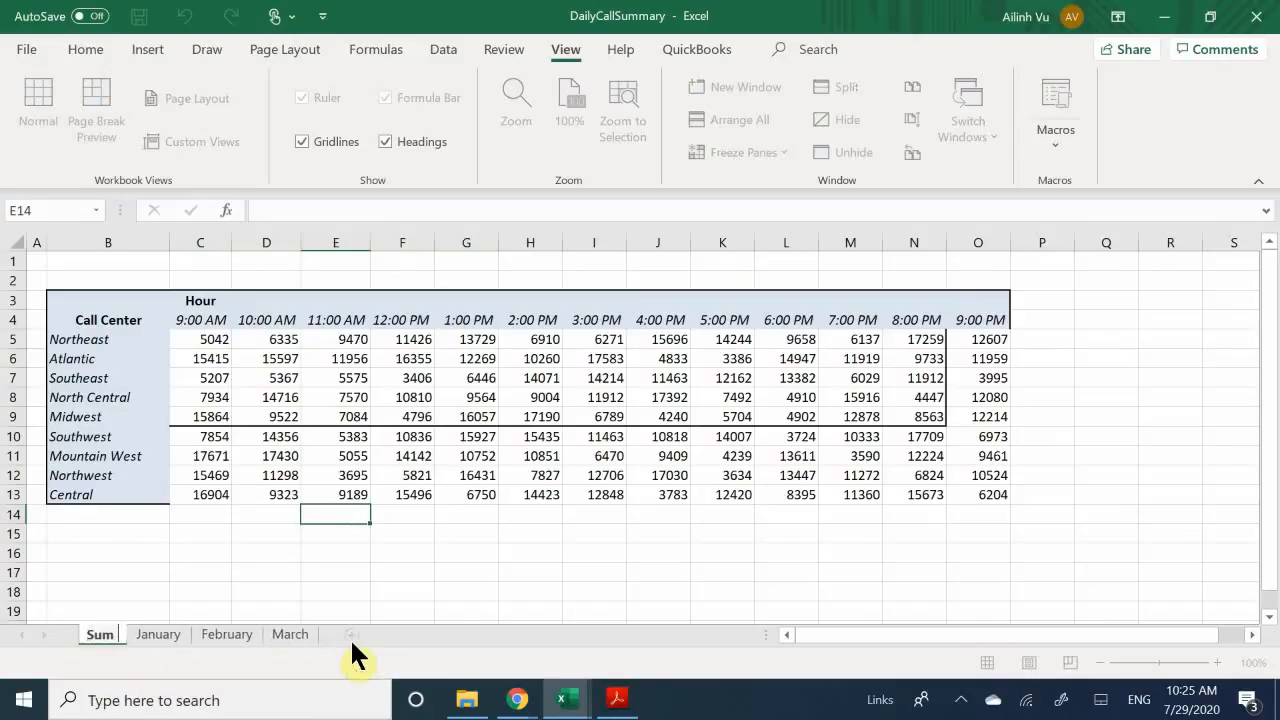
pyautogui.write(' of Jan and Feb')
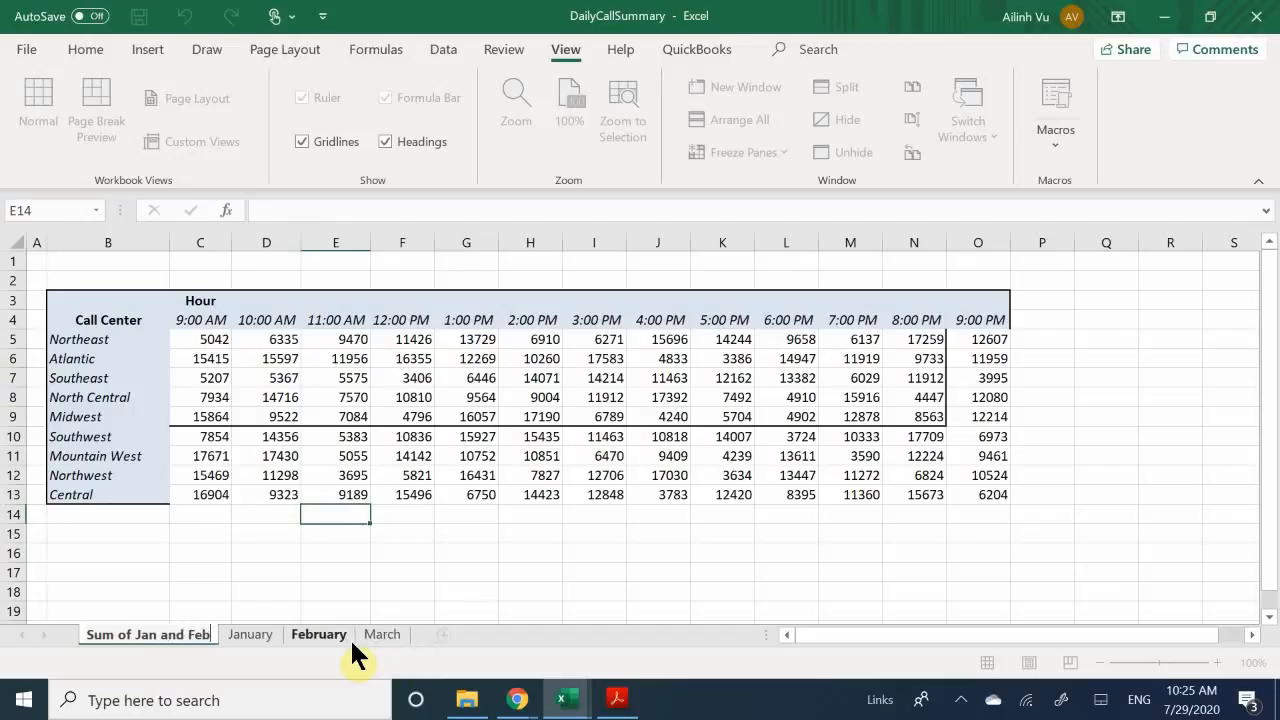
pyautogui.press('Return')
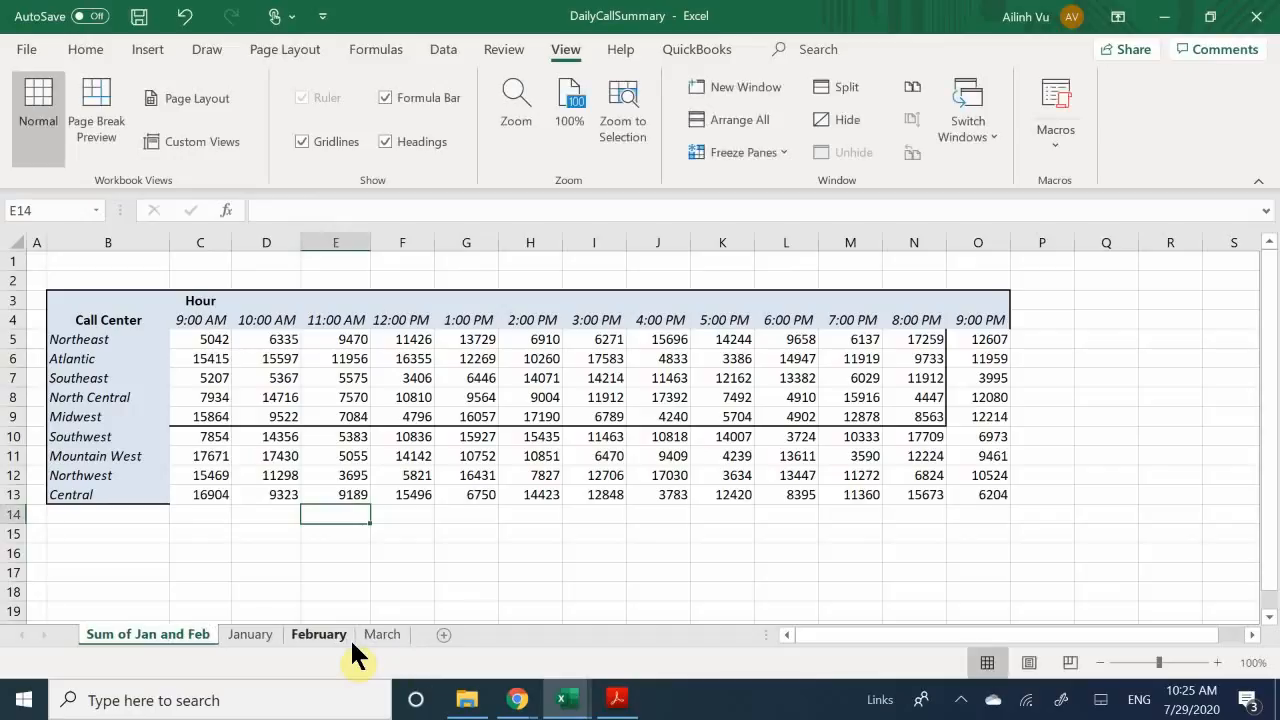
# Step: Open the March sheet, select cell C5, and rename the sheet as Jan and Feb
pyautogui.click(255, 340)
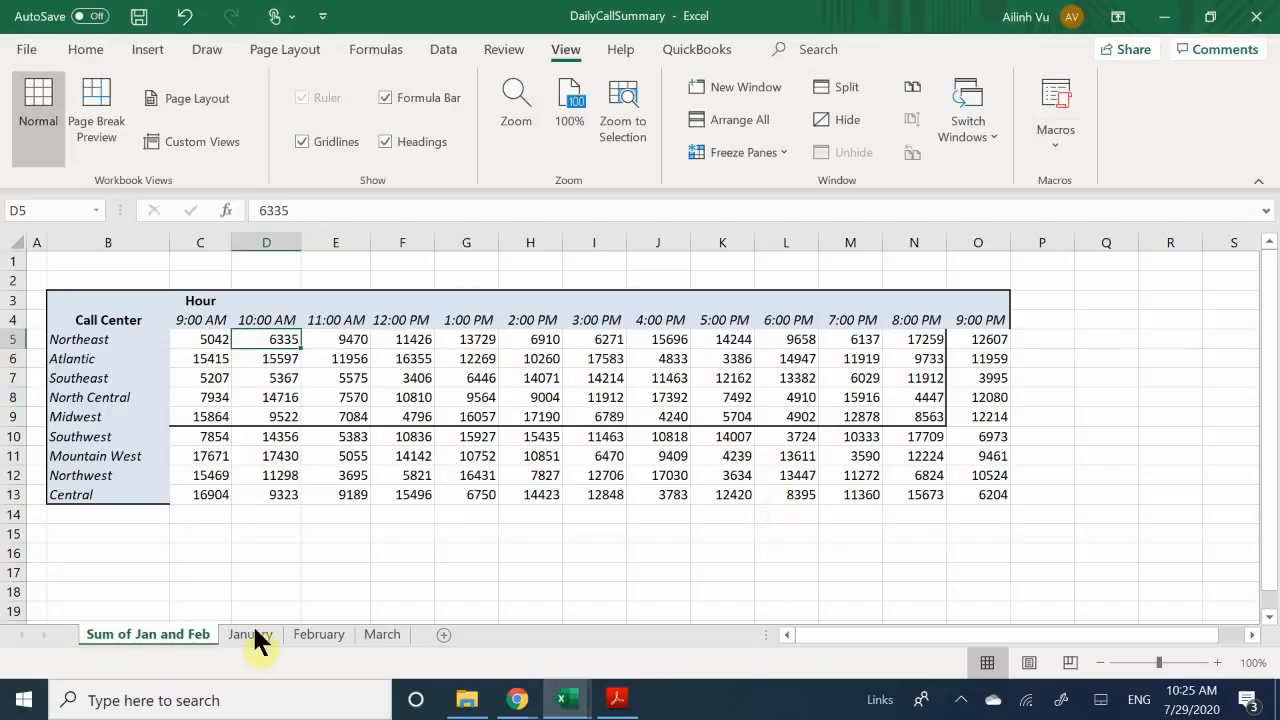
pyautogui.click(383, 632)
pyautogui.click(247, 374)
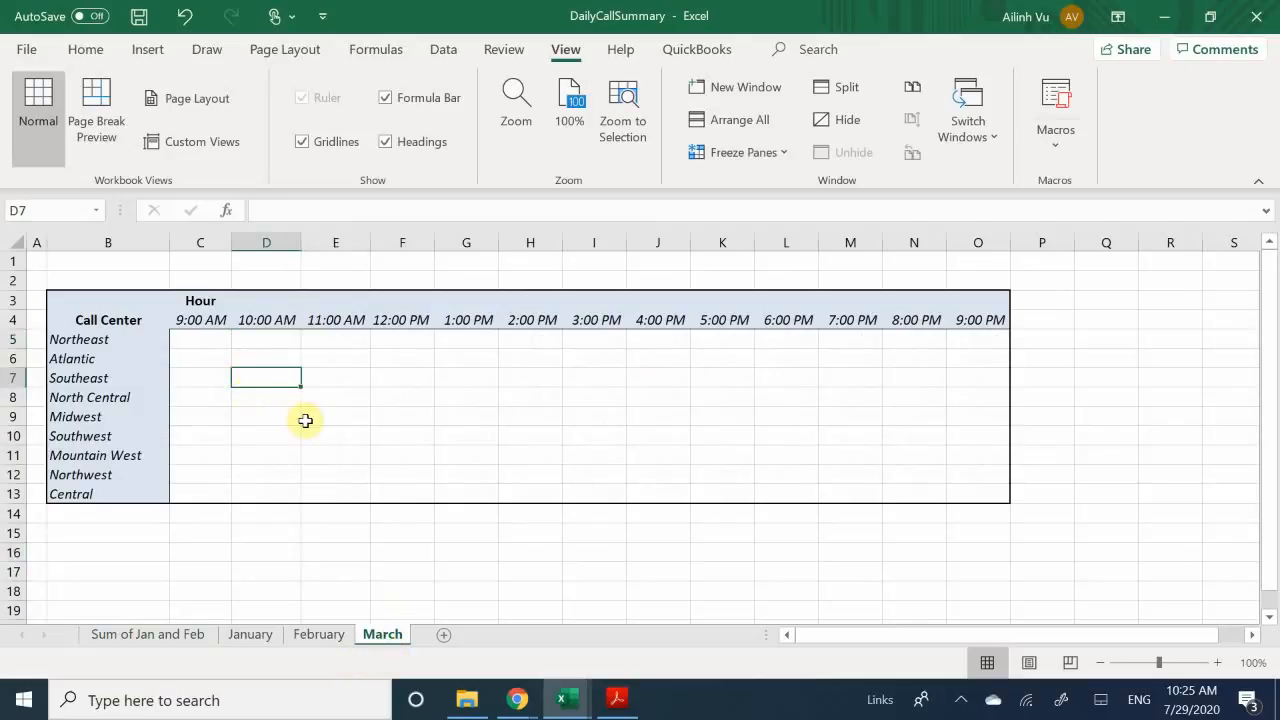
pyautogui.press('Up')
pyautogui.press('Up')
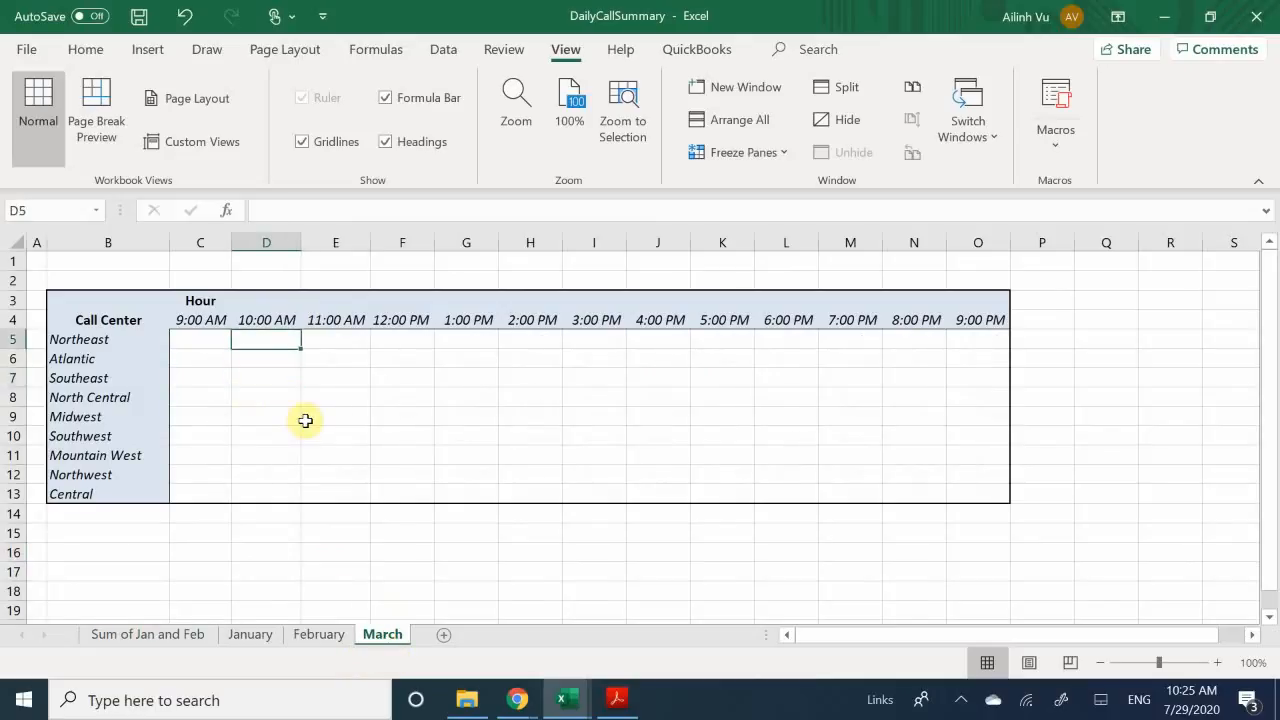
pyautogui.press('Left')
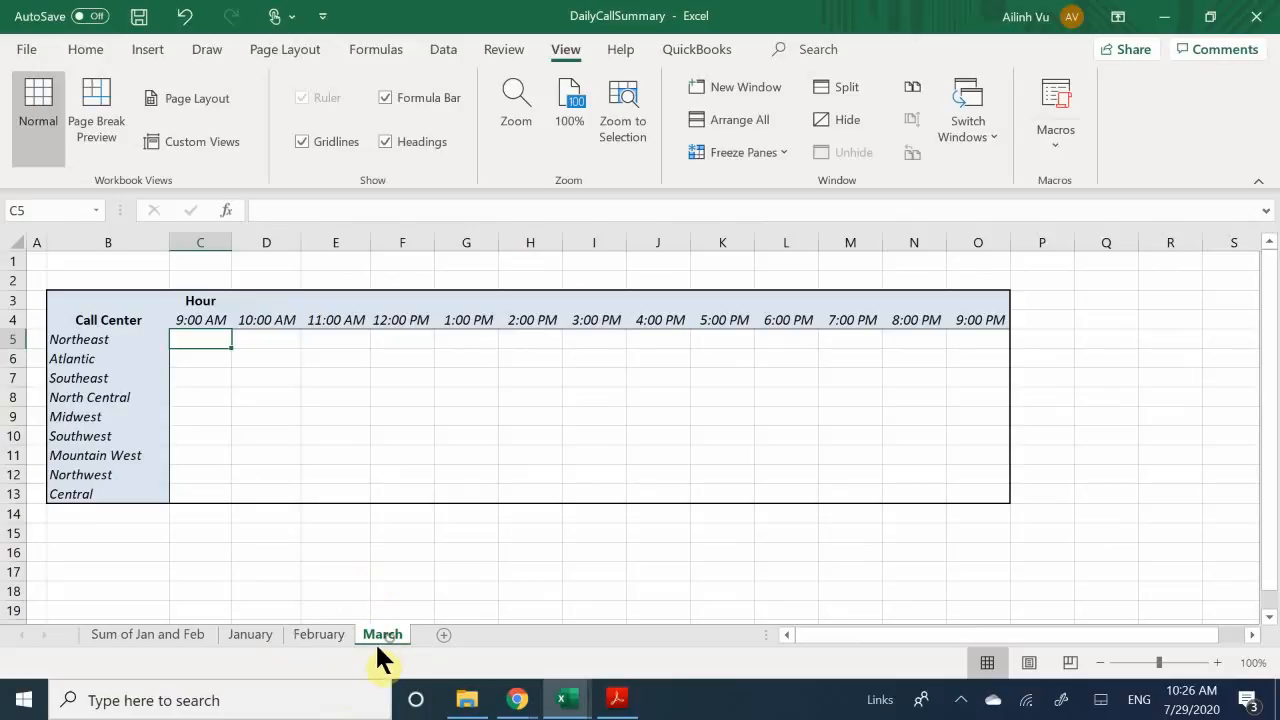
pyautogui.moveTo(455, 715)
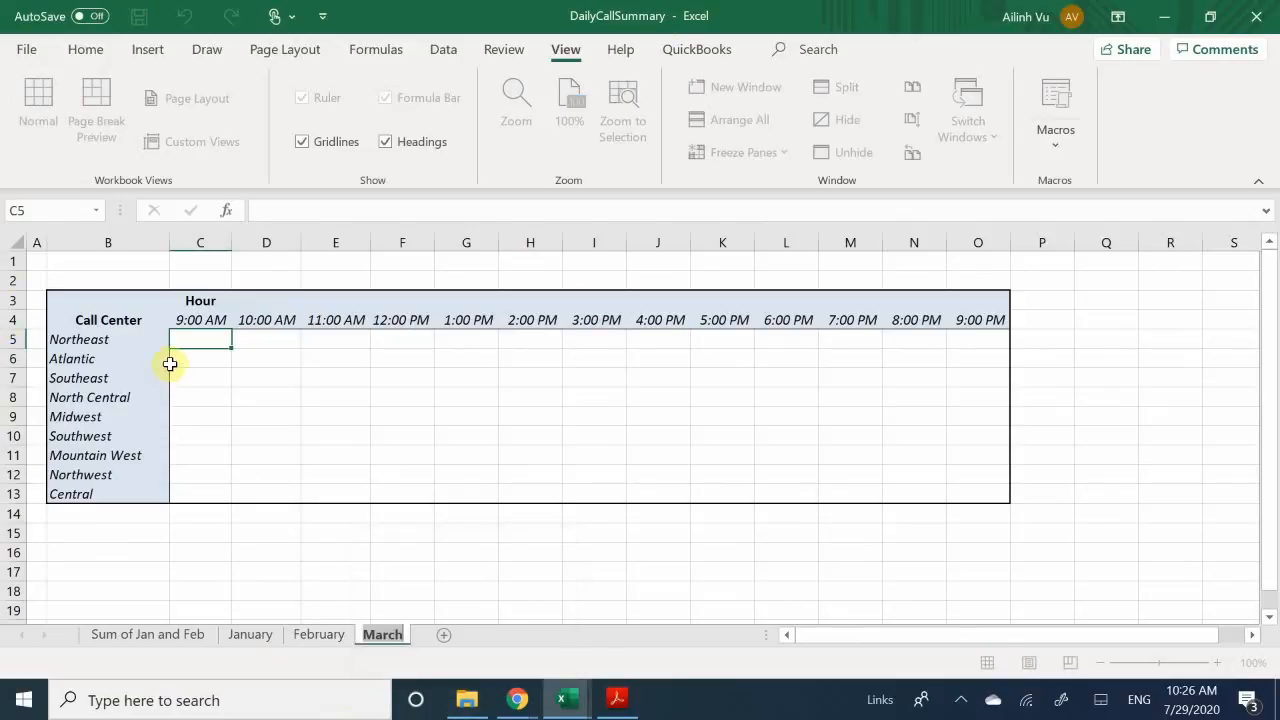
pyautogui.write('s')
pyautogui.press('BackSpace')
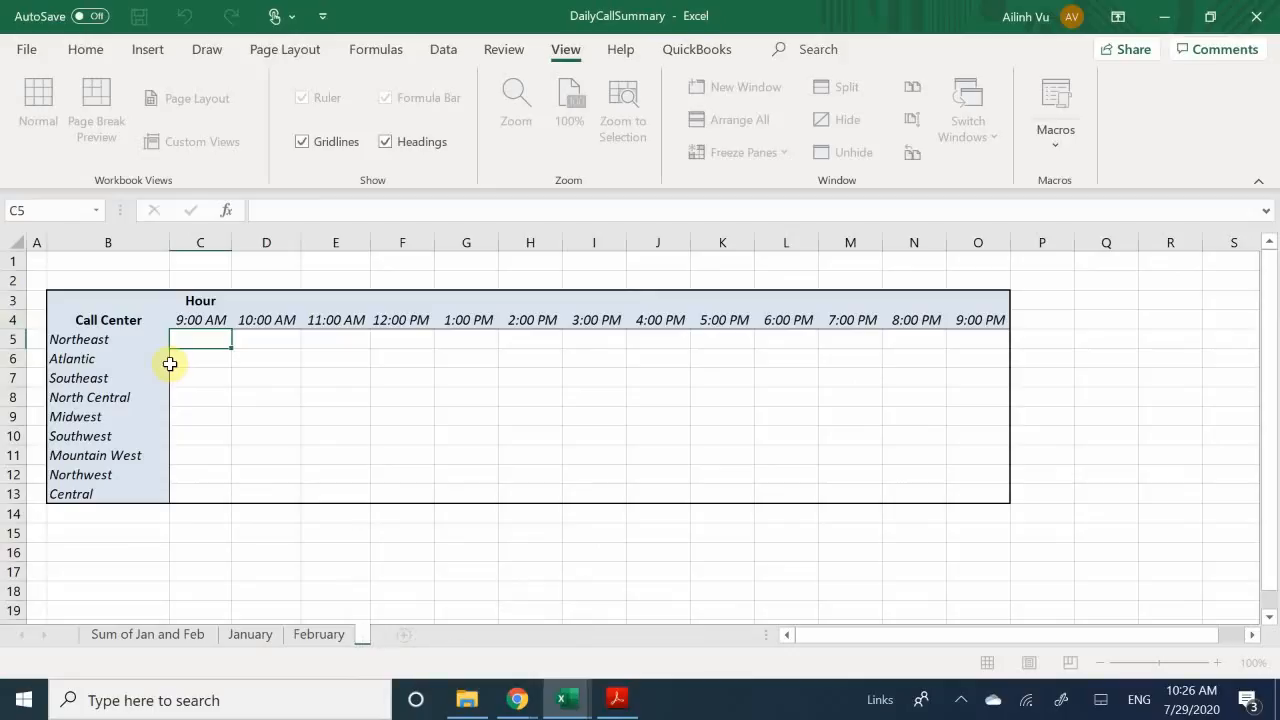
pyautogui.write('Jan and Feb')
pyautogui.press('Return')
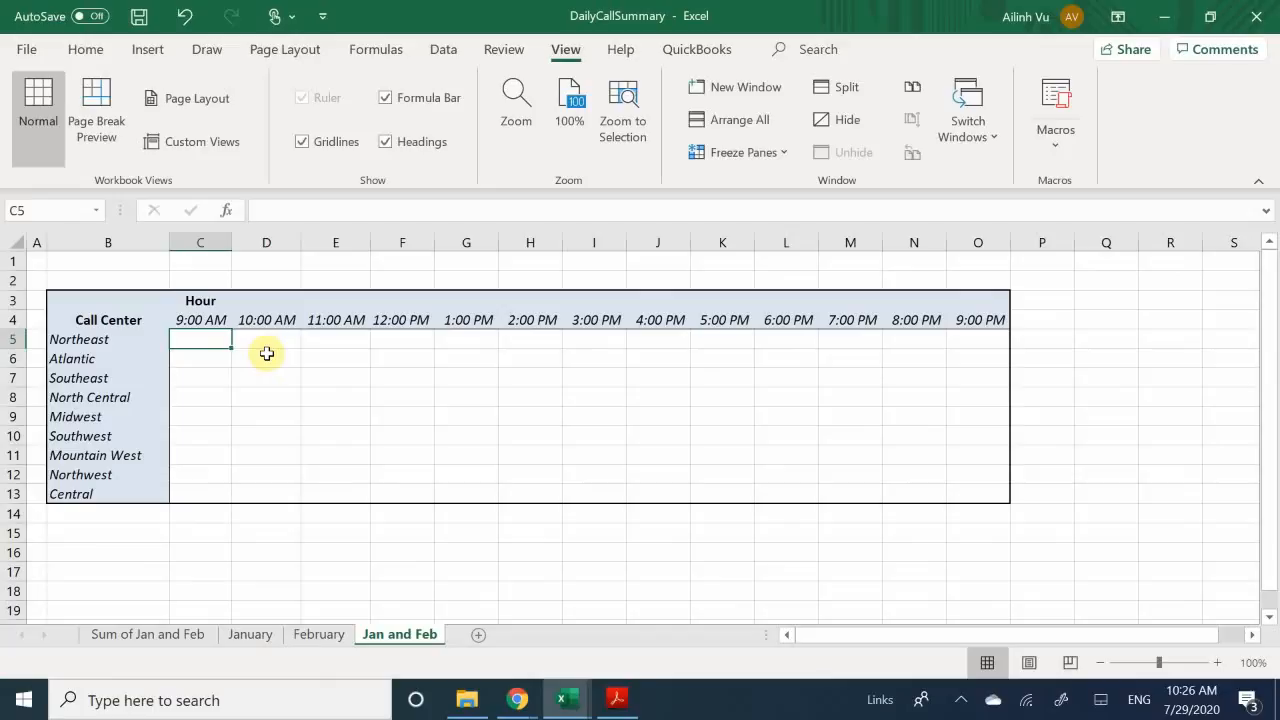
# Step: Link cell C5 on the Jan and Feb sheet to cell C5 of the January sheet in the same workbook
pyautogui.write('=')
pyautogui.click(255, 634)
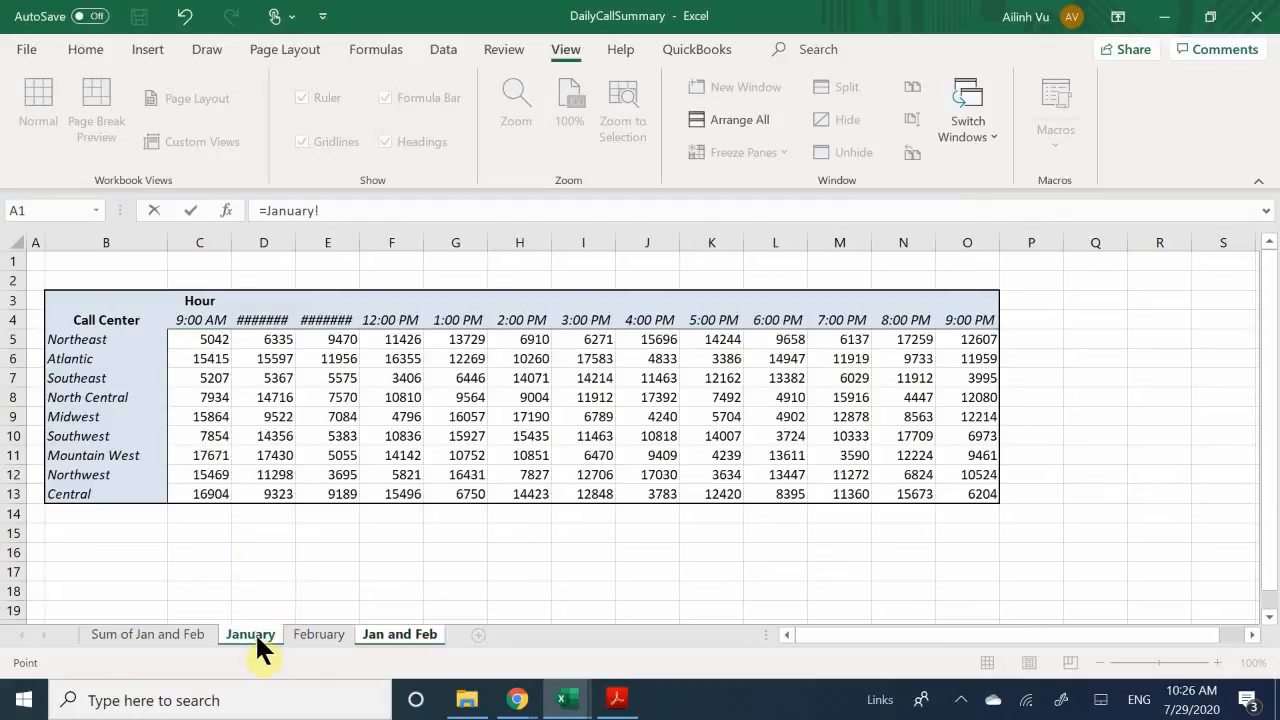
pyautogui.click(205, 342)
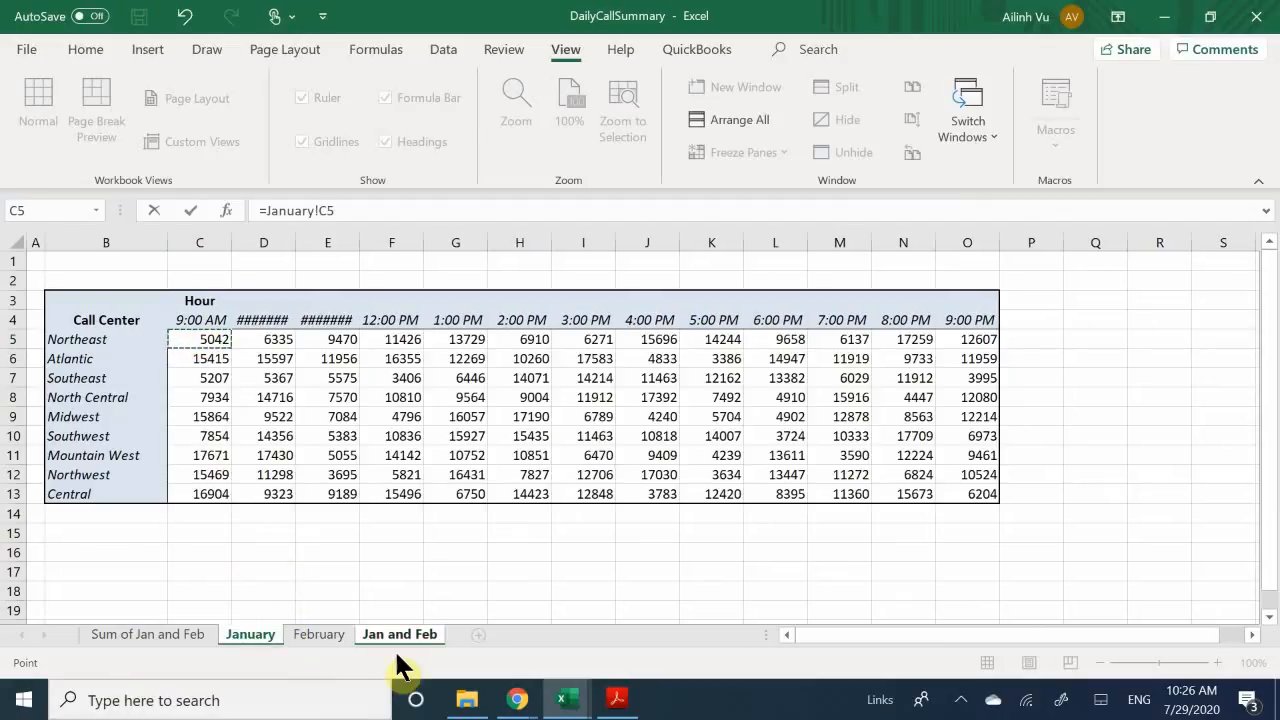
pyautogui.press('Return')
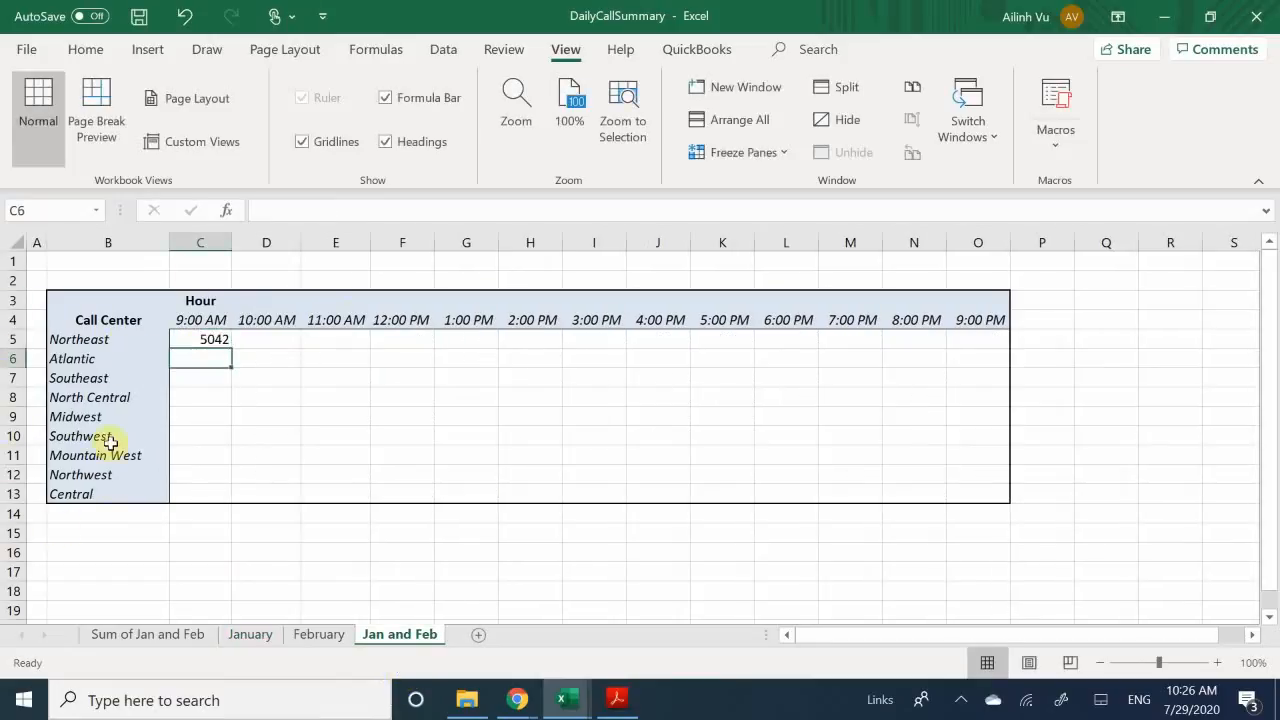
# Step: Link cell C7 on the Jan and Feb sheet to cell C8 of the January sheet in the JanuaryCalls workbook
pyautogui.click(209, 380)
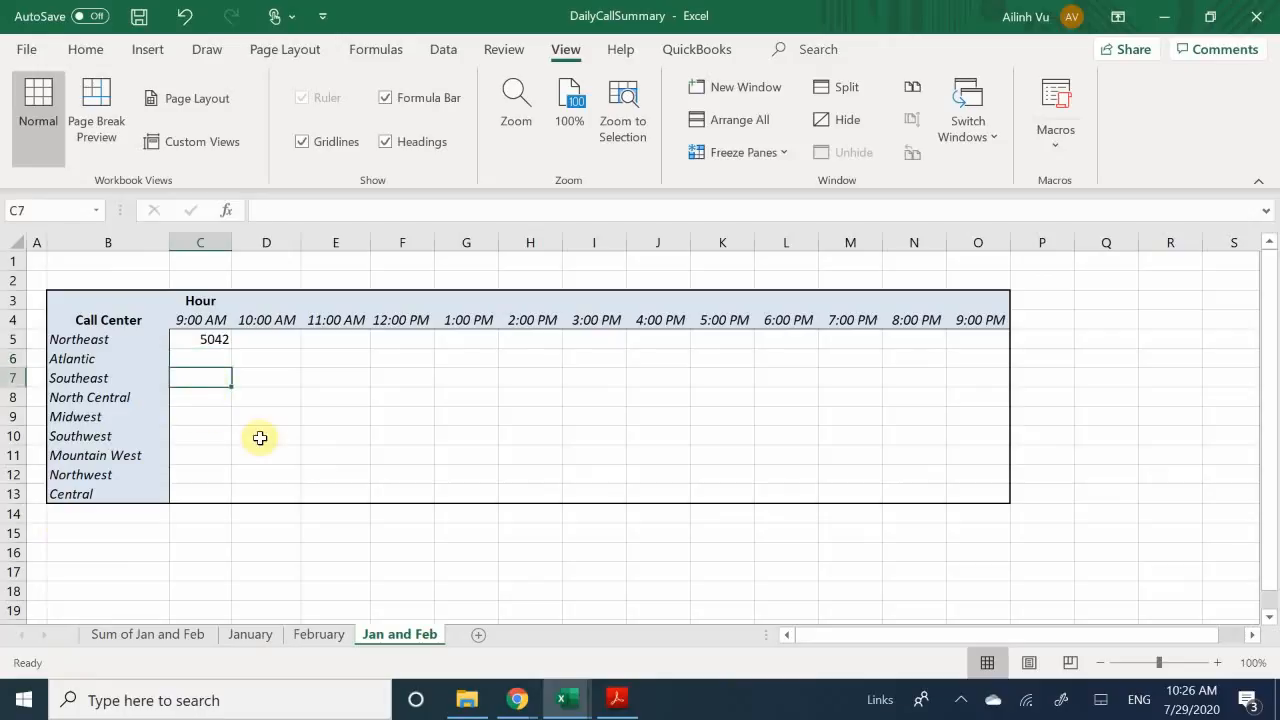
pyautogui.write('=')
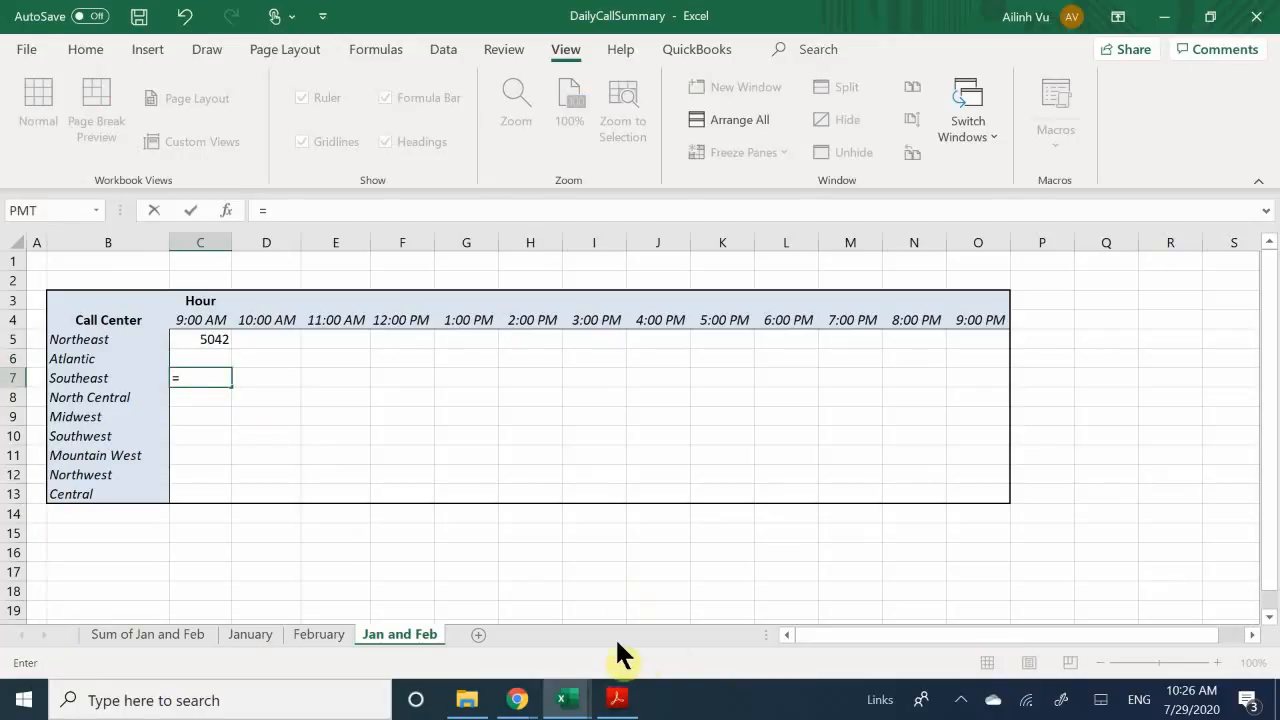
pyautogui.moveTo(566, 700)
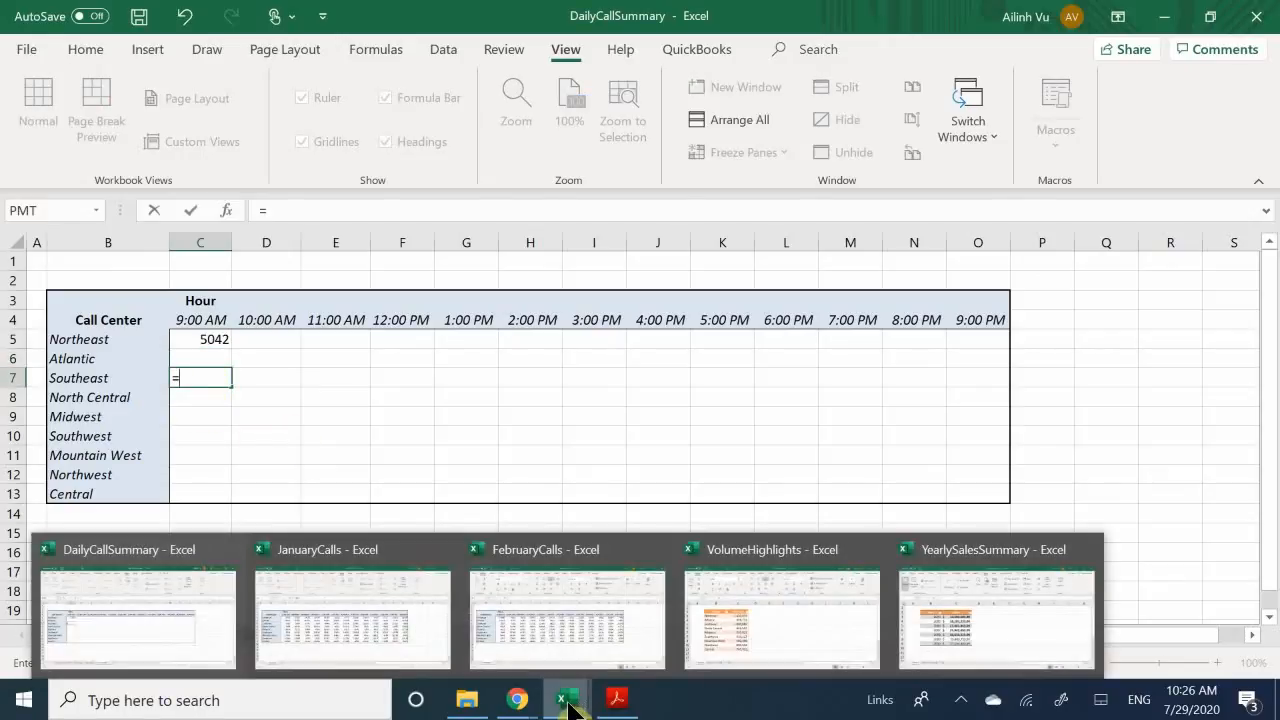
pyautogui.click(385, 622)
pyautogui.click(205, 400)
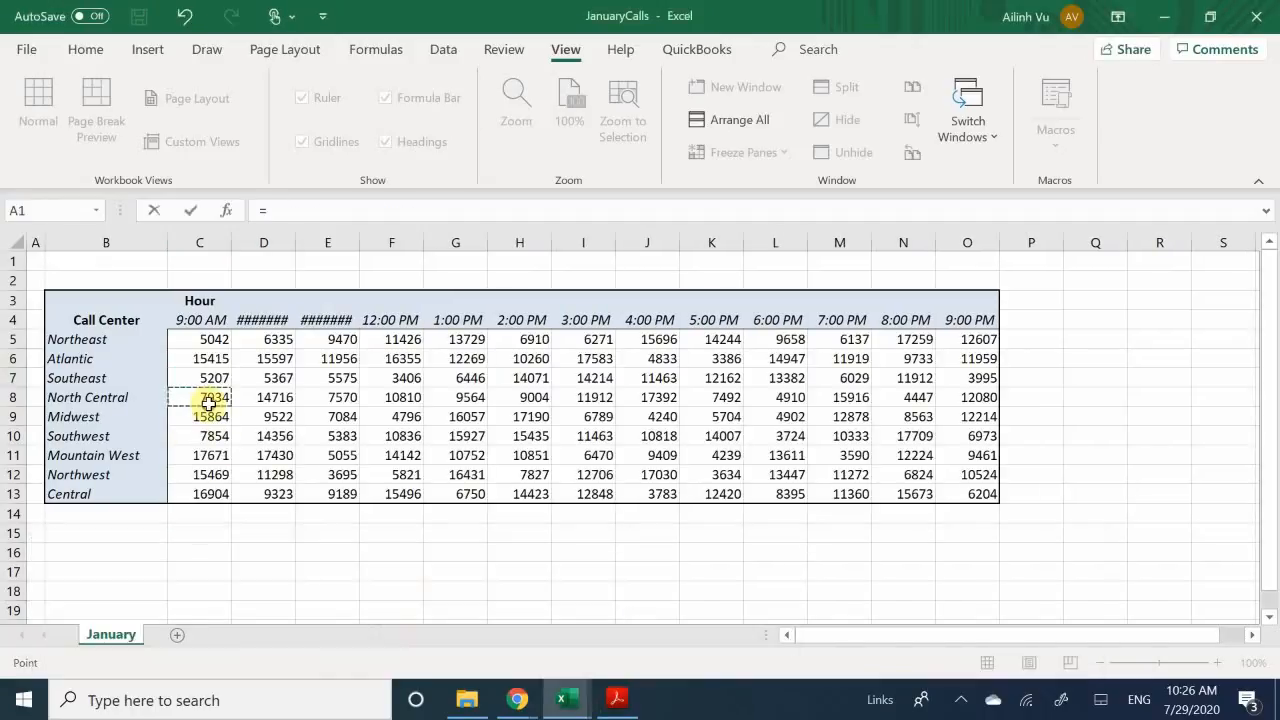
pyautogui.press('Return')
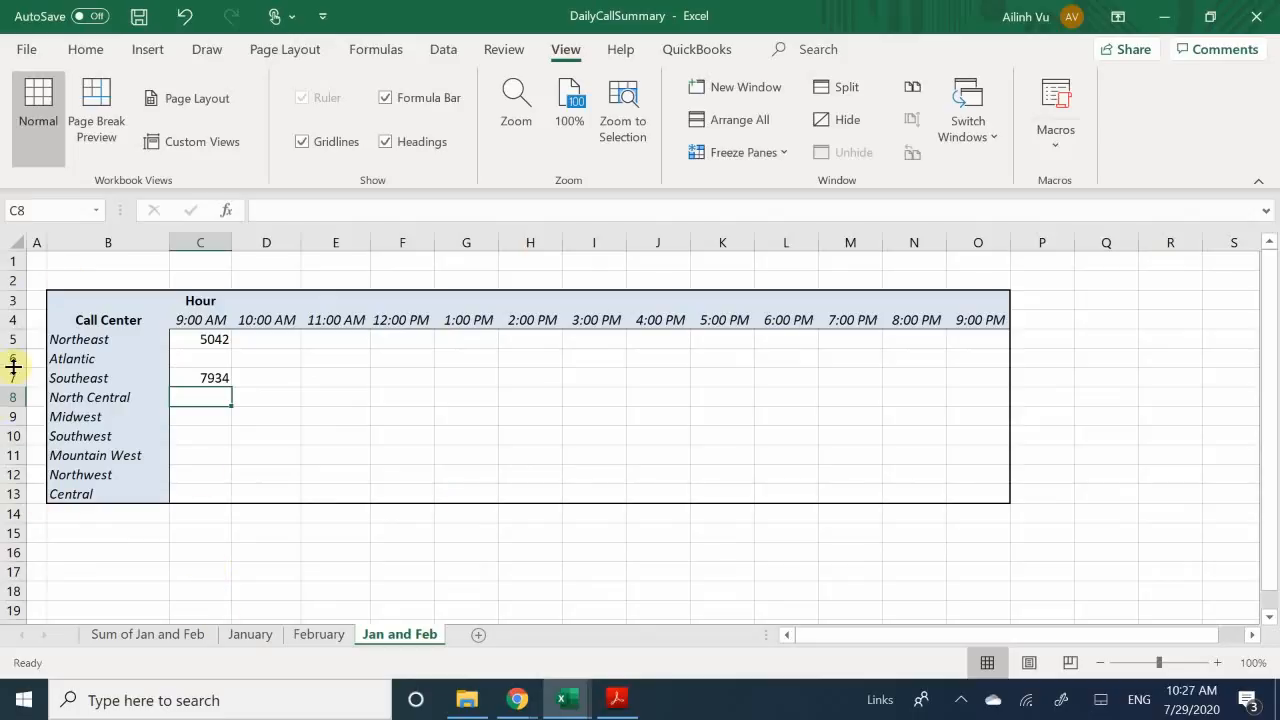
# Step: Compare the external link formula in C7 with the internal sheet reference in C5 on the Jan and Feb sheet
pyautogui.click(182, 432)
pyautogui.click(209, 376)
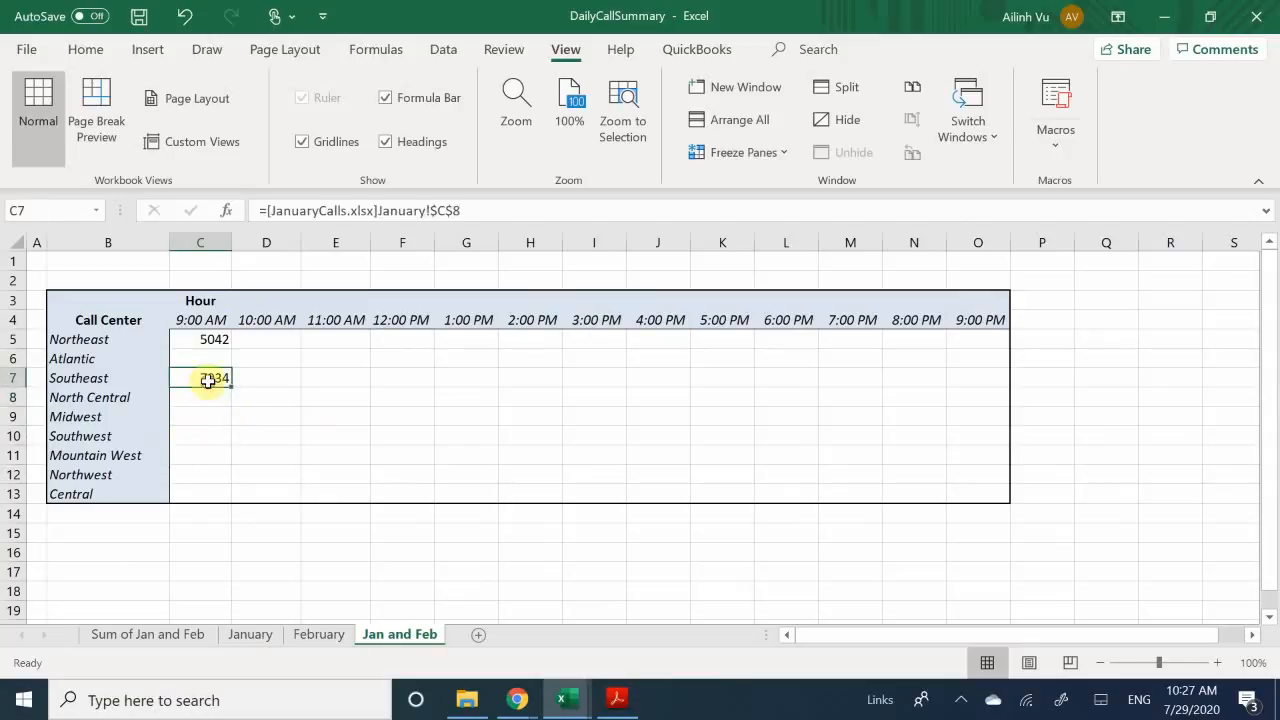
pyautogui.doubleClick(207, 378)
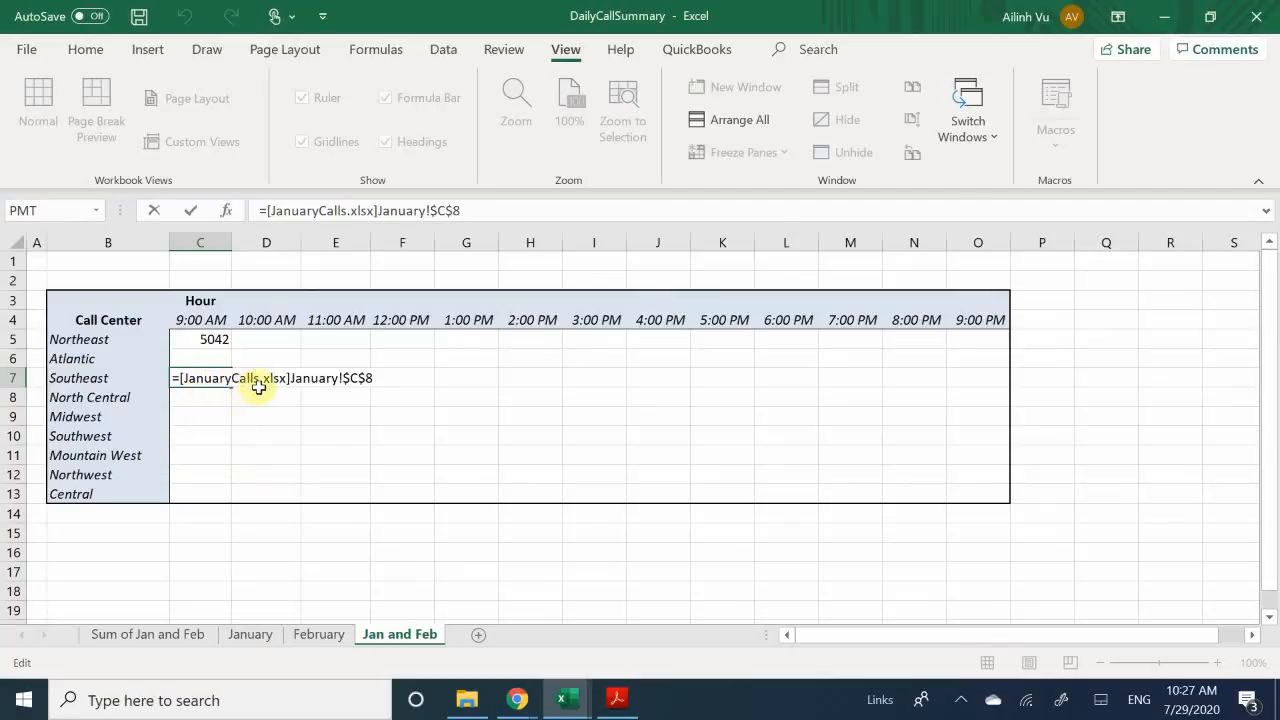
pyautogui.click(252, 435)
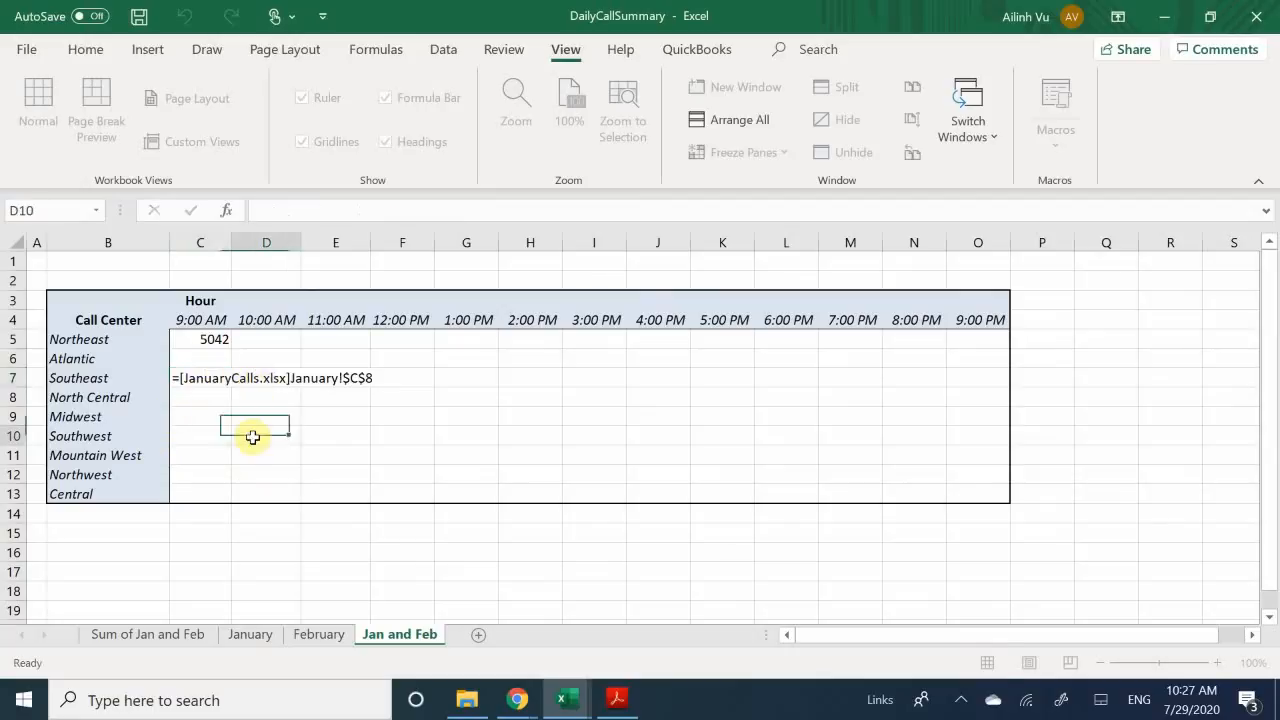
pyautogui.doubleClick(228, 339)
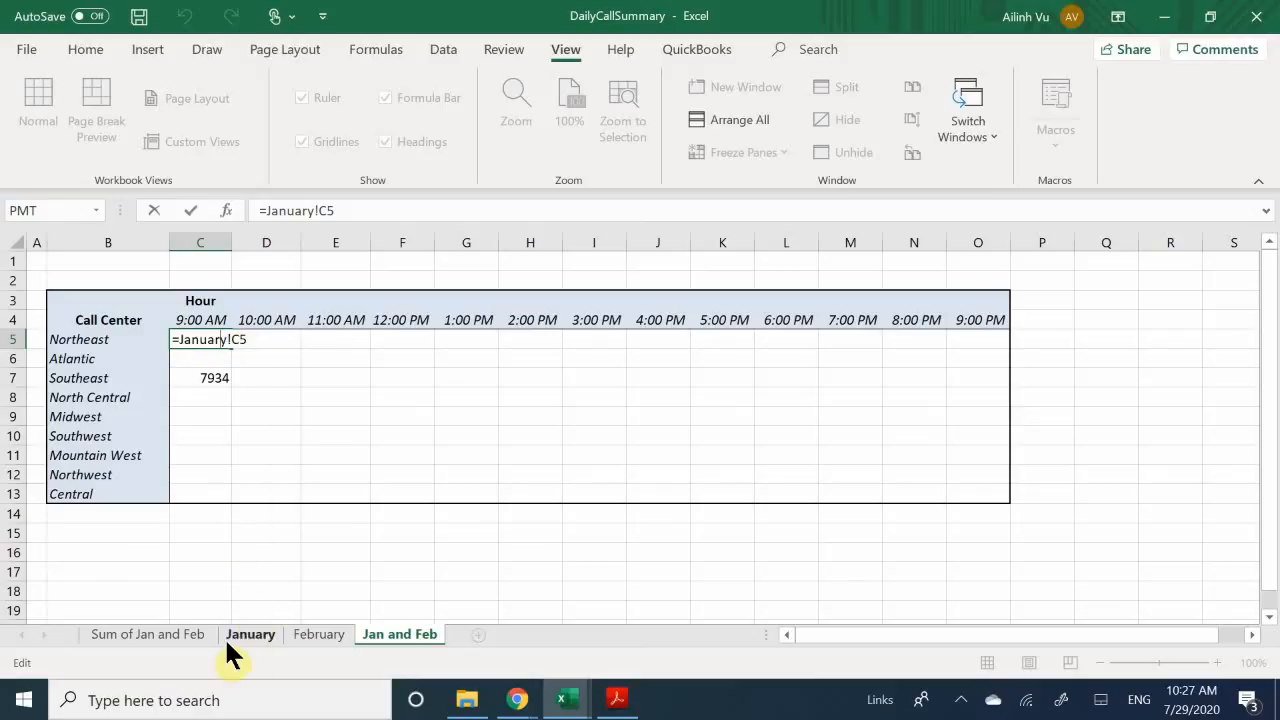
pyautogui.click(228, 538)
pyautogui.click(247, 424)
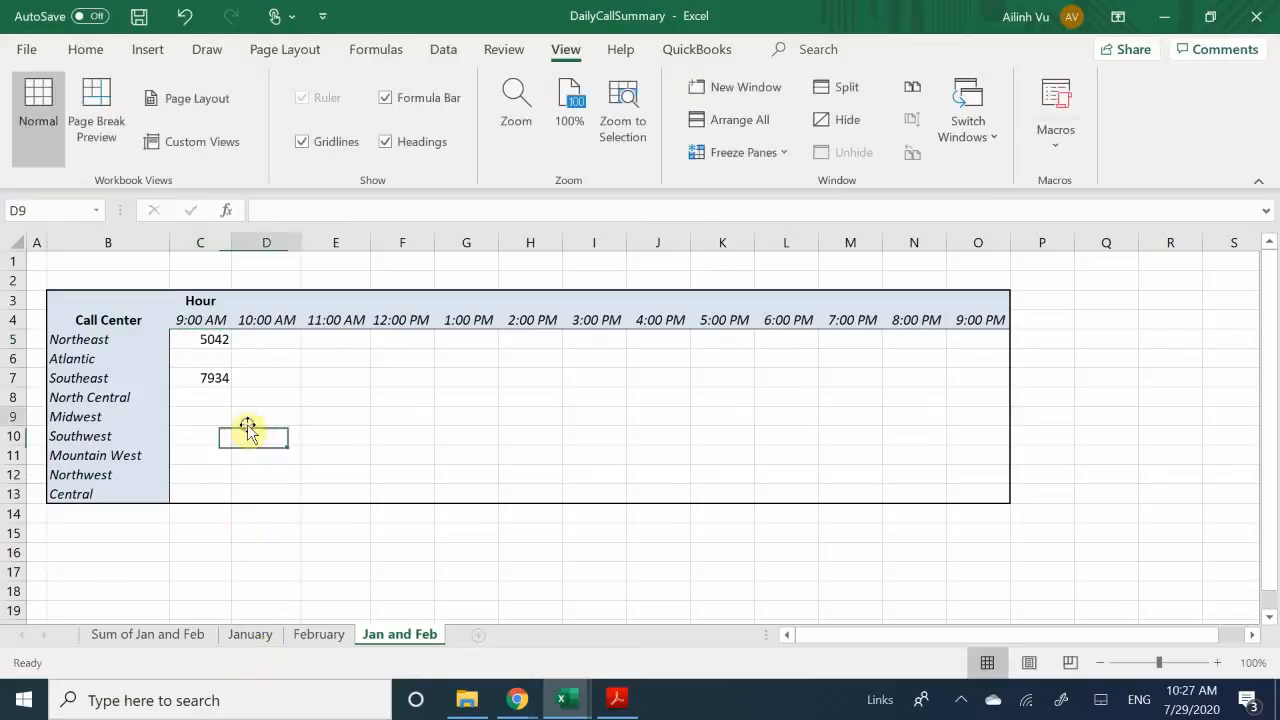
pyautogui.click(306, 372)
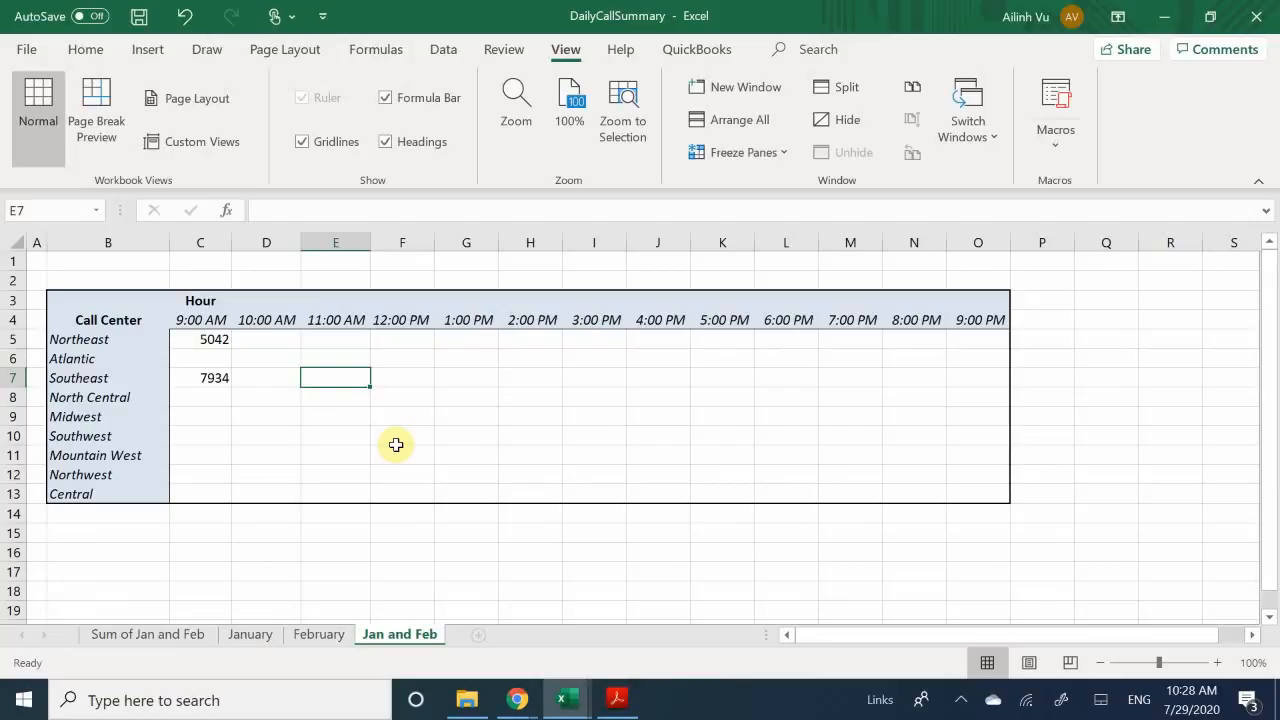
# Step: Look through the January, February, and Jan and Feb sheets and return to the Sum of Jan and Feb sheet
pyautogui.click(256, 634)
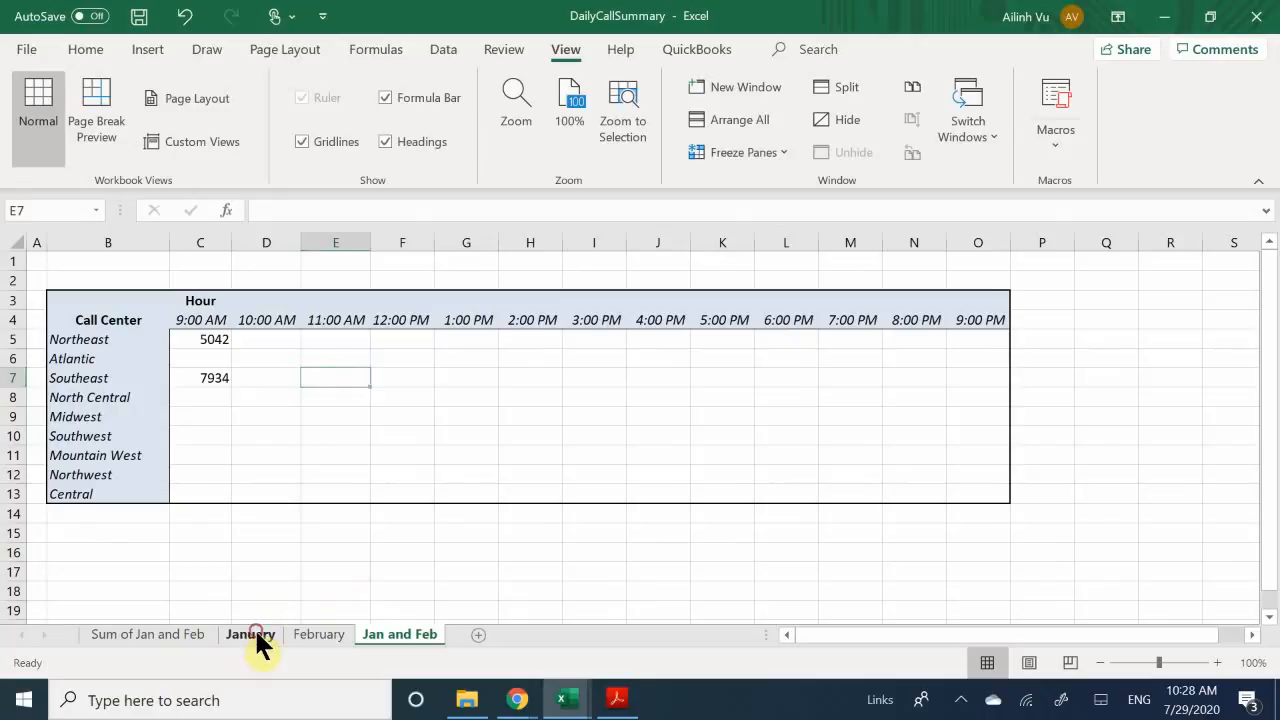
pyautogui.click(396, 636)
pyautogui.click(325, 634)
pyautogui.click(250, 634)
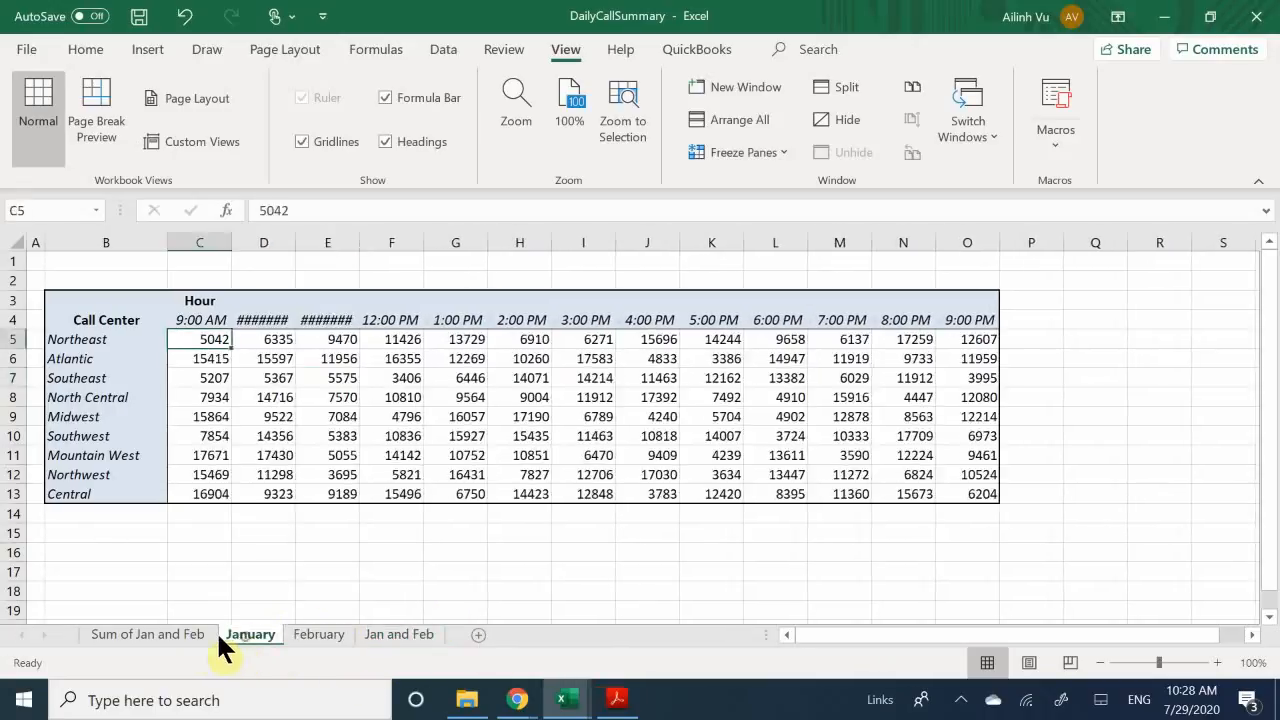
pyautogui.click(200, 634)
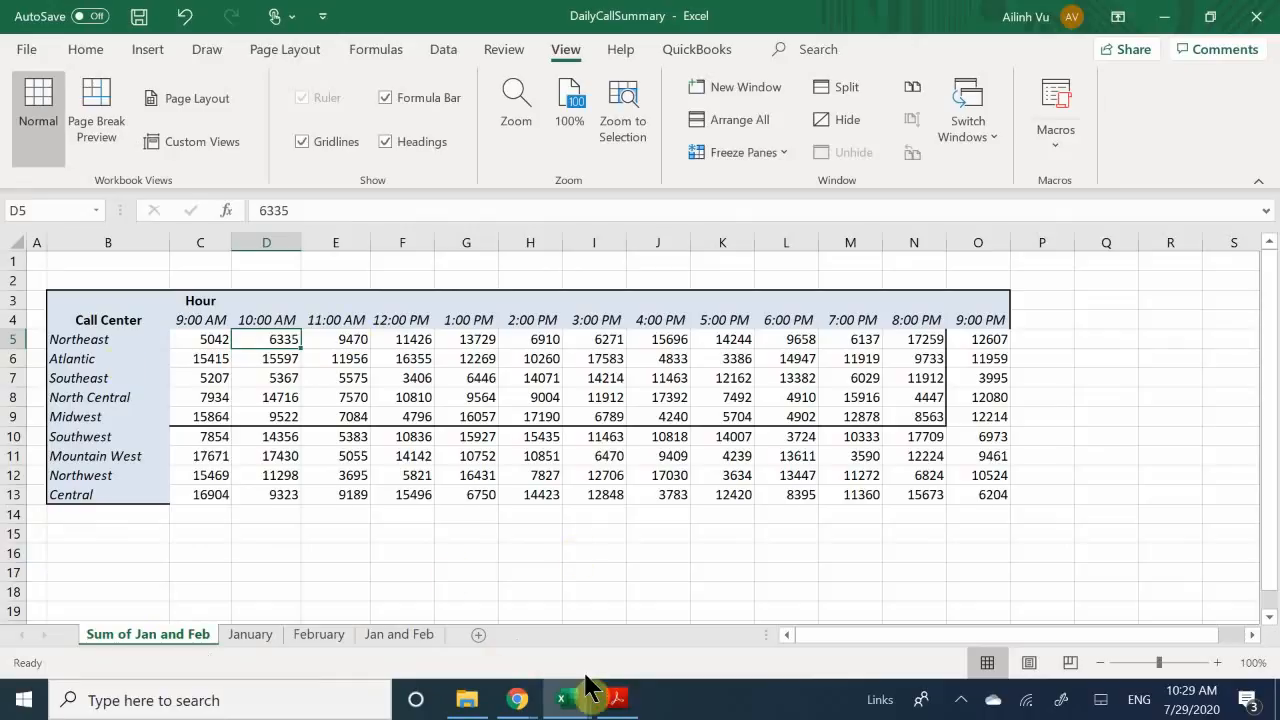
# Step: Look through the JanuaryCalls and FebruaryCalls workbooks and bring up the VolumeHighlights workbook
pyautogui.moveTo(567, 703)
pyautogui.click(408, 602)
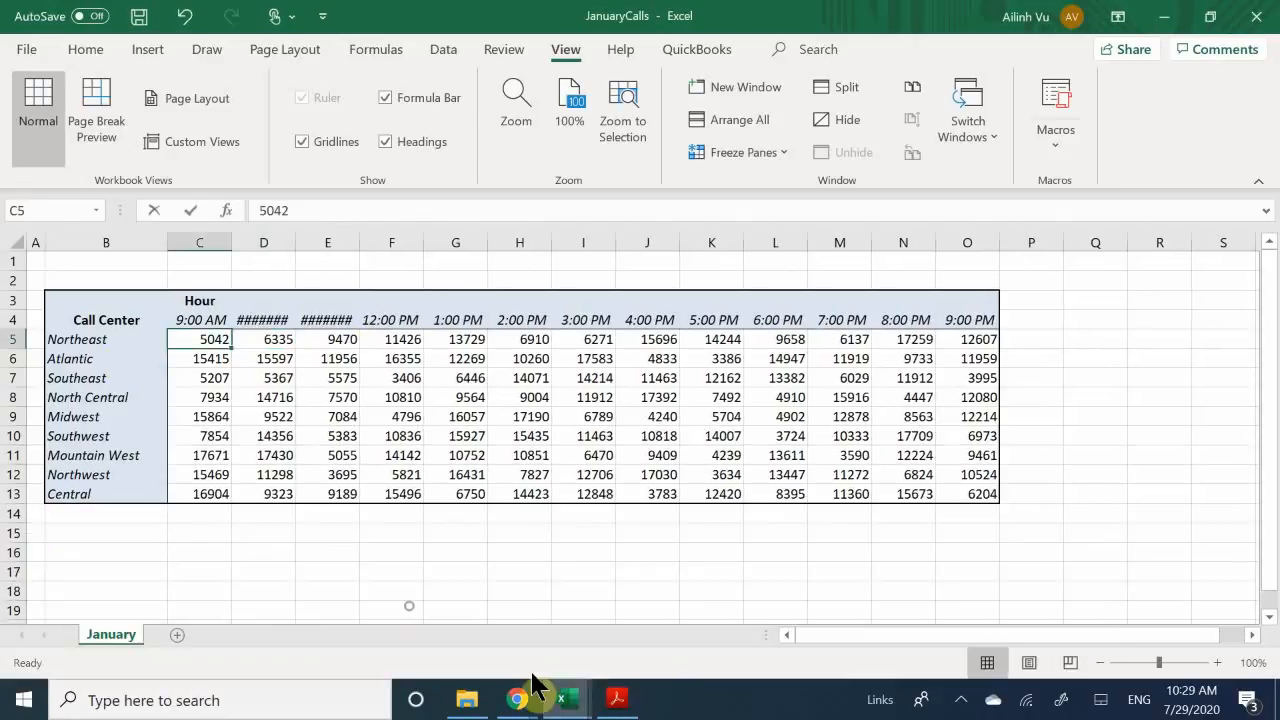
pyautogui.click(583, 638)
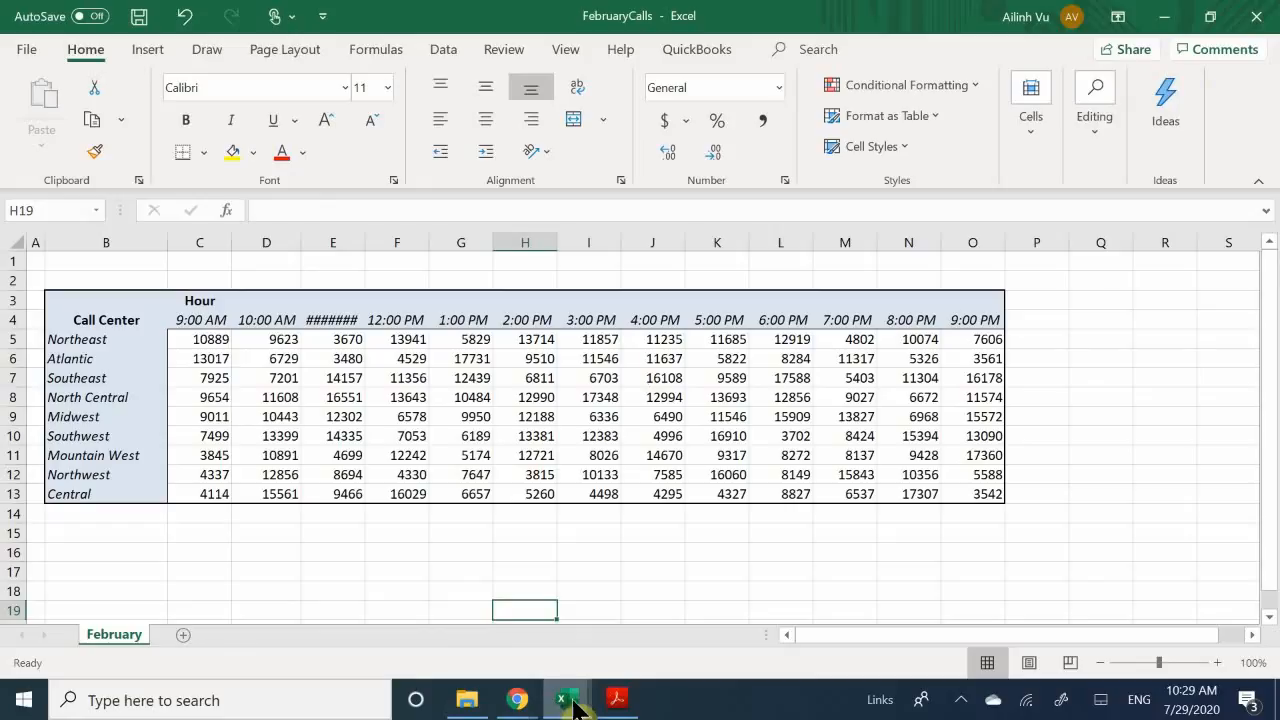
pyautogui.moveTo(565, 700)
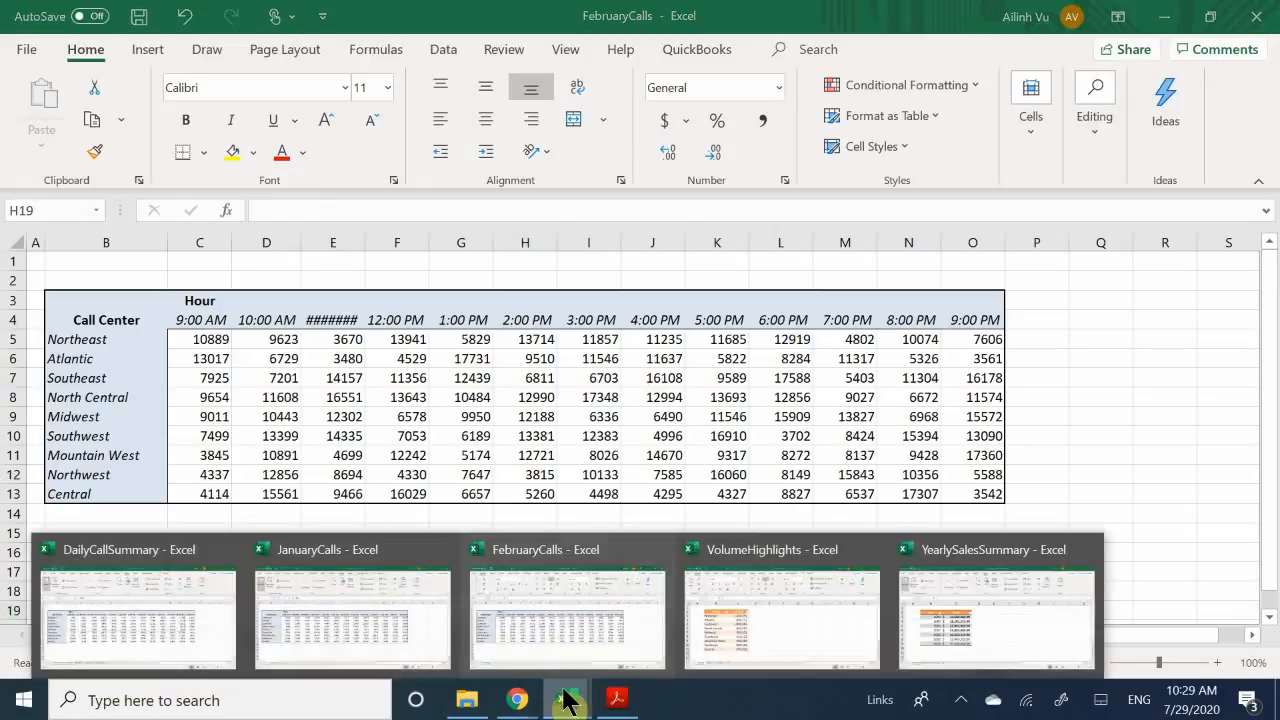
pyautogui.click(734, 603)
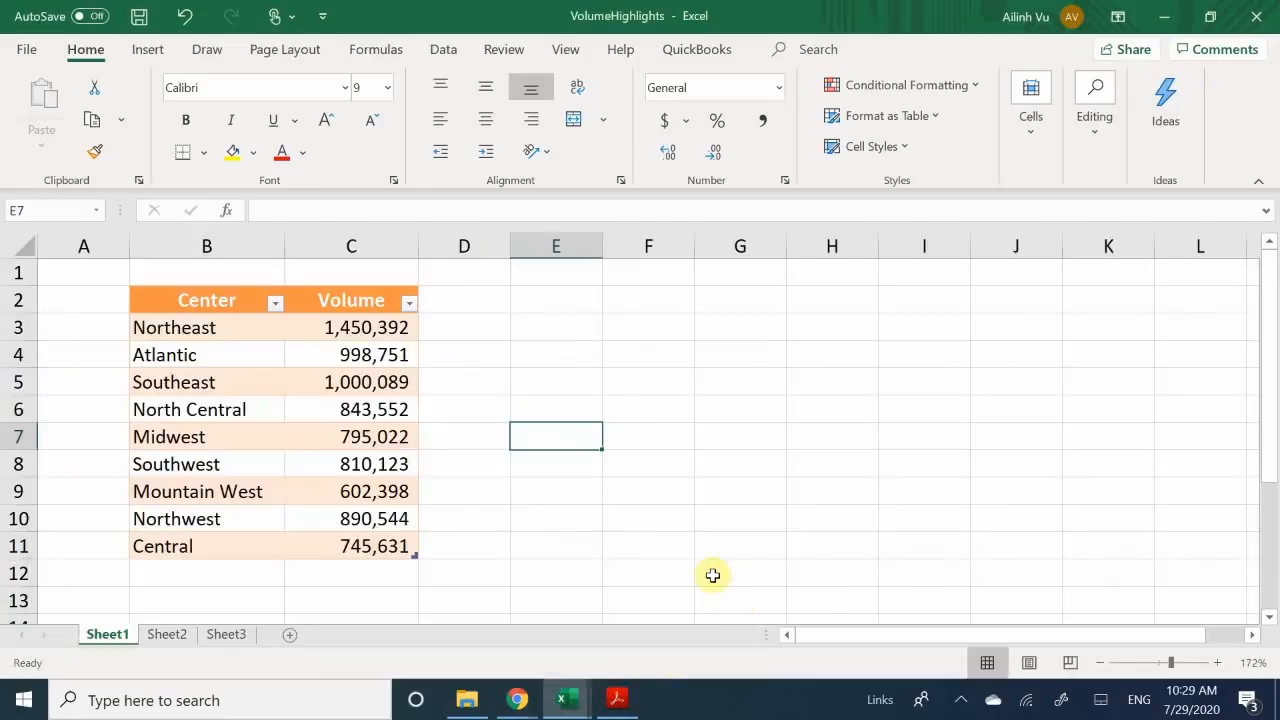
# Step: Switch to the Excel 2013 Step by Step PDF in Adobe Acrobat Reader and go back to the opening page of Chapter 12
pyautogui.click(617, 700)
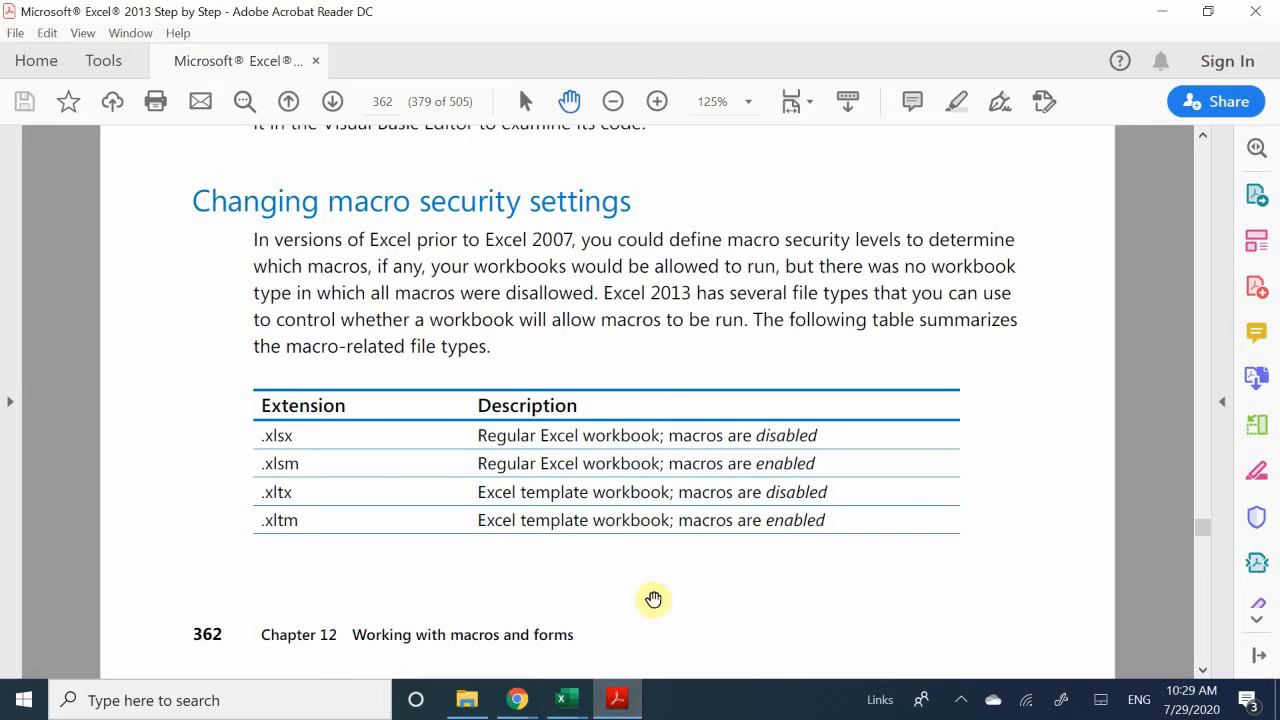
pyautogui.scroll(5, 651, 407)
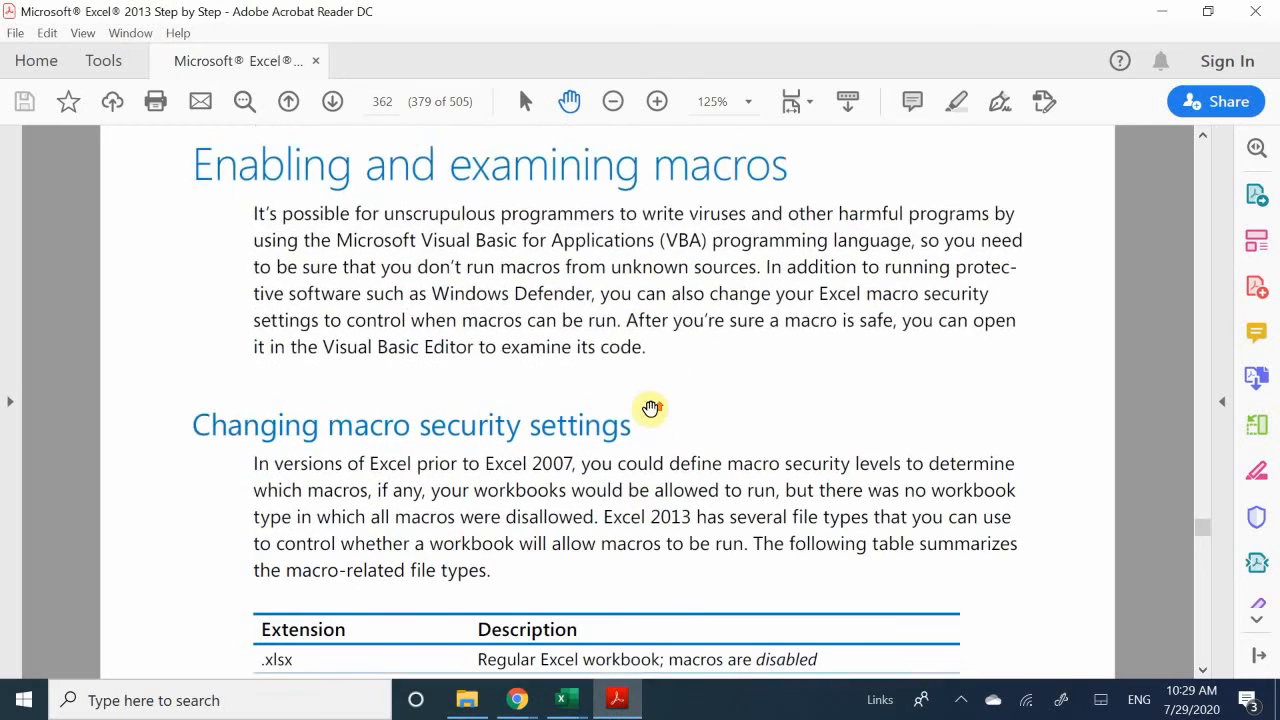
pyautogui.scroll(6, 651, 407)
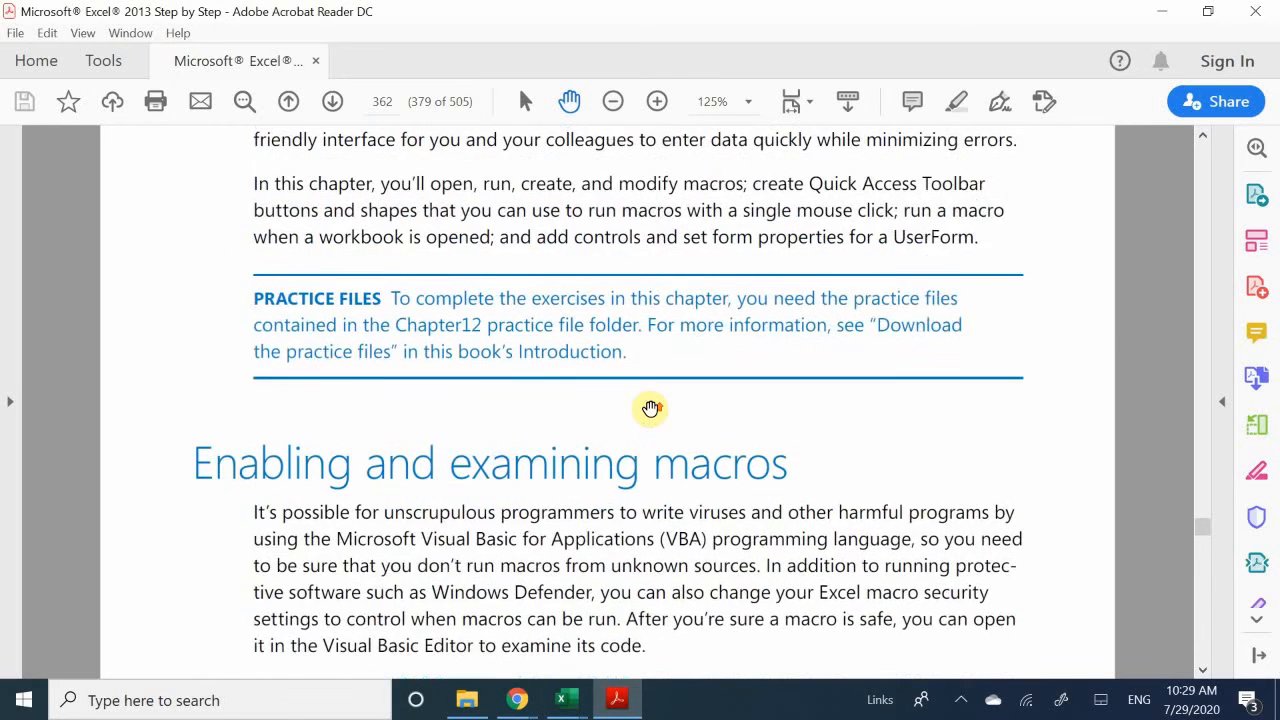
pyautogui.scroll(8, 651, 408)
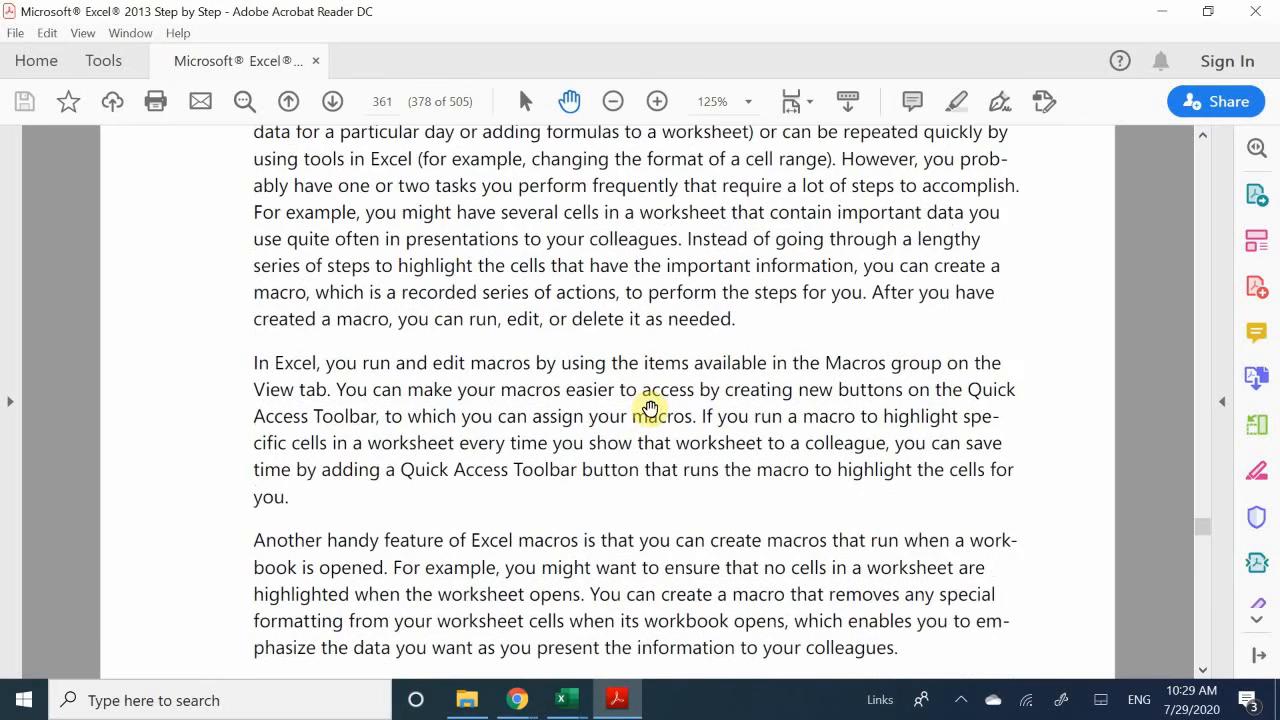
pyautogui.scroll(5, 651, 407)
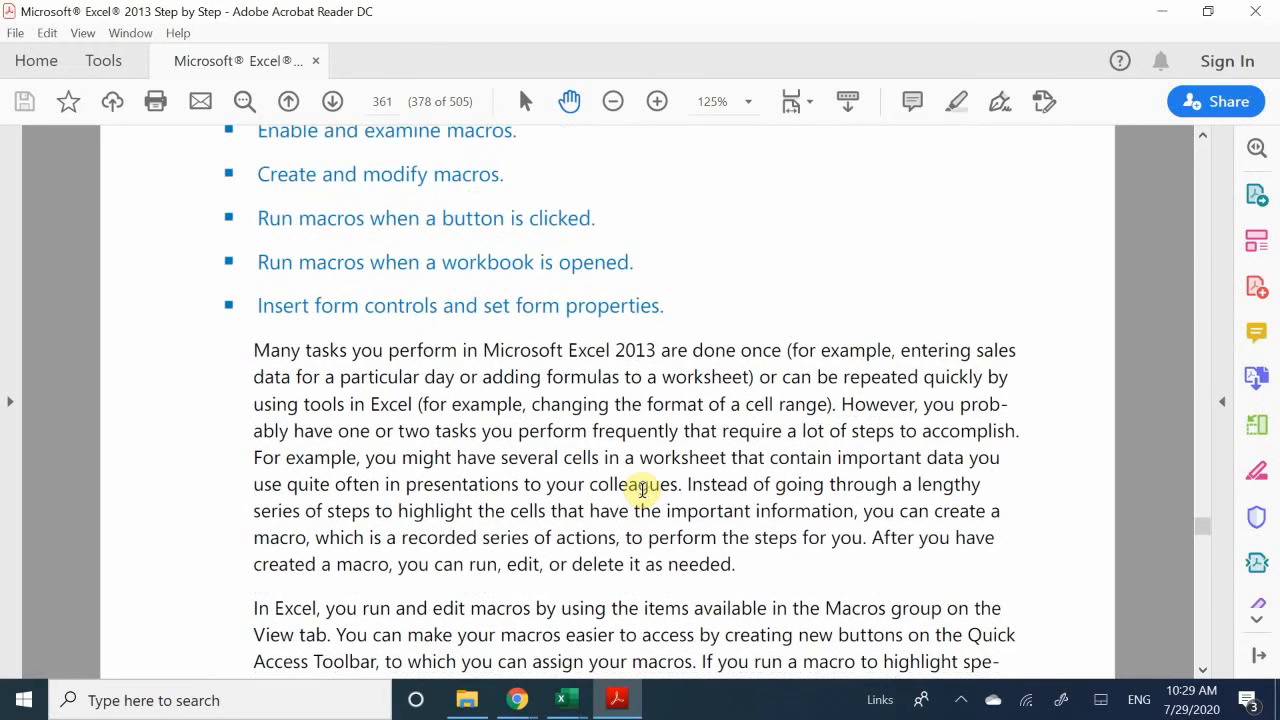
pyautogui.scroll(5, 642, 489)
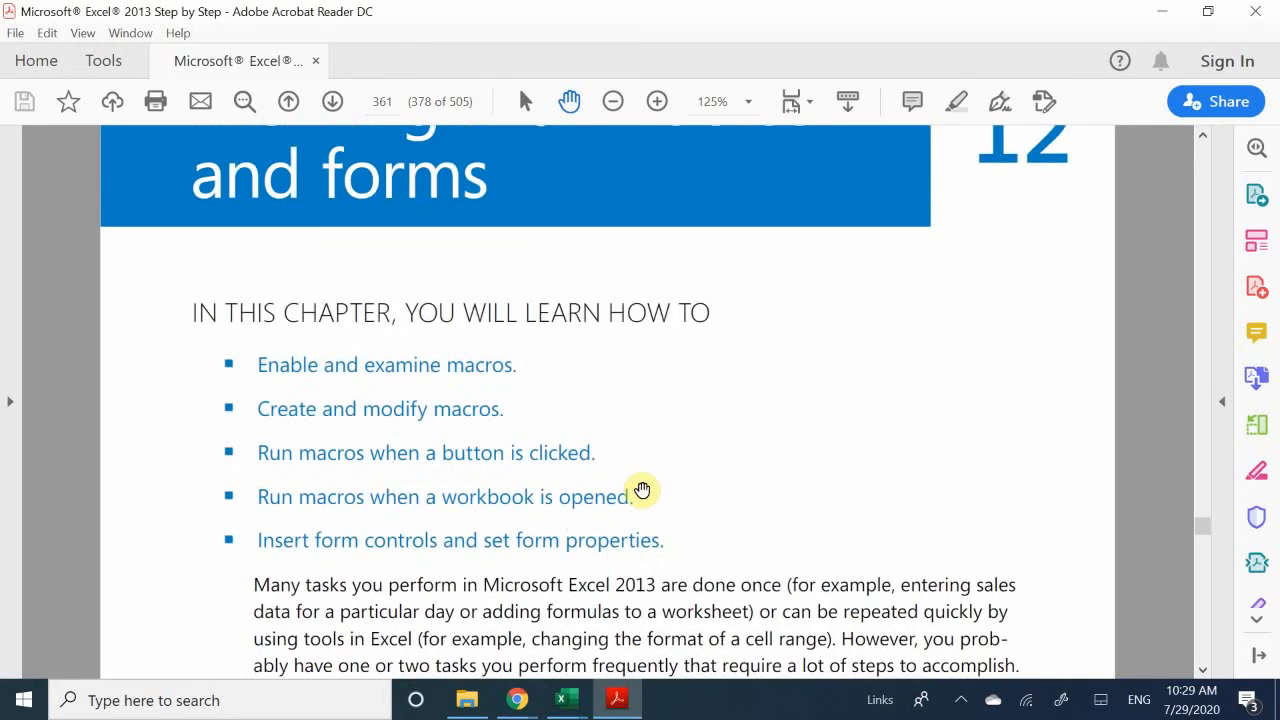
pyautogui.scroll(4, 642, 490)
pyautogui.scroll(-2, 642, 490)
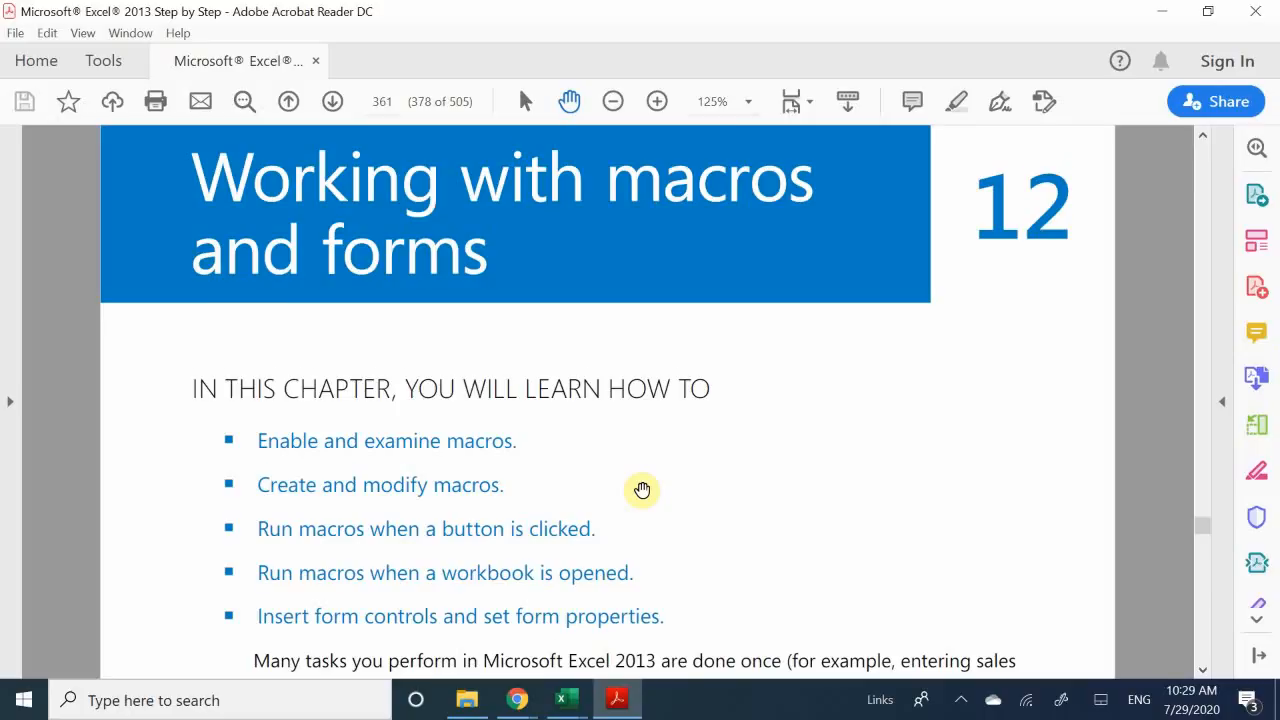
# Step: Read Chapter 12 from the learning objectives through to the table of macro-related file types under Changing macro security settings
pyautogui.scroll(-3, 642, 490)
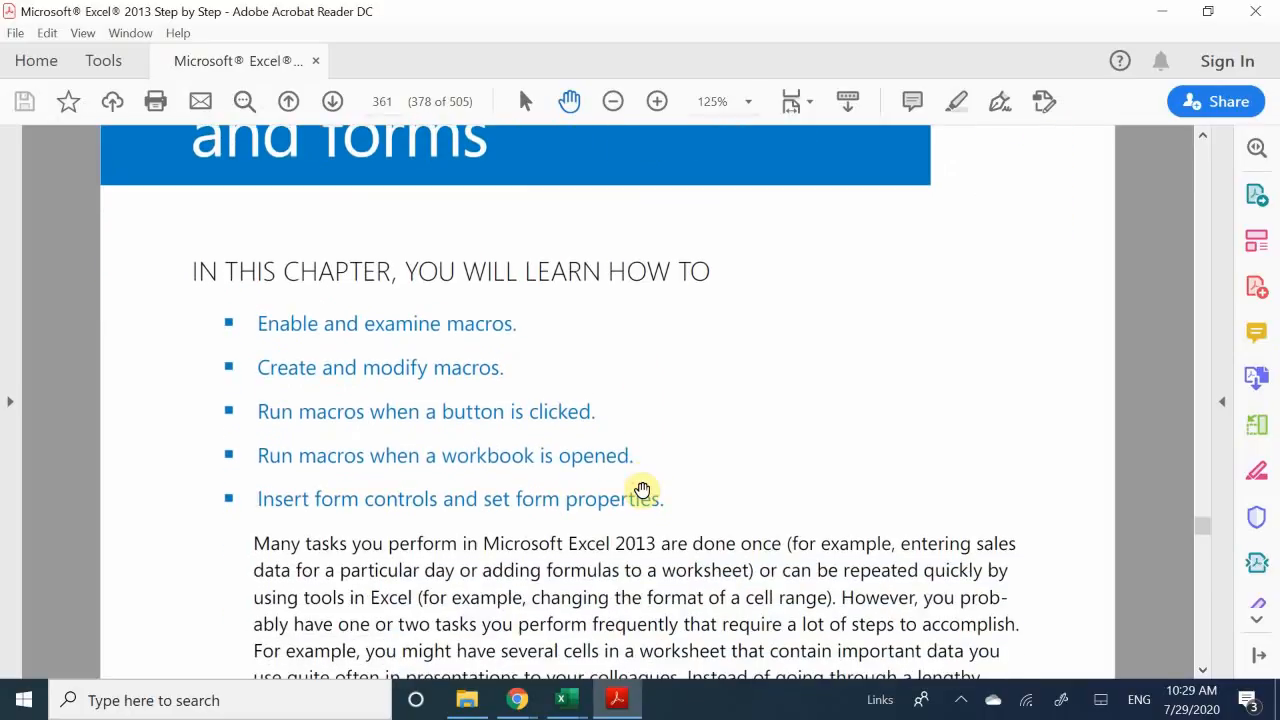
pyautogui.scroll(-4, 642, 490)
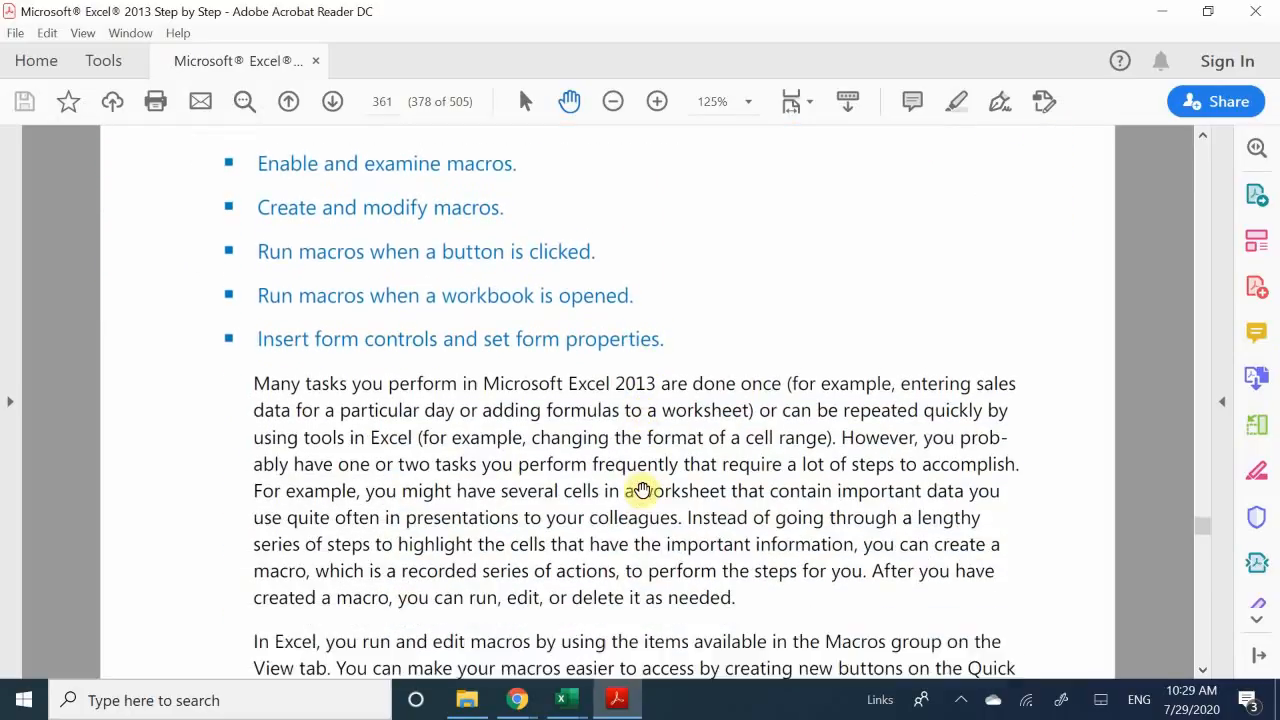
pyautogui.scroll(-12, 642, 490)
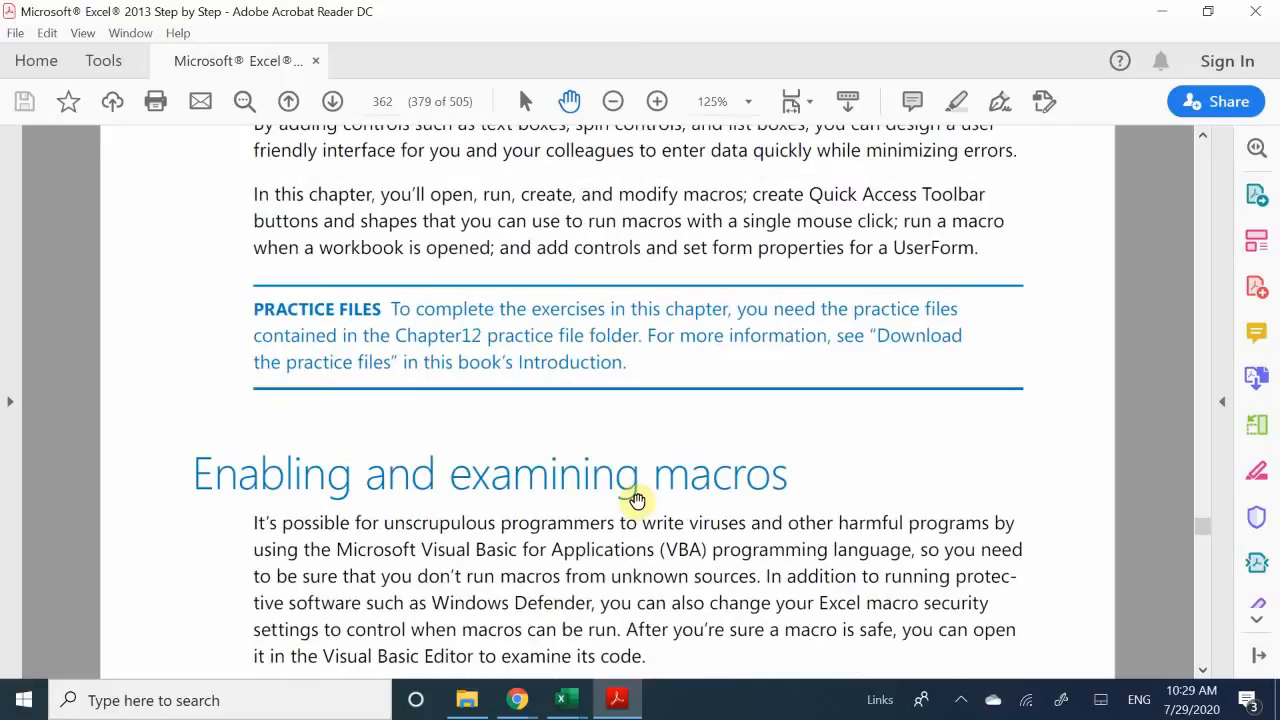
pyautogui.scroll(-8, 637, 500)
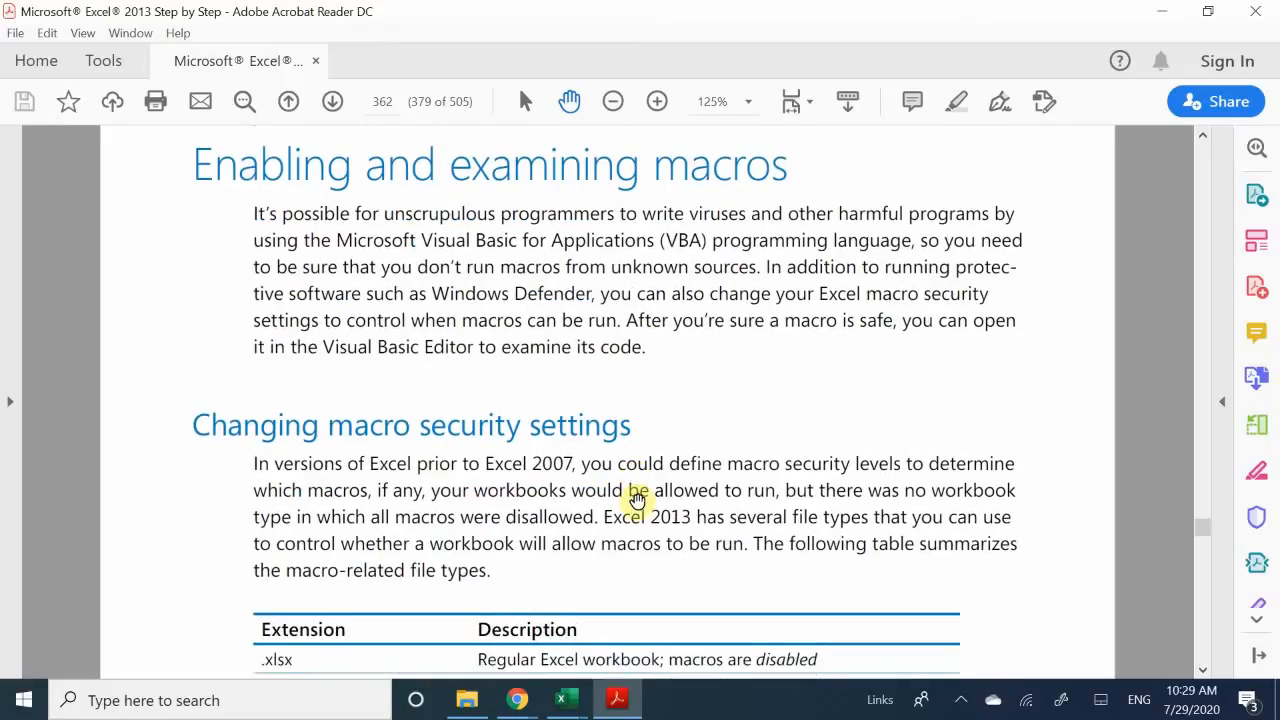
pyautogui.scroll(1, 637, 500)
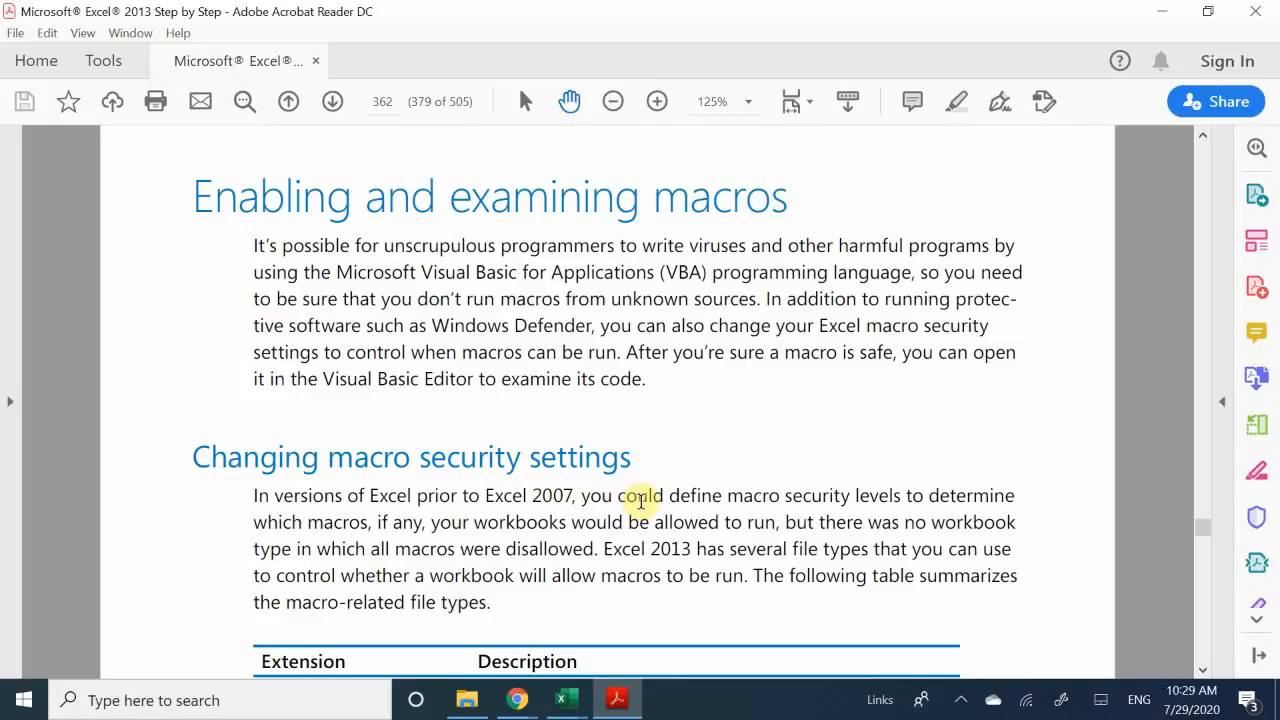
pyautogui.scroll(-15, 641, 500)
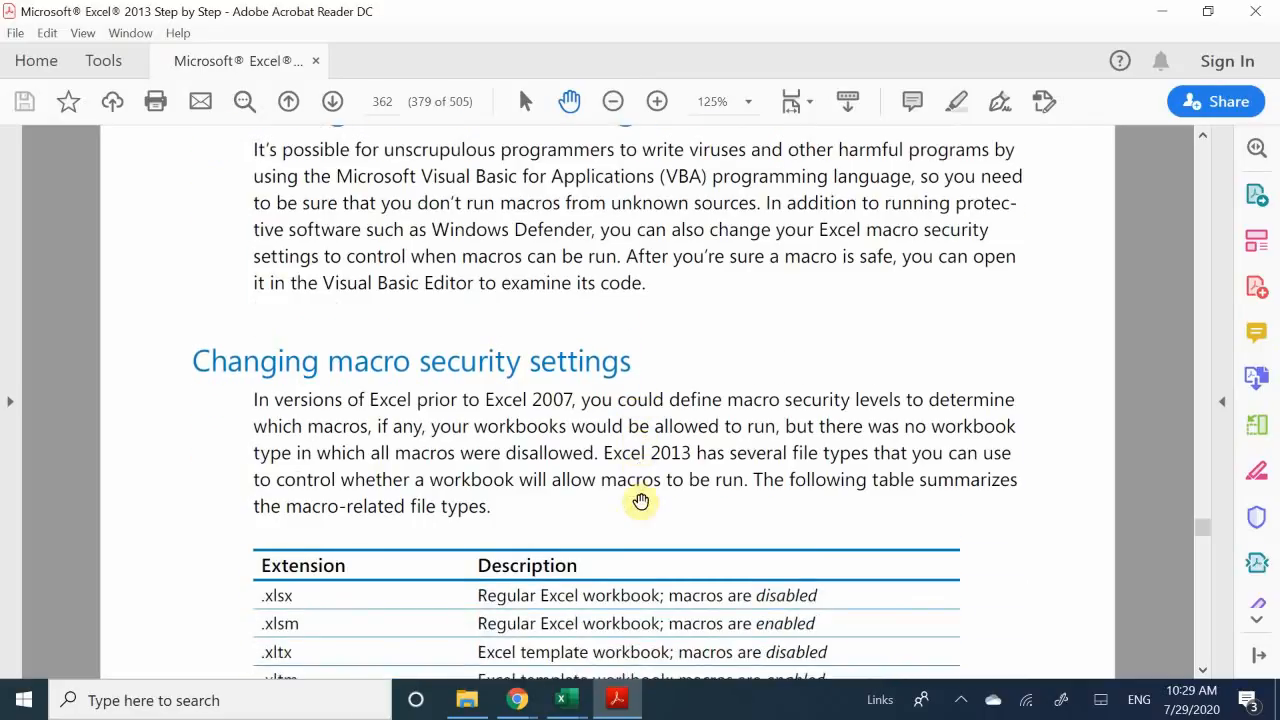
pyautogui.scroll(10, 641, 500)
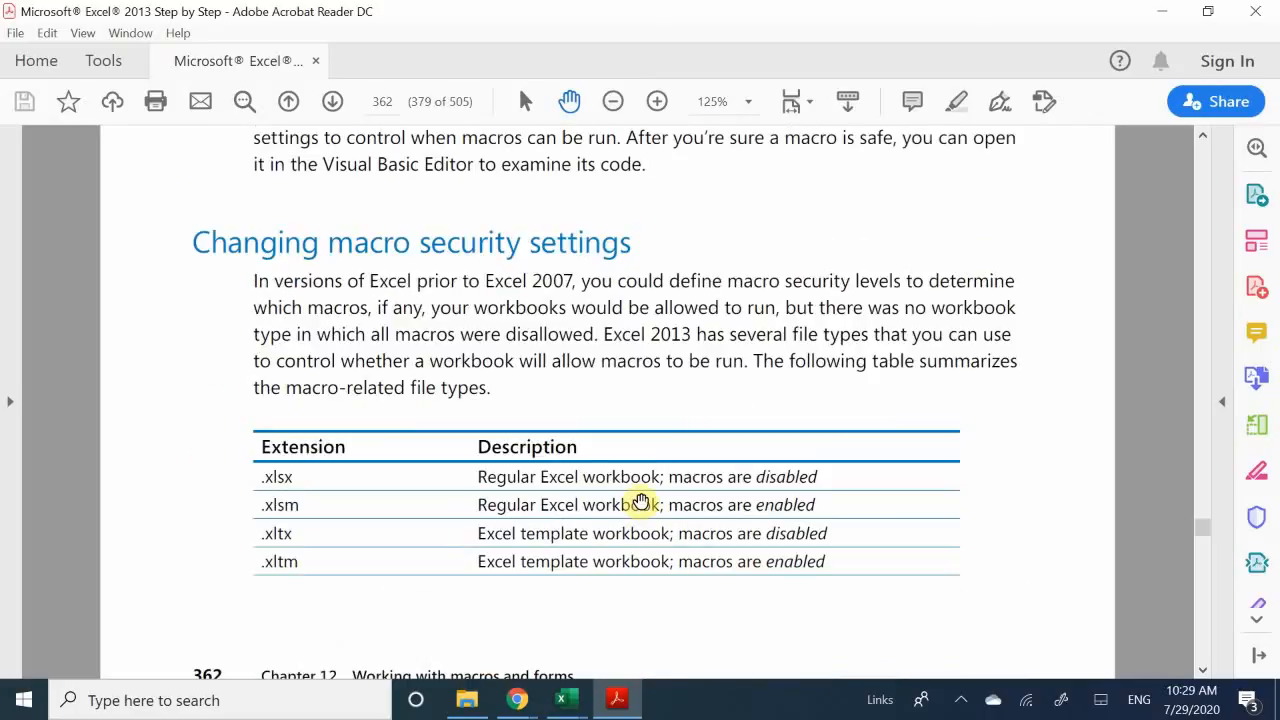
pyautogui.scroll(-1, 641, 500)
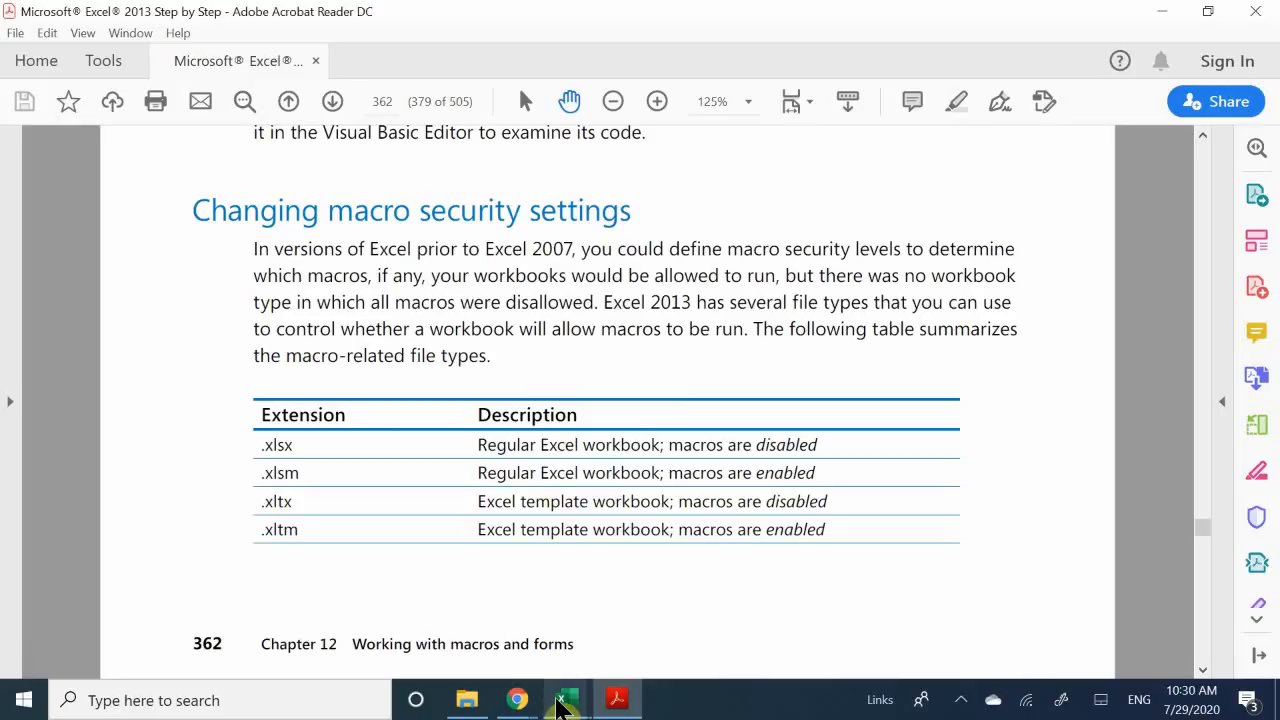
# Step: Switch to the VolumeHighlights workbook in Excel and make the Volume values in C3:C11 bold and red
pyautogui.moveTo(560, 700)
pyautogui.moveTo(420, 640)
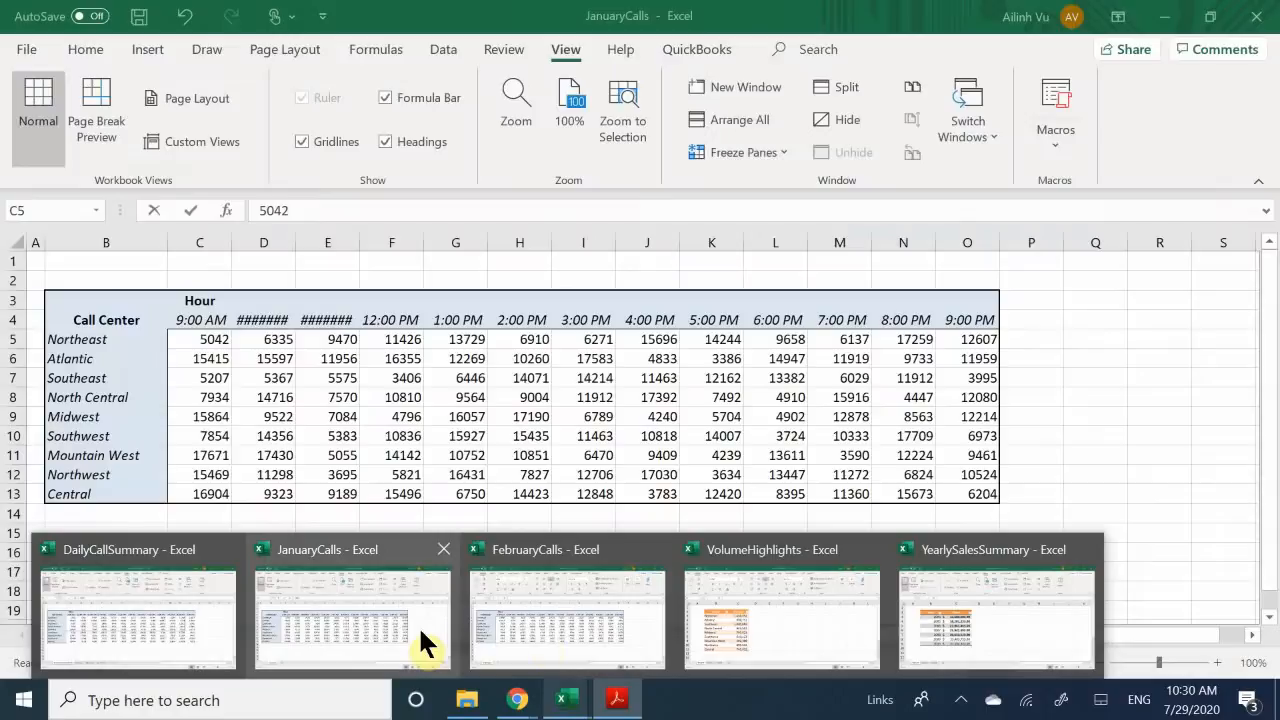
pyautogui.click(738, 608)
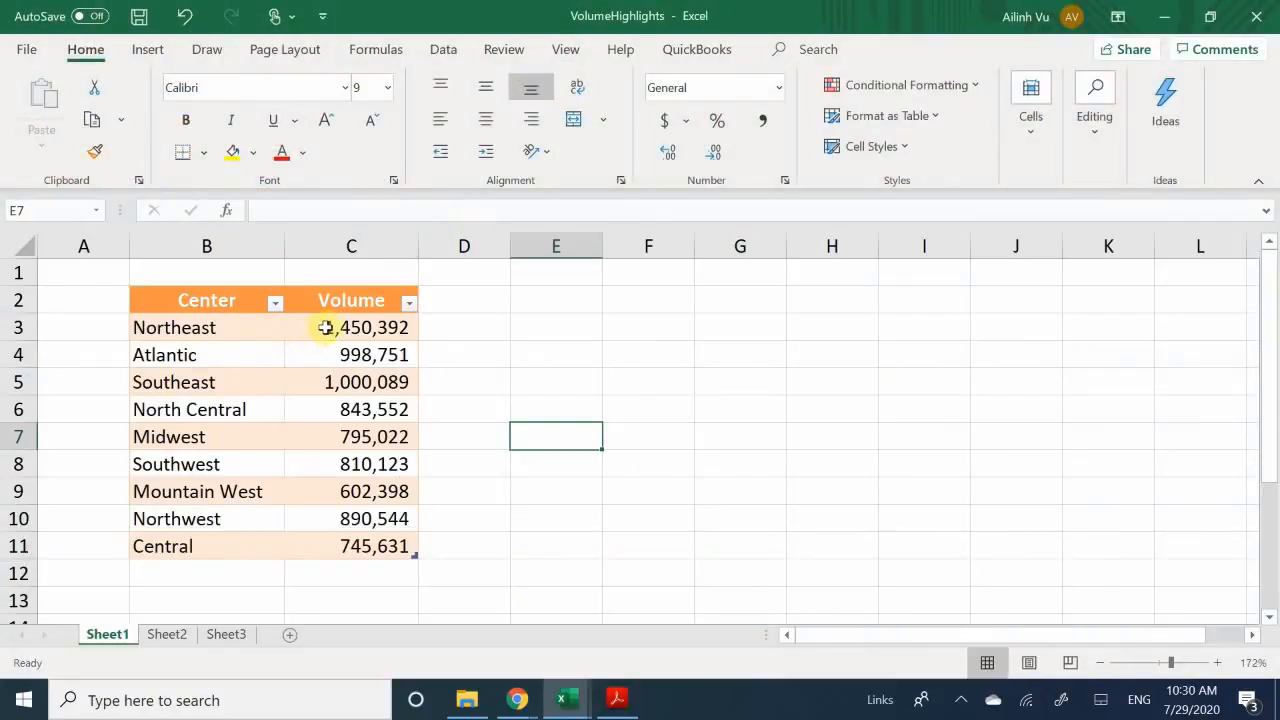
pyautogui.moveTo(334, 327); pyautogui.dragTo(338, 543)
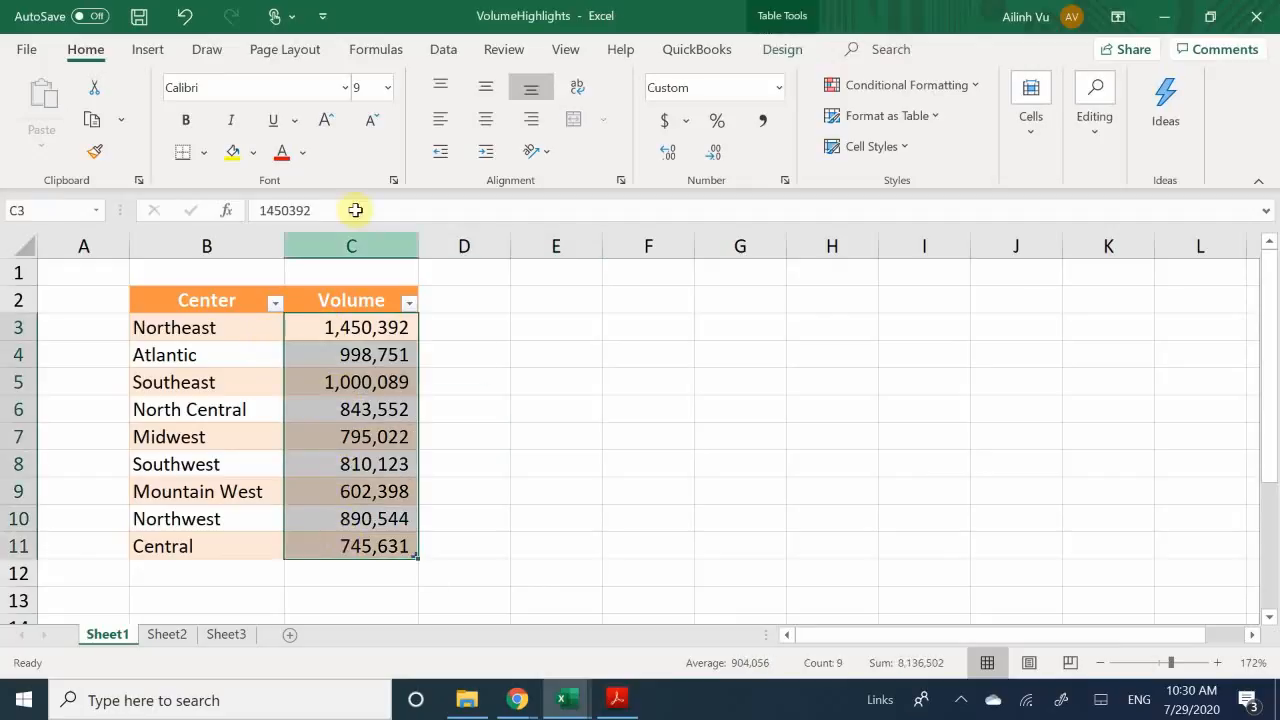
pyautogui.click(185, 125)
pyautogui.click(282, 155)
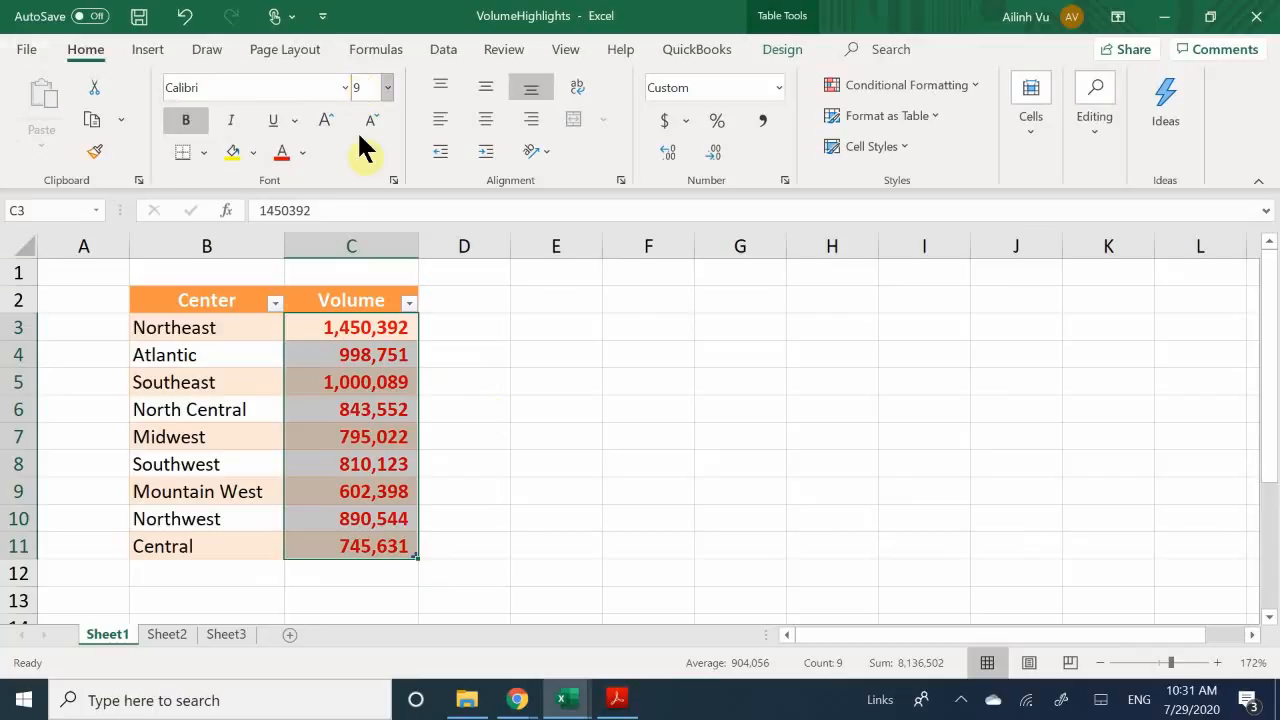
# Step: Middle-align the Volume values in C3:C11, apply the Accounting number format, and widen column C to fit them
pyautogui.click(430, 84)
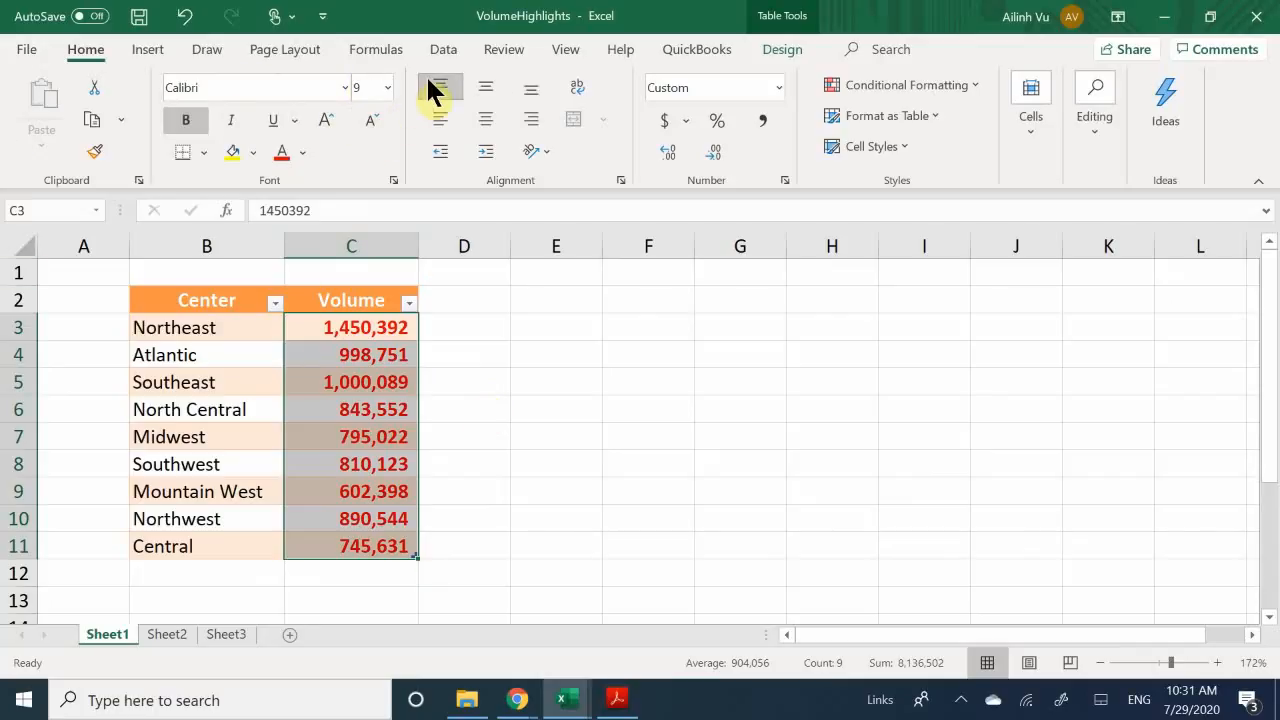
pyautogui.click(487, 84)
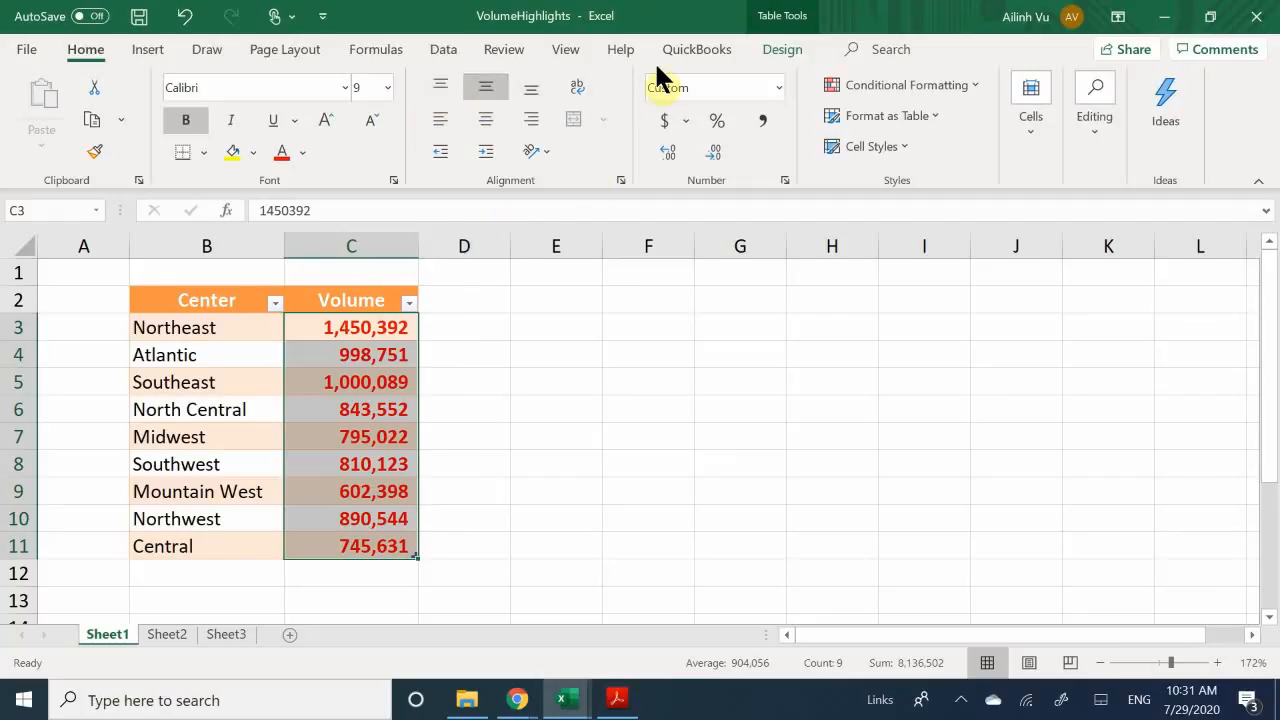
pyautogui.click(662, 120)
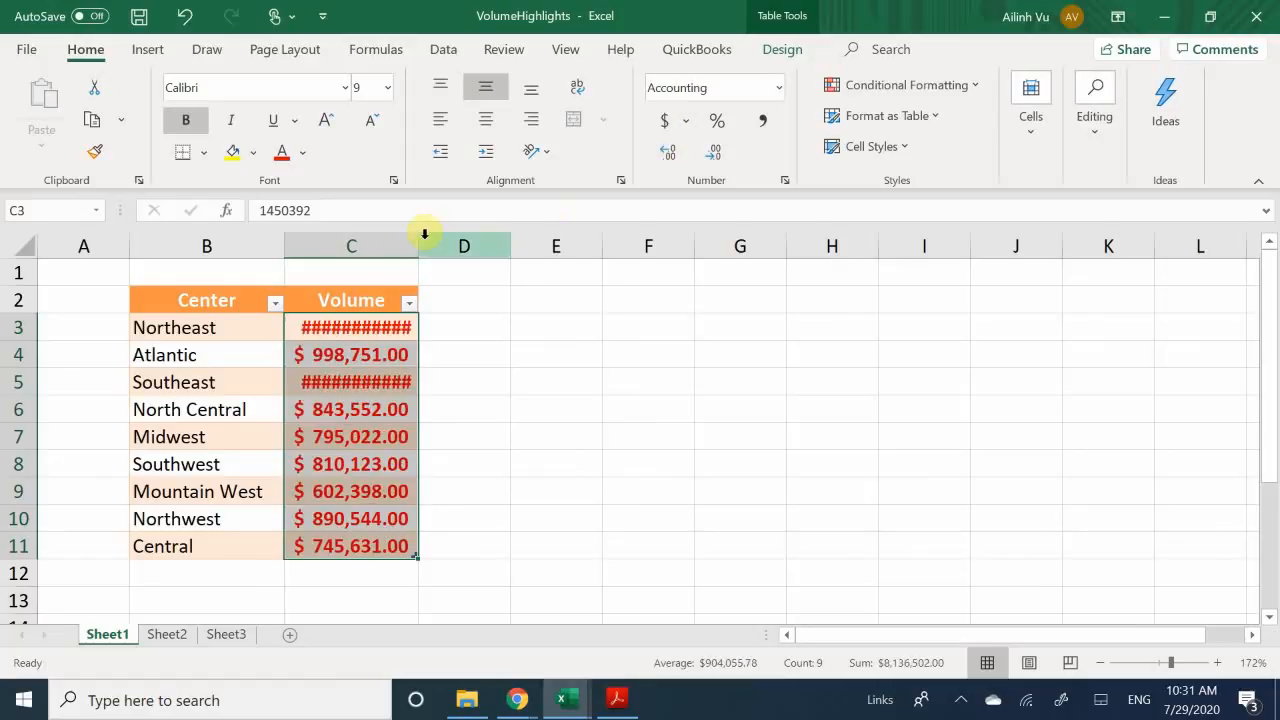
pyautogui.moveTo(420, 242); pyautogui.dragTo(450, 243)
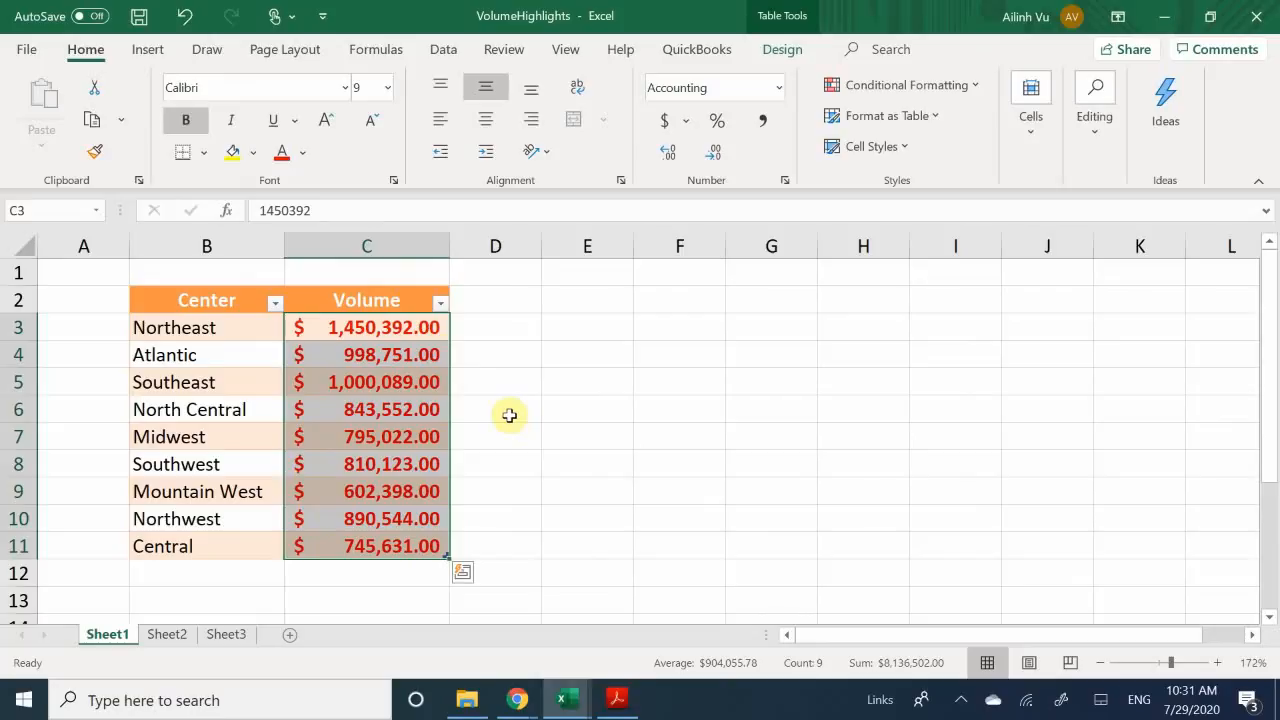
# Step: Undo all the formatting and column width changes made to the Volume column and select cell D6
pyautogui.hotkey('ctrl', 'z')
pyautogui.hotkey('ctrl', 'z')
pyautogui.hotkey('ctrl', 'z')
pyautogui.hotkey('ctrl', 'z')
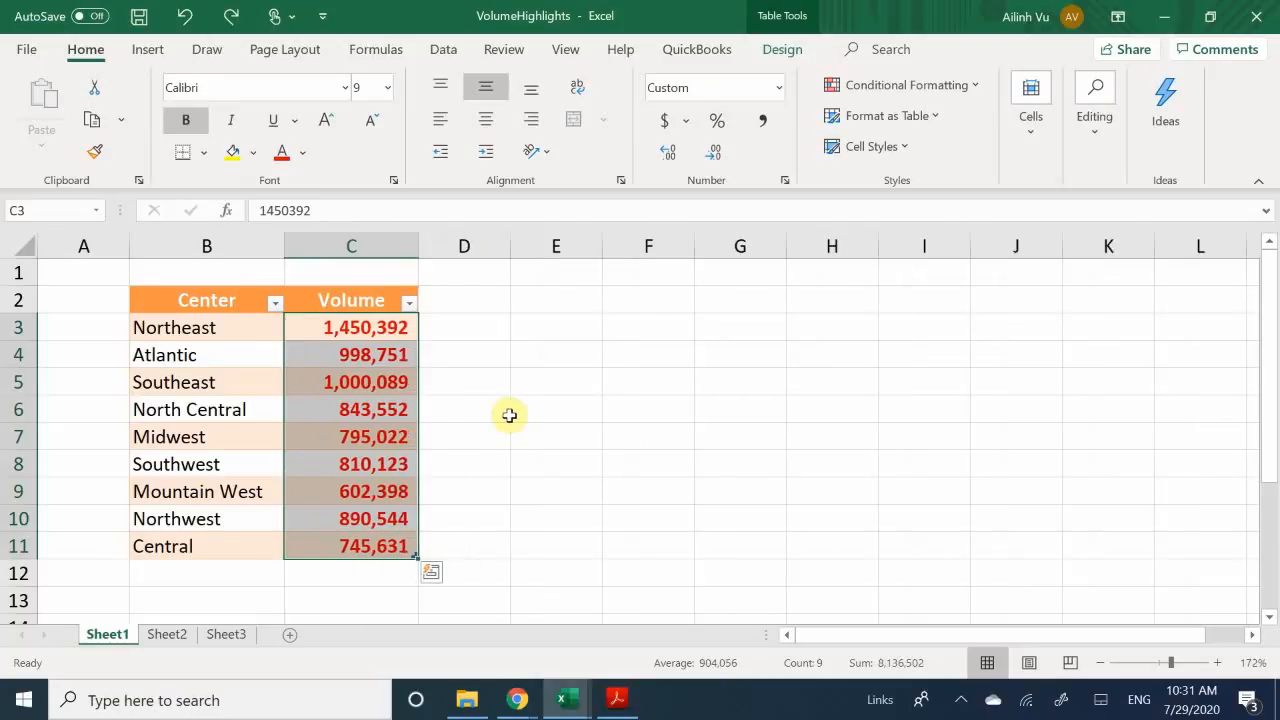
pyautogui.hotkey('ctrl', 'z')
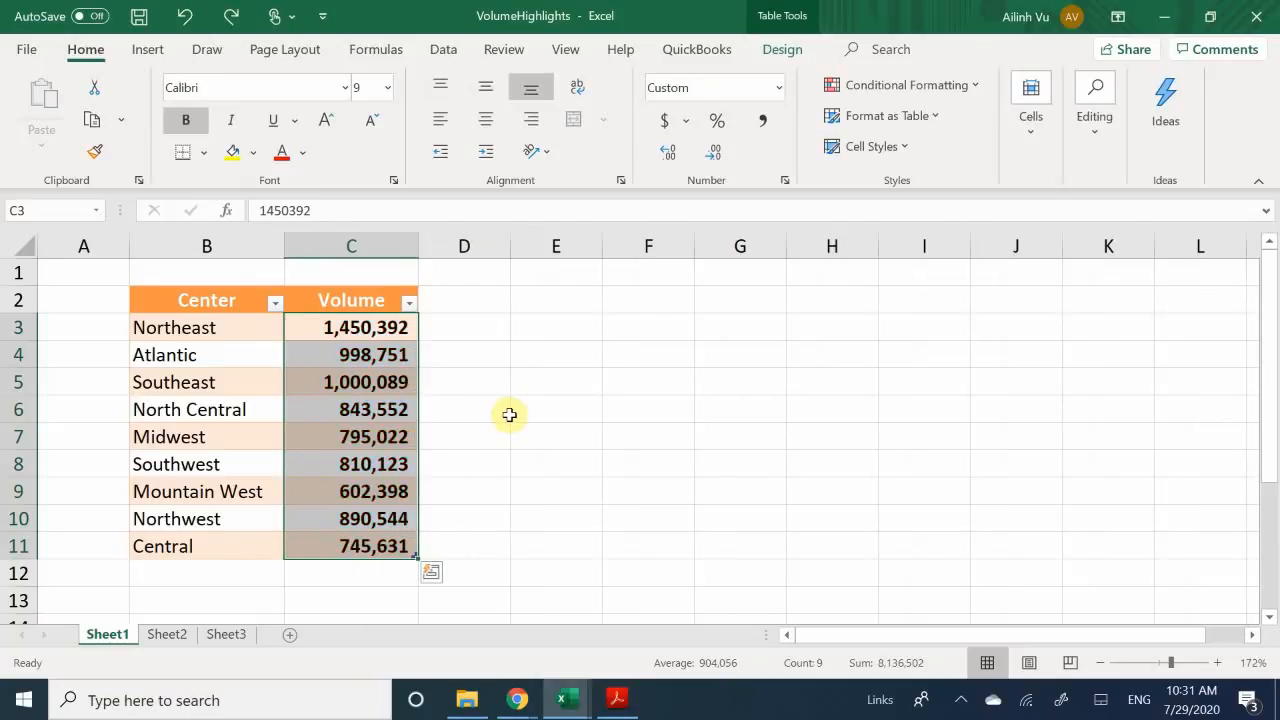
pyautogui.hotkey('ctrl', 'z')
pyautogui.click(446, 412)
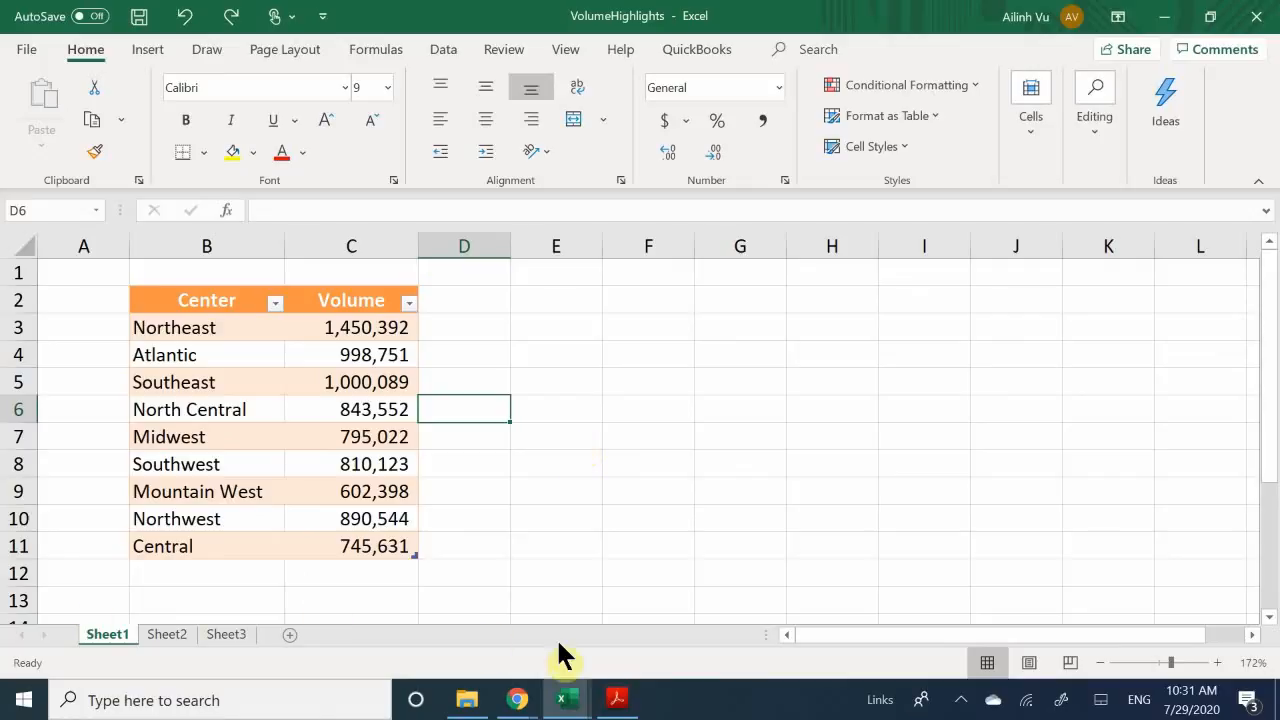
# Step: Switch to the PDF in Adobe Acrobat Reader and go back to the Chapter 12 learning objectives on page 361
pyautogui.click(617, 699)
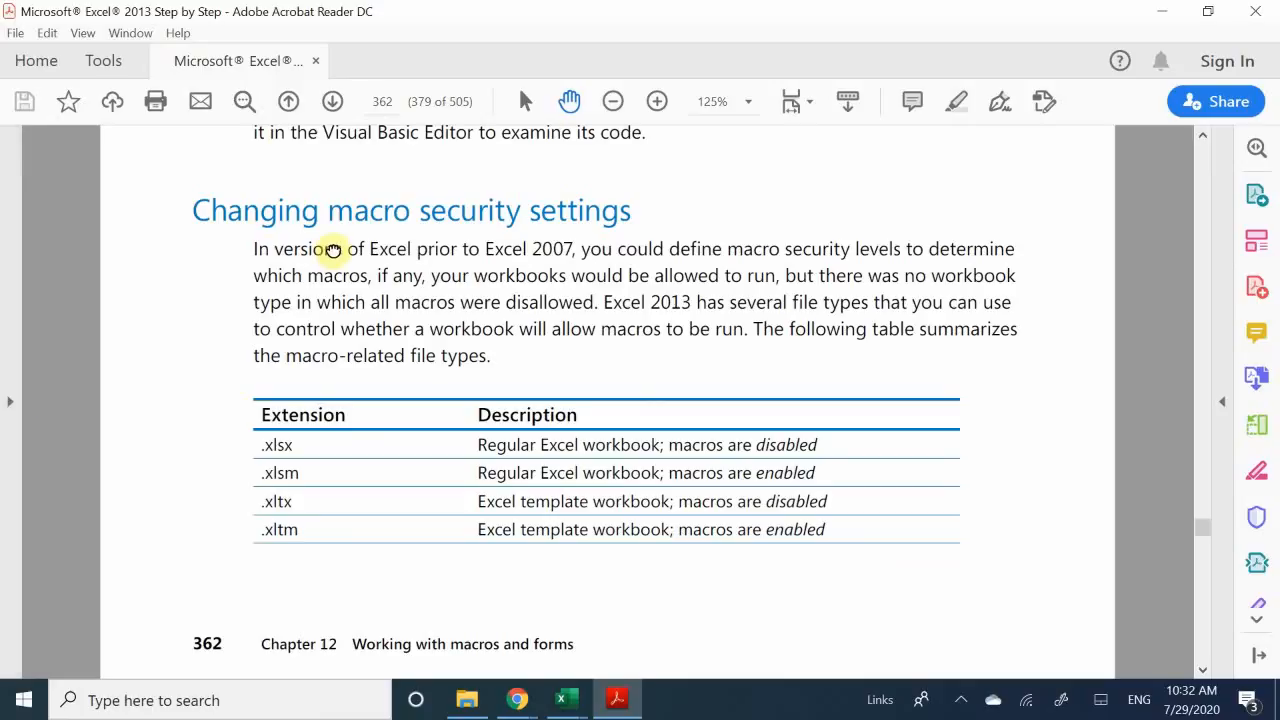
pyautogui.scroll(3, 320, 277)
pyautogui.scroll(10, 320, 282)
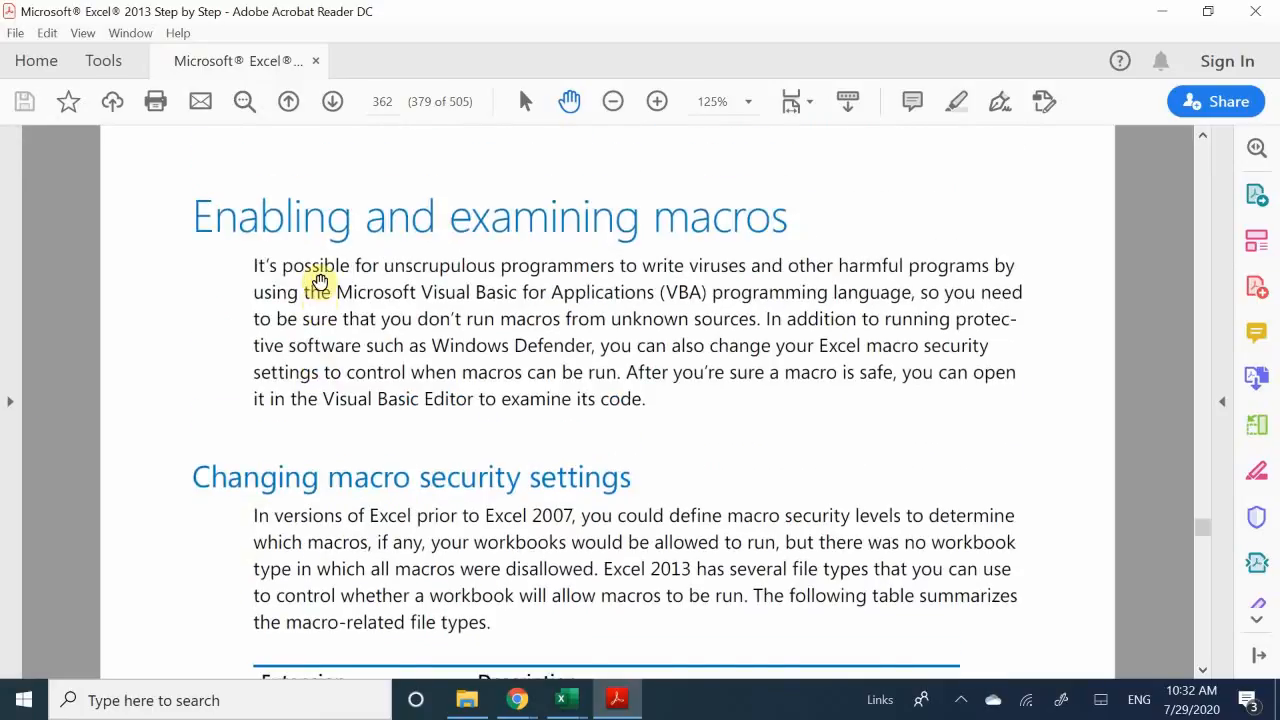
pyautogui.scroll(20, 320, 282)
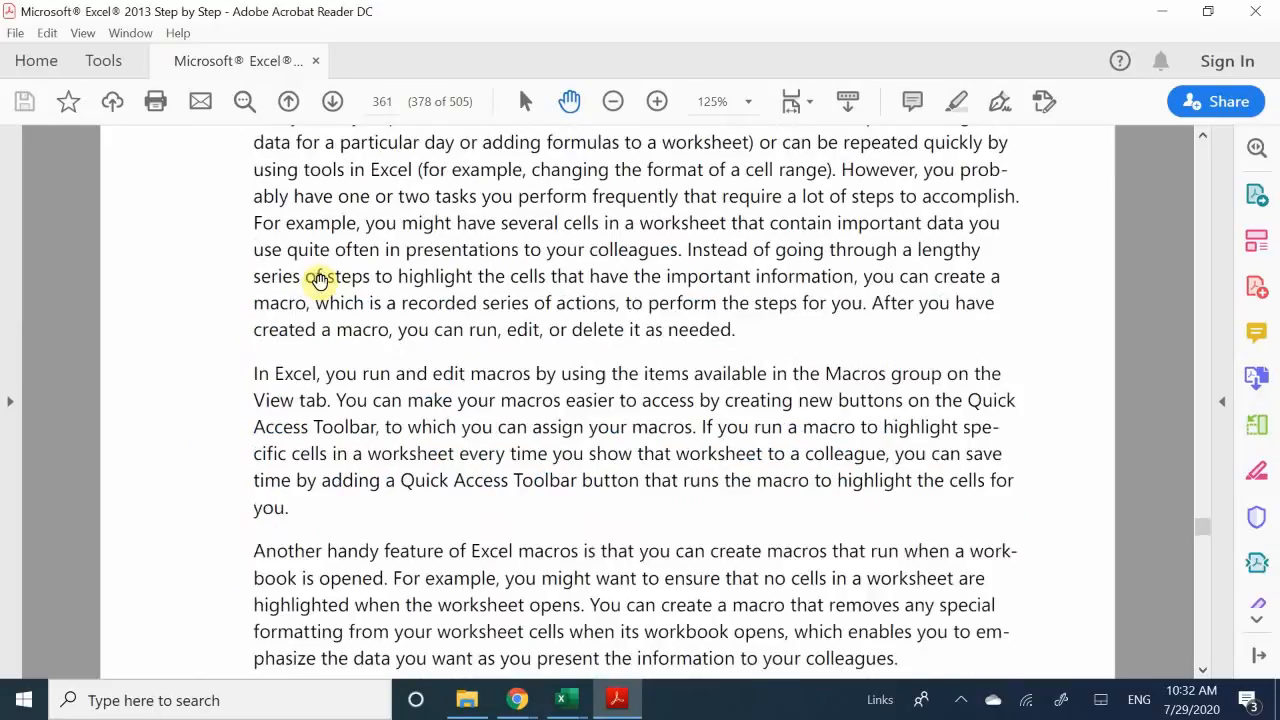
pyautogui.scroll(4, 320, 282)
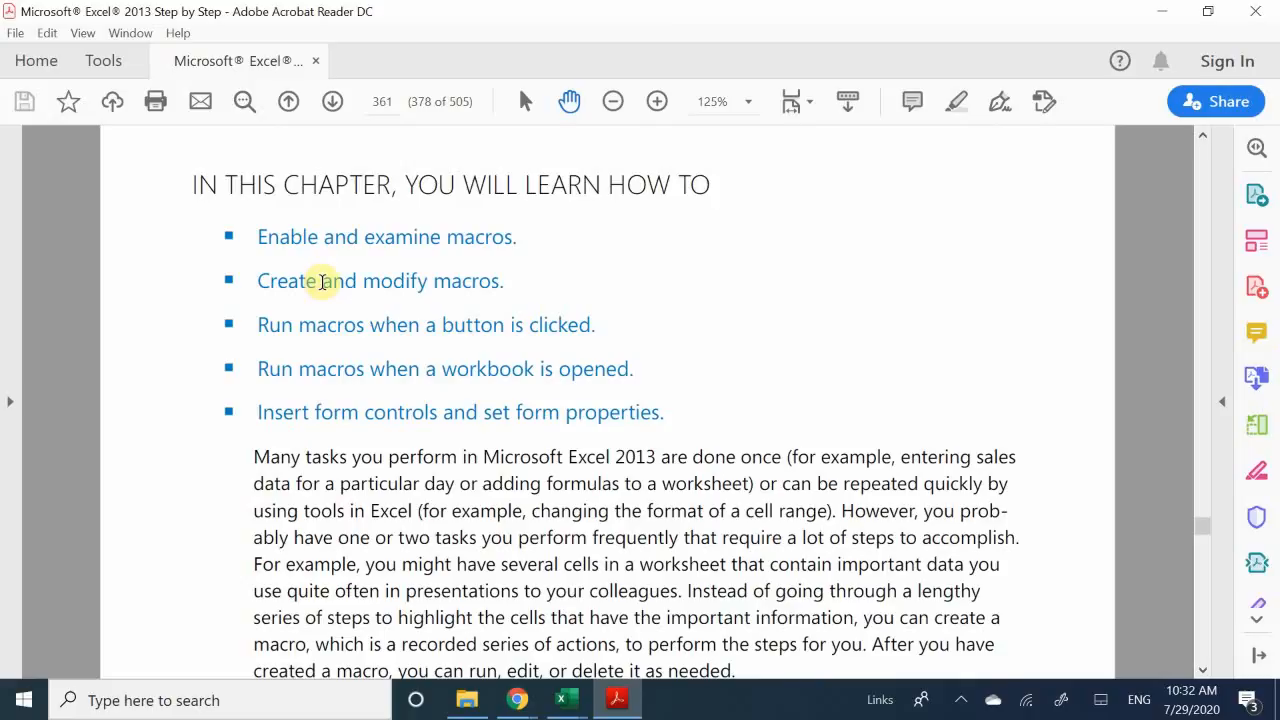
pyautogui.scroll(-1, 323, 282)
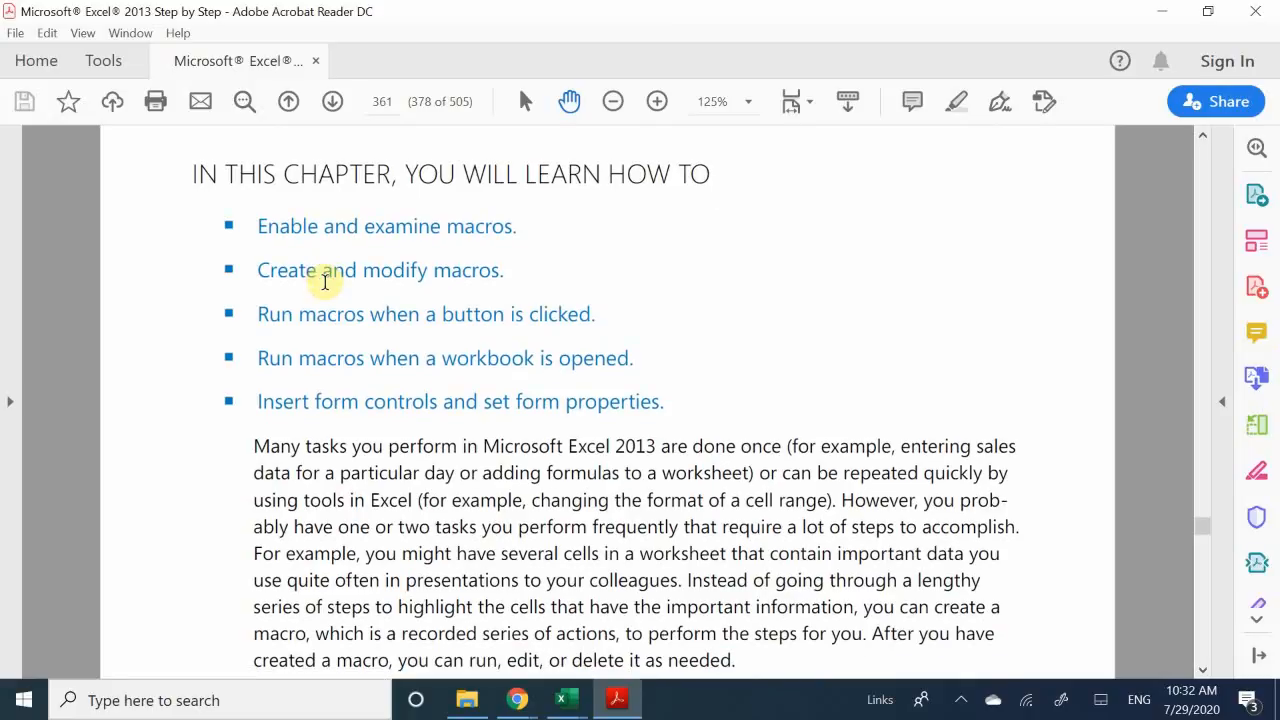
# Step: Read the Chapter 12 introduction explaining what Excel macros are and how they are run
pyautogui.scroll(-3, 326, 282)
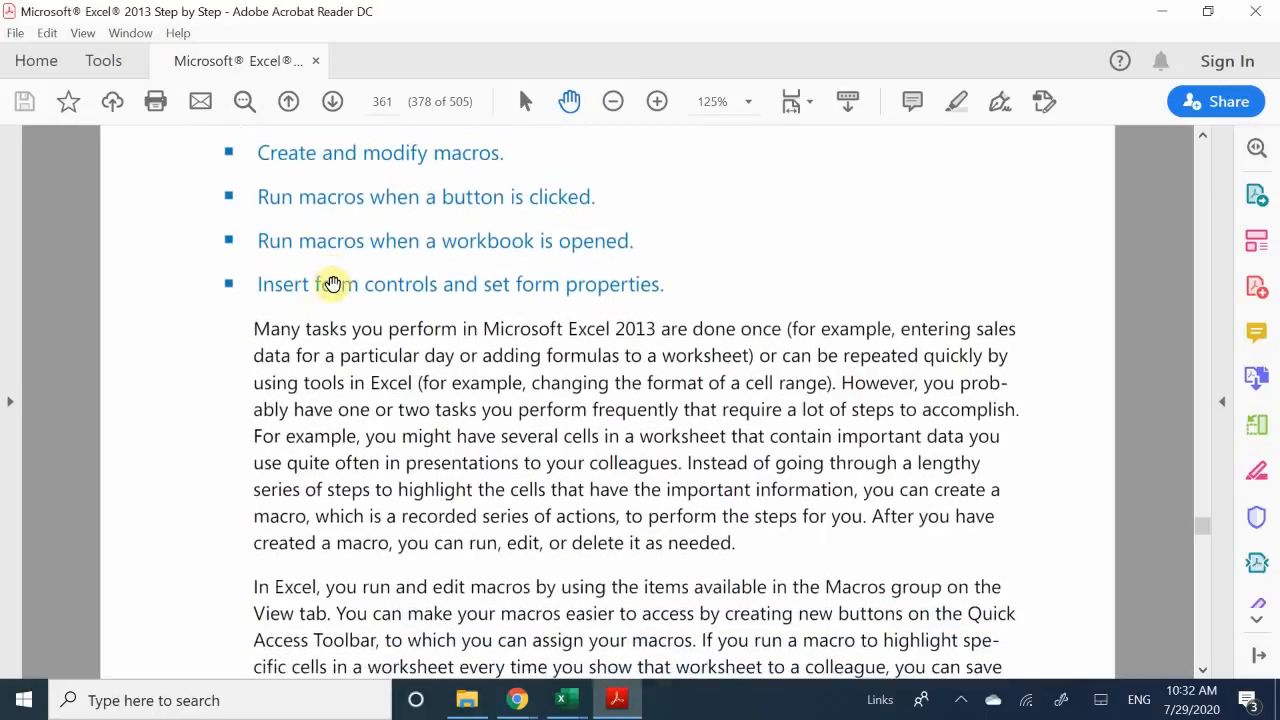
pyautogui.scroll(-2, 333, 284)
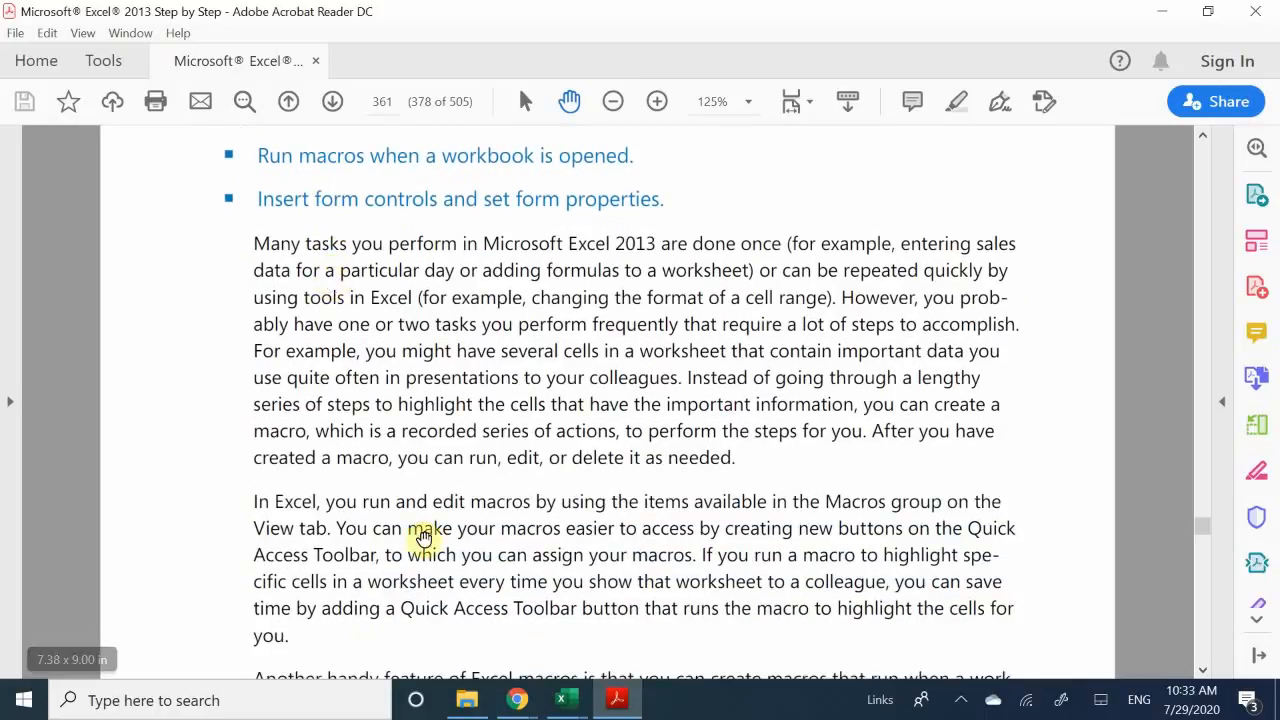
pyautogui.scroll(-3, 450, 409)
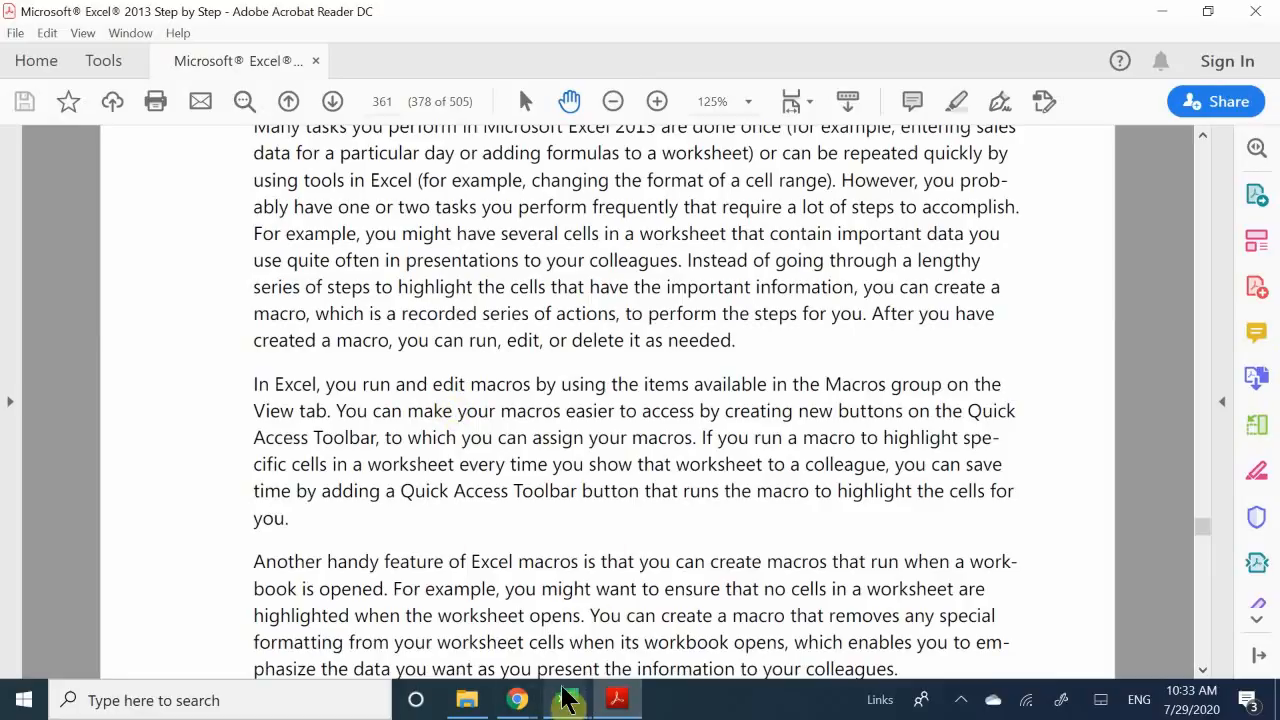
# Step: Switch to the VolumeHighlights workbook in Excel and select an empty cell beside the table
pyautogui.moveTo(565, 697)
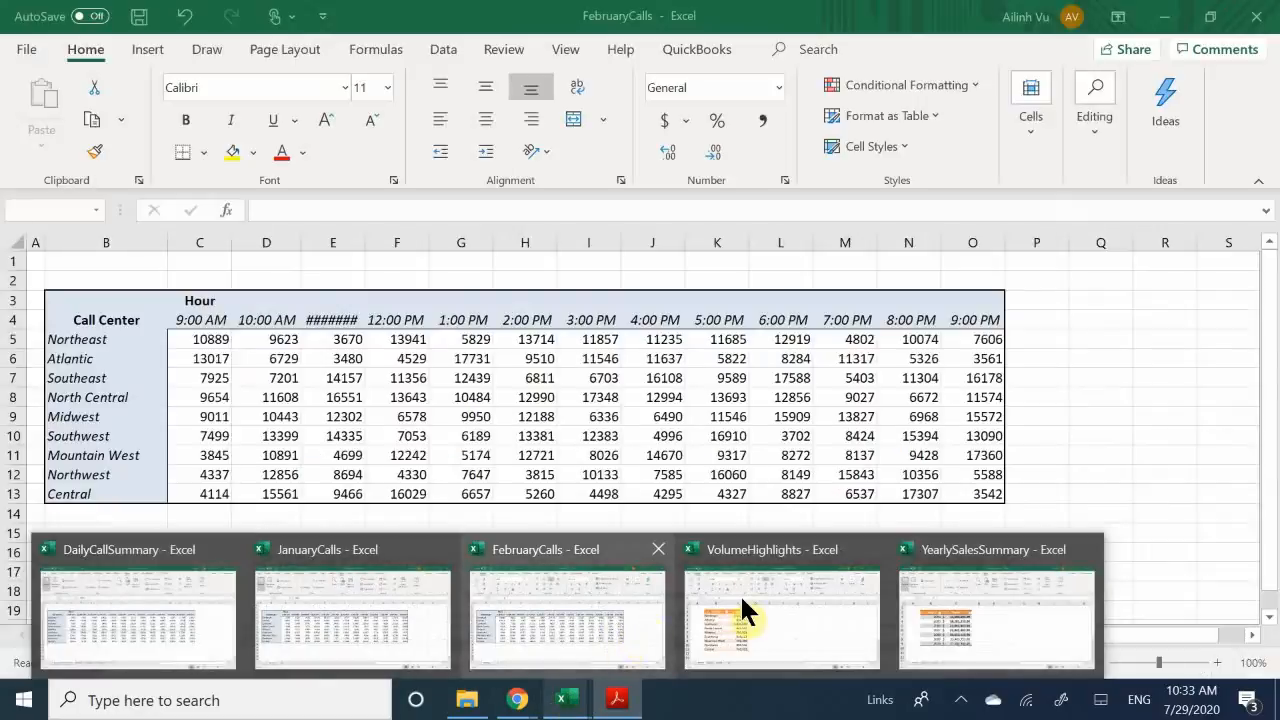
pyautogui.click(740, 600)
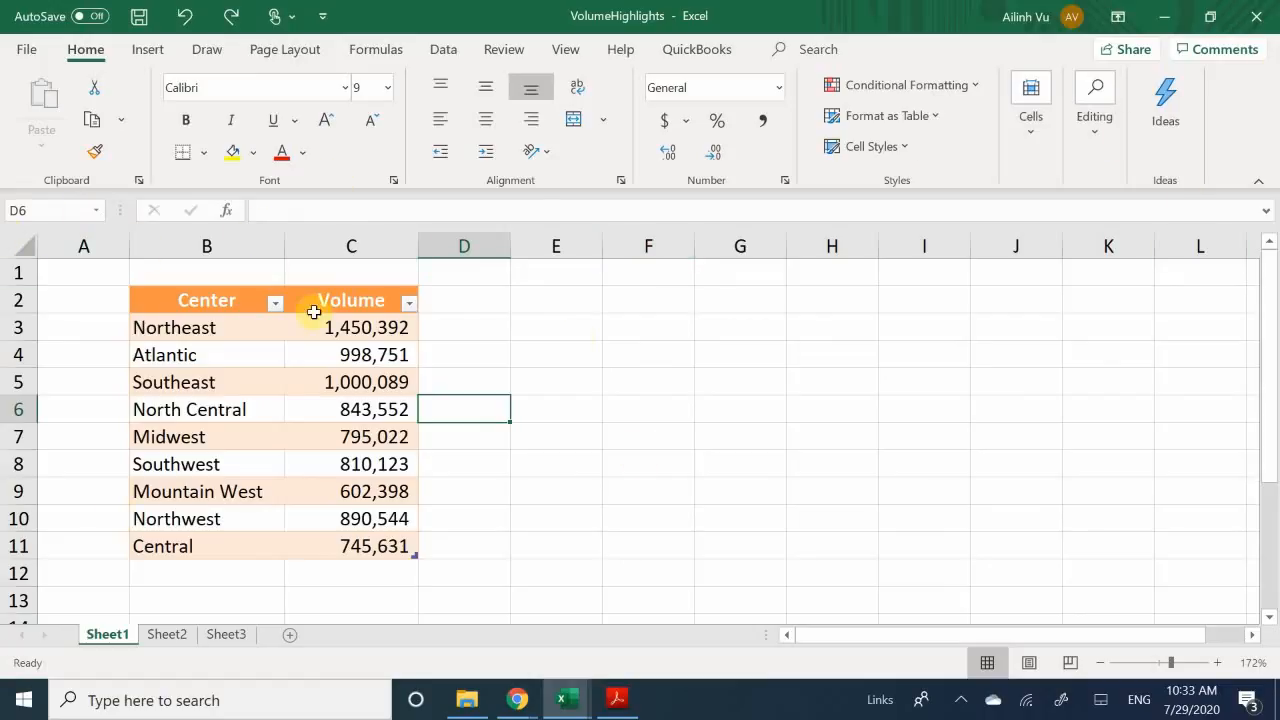
pyautogui.click(575, 371)
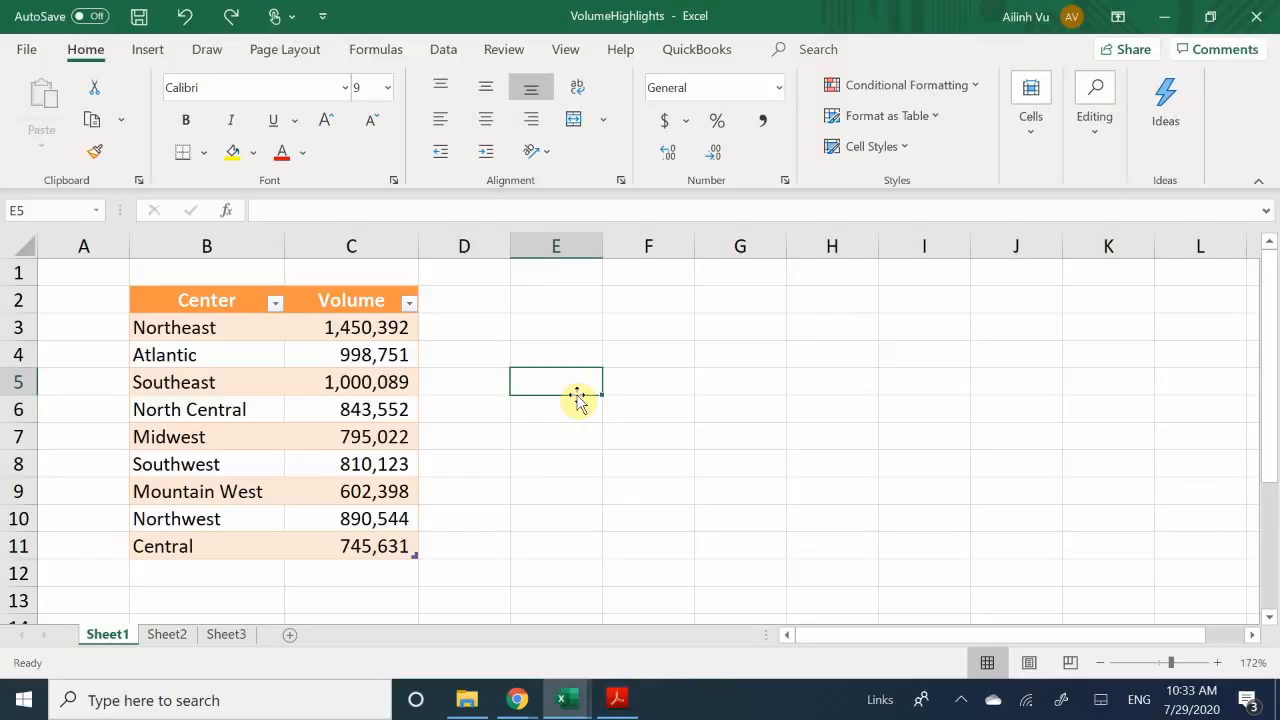
pyautogui.click(560, 320)
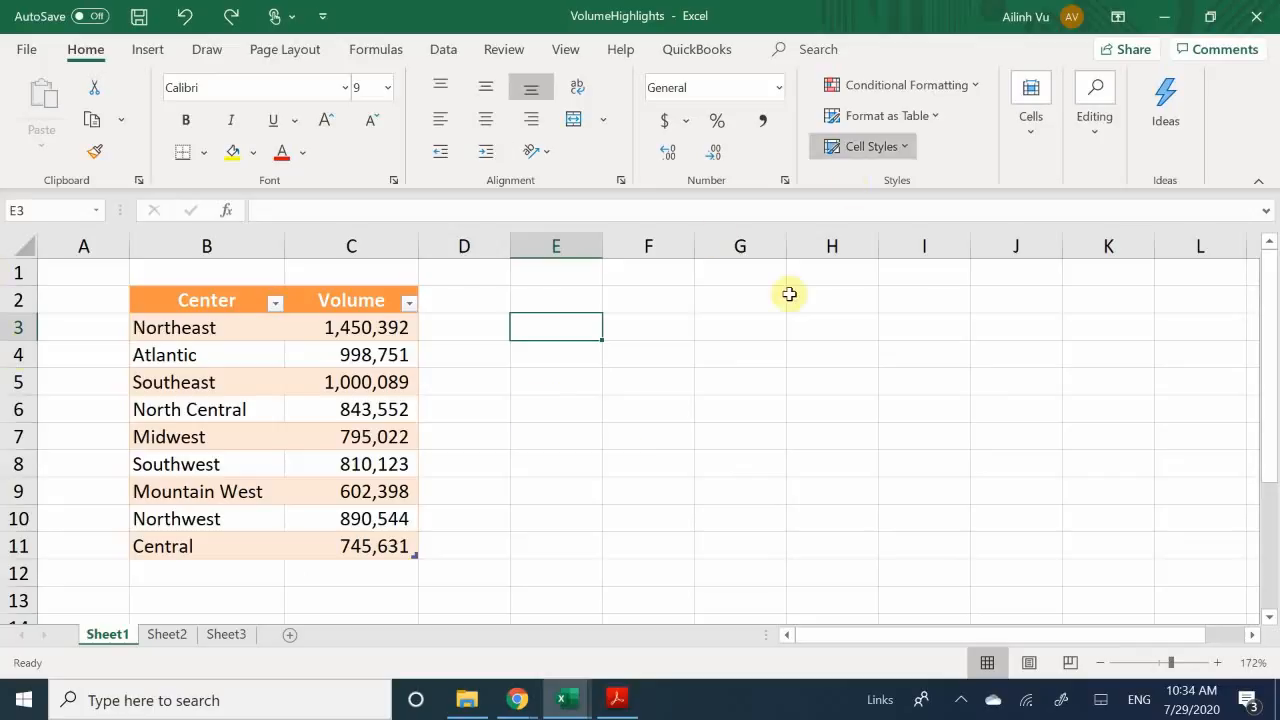
pyautogui.click(794, 339)
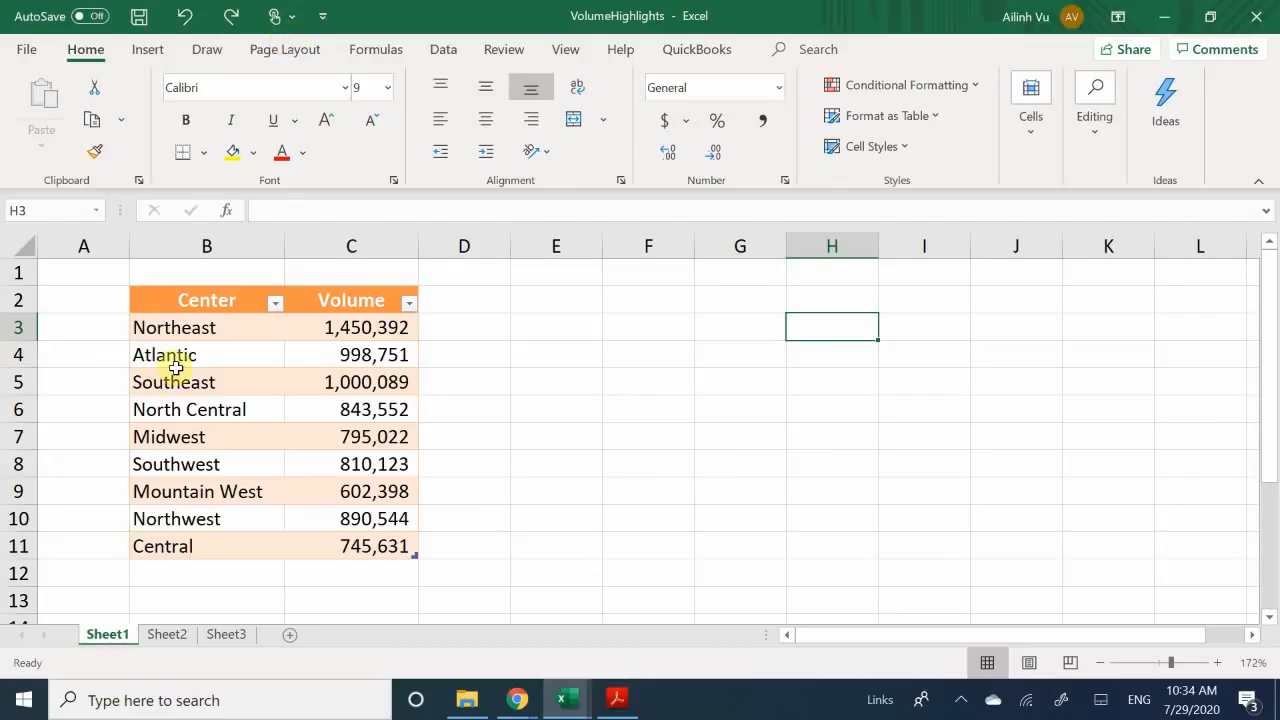
# Step: Examine the call center names and volumes in the table, including the Southwest row in B8:C8
pyautogui.click(370, 358)
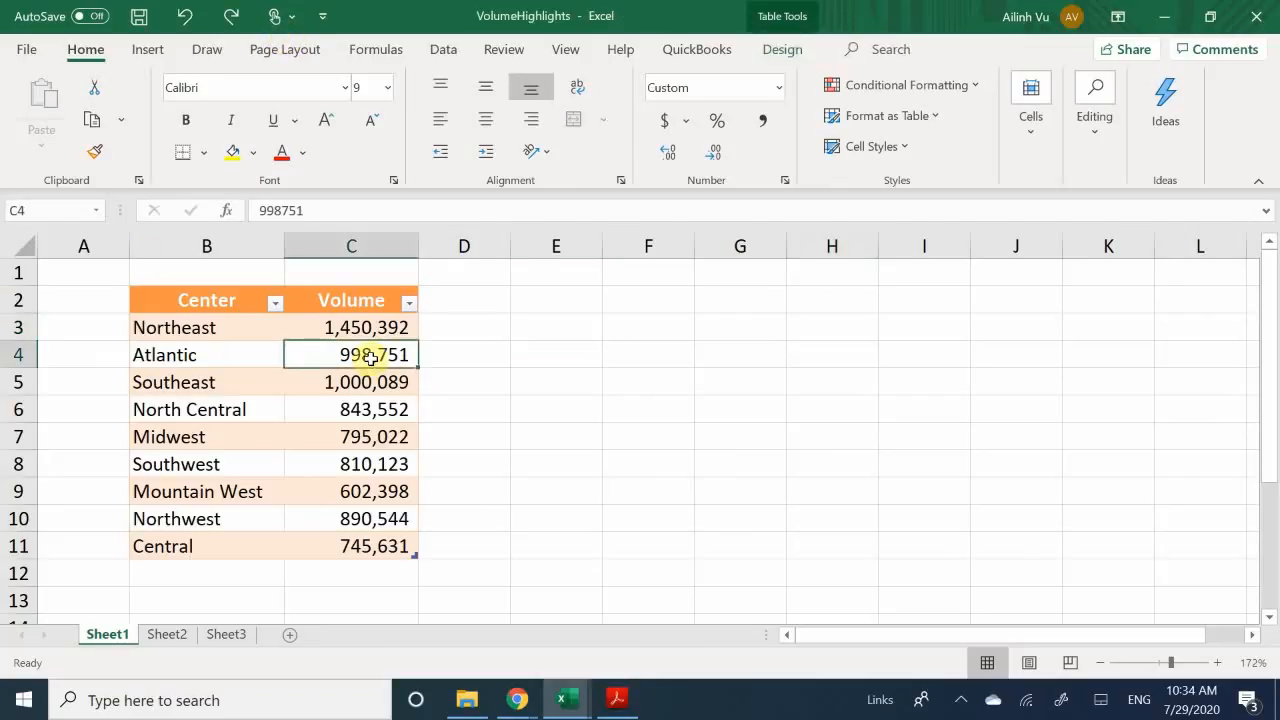
pyautogui.click(366, 328)
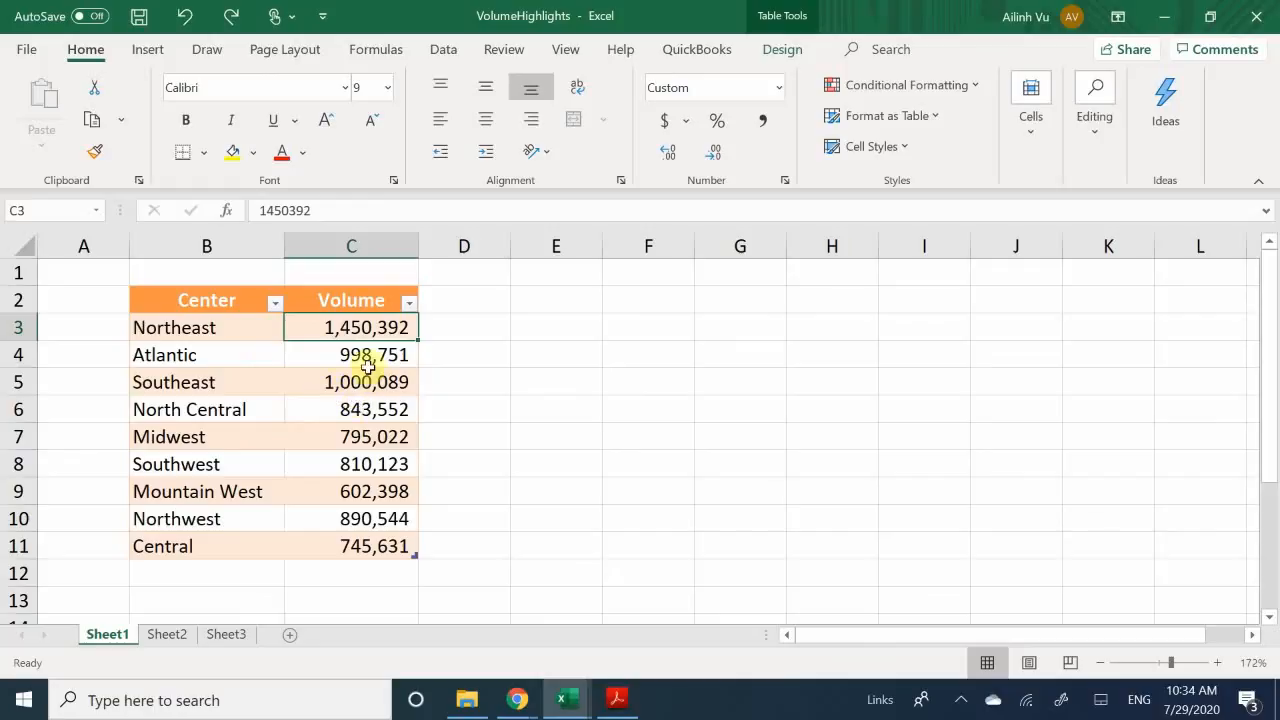
pyautogui.click(368, 437)
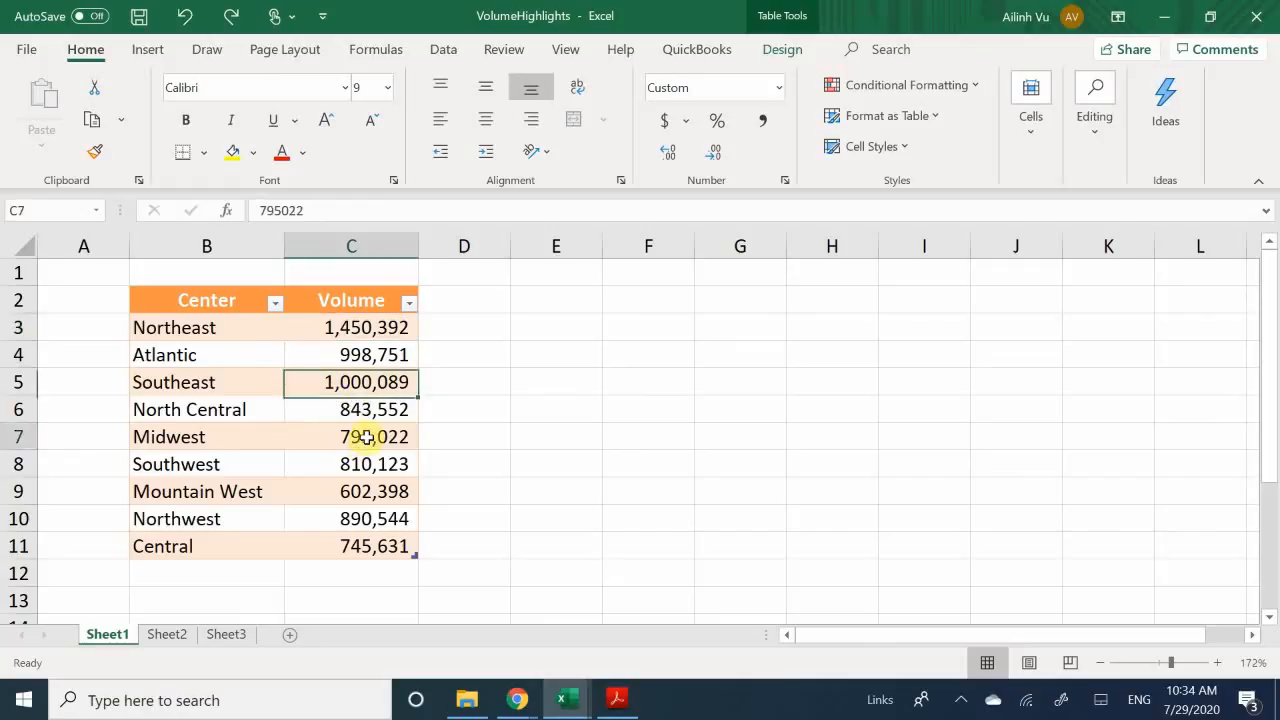
pyautogui.click(356, 488)
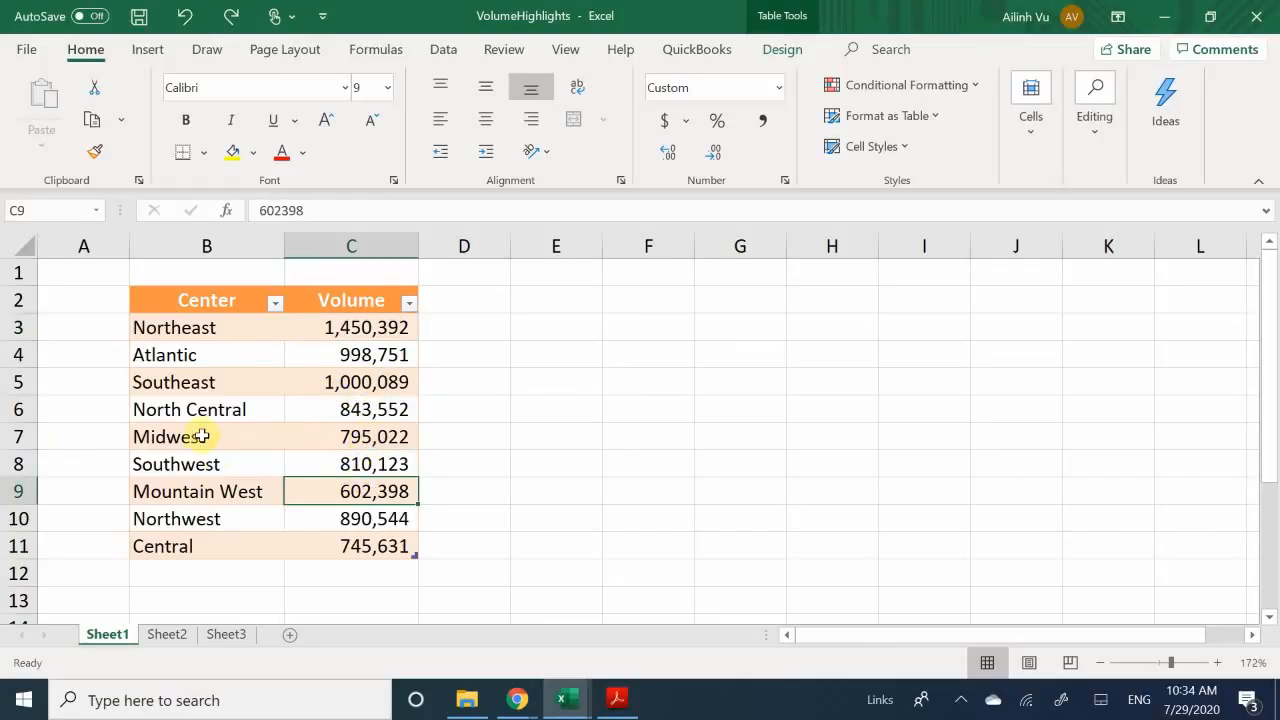
pyautogui.click(196, 466)
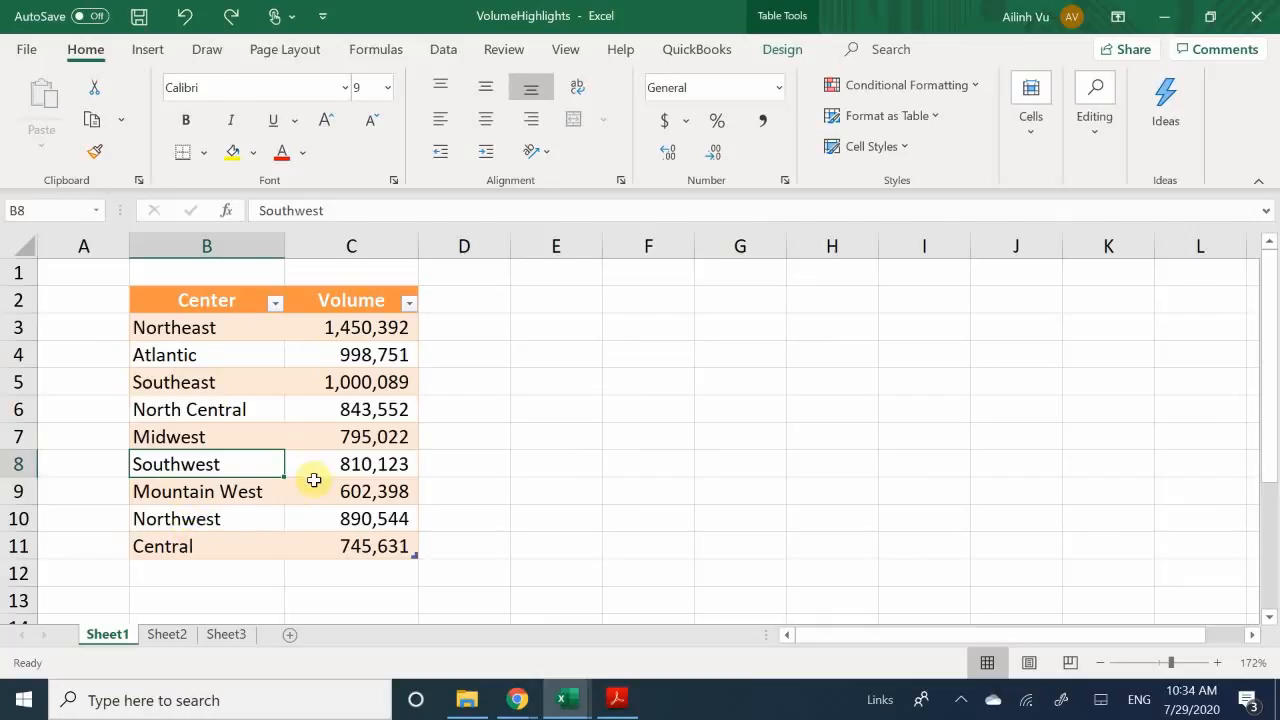
pyautogui.click(182, 493)
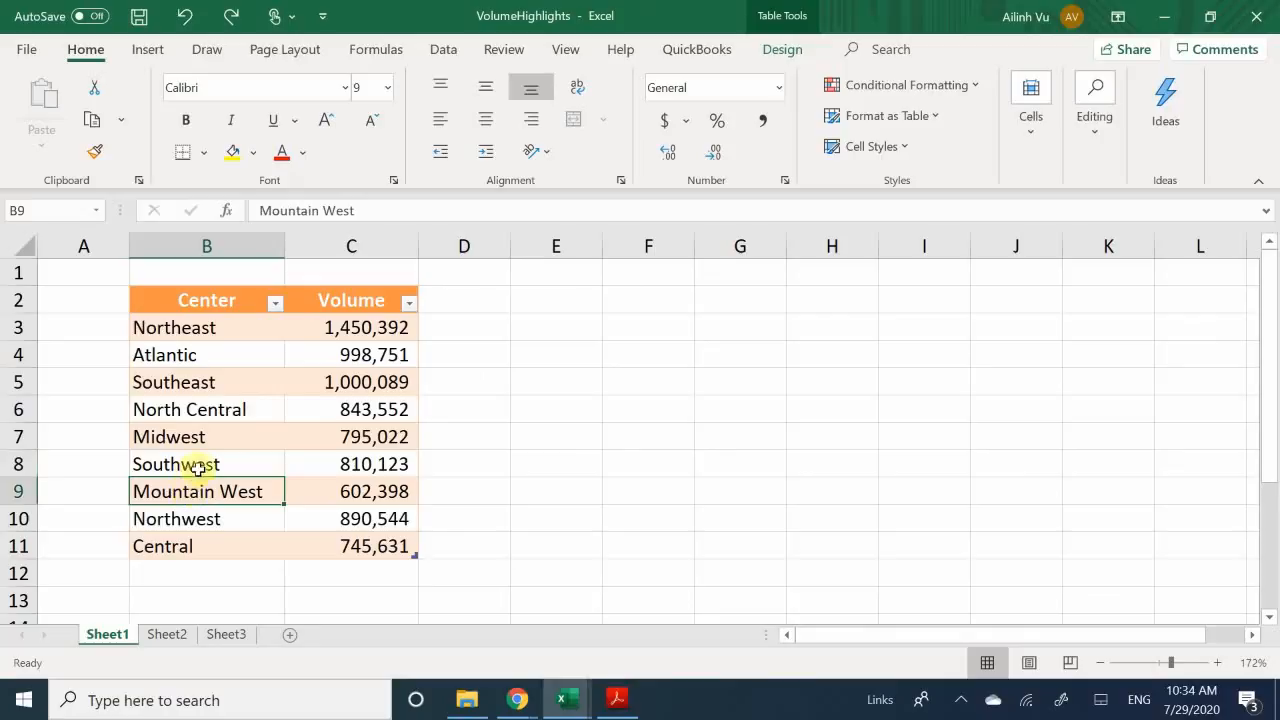
pyautogui.moveTo(198, 466); pyautogui.dragTo(343, 466)
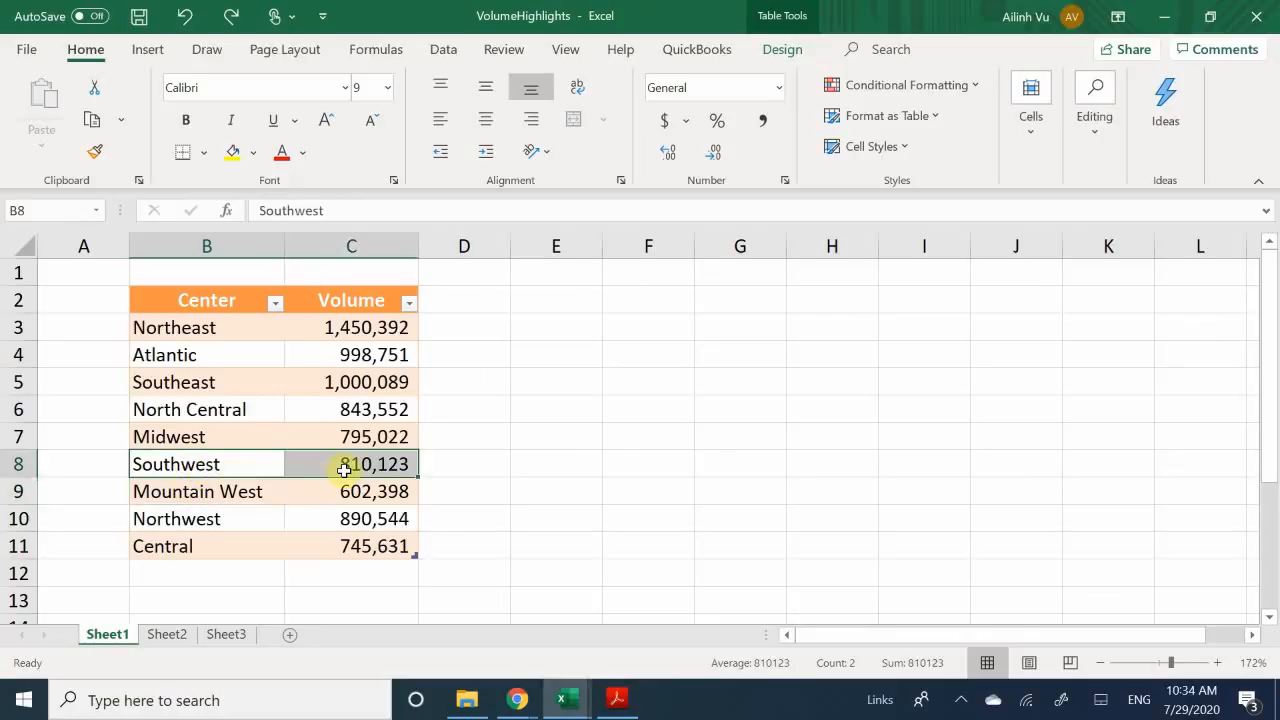
pyautogui.click(277, 491)
pyautogui.click(355, 388)
pyautogui.click(482, 404)
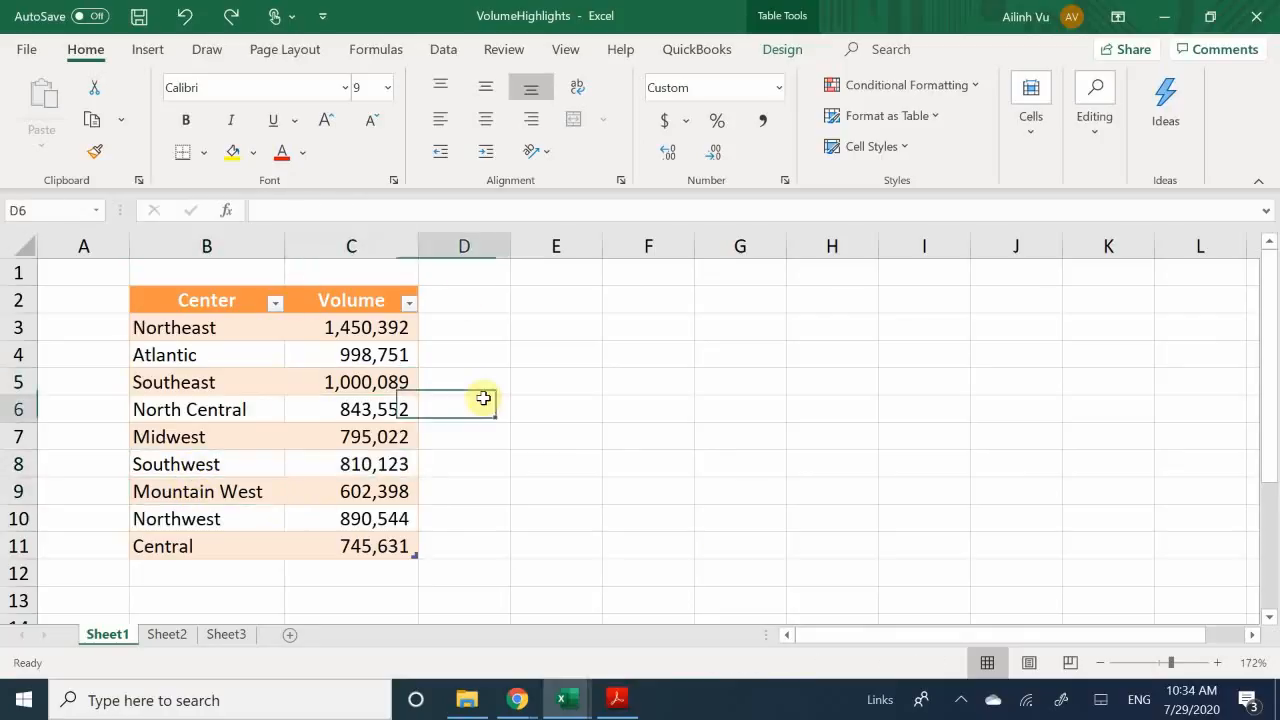
pyautogui.click(912, 462)
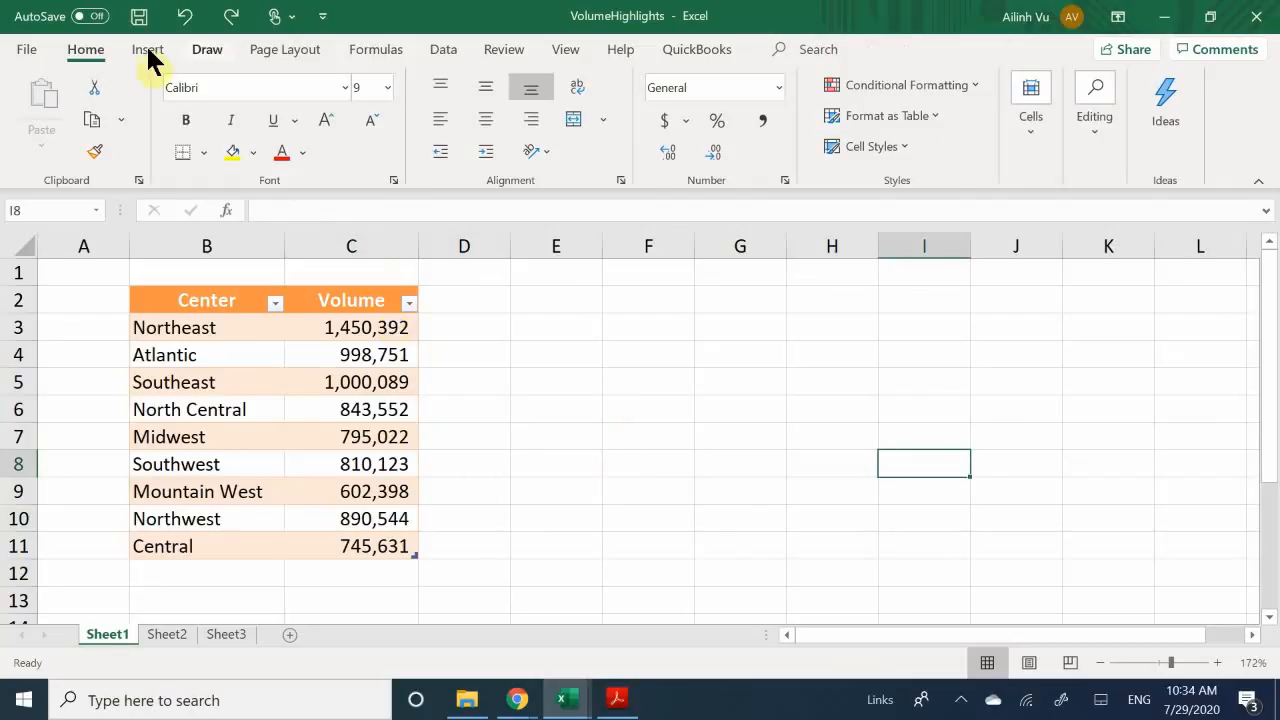
# Step: List the macros in all open workbooks and run the HighlightSouthern macro
pyautogui.click(566, 48)
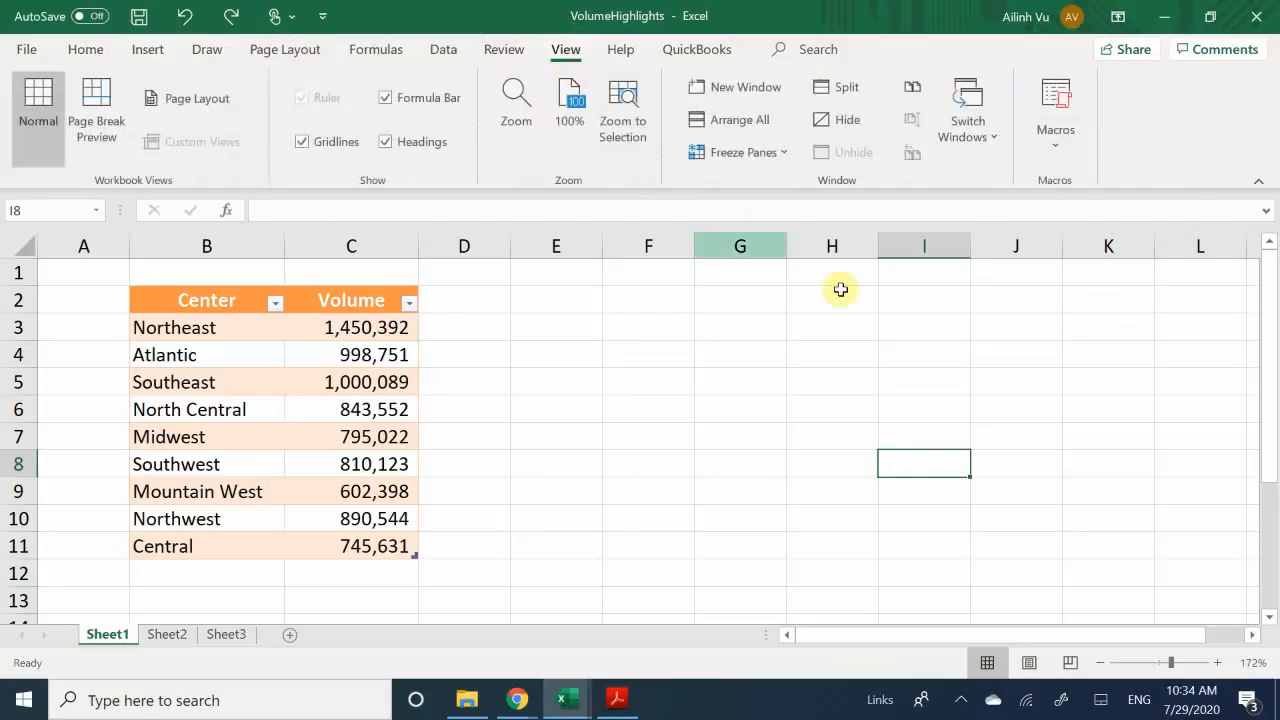
pyautogui.click(1055, 147)
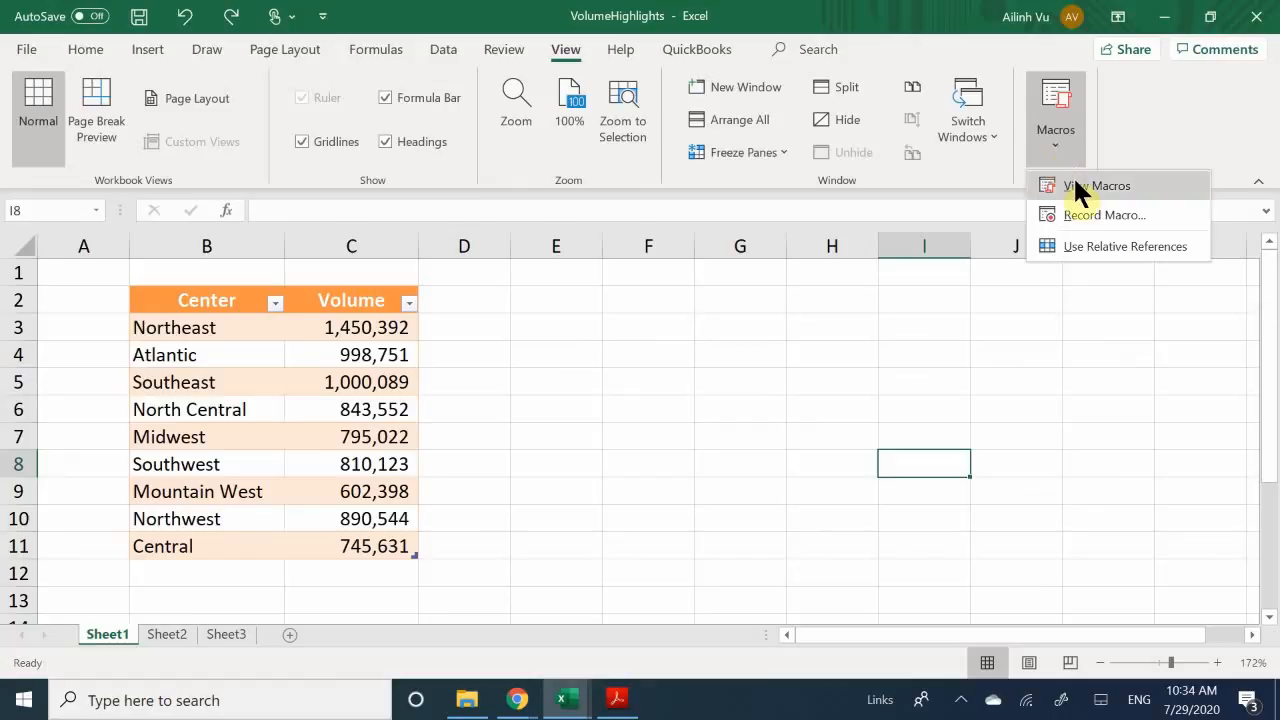
pyautogui.click(1076, 186)
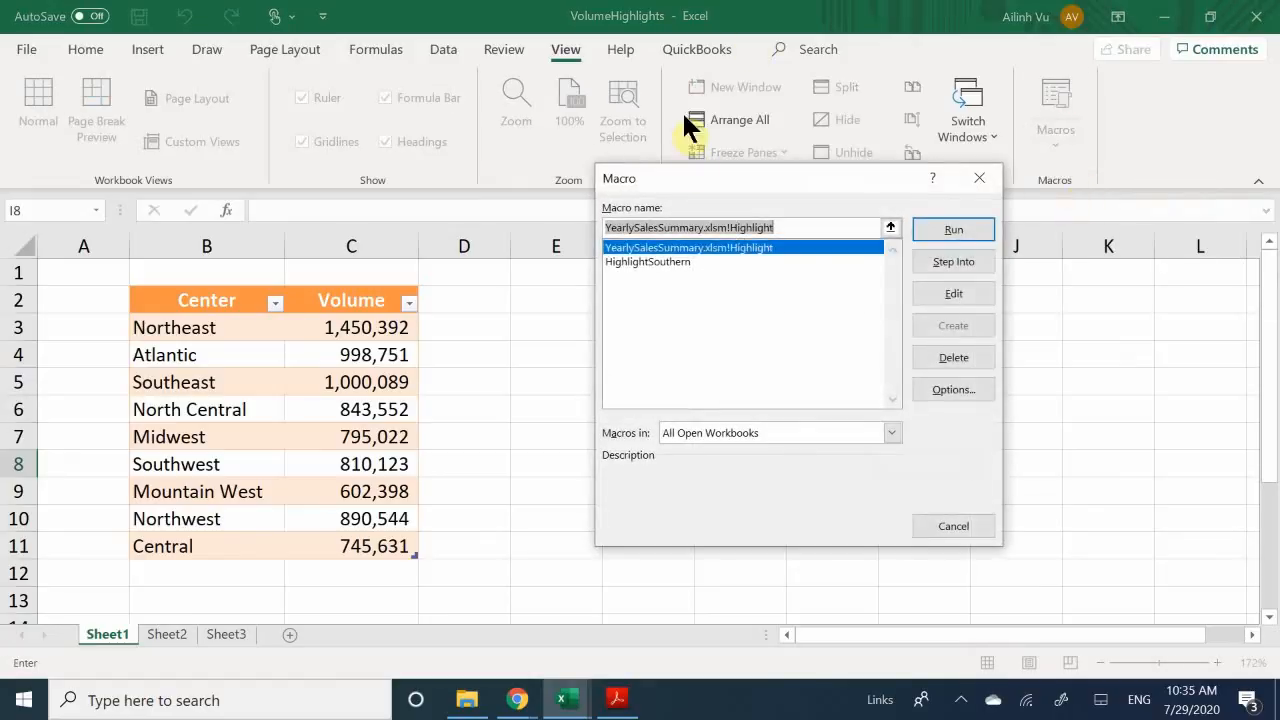
pyautogui.moveTo(718, 168); pyautogui.dragTo(702, 284)
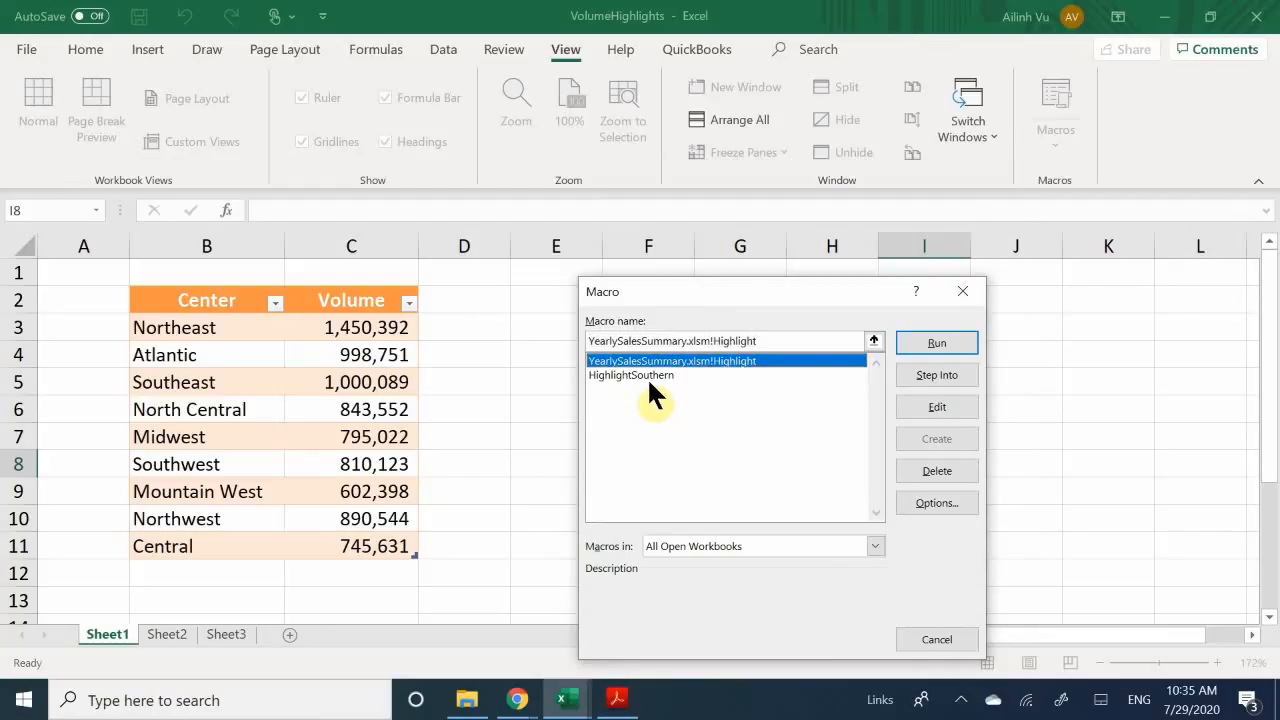
pyautogui.click(676, 375)
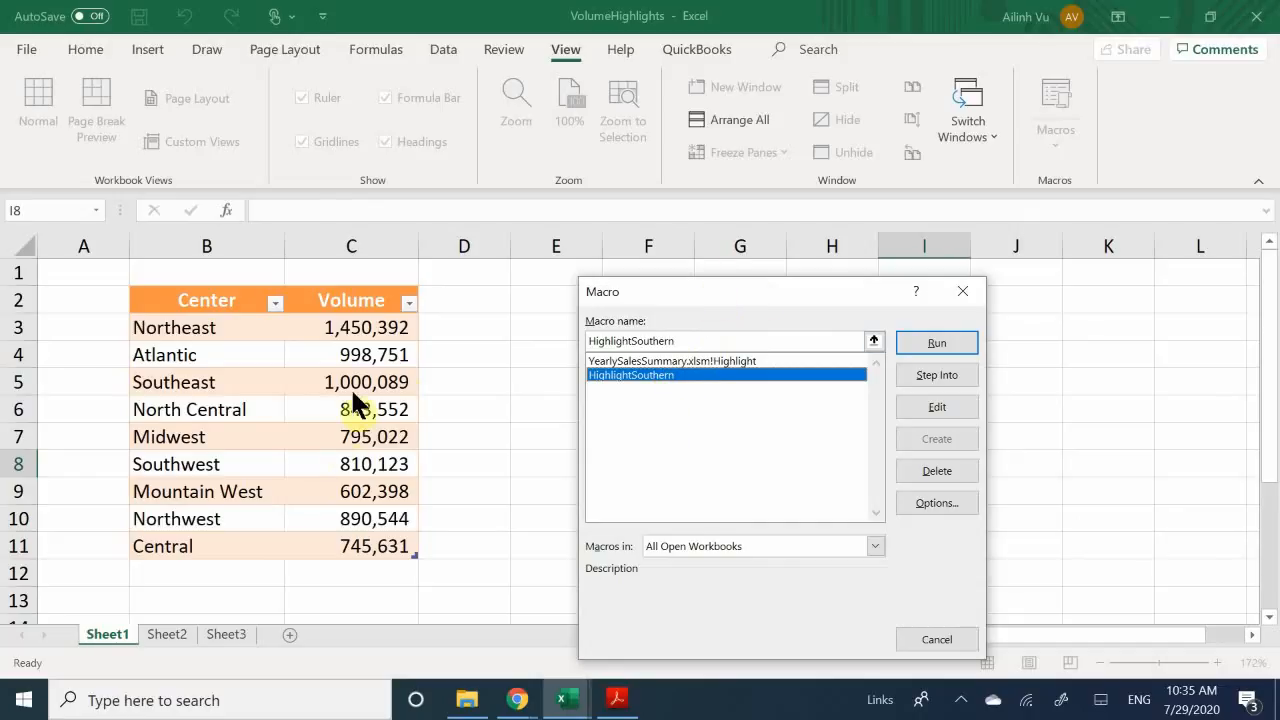
pyautogui.click(921, 333)
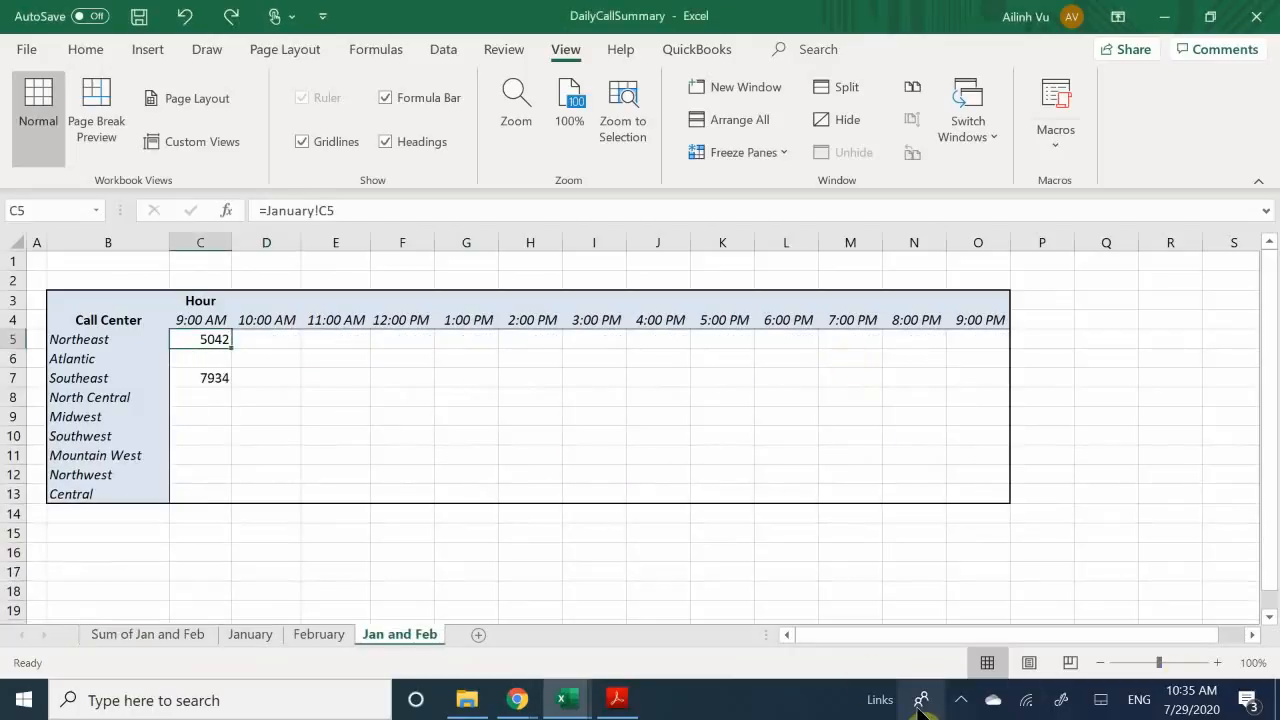
# Step: Return to the VolumeHighlights workbook and review the macro's formatting of the table on Sheet1
pyautogui.click(617, 699)
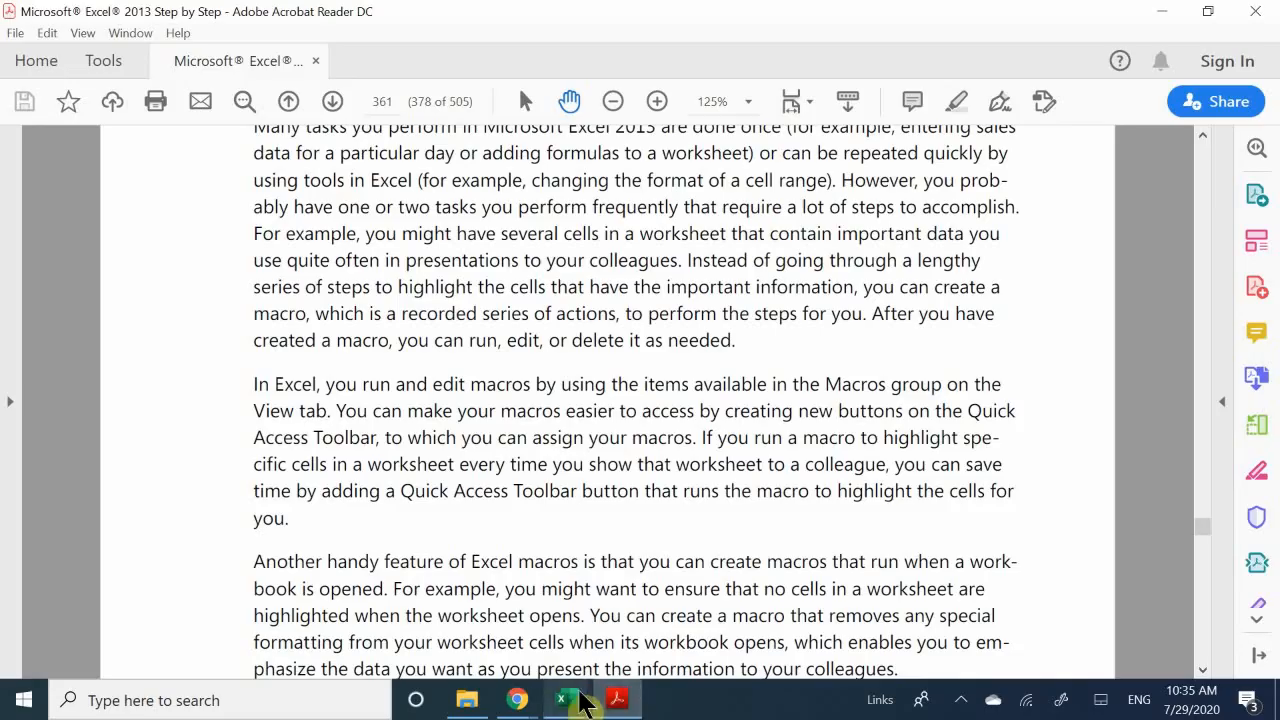
pyautogui.moveTo(567, 700)
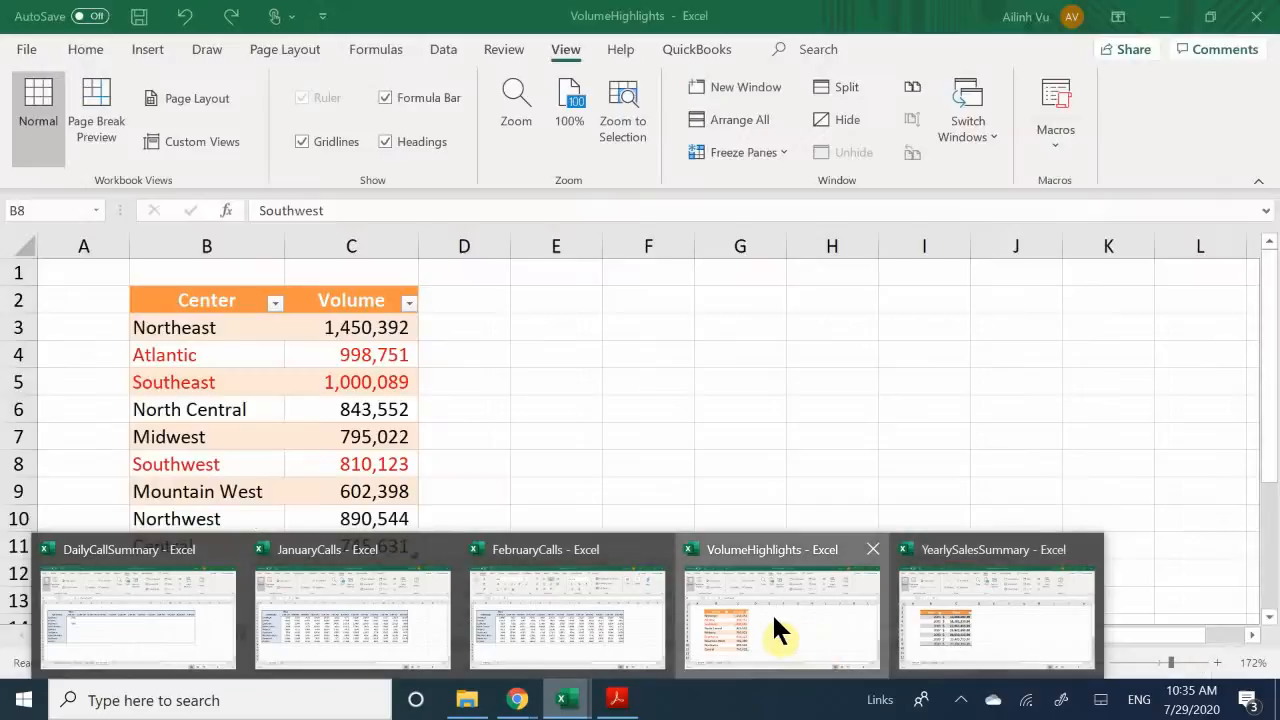
pyautogui.click(775, 617)
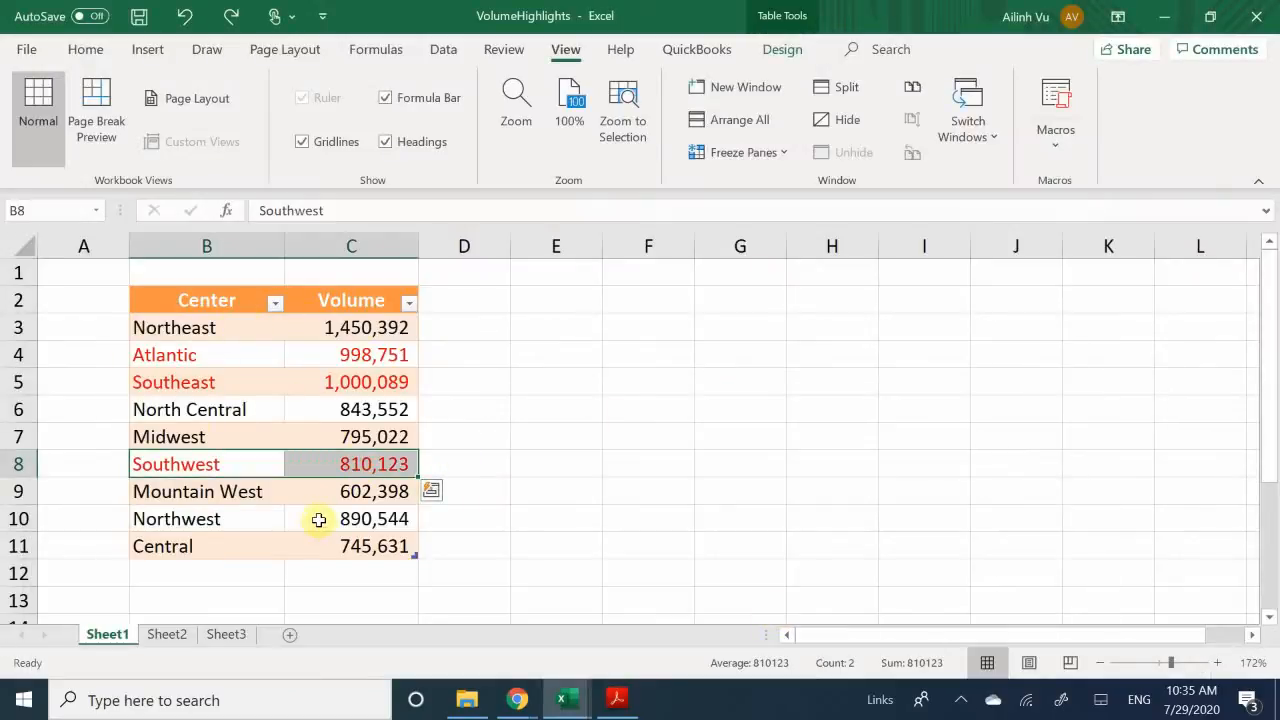
pyautogui.click(168, 636)
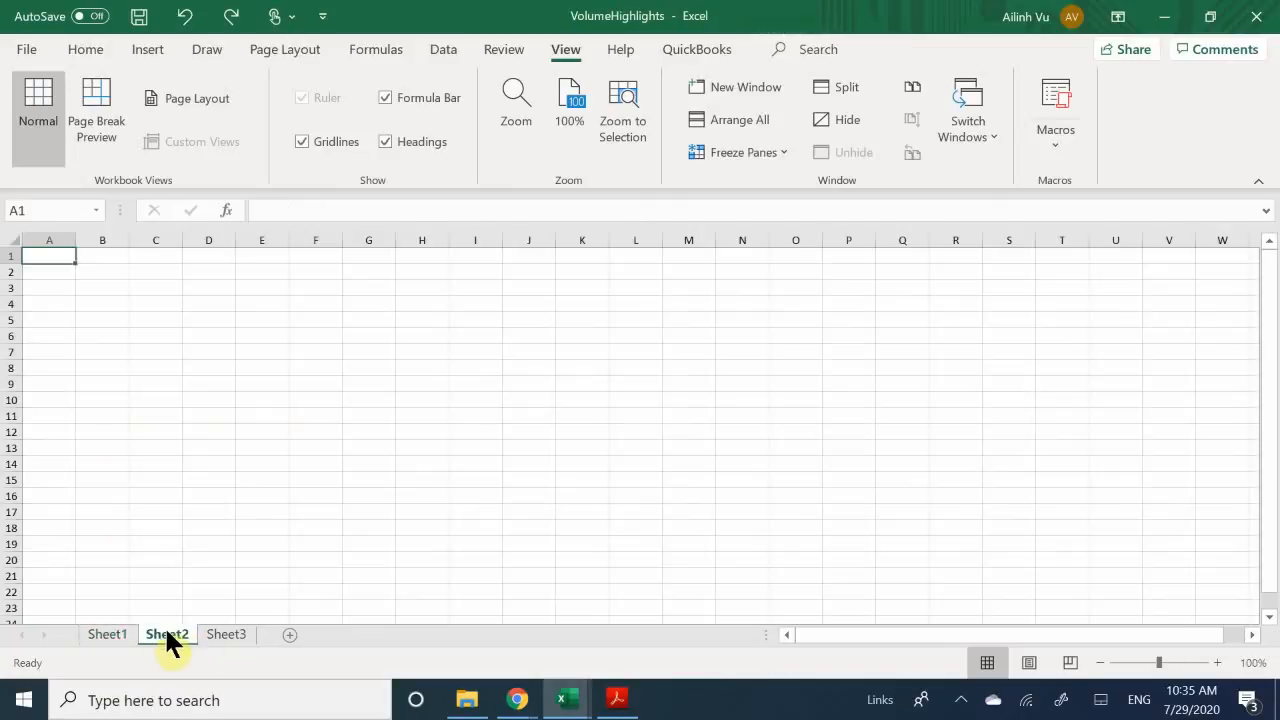
pyautogui.click(114, 636)
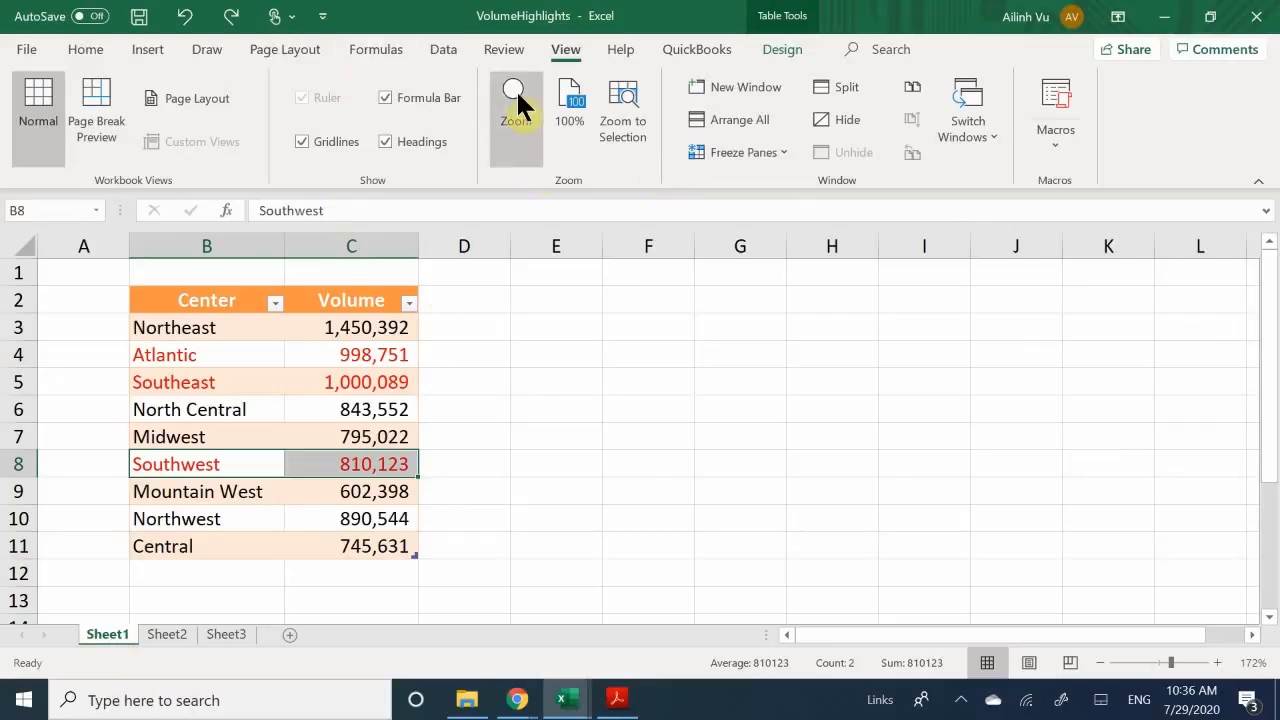
# Step: Reset the font color of the table data in B3:C11 to black and deselect the range
pyautogui.click(227, 329)
pyautogui.moveTo(227, 329); pyautogui.dragTo(323, 537)
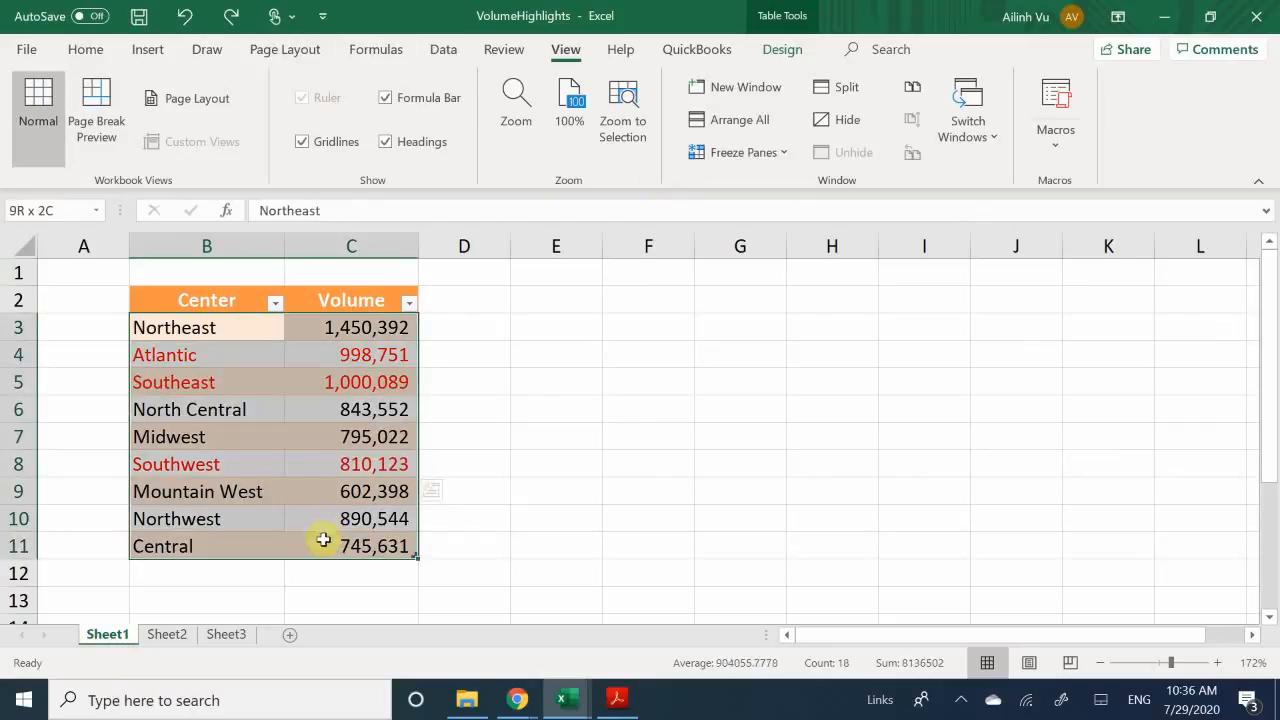
pyautogui.click(91, 50)
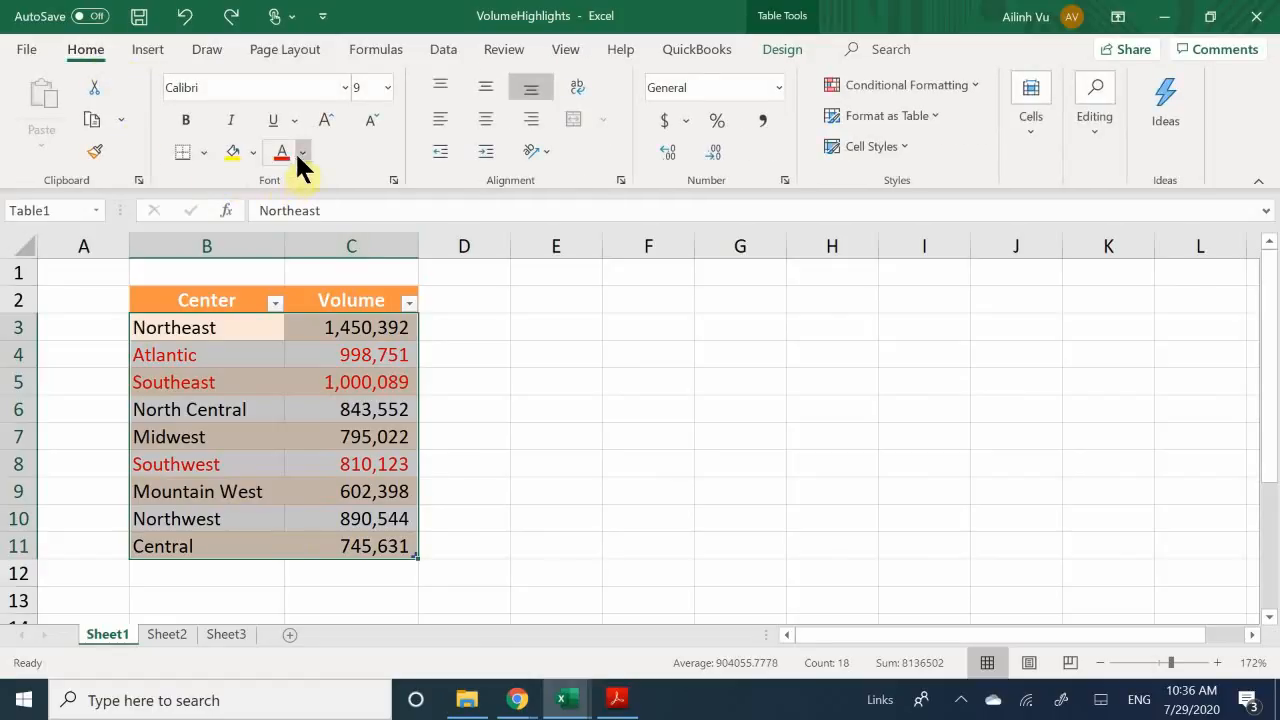
pyautogui.click(301, 155)
pyautogui.click(286, 184)
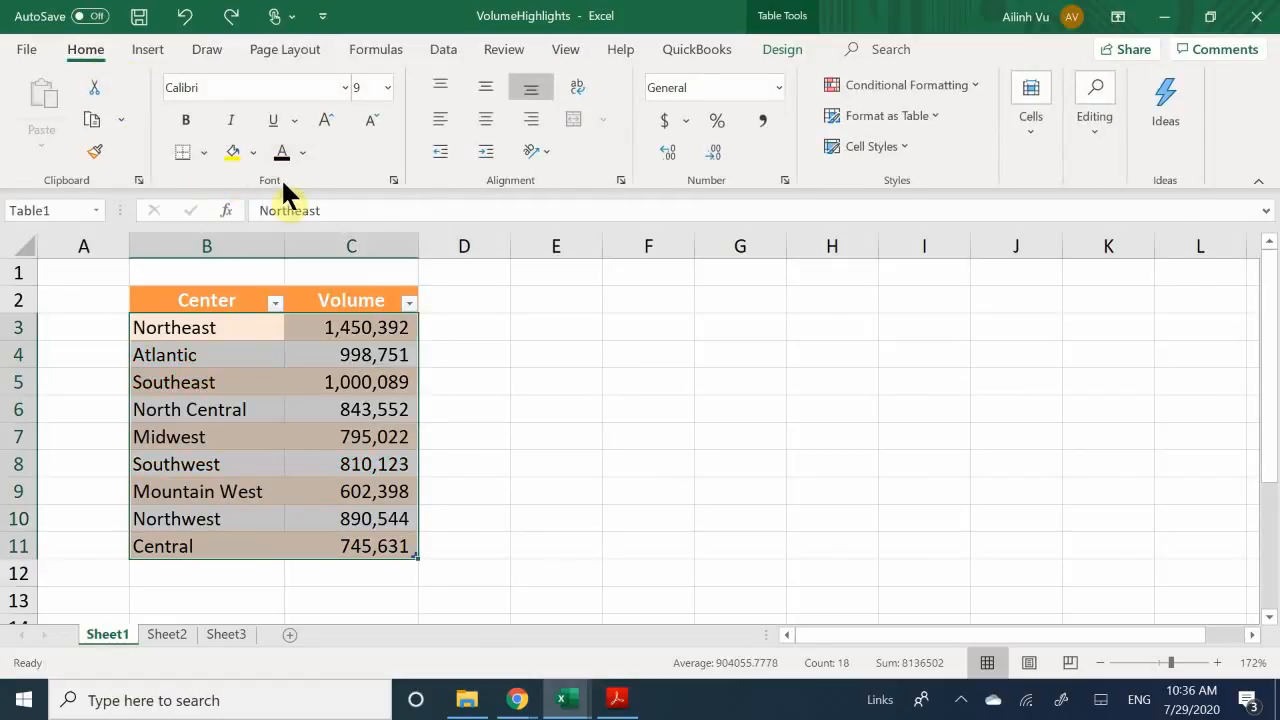
pyautogui.click(296, 466)
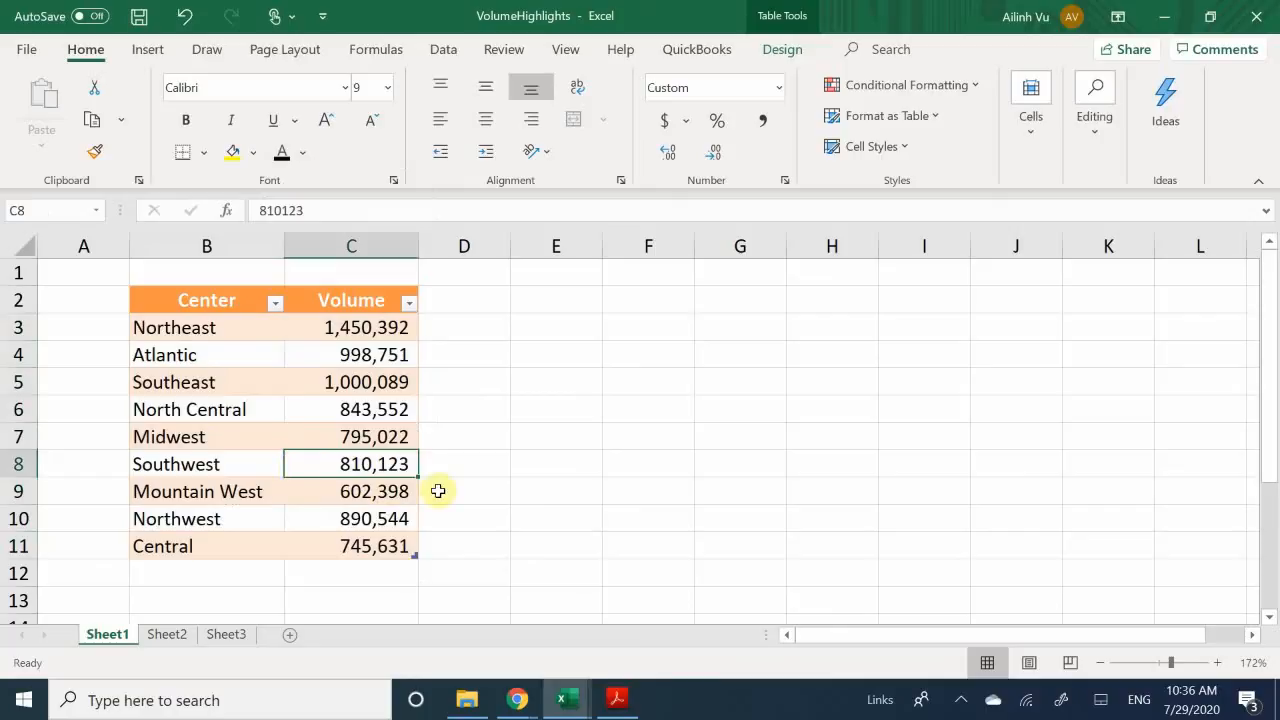
pyautogui.click(376, 493)
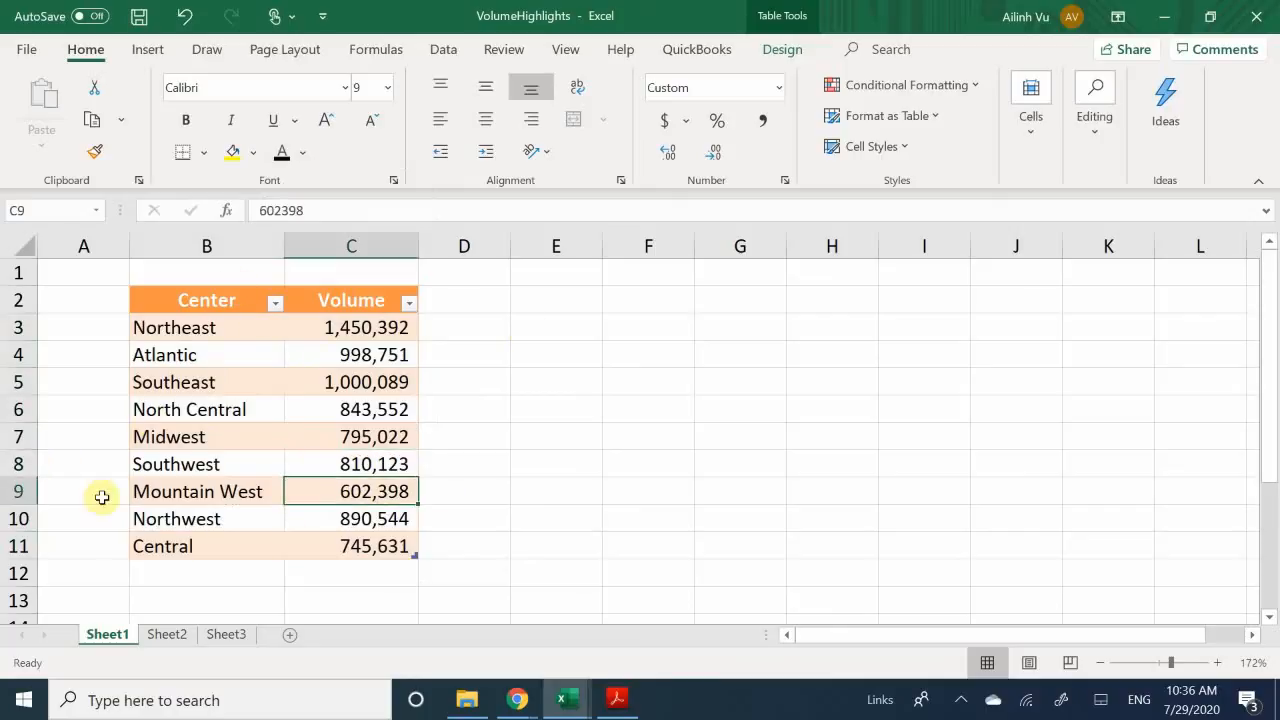
pyautogui.click(560, 358)
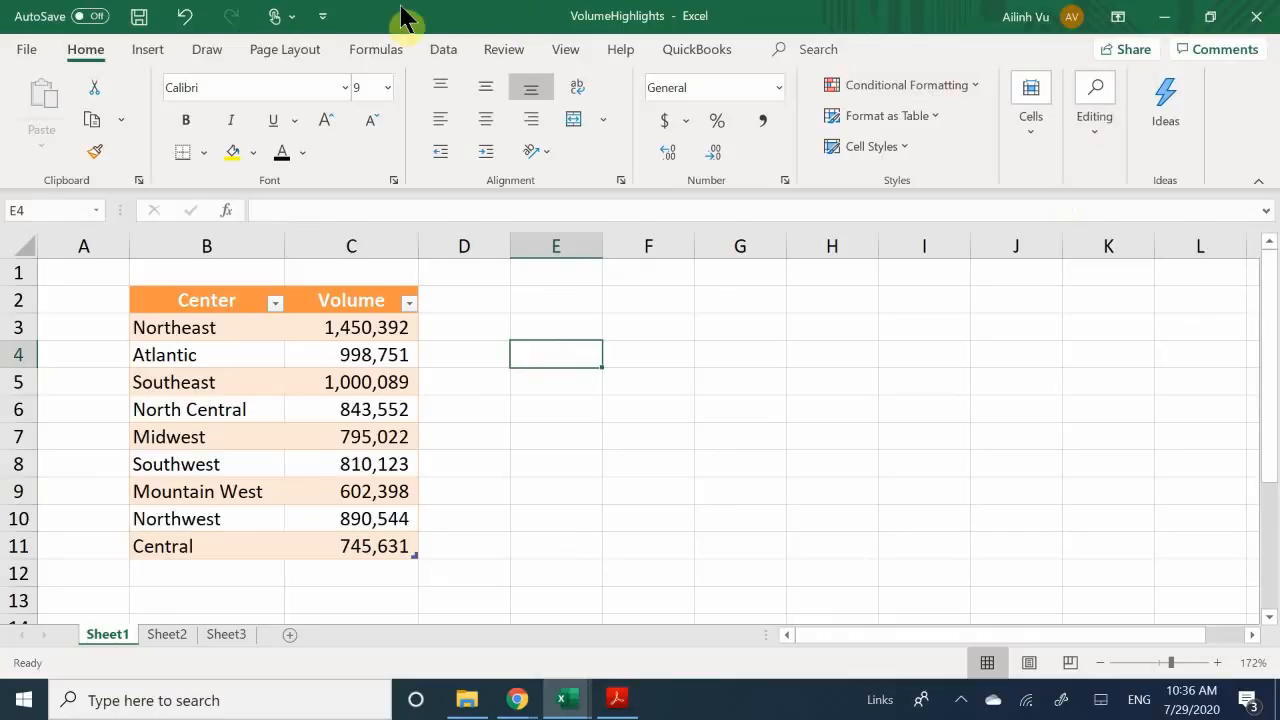
# Step: Run the HighlightSouthern macro on the VolumeHighlights table and deselect the range
pyautogui.click(563, 50)
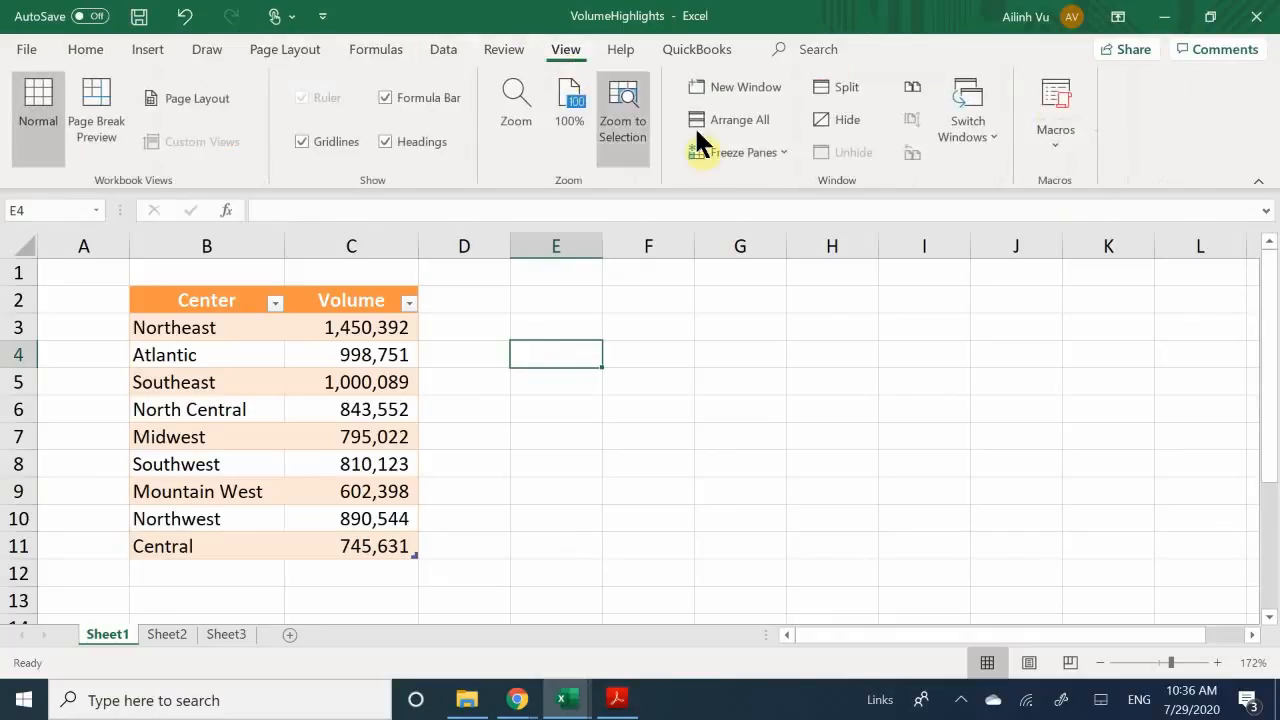
pyautogui.click(1058, 178)
pyautogui.click(1068, 188)
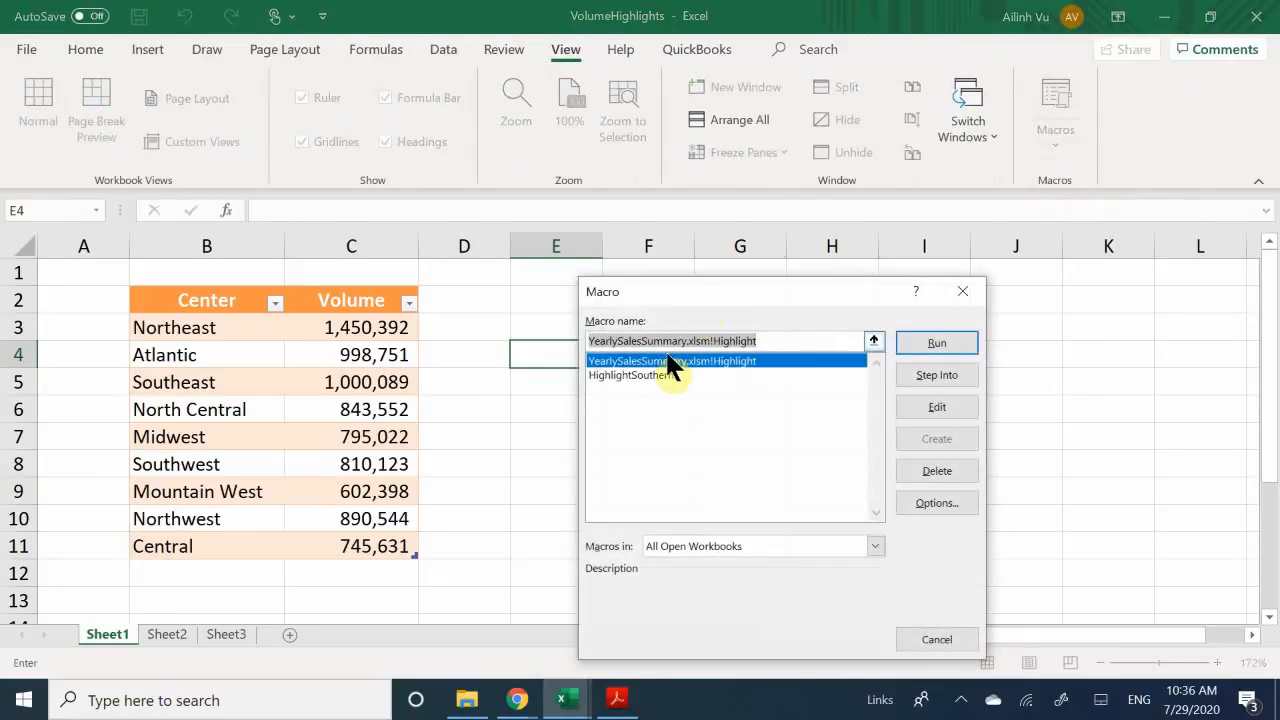
pyautogui.click(670, 374)
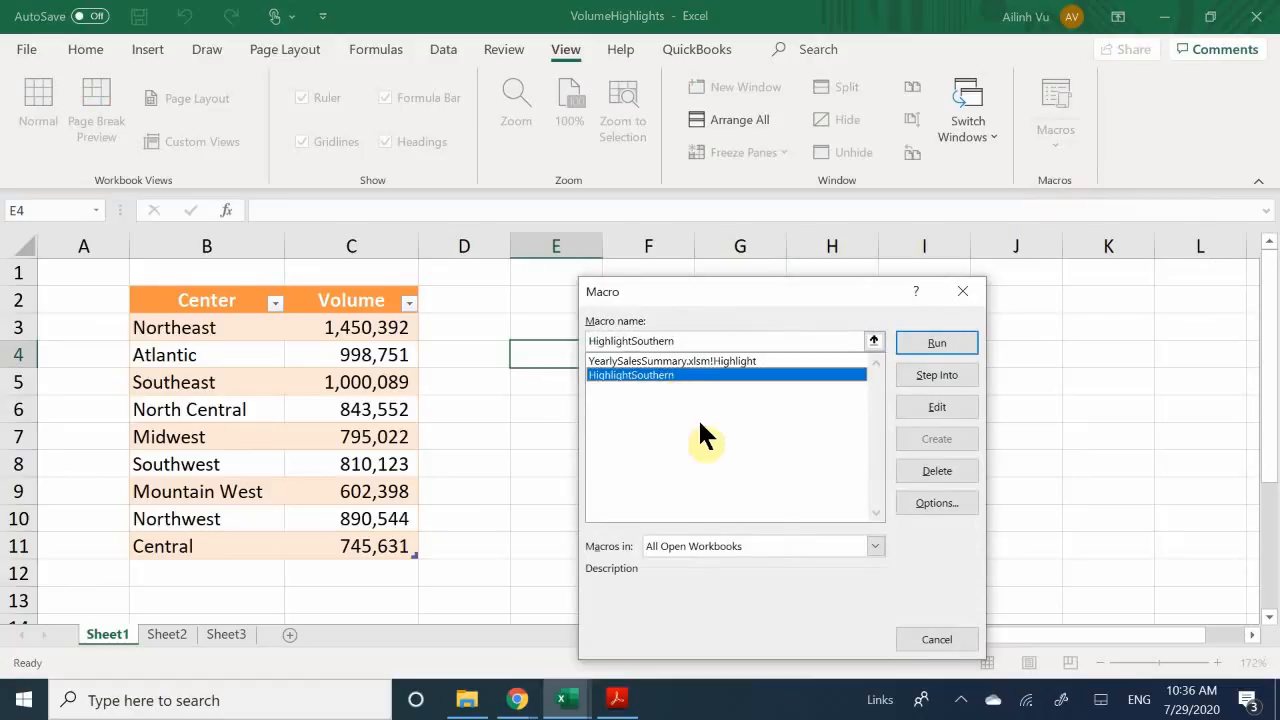
pyautogui.click(913, 345)
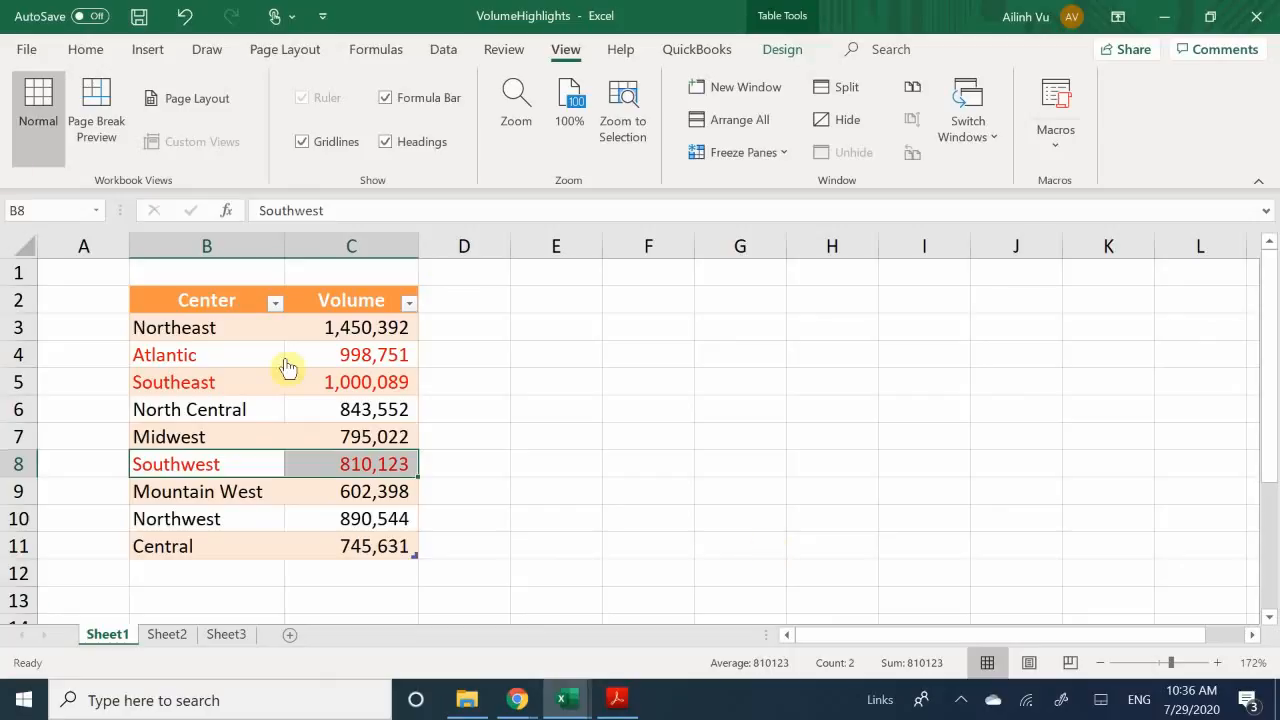
pyautogui.click(523, 354)
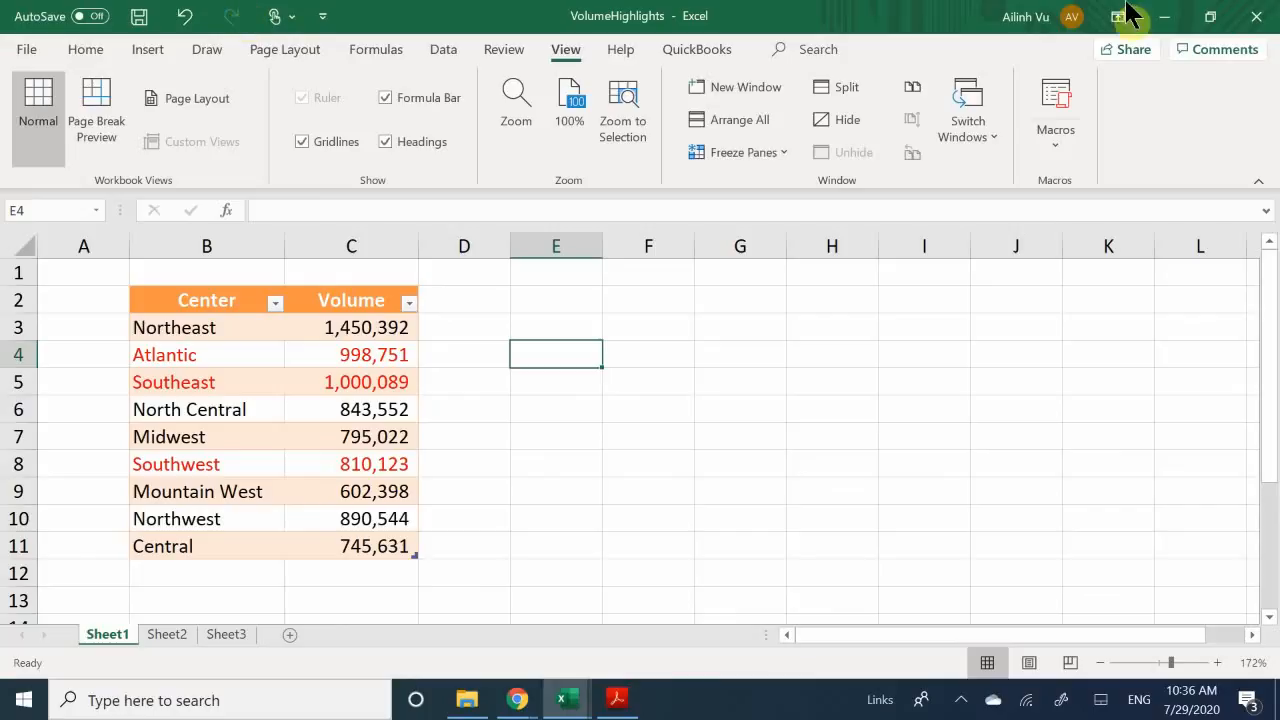
# Step: Step into the HighlightSouthern macro to show its VBA code
pyautogui.click(1070, 142)
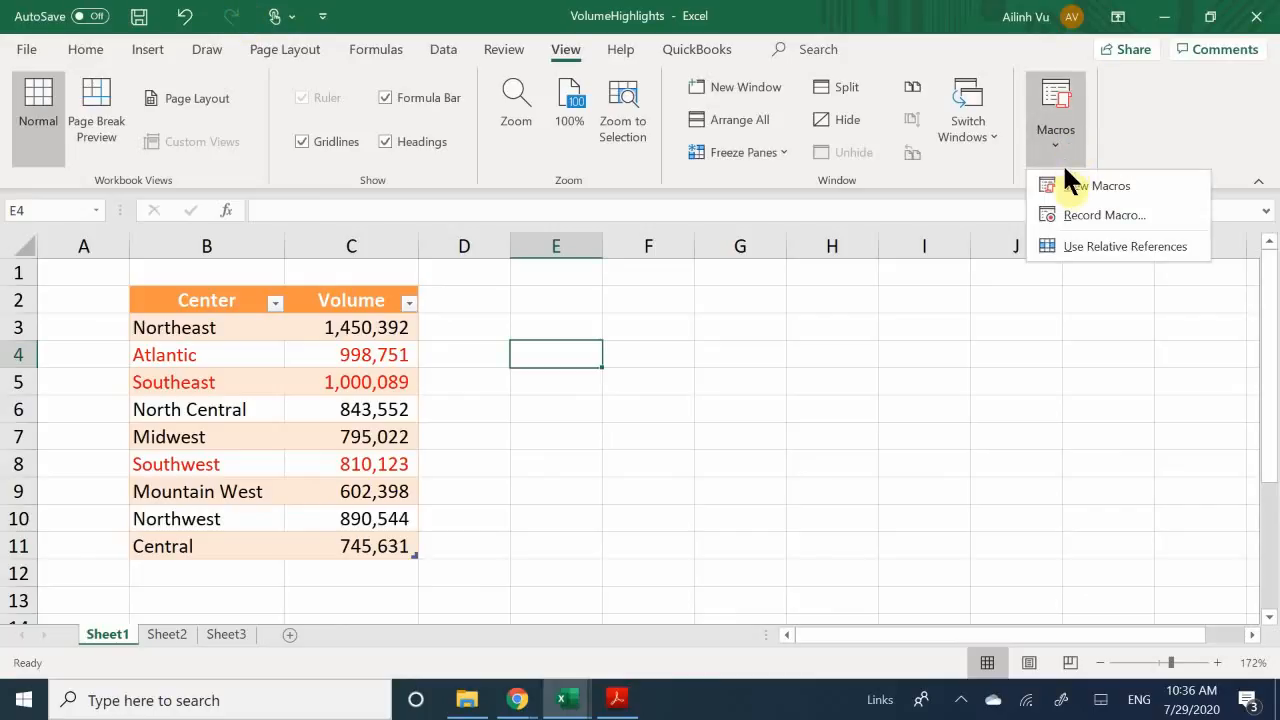
pyautogui.click(1066, 186)
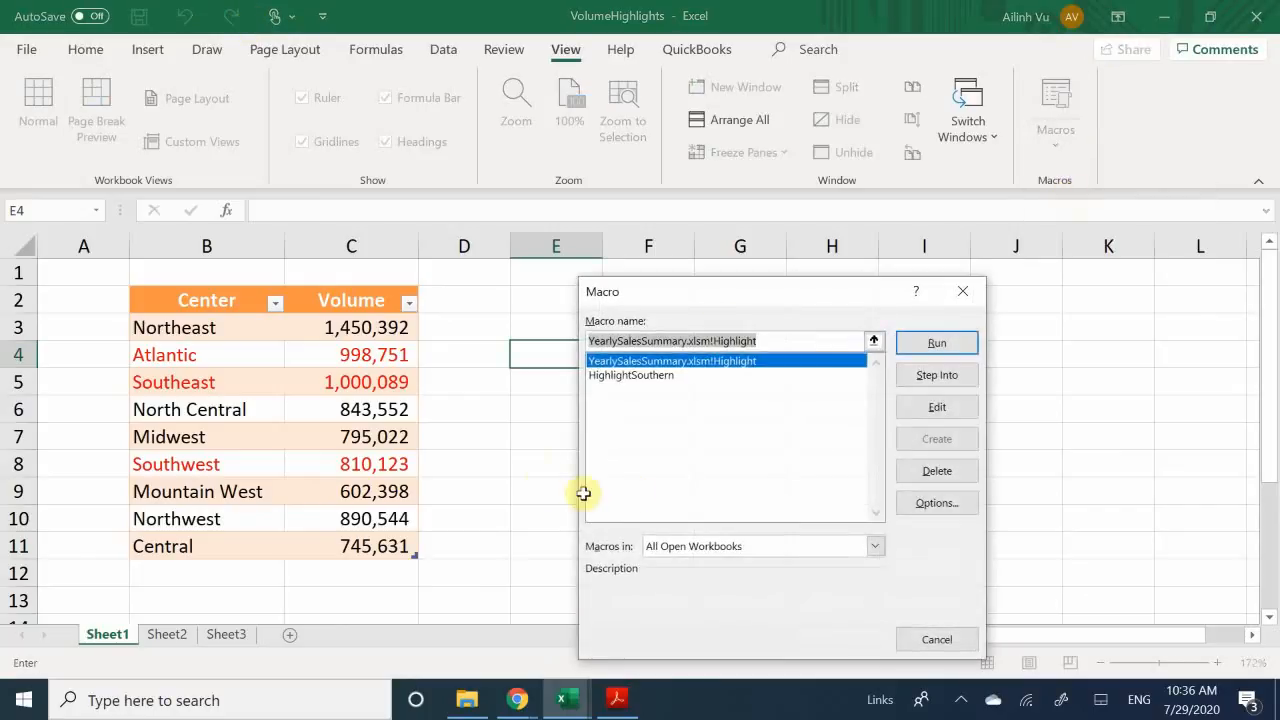
pyautogui.click(678, 374)
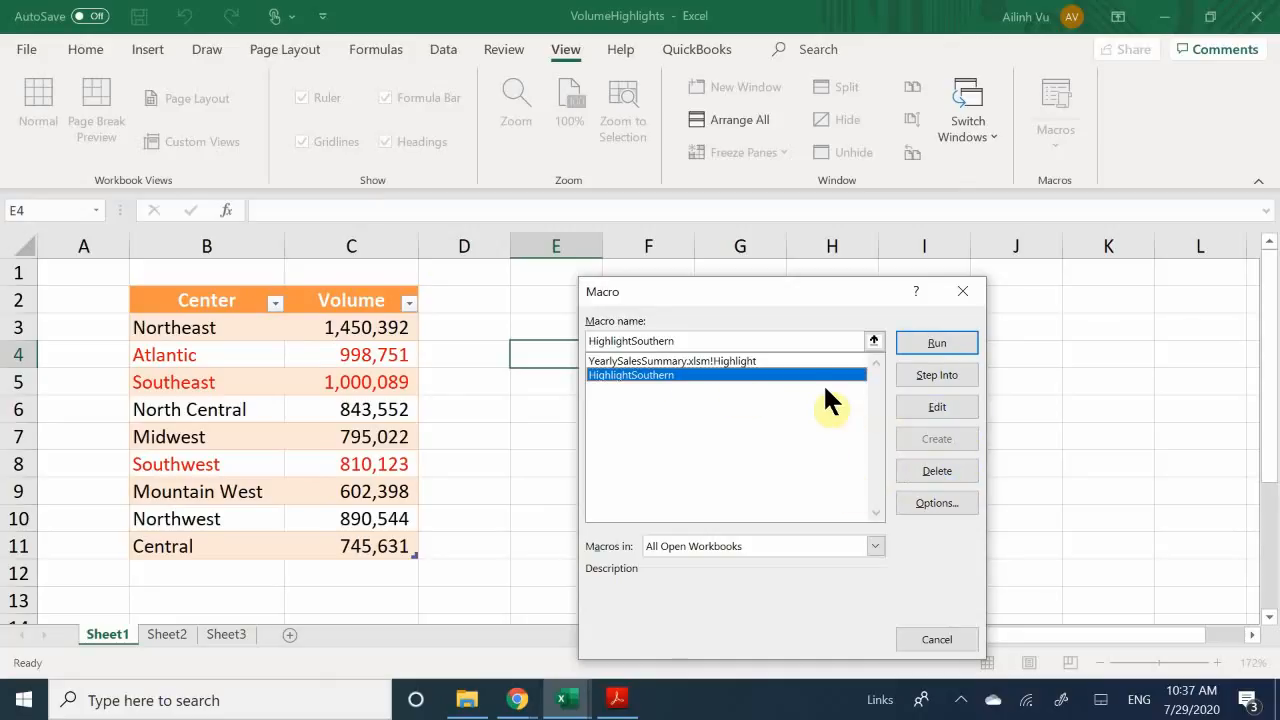
pyautogui.click(914, 372)
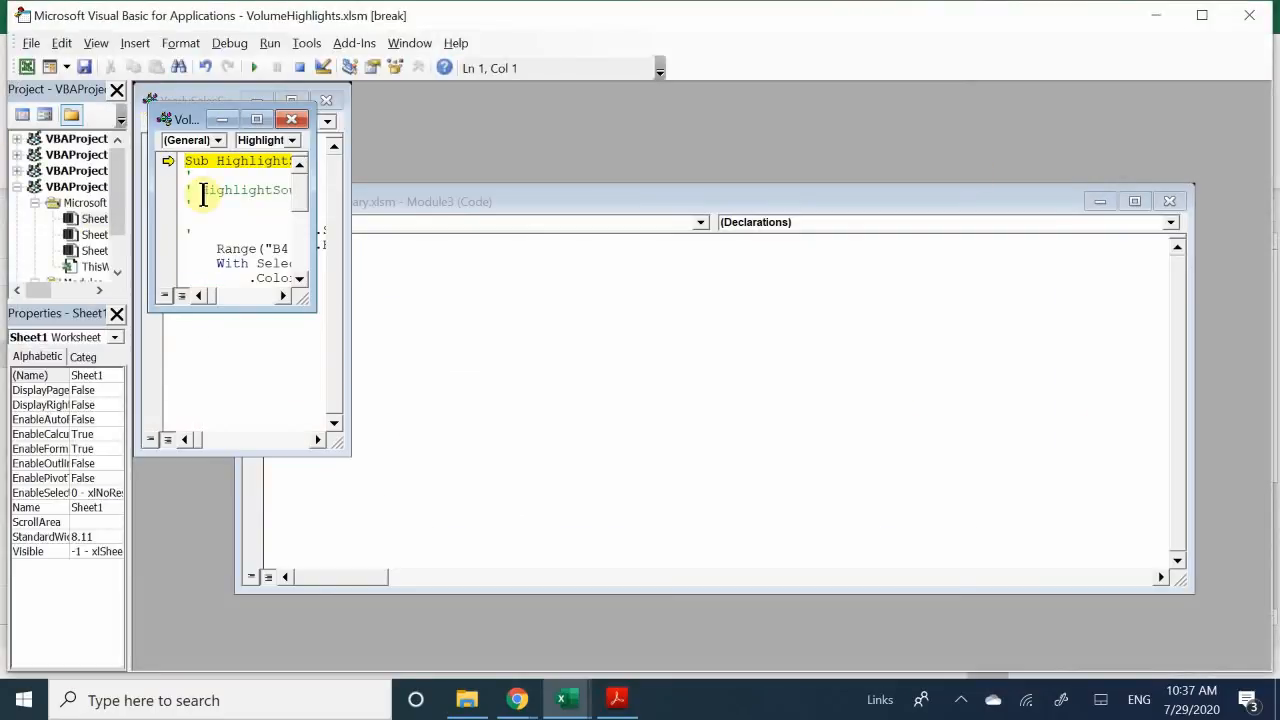
# Step: Examine the HighlightSouthern code down to End Sub, including the range and font color statements, and close the editor, stopping the debugger
pyautogui.moveTo(230, 193); pyautogui.dragTo(299, 240)
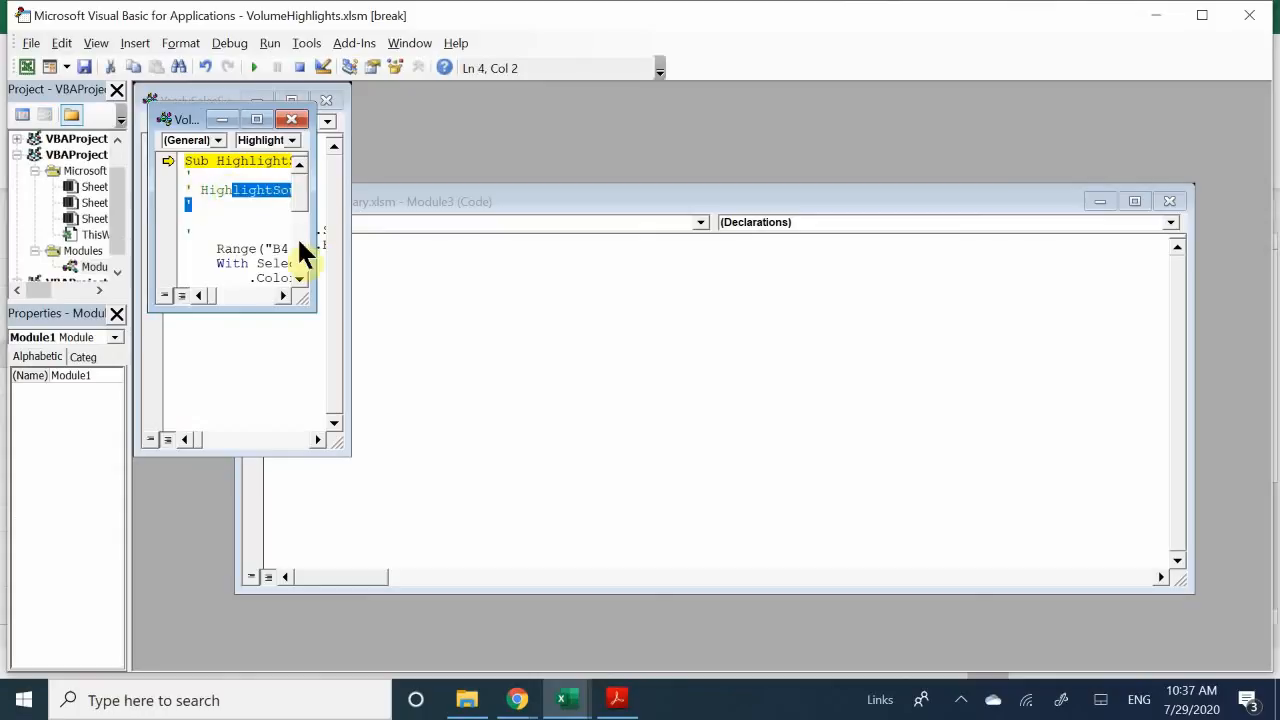
pyautogui.scroll(-3, 297, 236)
pyautogui.scroll(3, 195, 222)
pyautogui.click(238, 176)
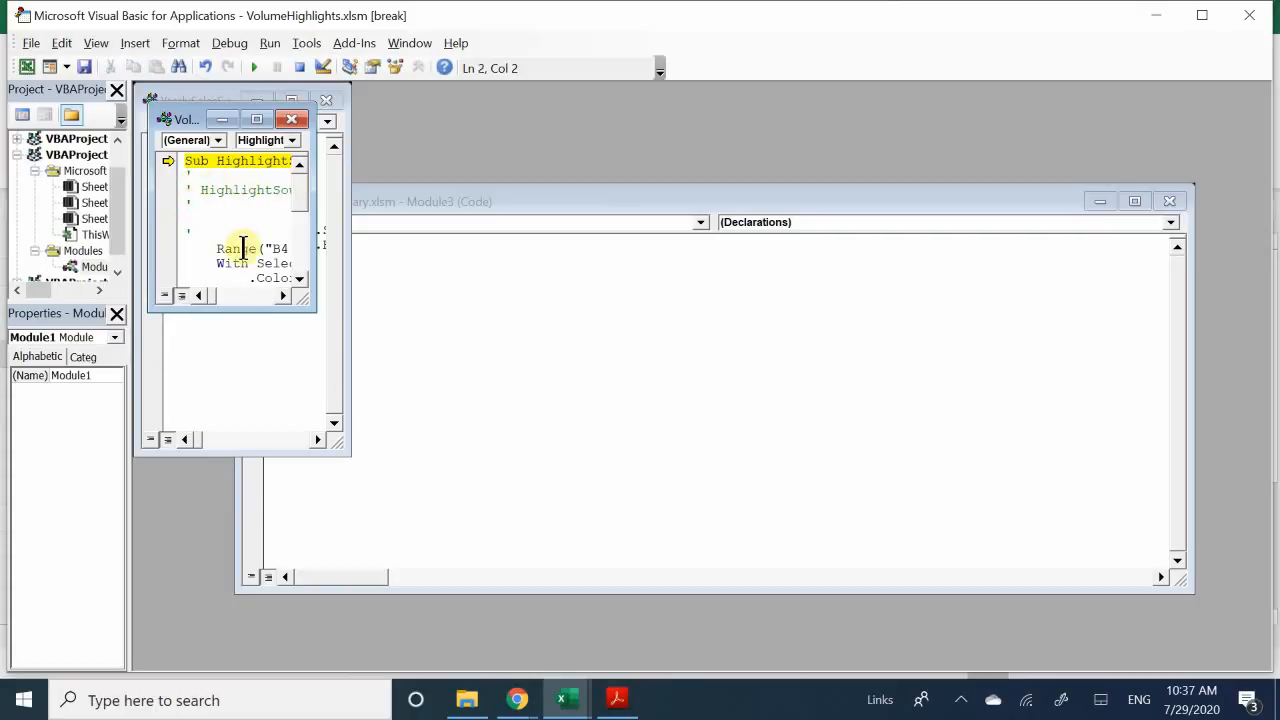
pyautogui.scroll(-1, 243, 248)
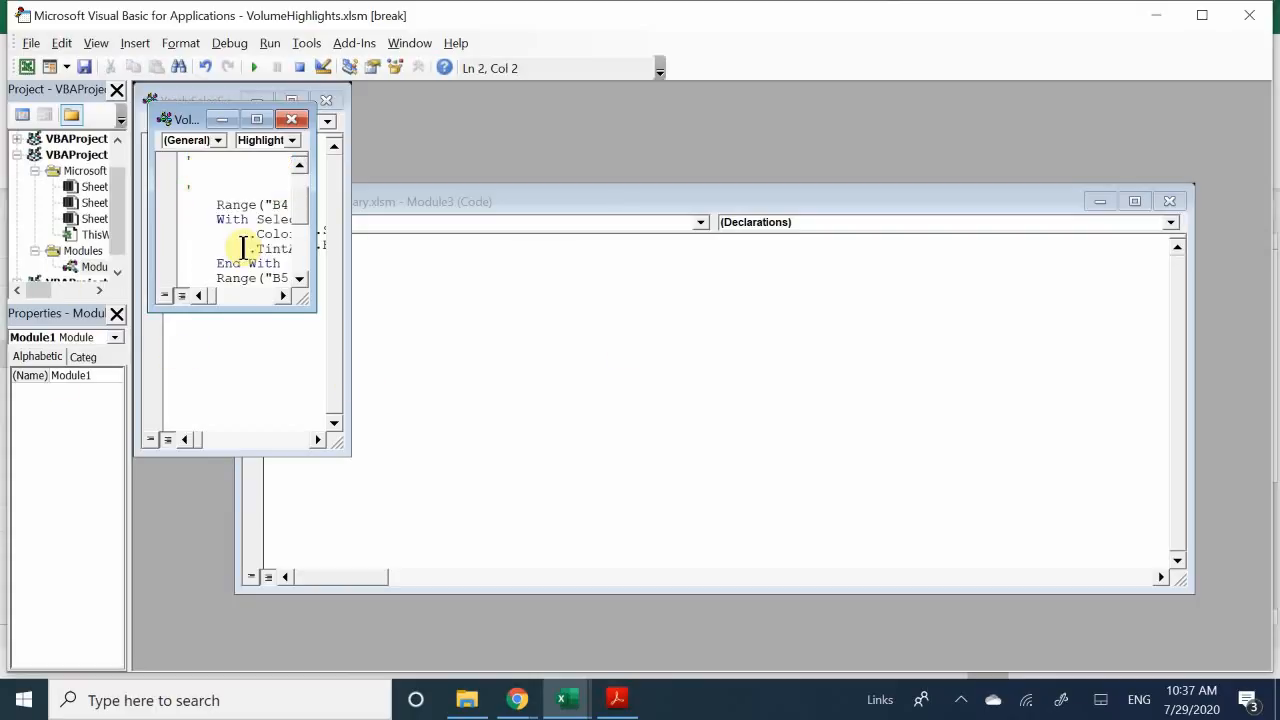
pyautogui.scroll(-7, 227, 251)
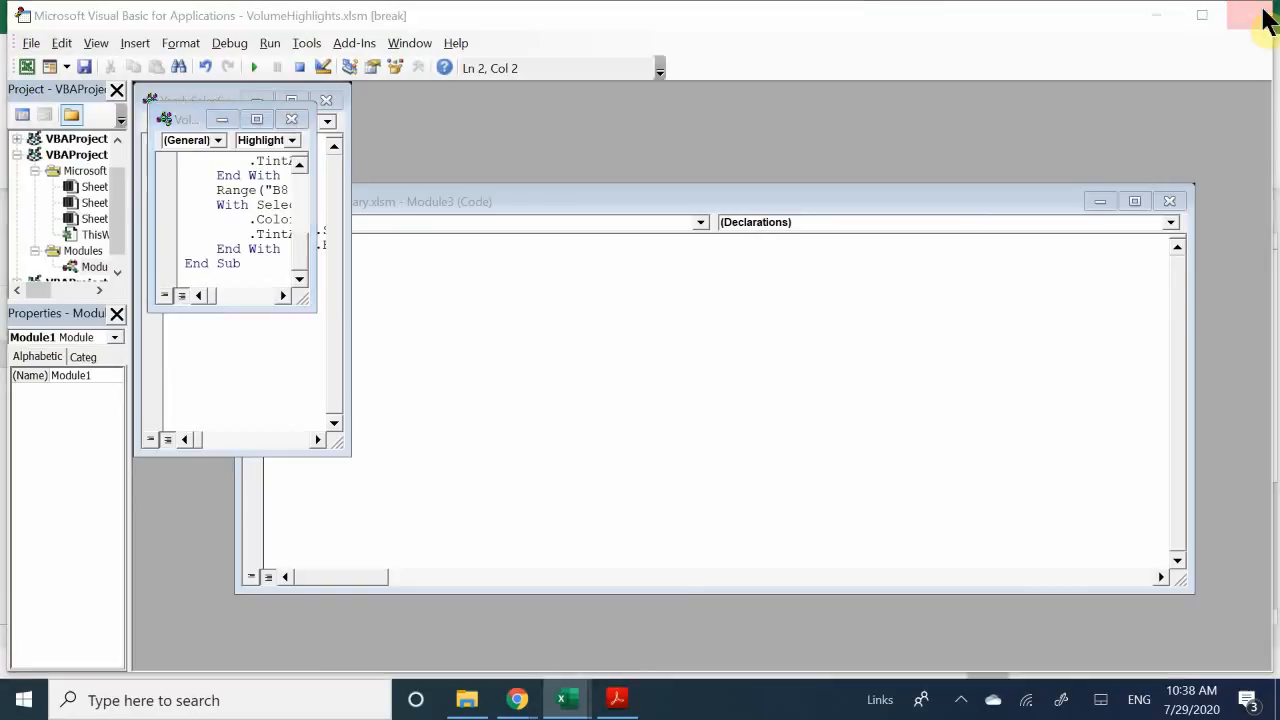
pyautogui.click(1263, 16)
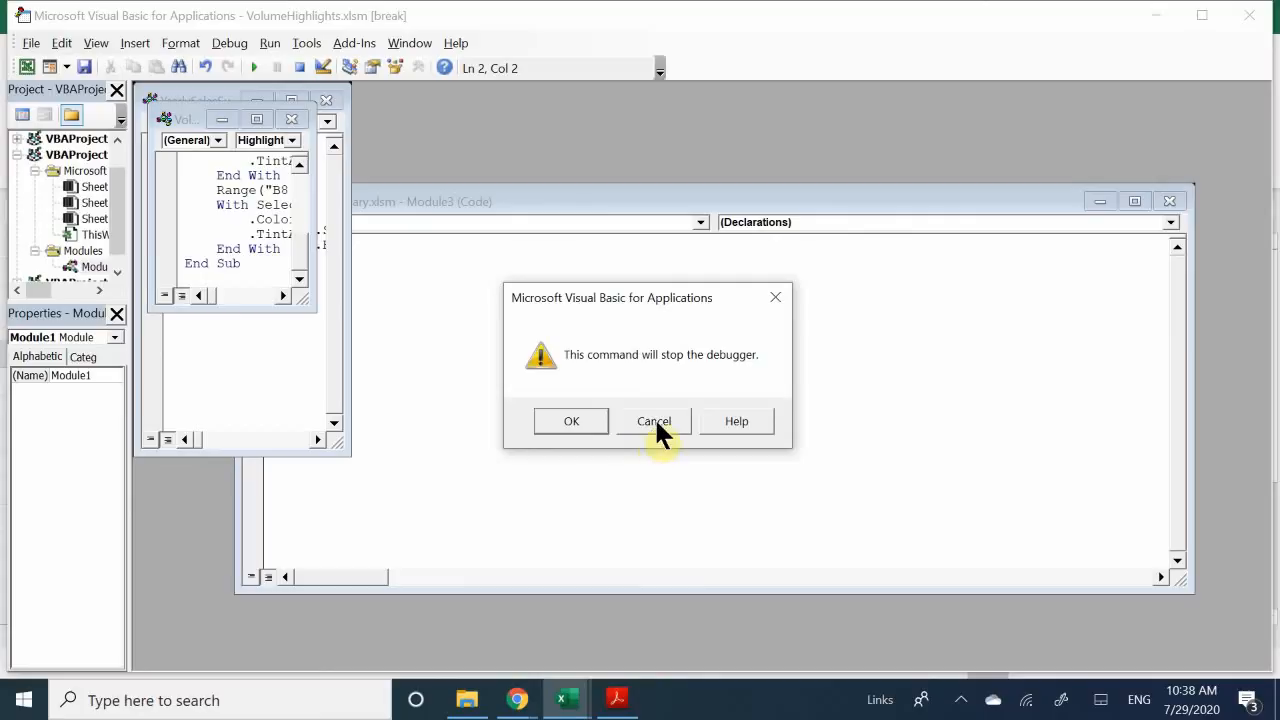
pyautogui.click(594, 421)
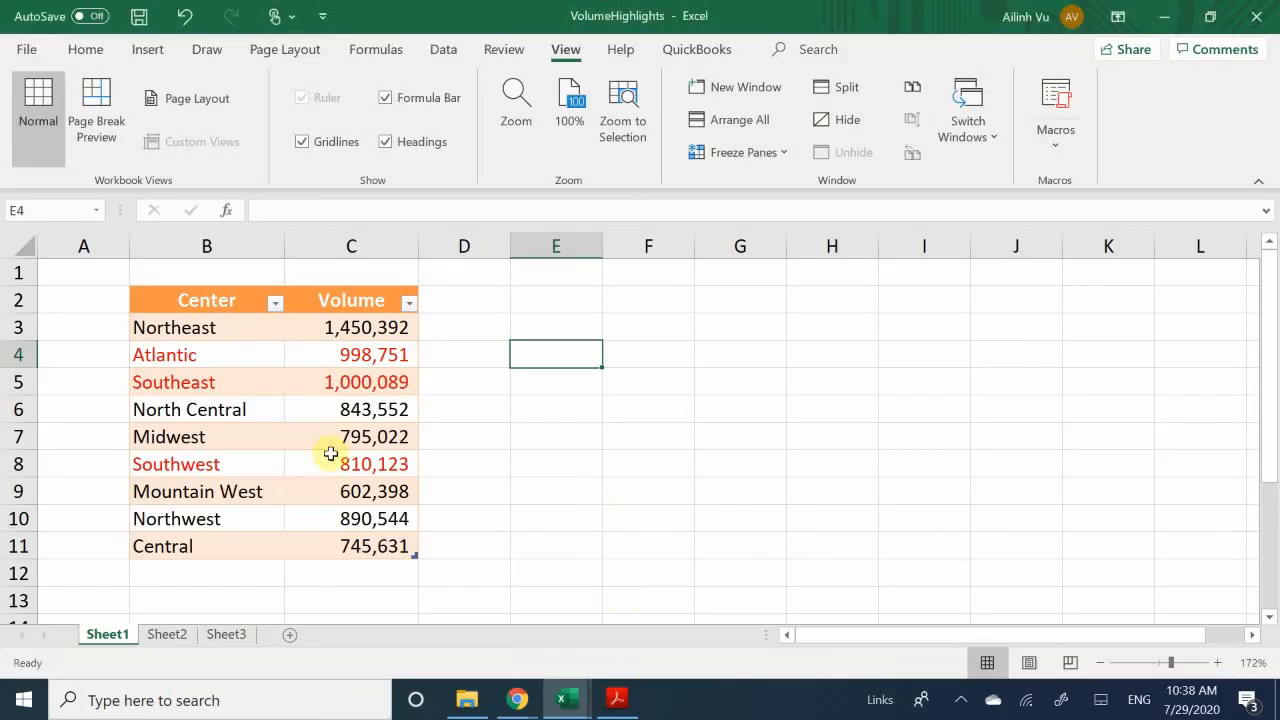
# Step: Switch to the YearlySalesSummary workbook and select the empty cell D4 beside the Year and Sales table
pyautogui.click(590, 485)
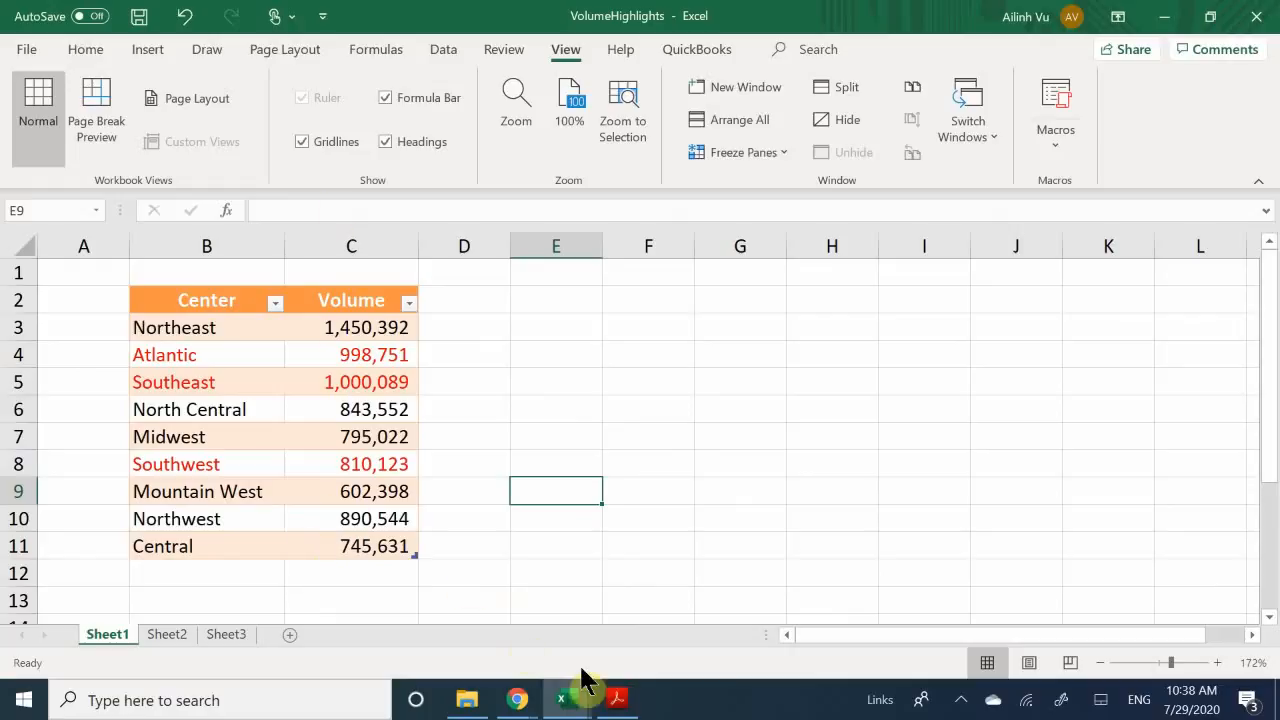
pyautogui.moveTo(572, 698)
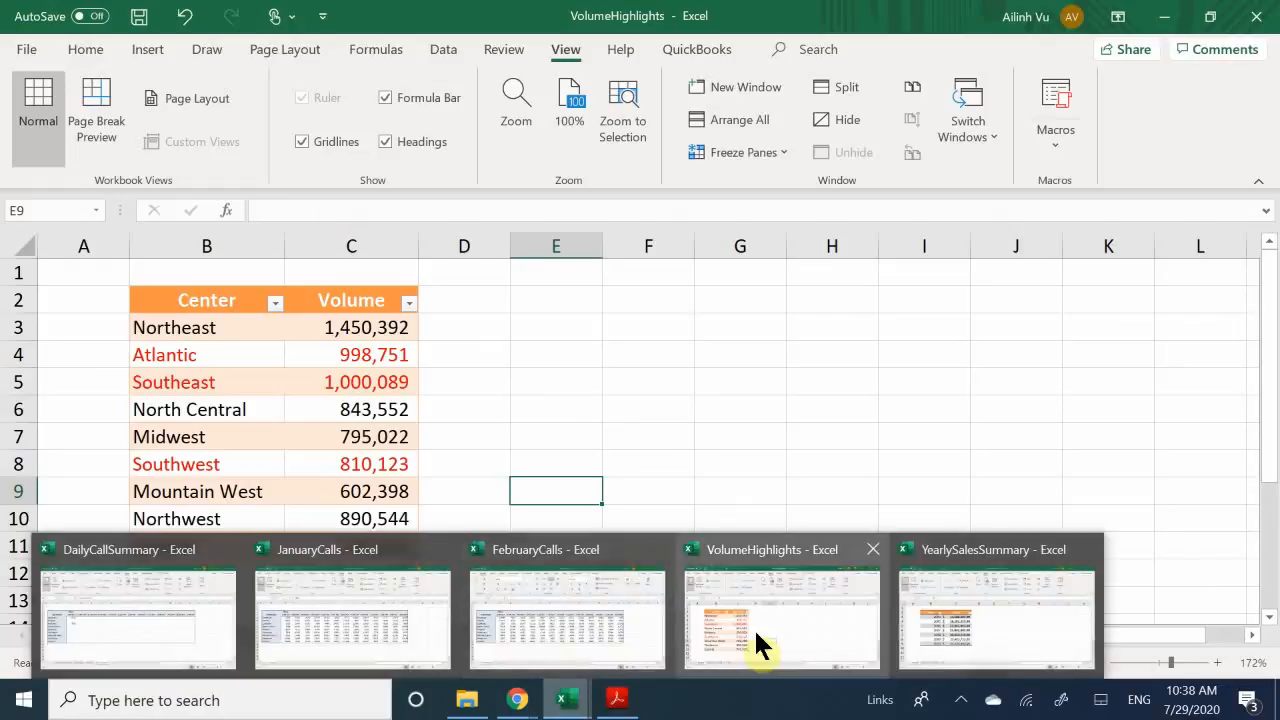
pyautogui.click(959, 620)
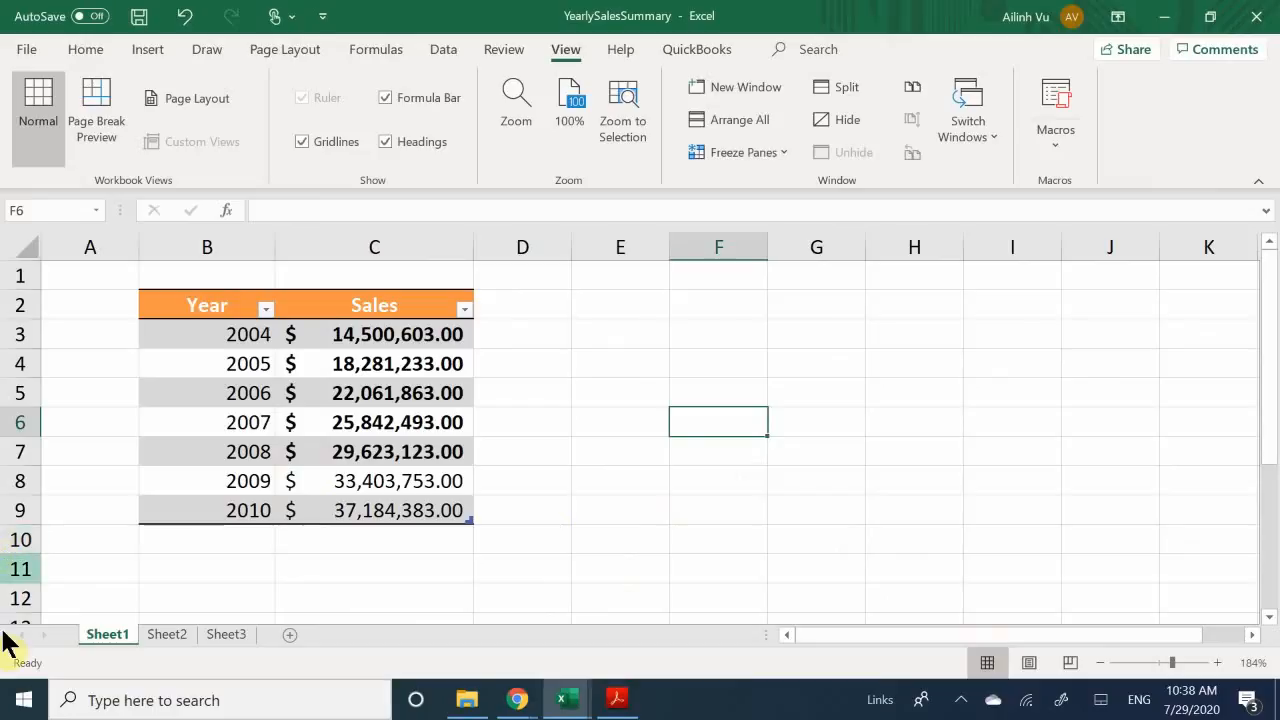
pyautogui.click(536, 369)
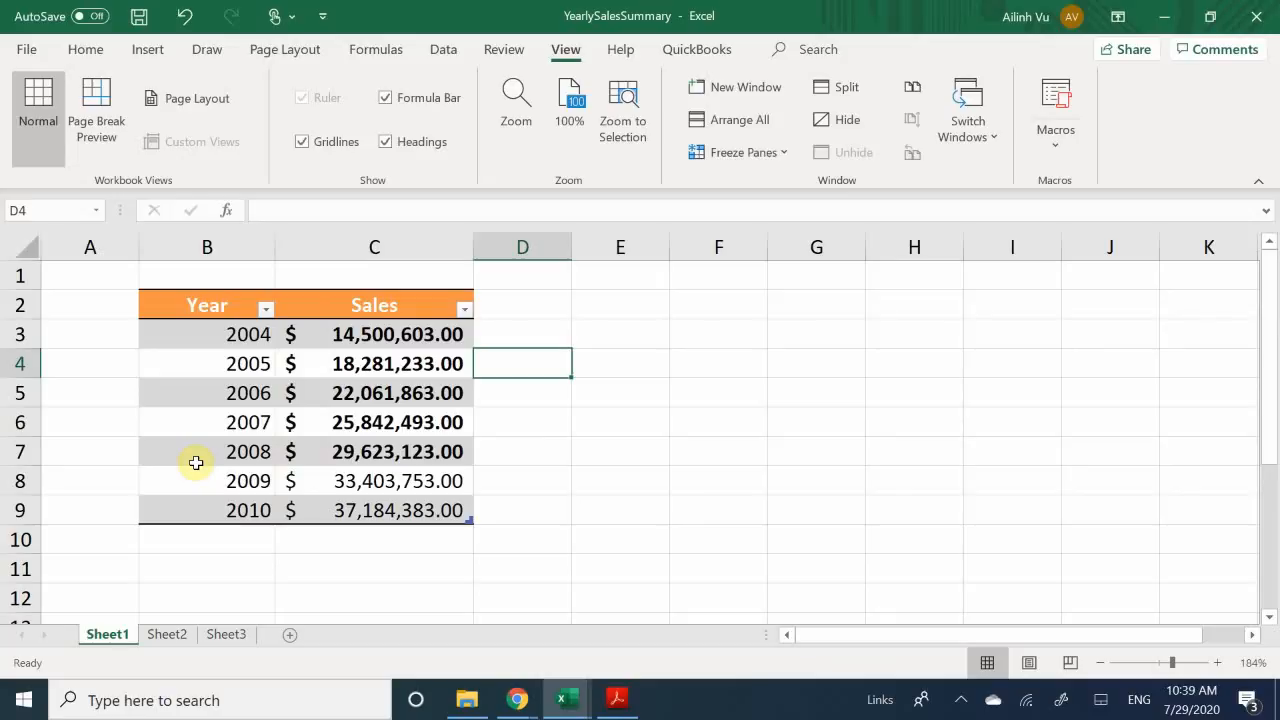
# Step: Start recording a macro named SalesUnbold, stored in this workbook
pyautogui.click(1055, 150)
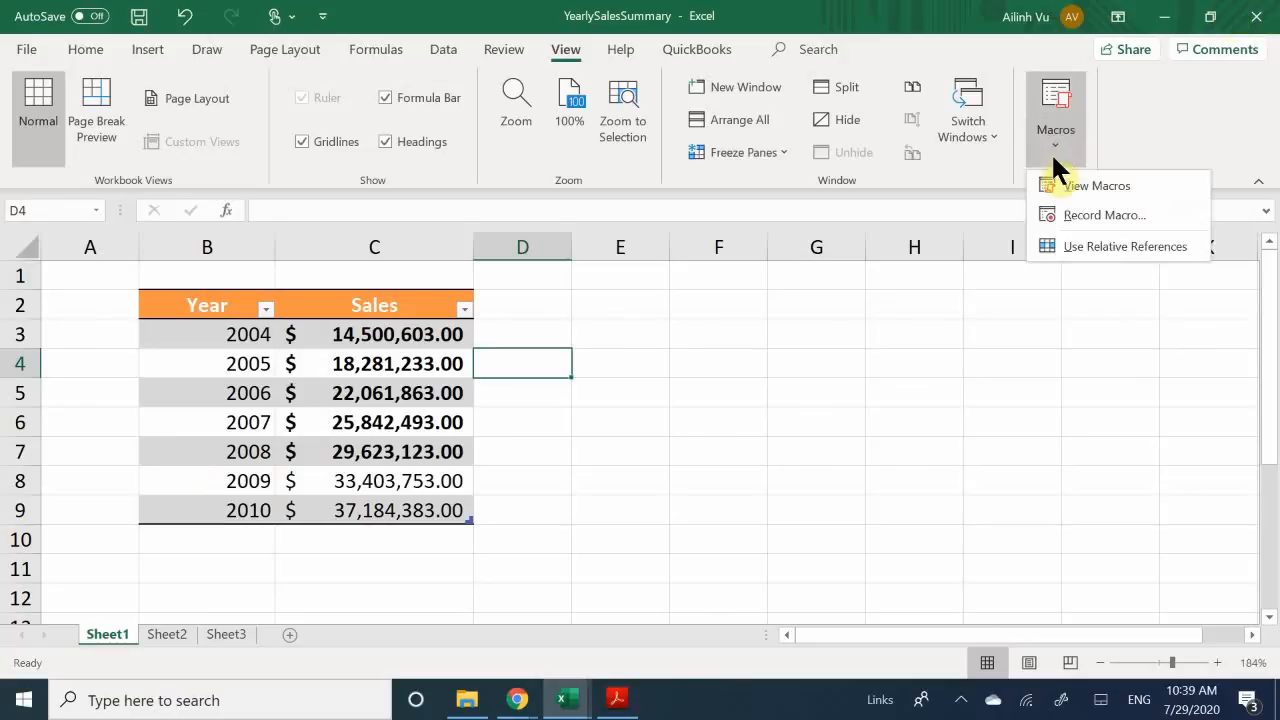
pyautogui.click(1091, 220)
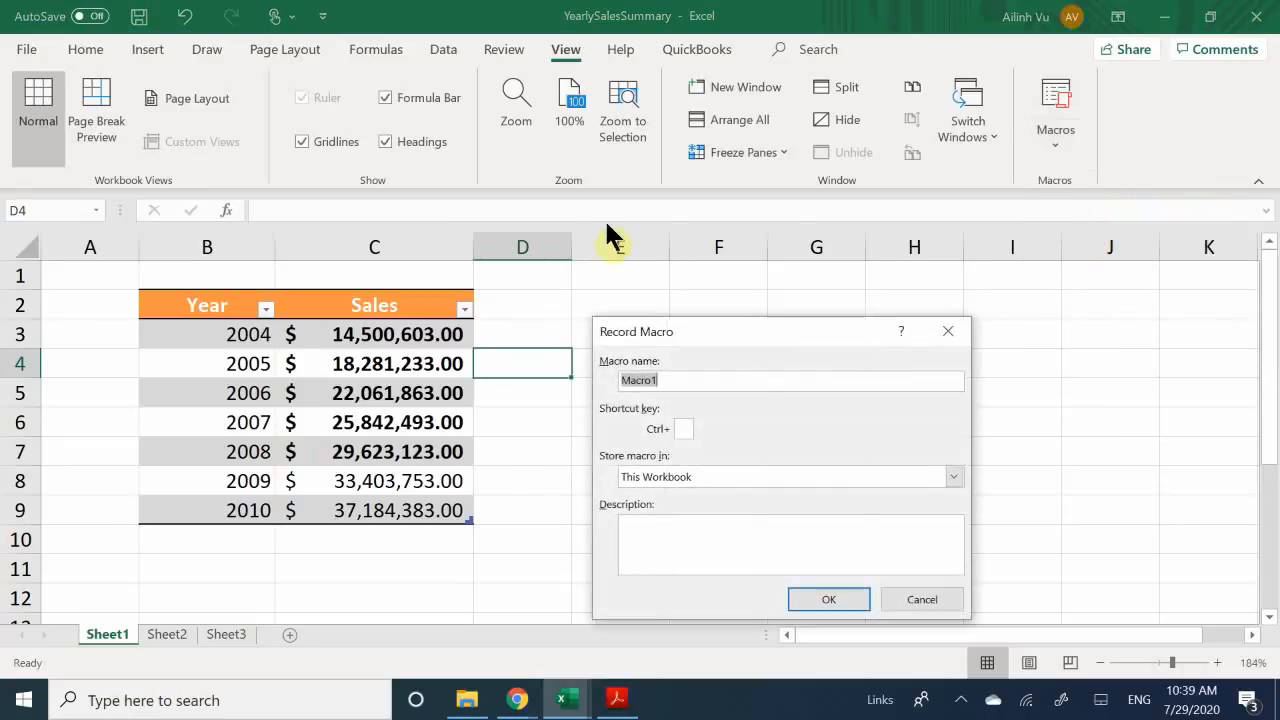
pyautogui.moveTo(695, 382); pyautogui.dragTo(600, 378)
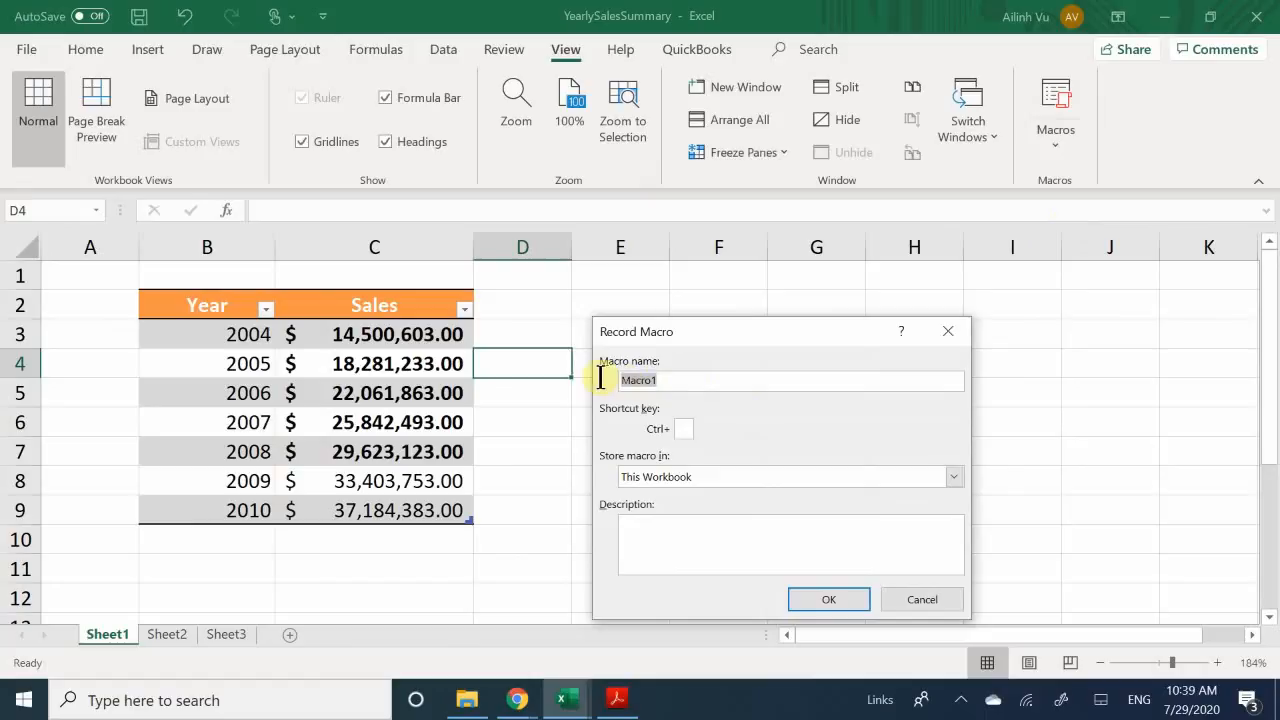
pyautogui.press('BackSpace')
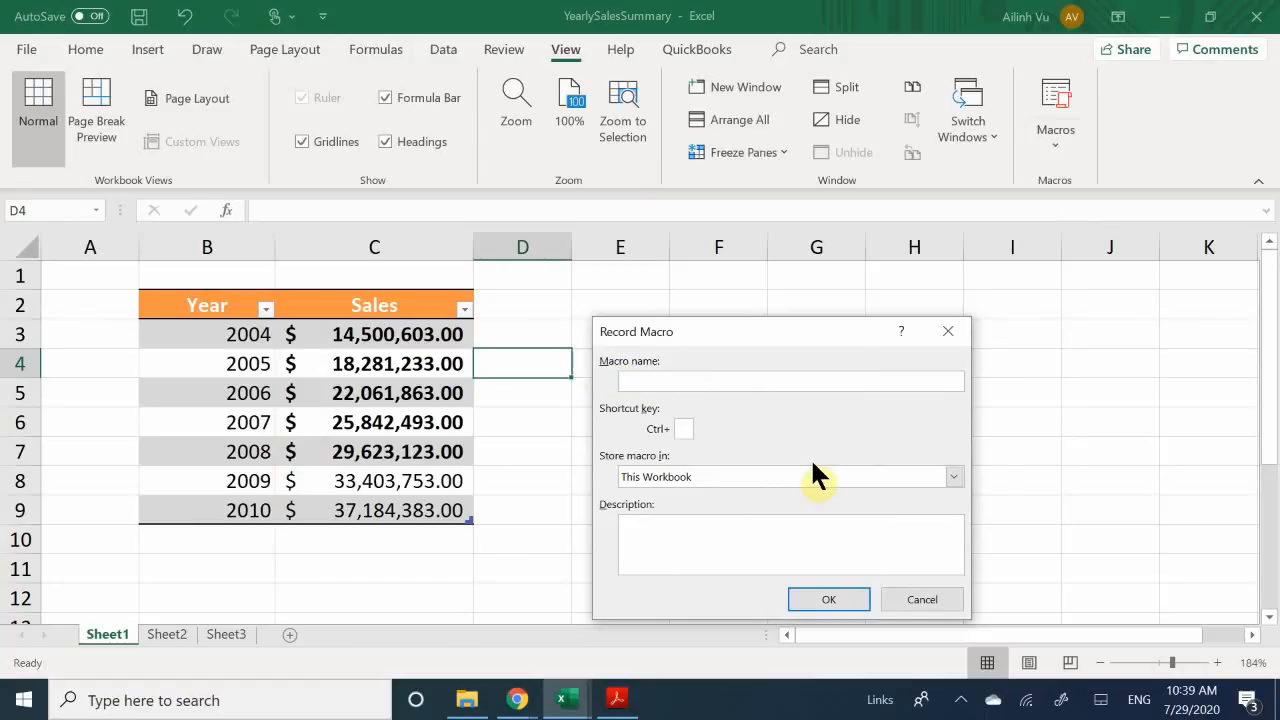
pyautogui.write('Sales Unbold')
pyautogui.press('BackSpace')
pyautogui.click(814, 601)
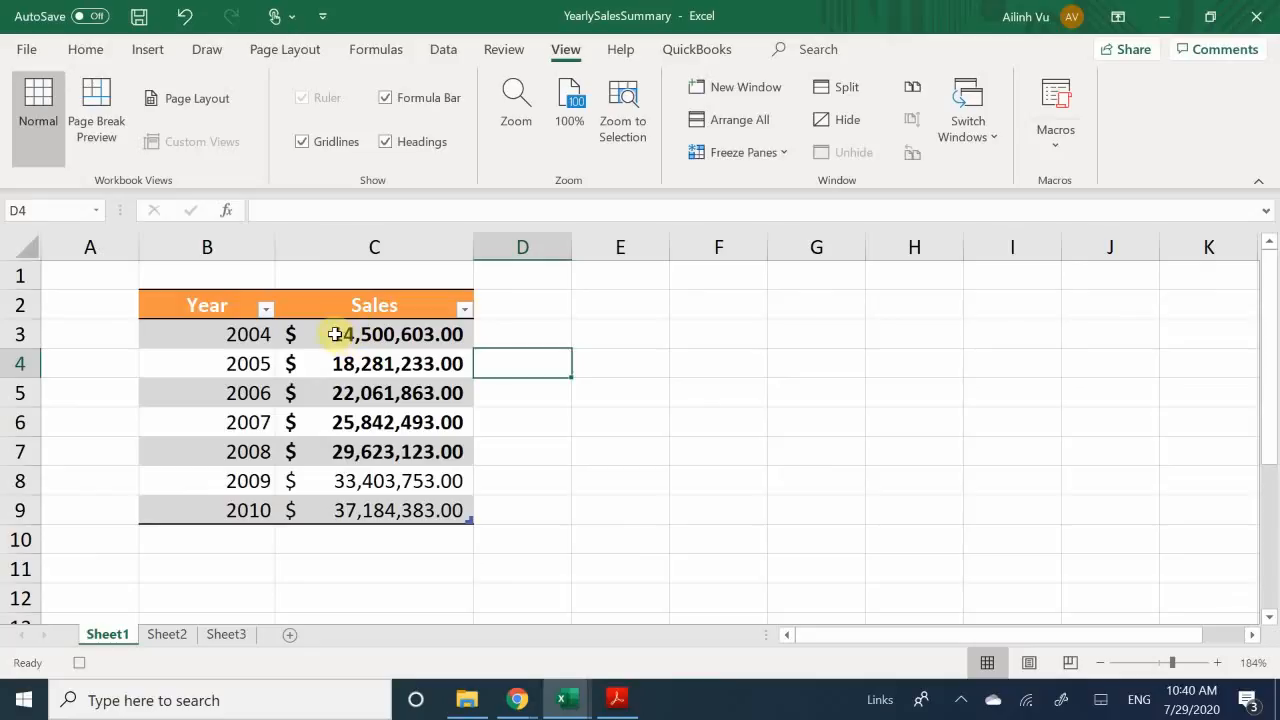
# Step: Remove the bold formatting from the Sales values in C3:C9
pyautogui.moveTo(342, 338); pyautogui.dragTo(343, 509)
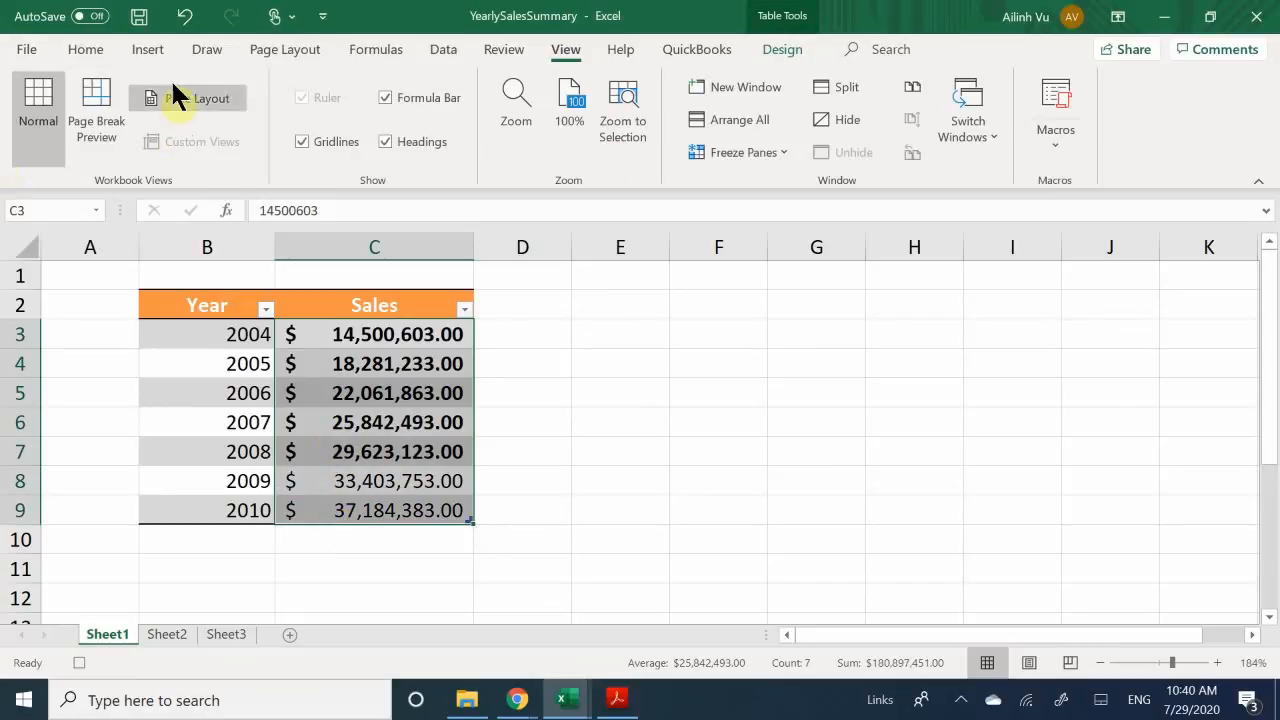
pyautogui.click(74, 45)
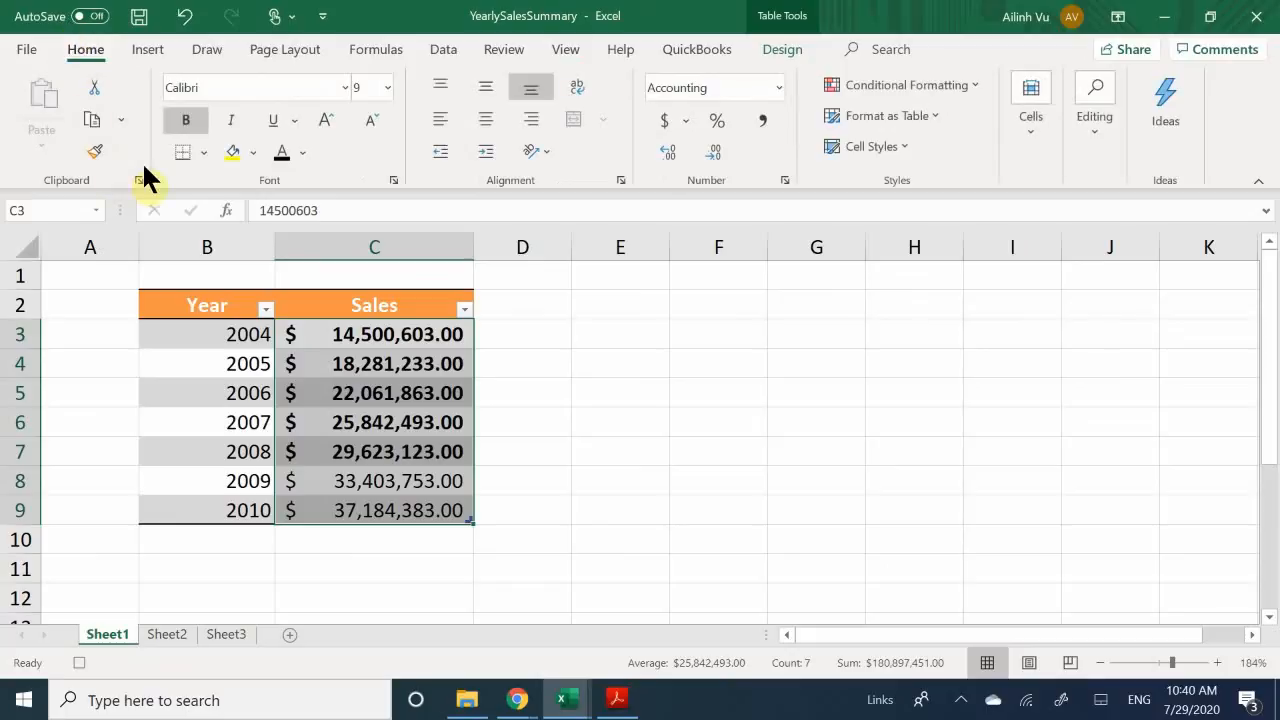
pyautogui.click(186, 125)
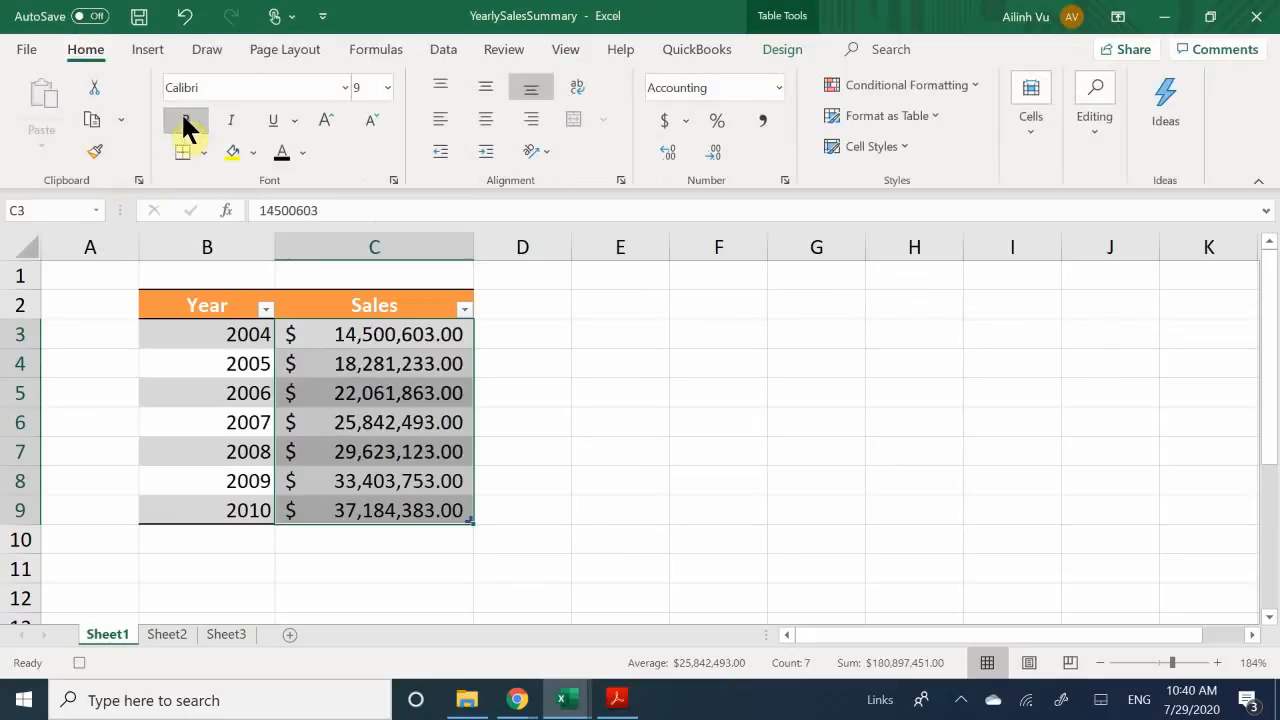
pyautogui.click(186, 125)
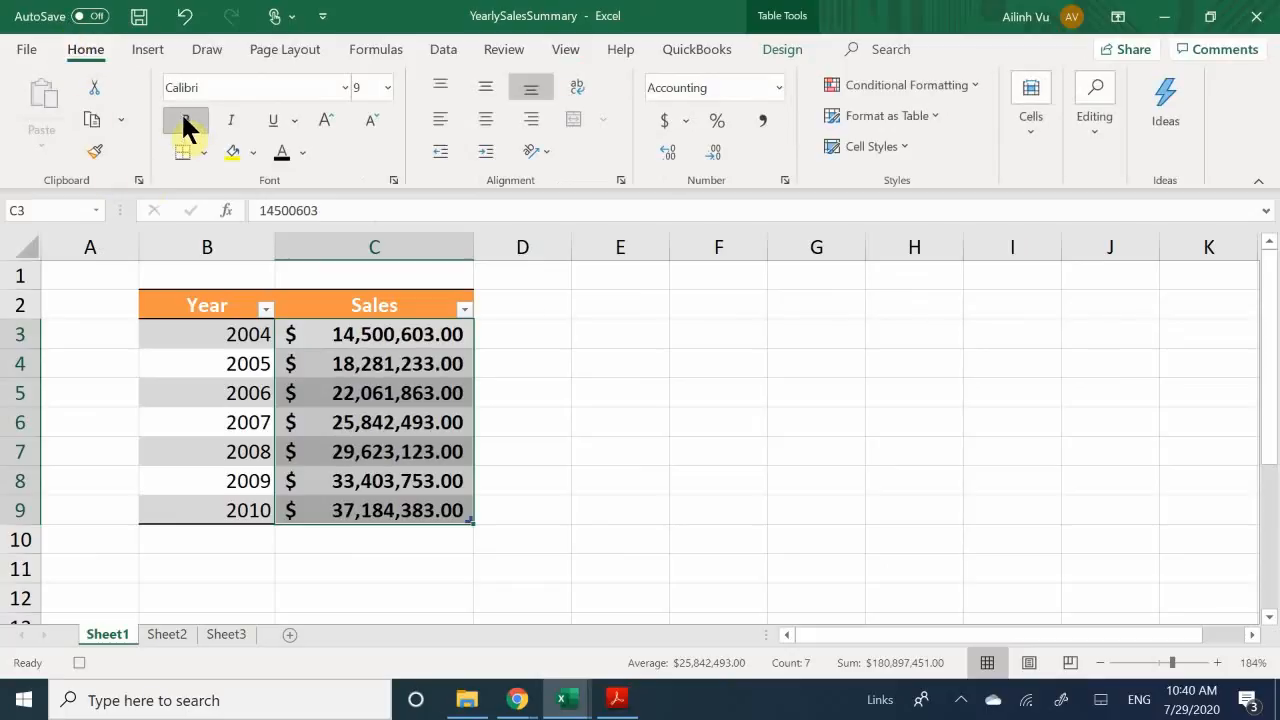
pyautogui.click(186, 125)
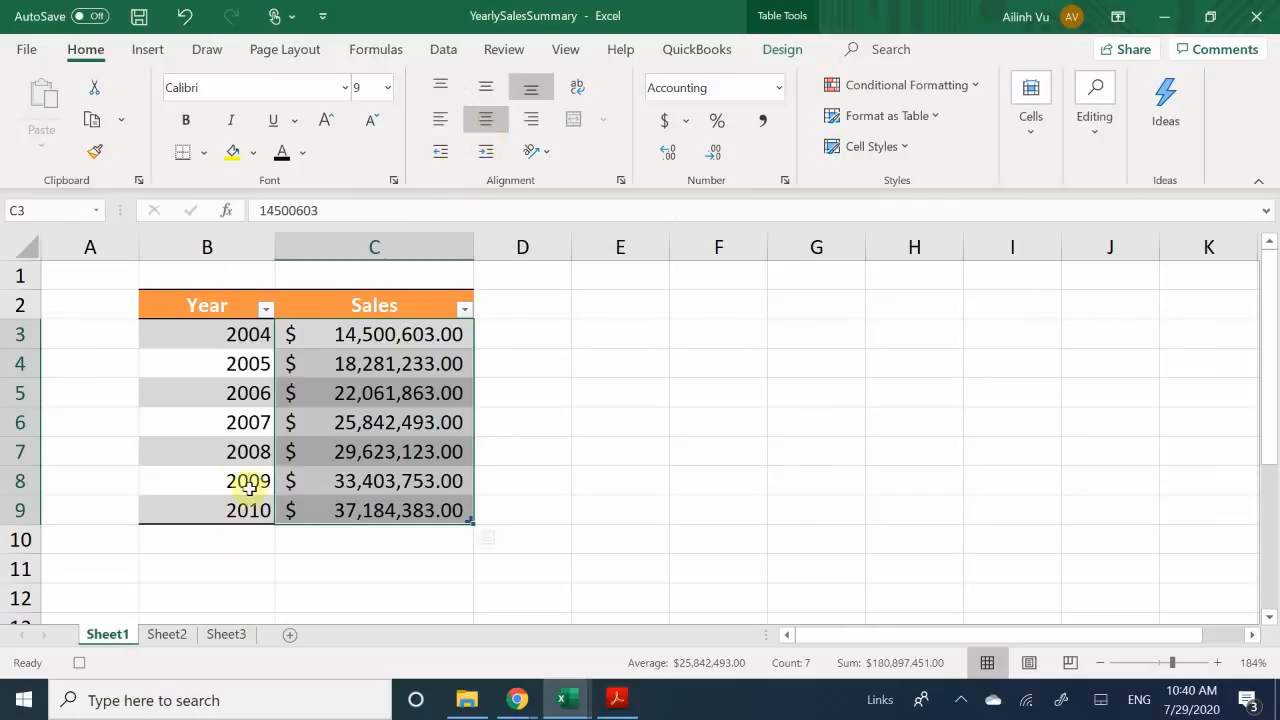
# Step: Fill the 2010 row in B9:C9 with yellow and stop recording the macro
pyautogui.click(218, 511)
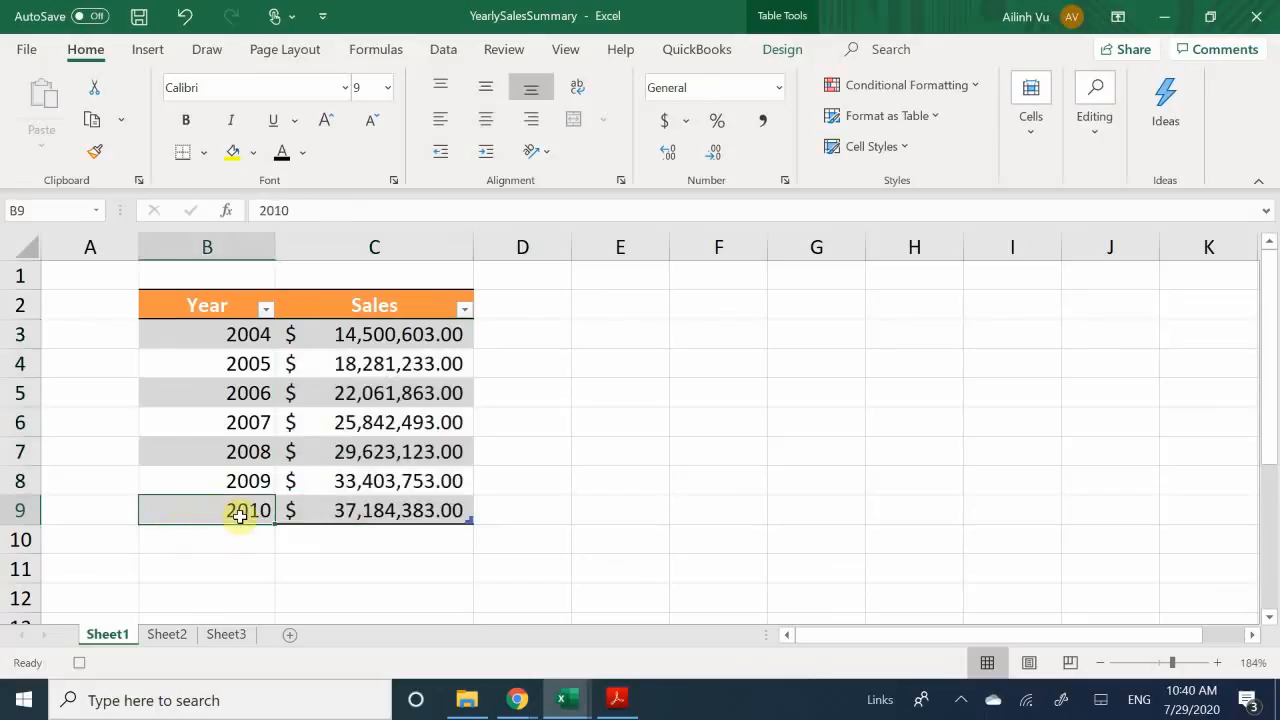
pyautogui.moveTo(240, 515); pyautogui.dragTo(425, 505)
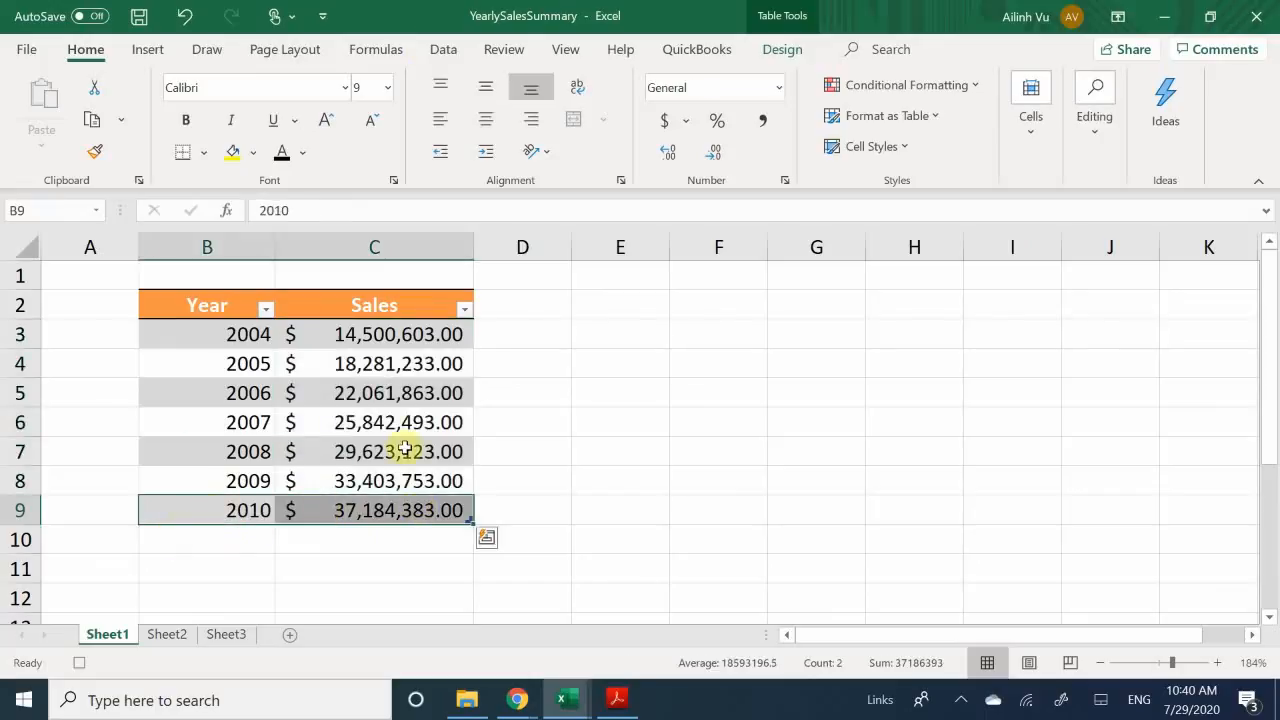
pyautogui.click(233, 152)
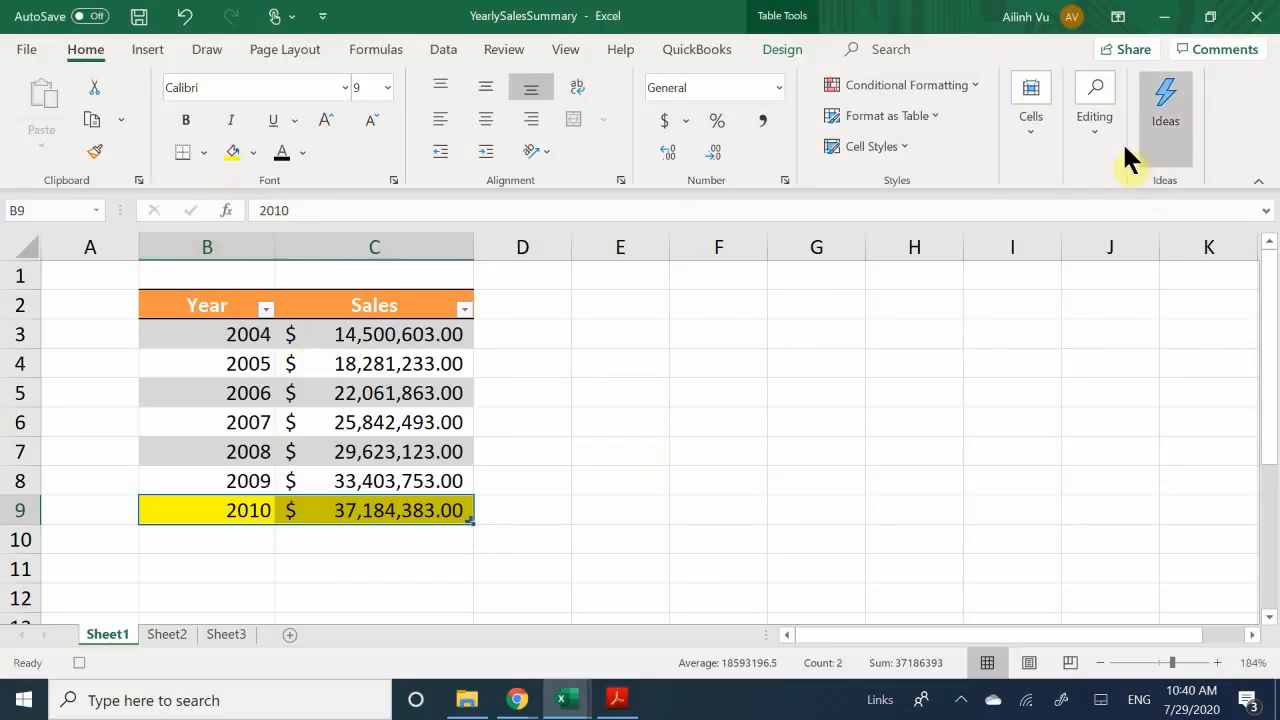
pyautogui.click(566, 49)
pyautogui.click(1058, 145)
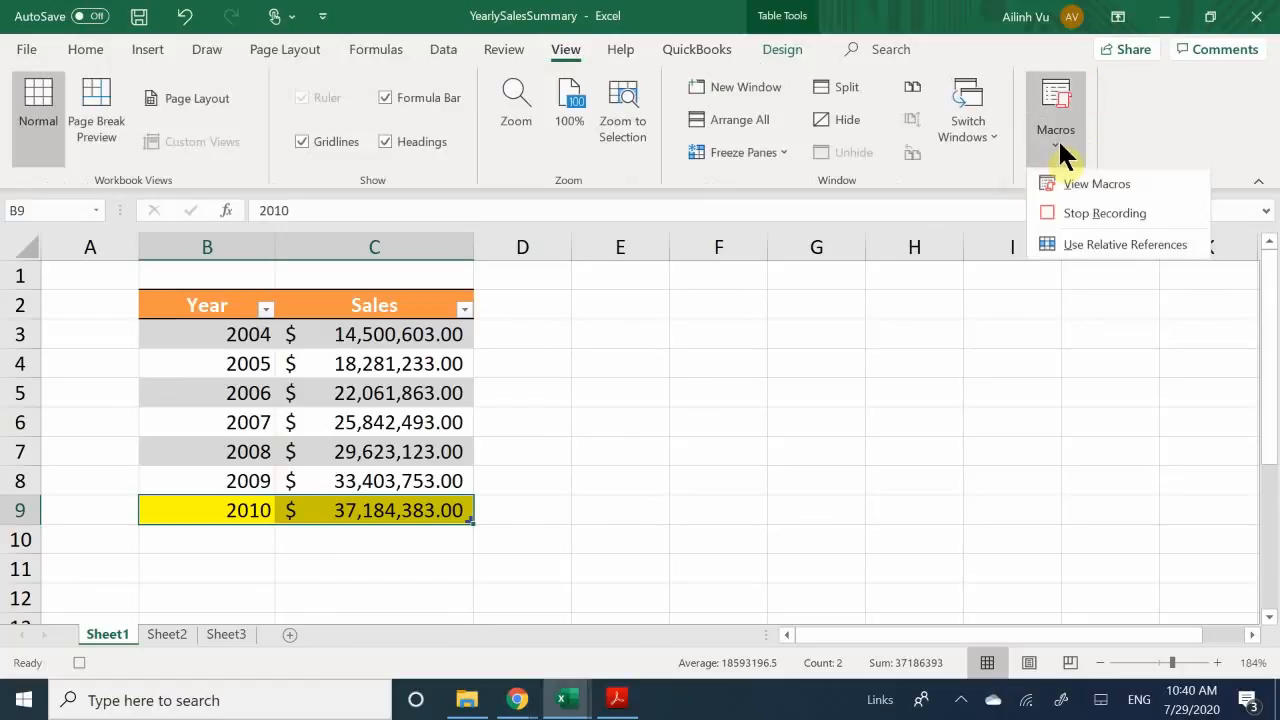
pyautogui.click(1090, 213)
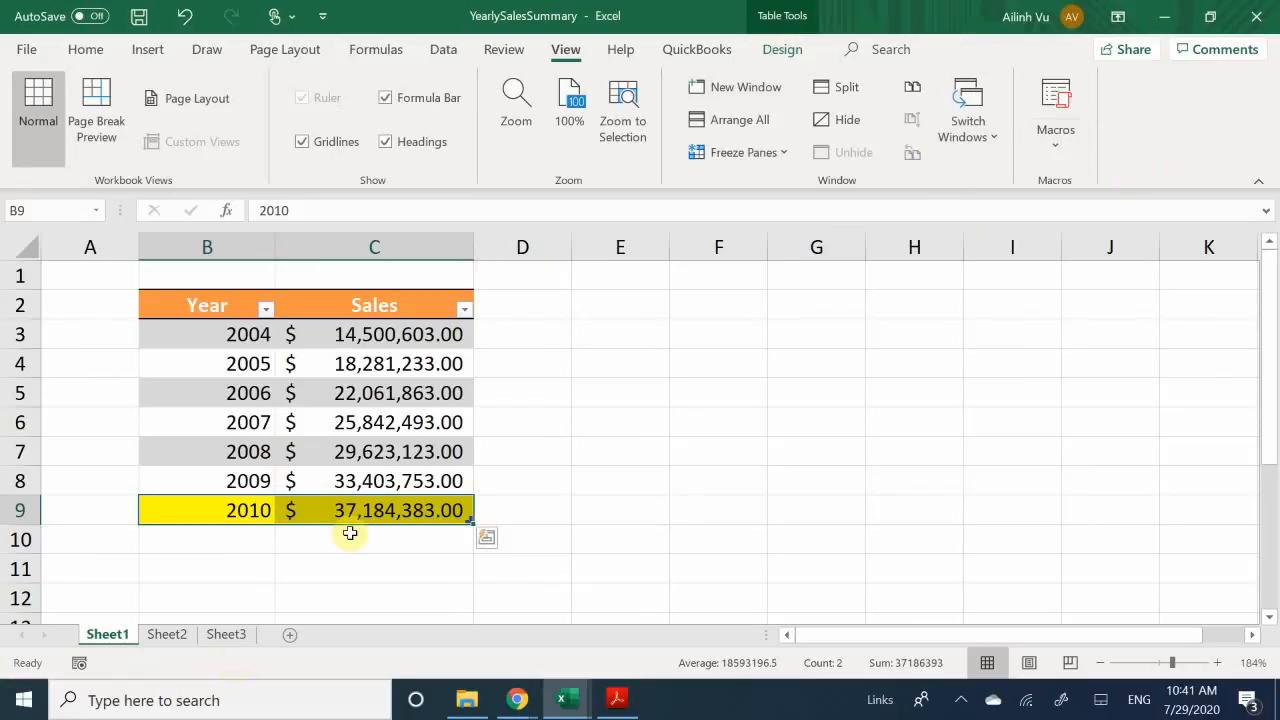
pyautogui.press('Up')
pyautogui.press('Up')
pyautogui.press('Up')
pyautogui.press('Up')
pyautogui.moveTo(216, 345); pyautogui.dragTo(362, 514)
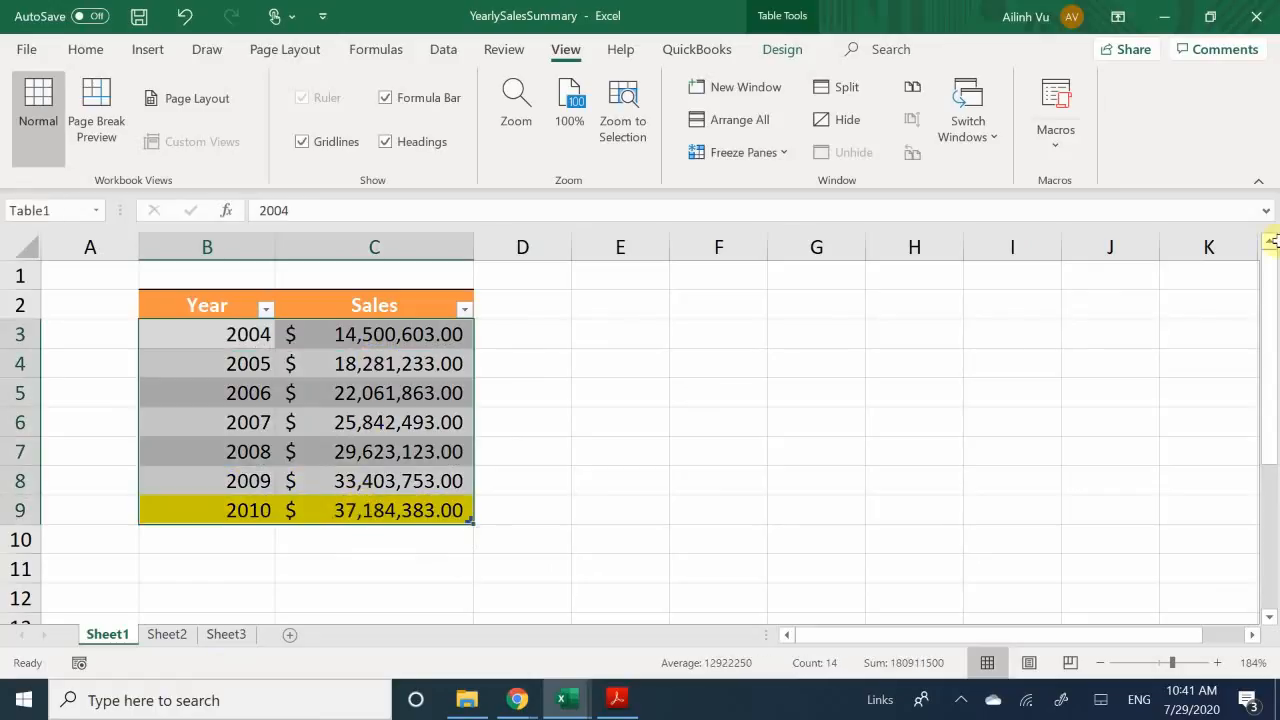
# Step: Remove the yellow fill from the 2010 row in B9:C9
pyautogui.click(85, 52)
pyautogui.click(220, 451)
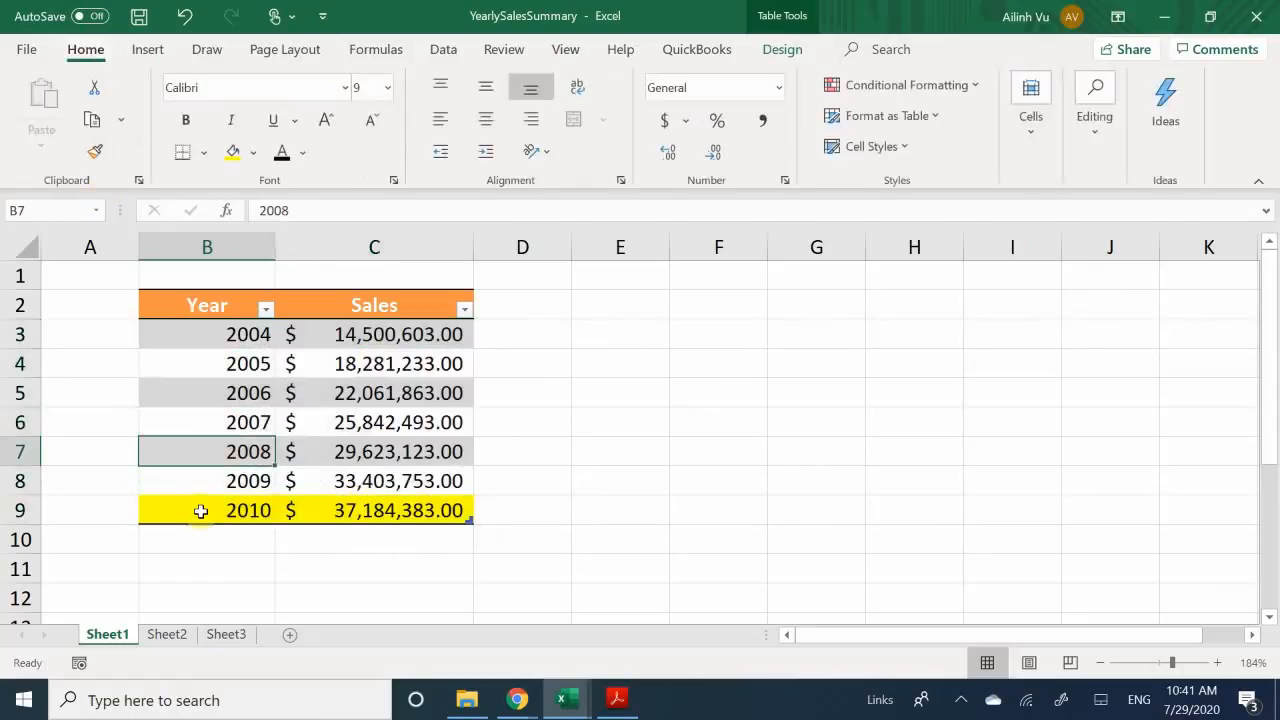
pyautogui.moveTo(200, 511); pyautogui.dragTo(345, 505)
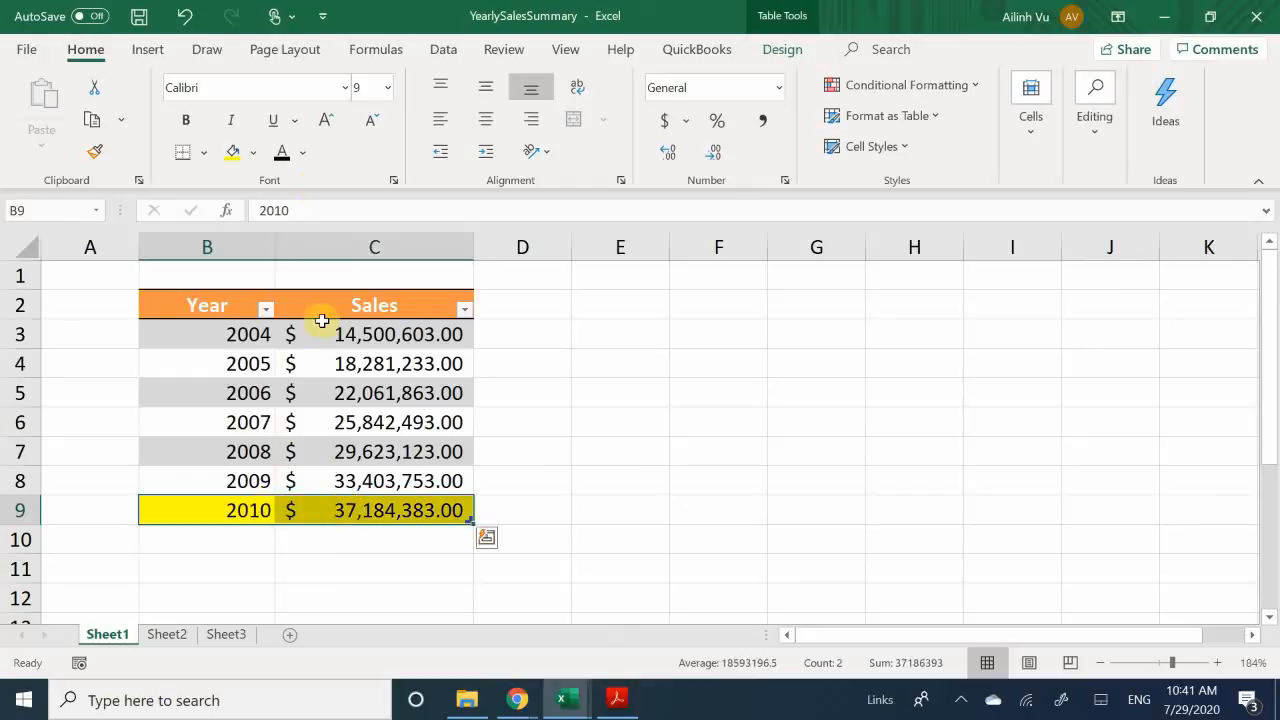
pyautogui.click(253, 153)
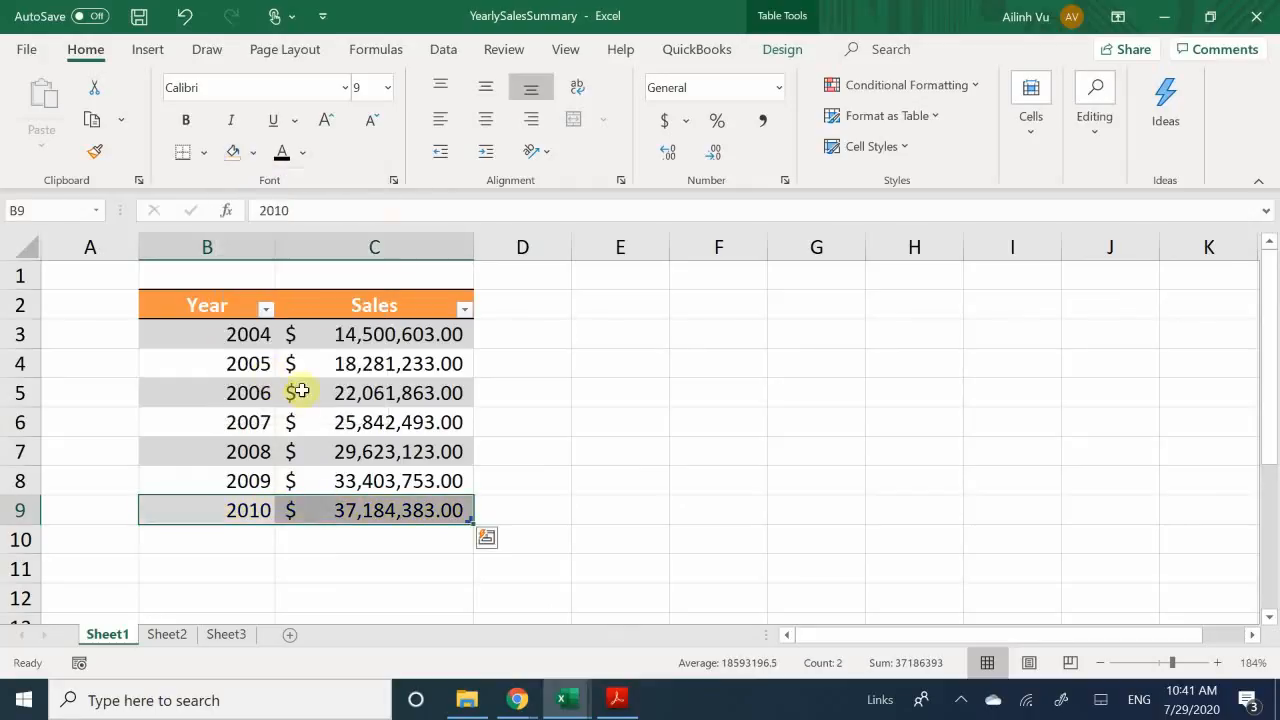
# Step: Make the Sales values in C3:C8 bold and select the empty cell D4
pyautogui.click(251, 480)
pyautogui.click(297, 393)
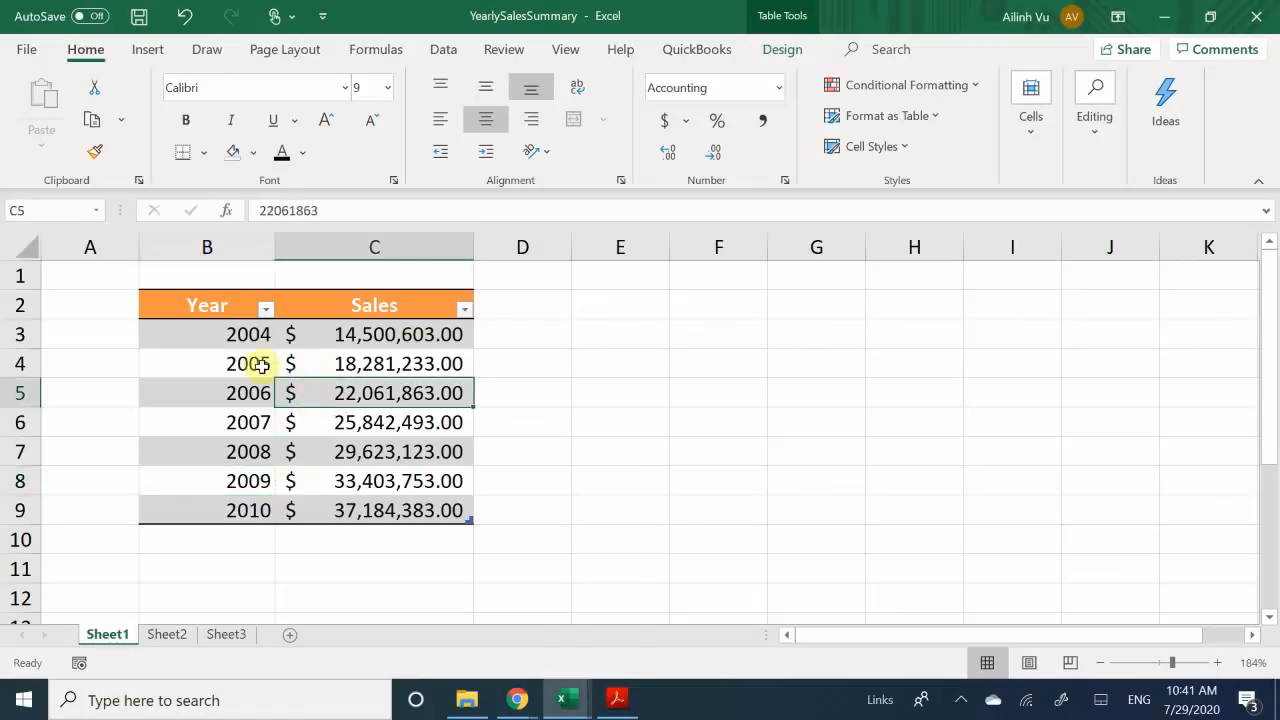
pyautogui.moveTo(329, 334); pyautogui.dragTo(340, 492)
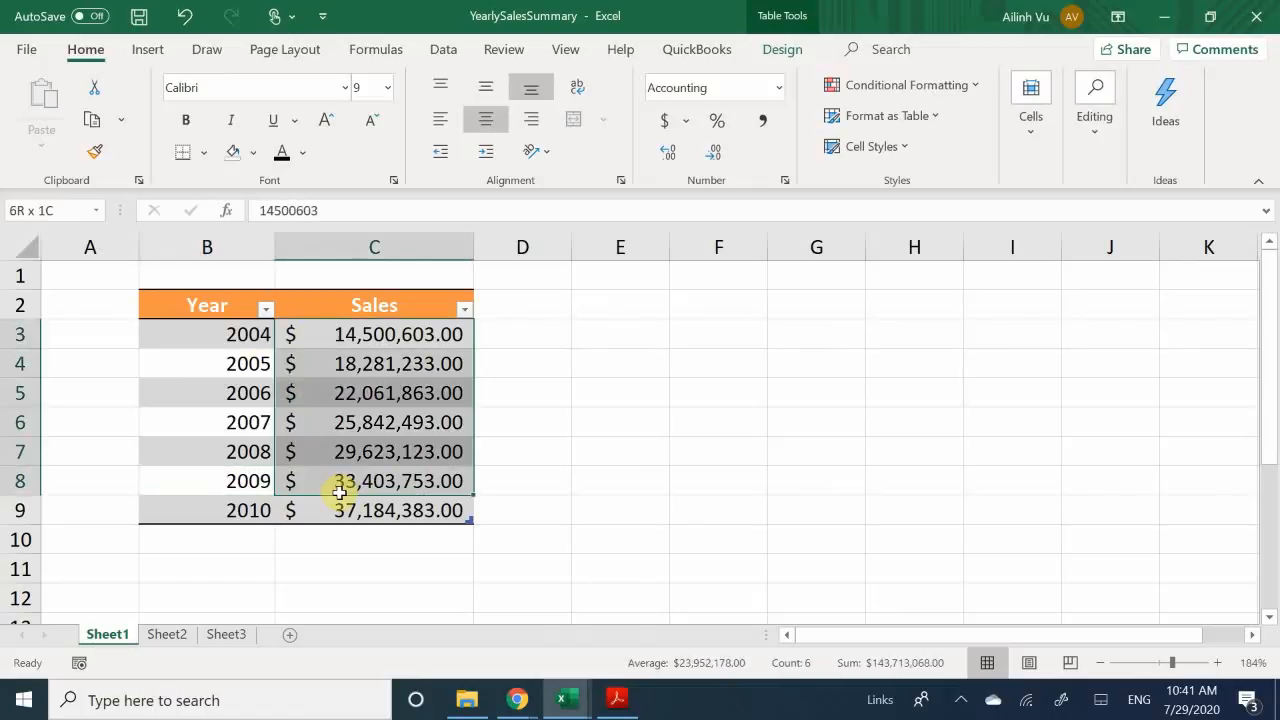
pyautogui.click(185, 120)
pyautogui.click(569, 363)
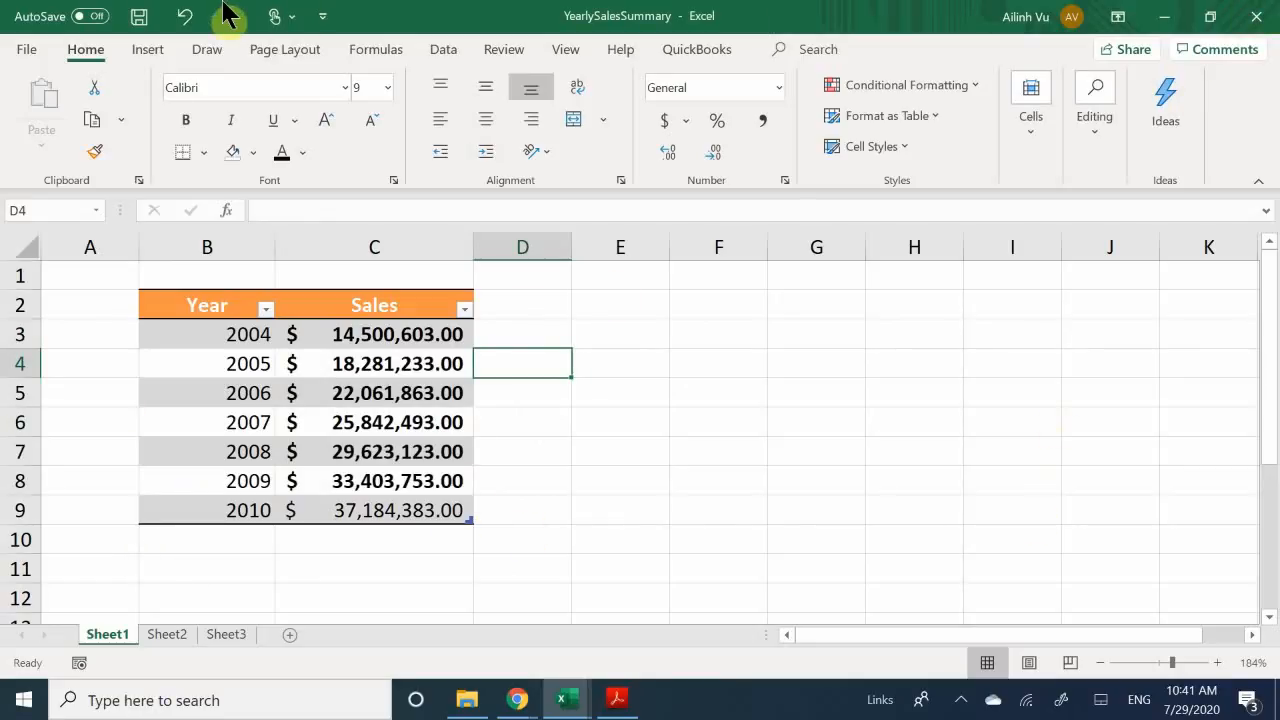
# Step: Run the SalesUnbold macro on the table and select the empty cell F9
pyautogui.click(560, 50)
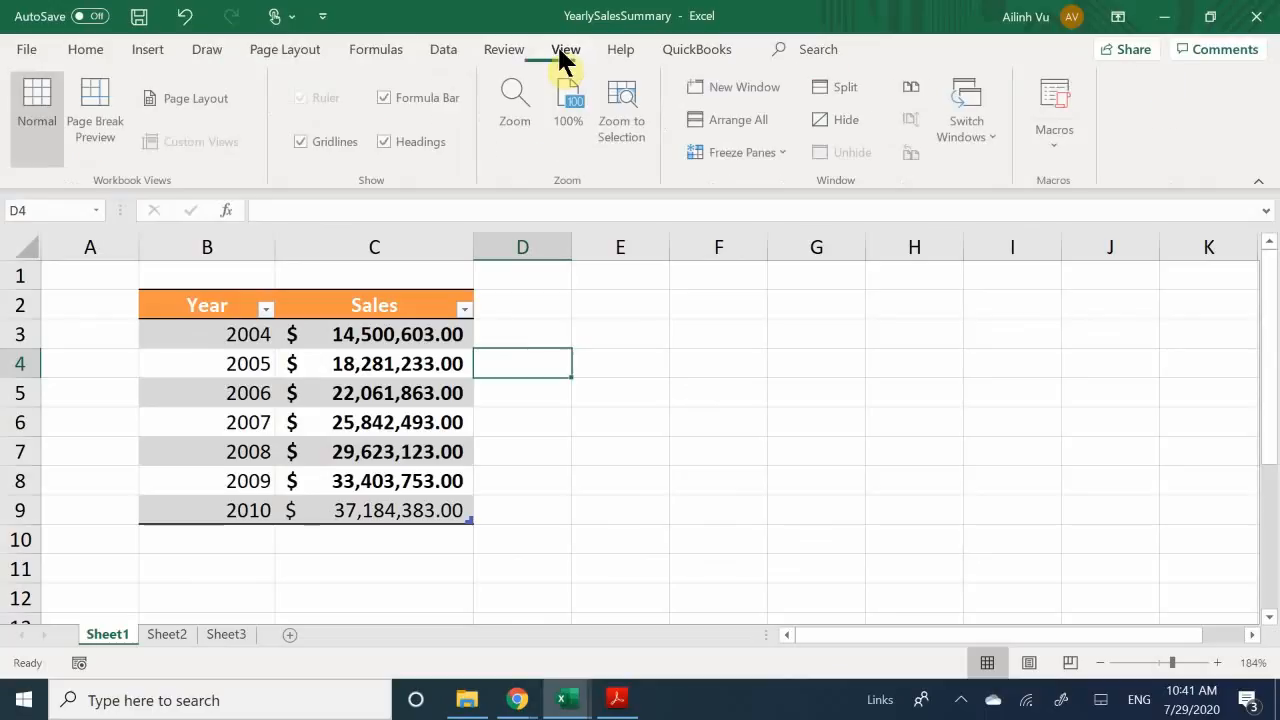
pyautogui.click(1067, 139)
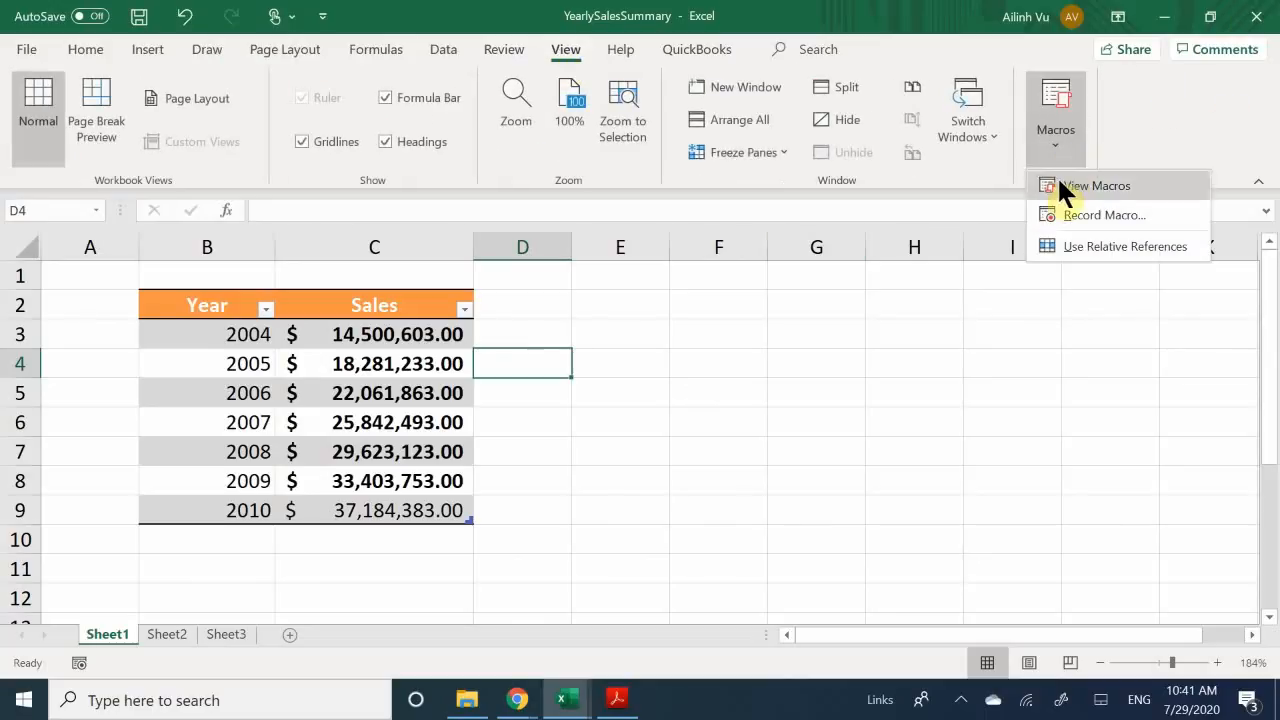
pyautogui.click(1095, 186)
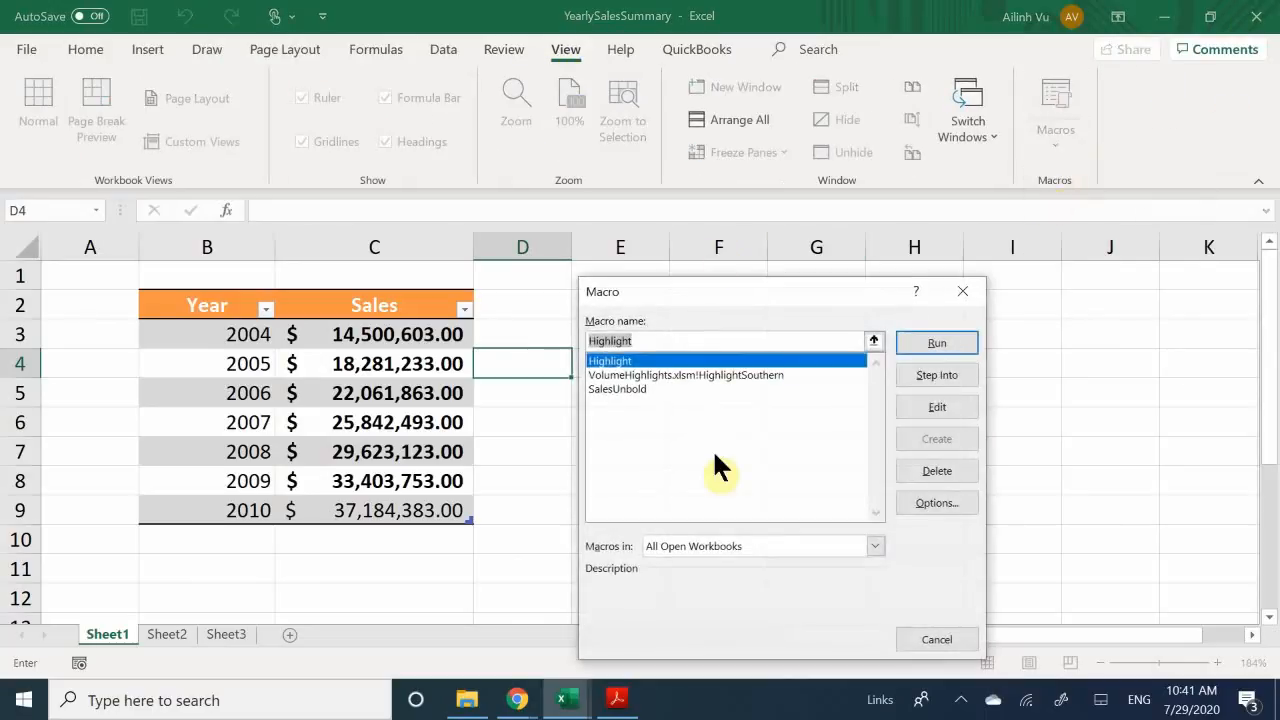
pyautogui.click(661, 388)
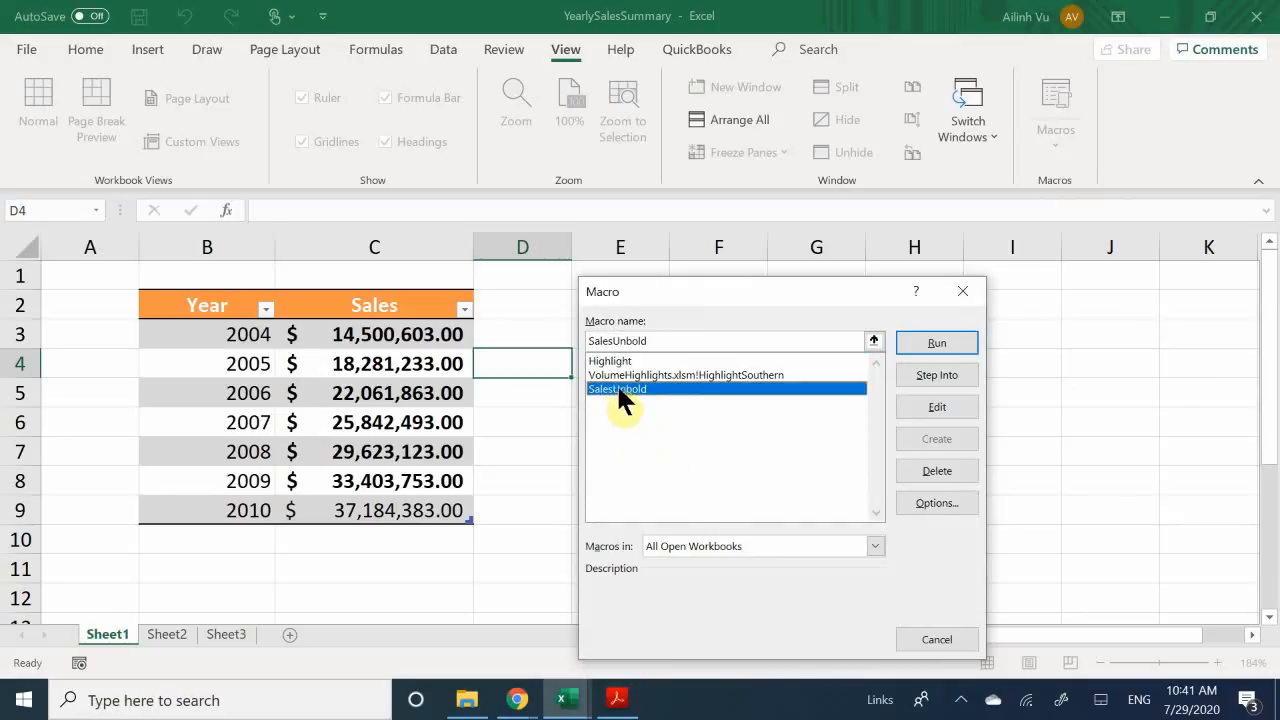
pyautogui.click(937, 343)
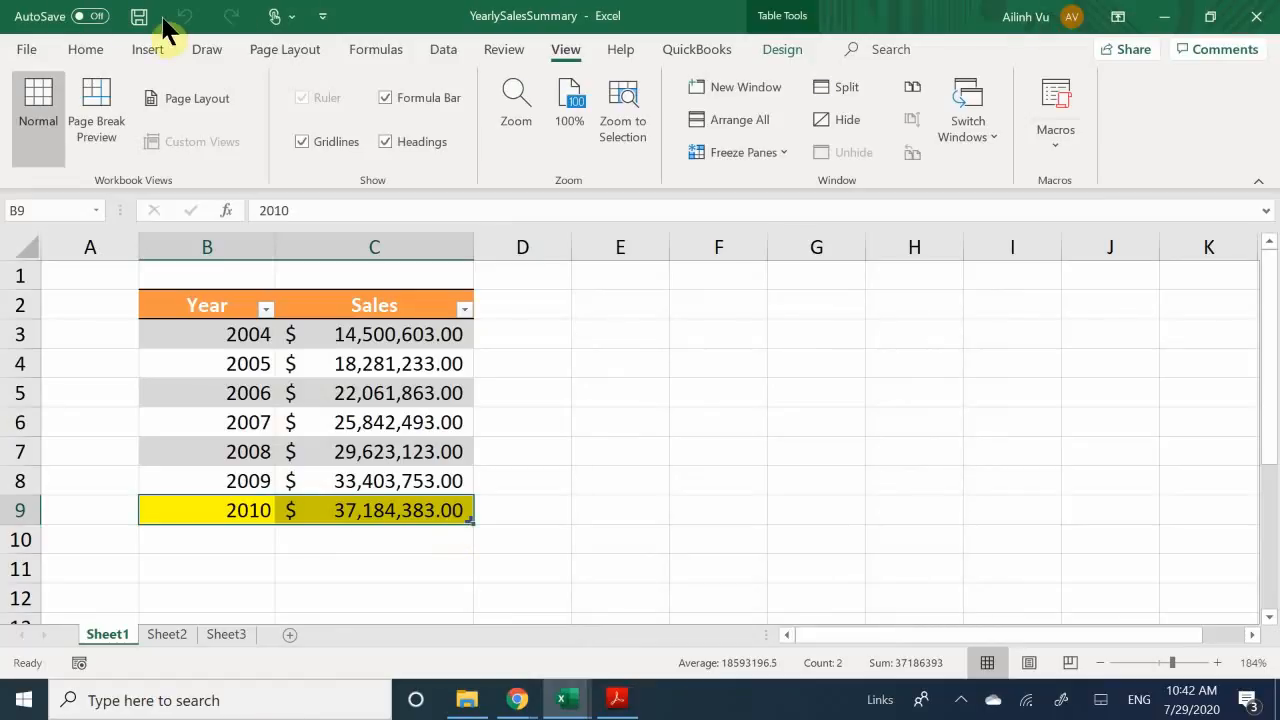
pyautogui.click(699, 523)
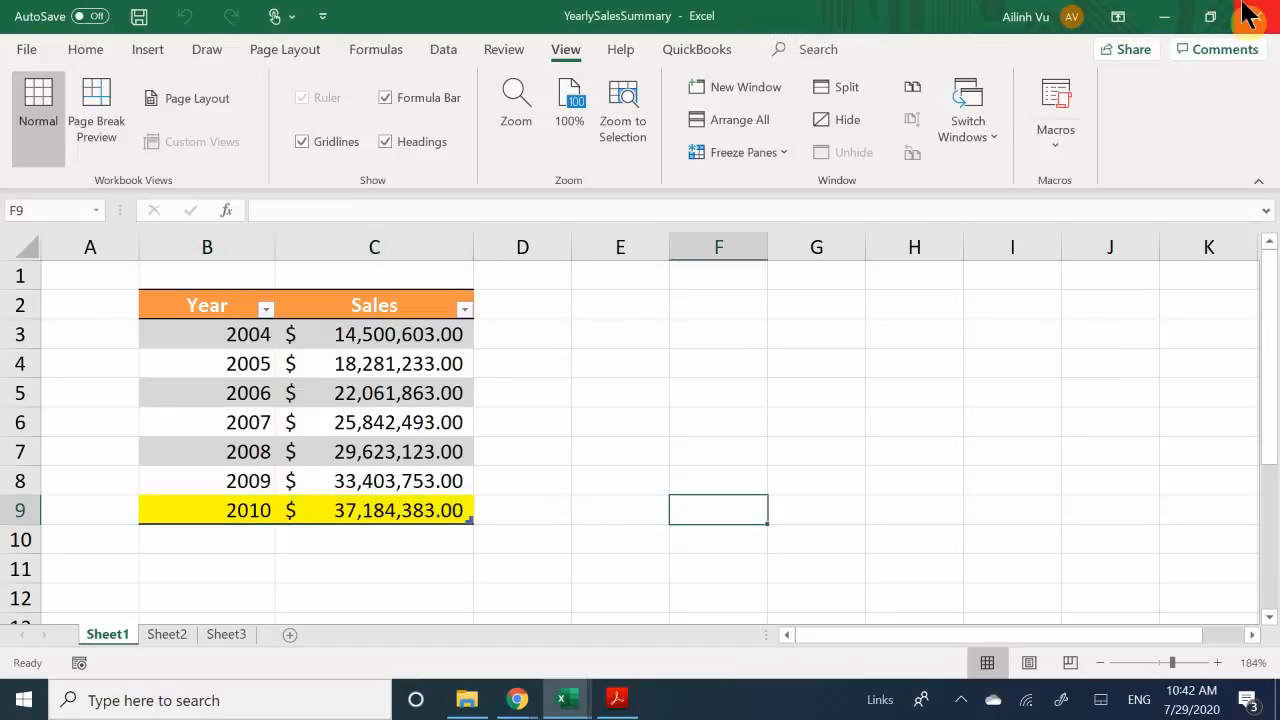
# Step: Delete the SalesUnbold macro from the workbook
pyautogui.click(1065, 149)
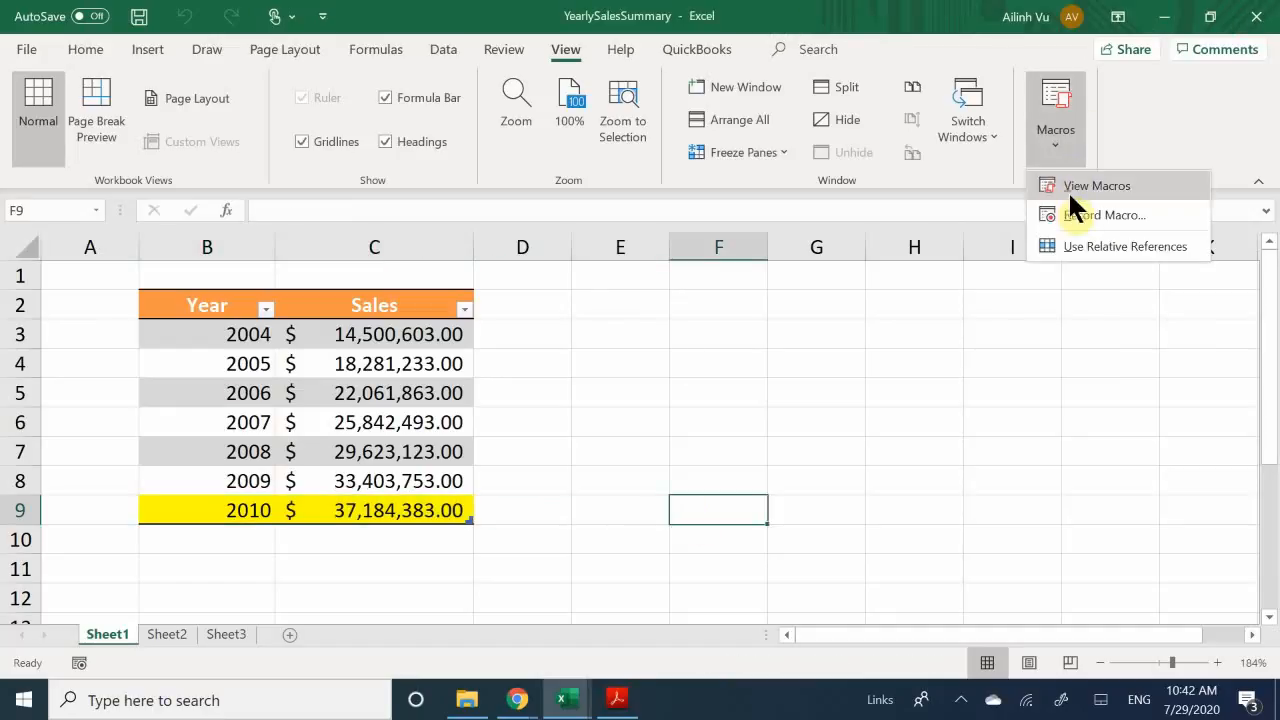
pyautogui.click(1068, 190)
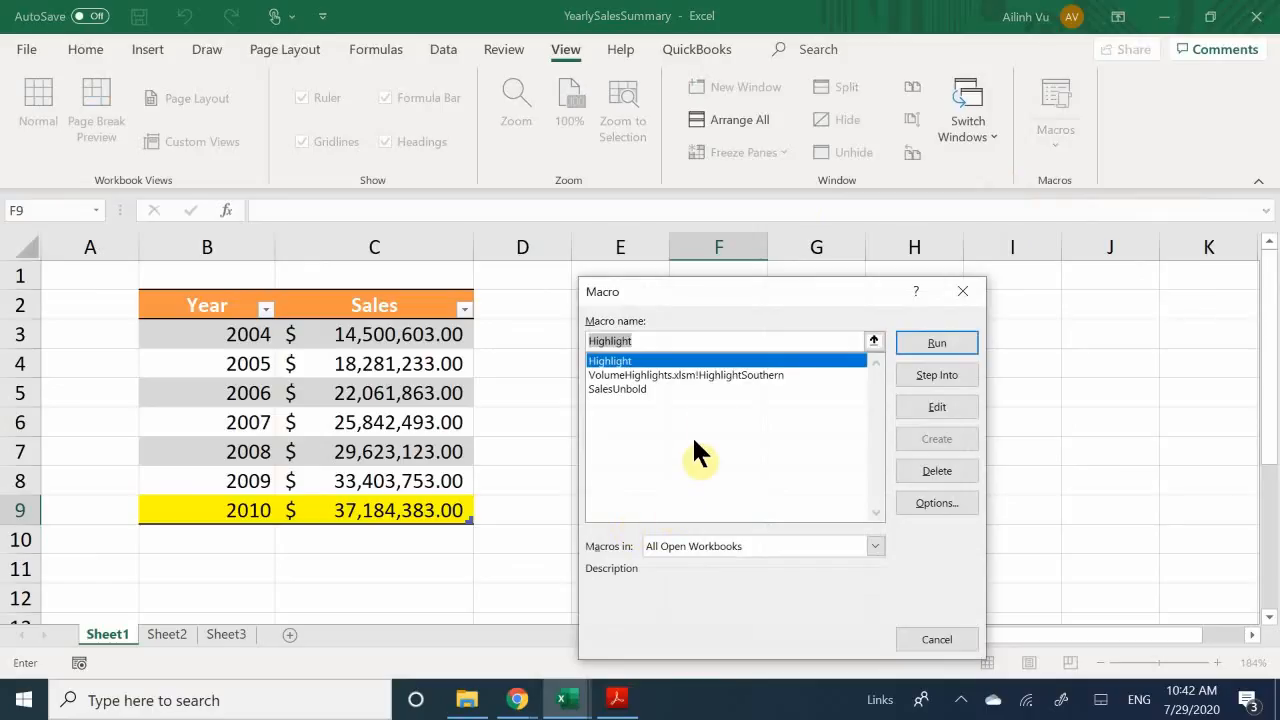
pyautogui.click(675, 389)
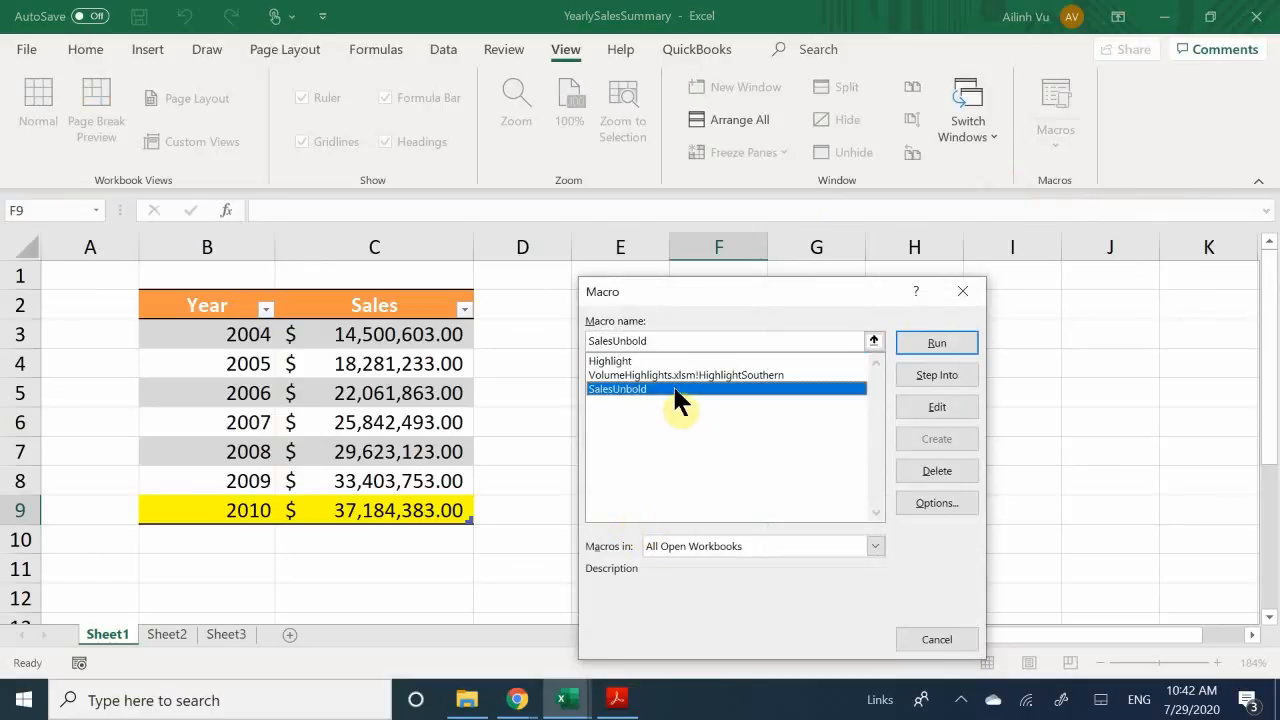
pyautogui.click(940, 470)
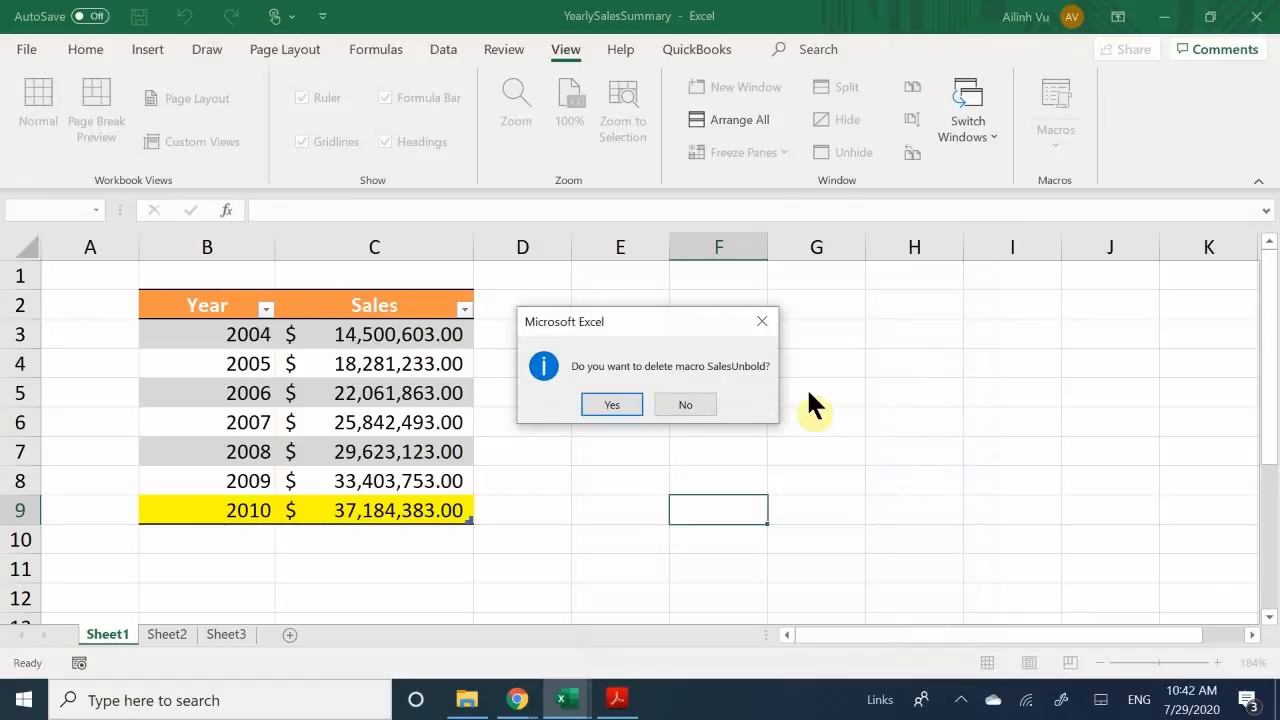
pyautogui.click(608, 406)
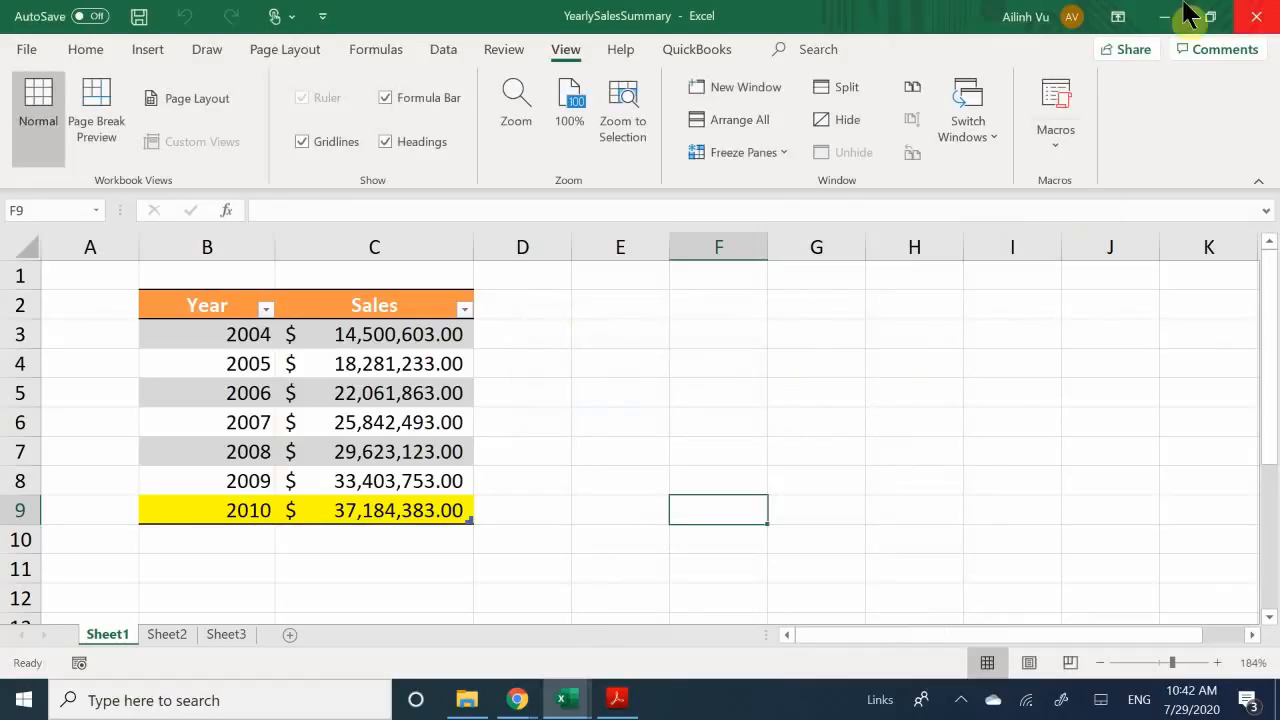
pyautogui.click(1060, 146)
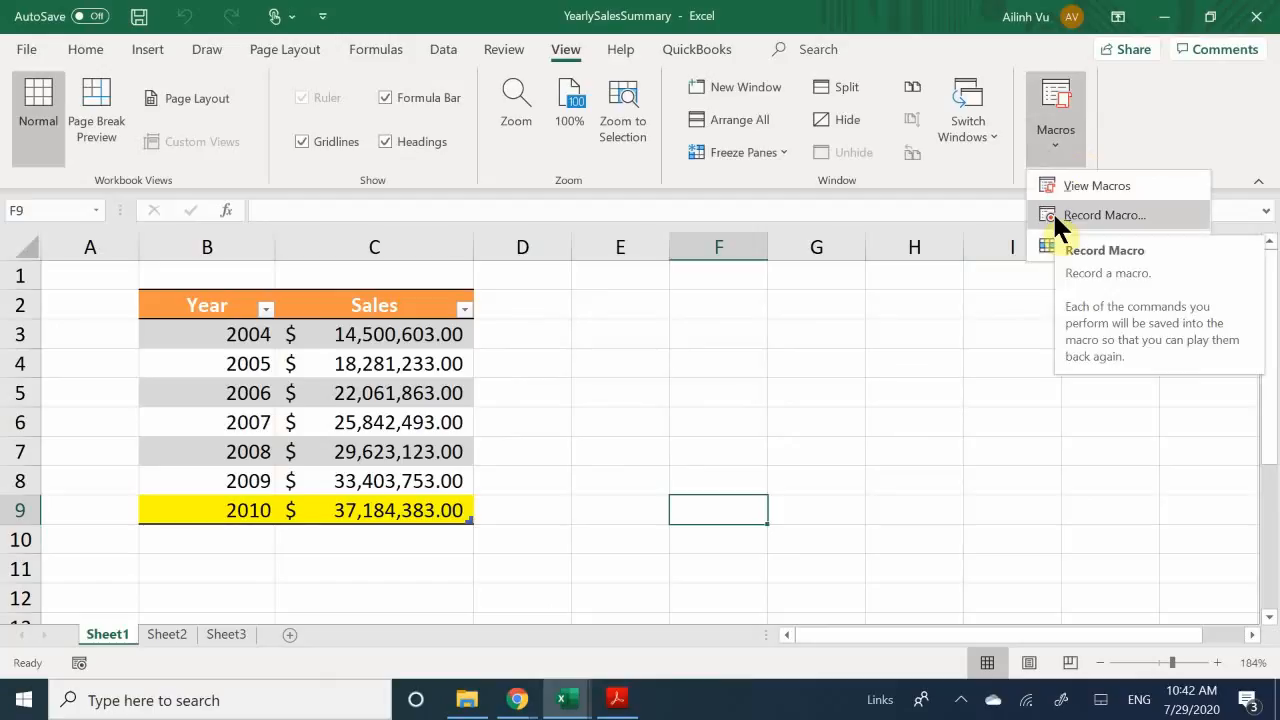
pyautogui.click(515, 322)
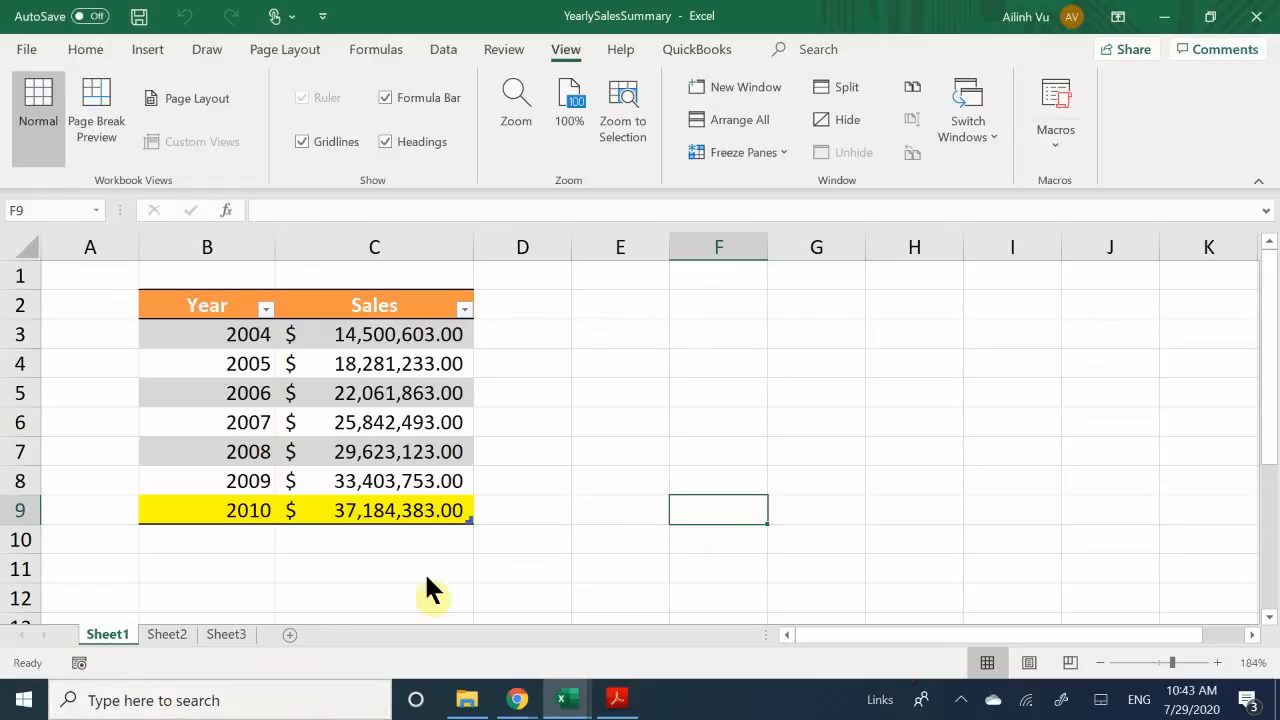
pyautogui.click(614, 422)
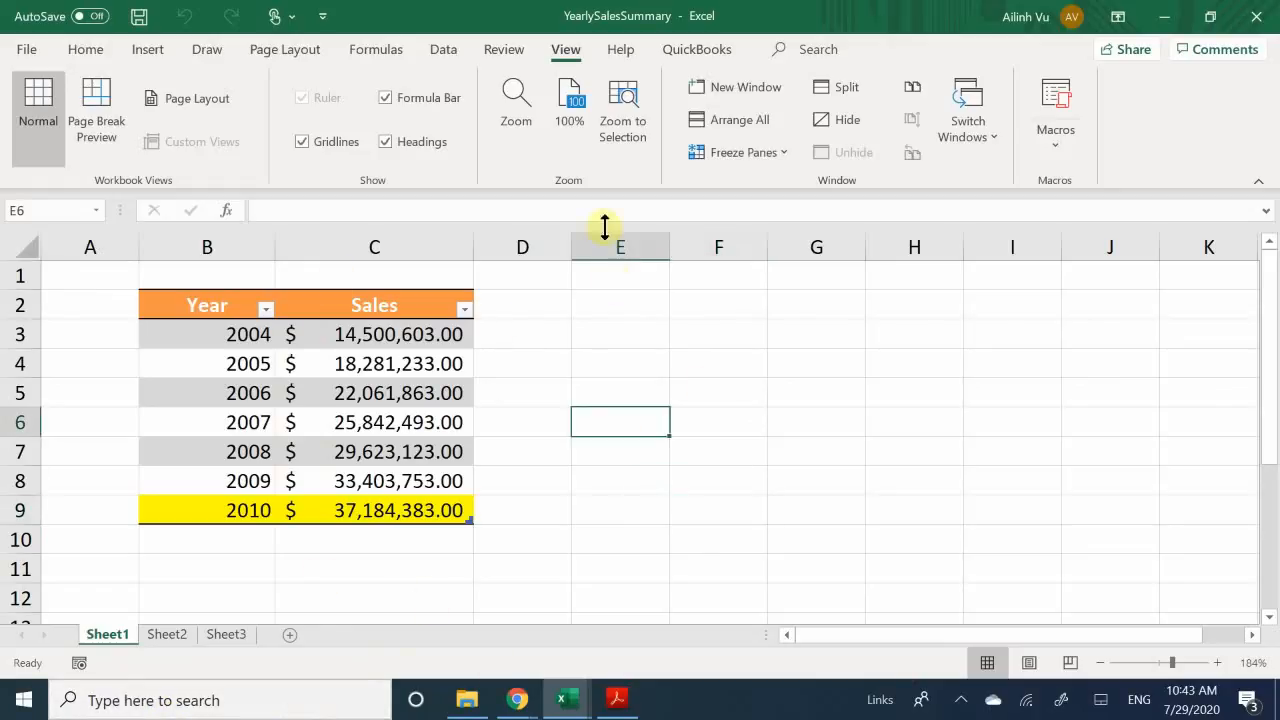
pyautogui.click(643, 391)
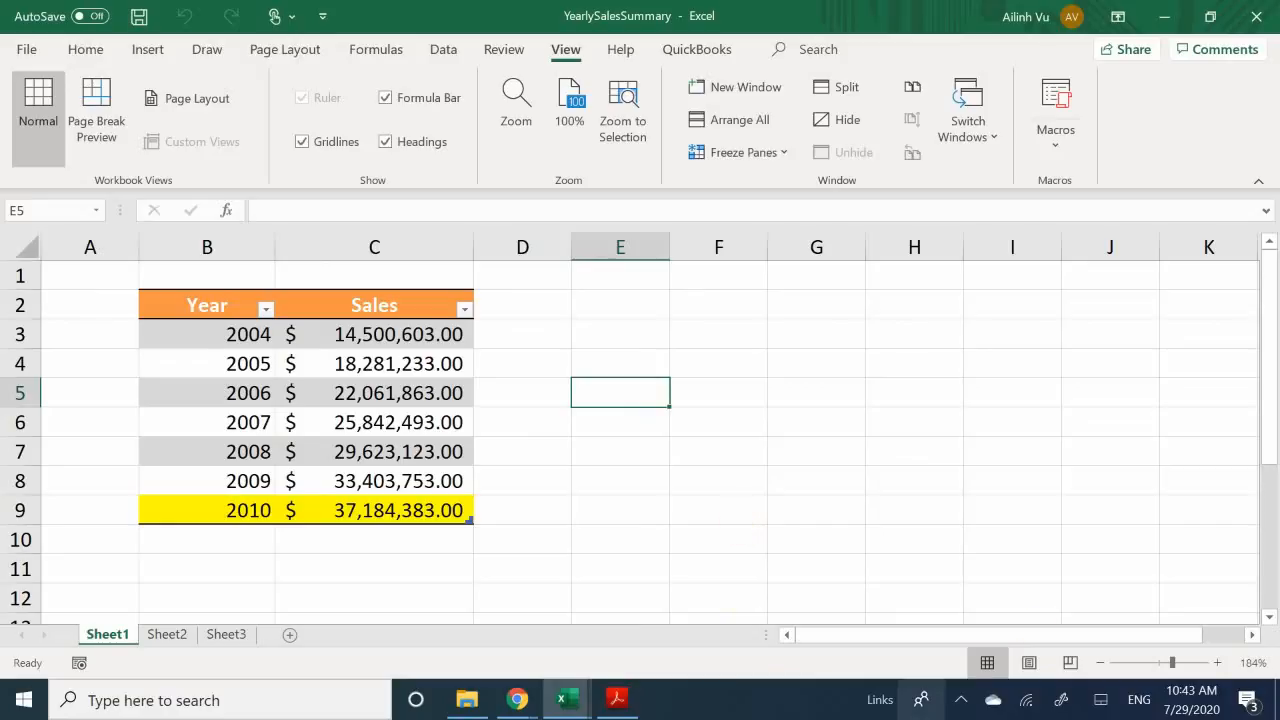
pyautogui.click(960, 700)
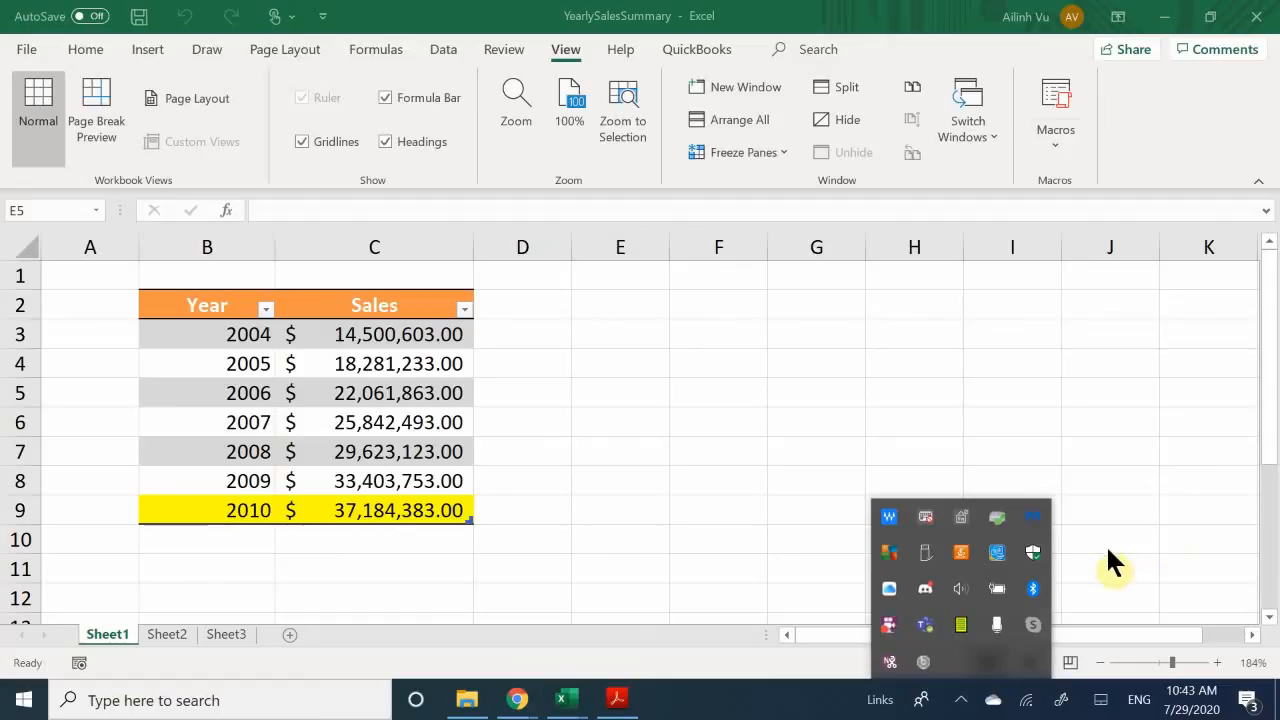
pyautogui.rightClick(884, 630)
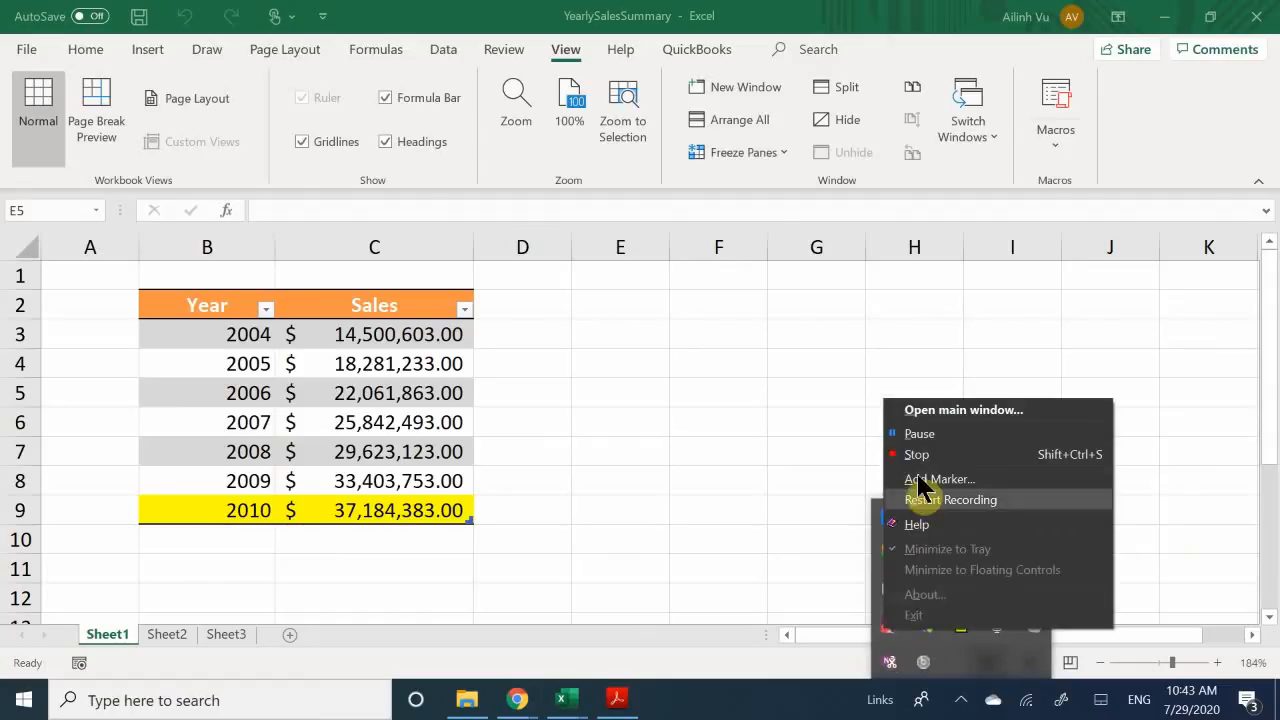